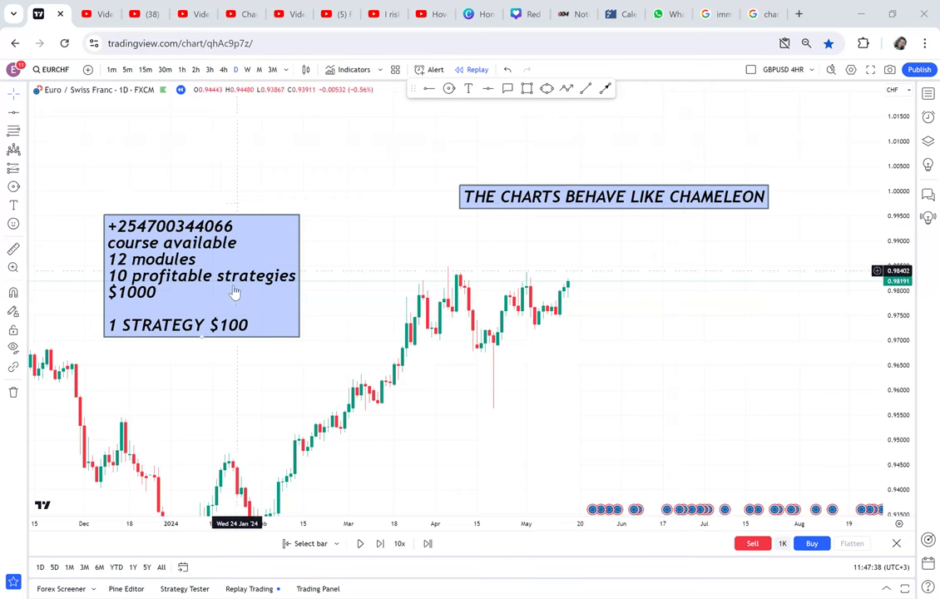
Move the course-offer note up and to the left so it sits above the December 2023 candles.
left_click_drag(235, 293, 209, 246)
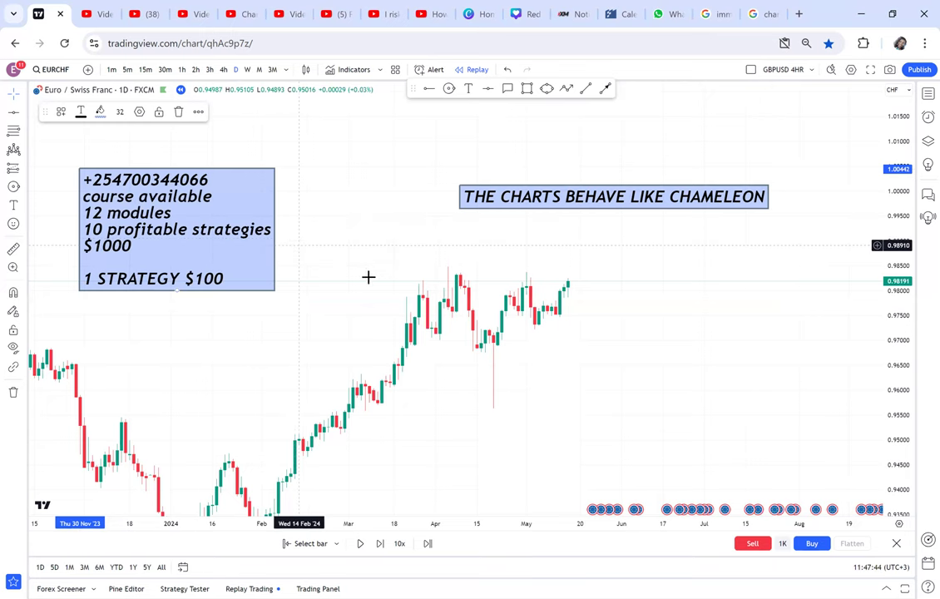
Add a text note in the empty area after the latest candle, headed "3 TYPES OF MARKET STRUCTURE" with a blank line below.
scroll(449, 283, "up", 2)
left_click_drag(560, 294, 625, 107)
left_click_drag(647, 234, 587, 252)
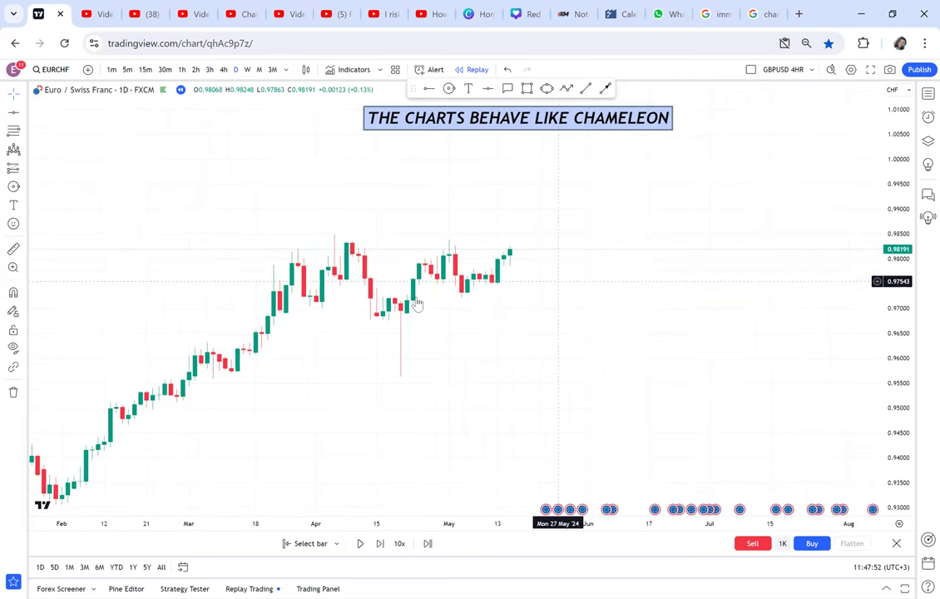
left_click(467, 90)
left_click(550, 173)
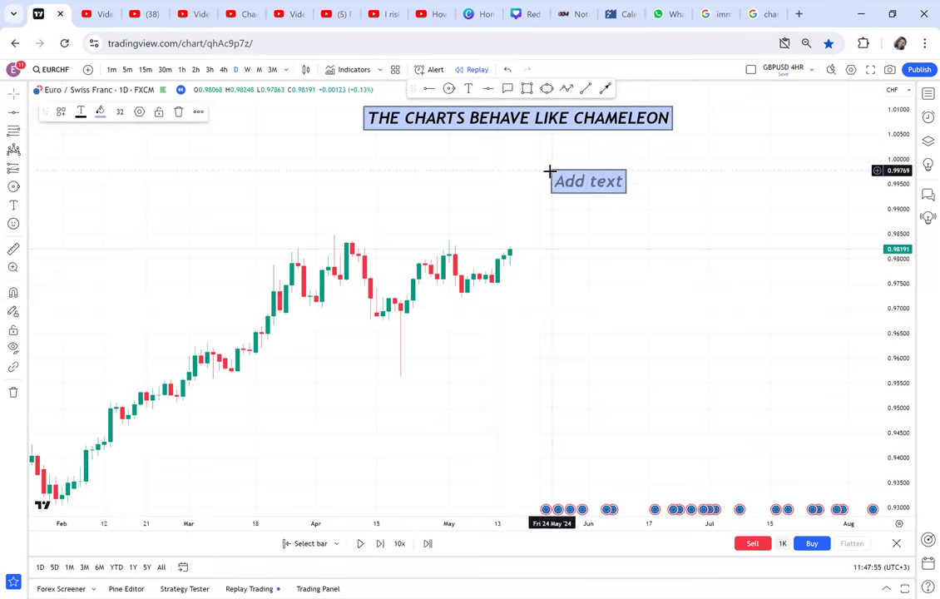
type("3 TY")
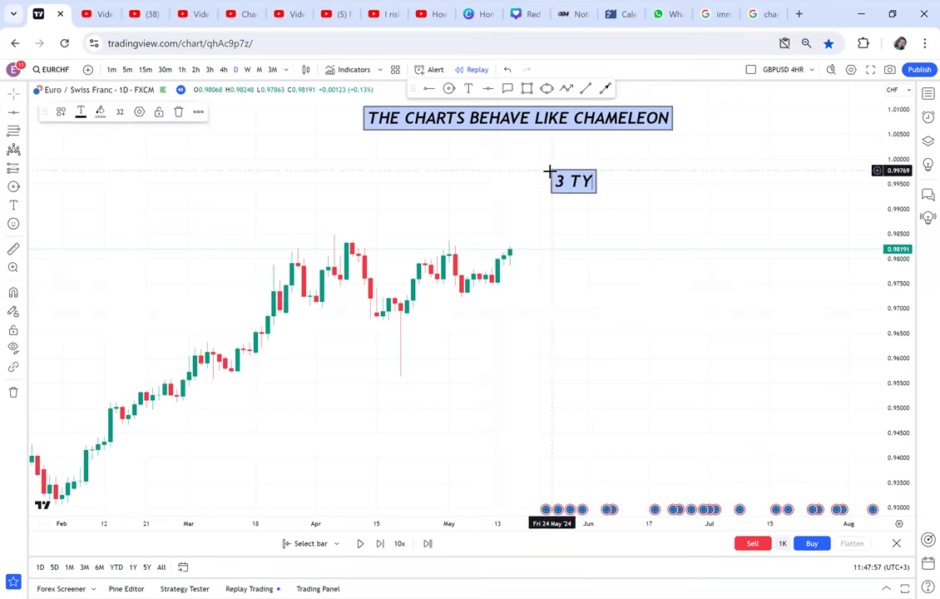
type("PES")
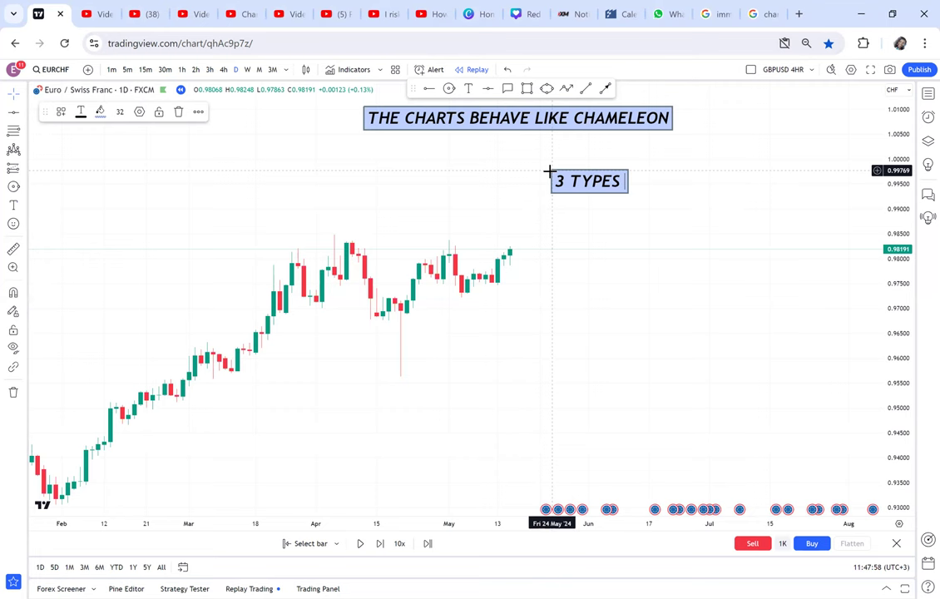
type(" OF MAR")
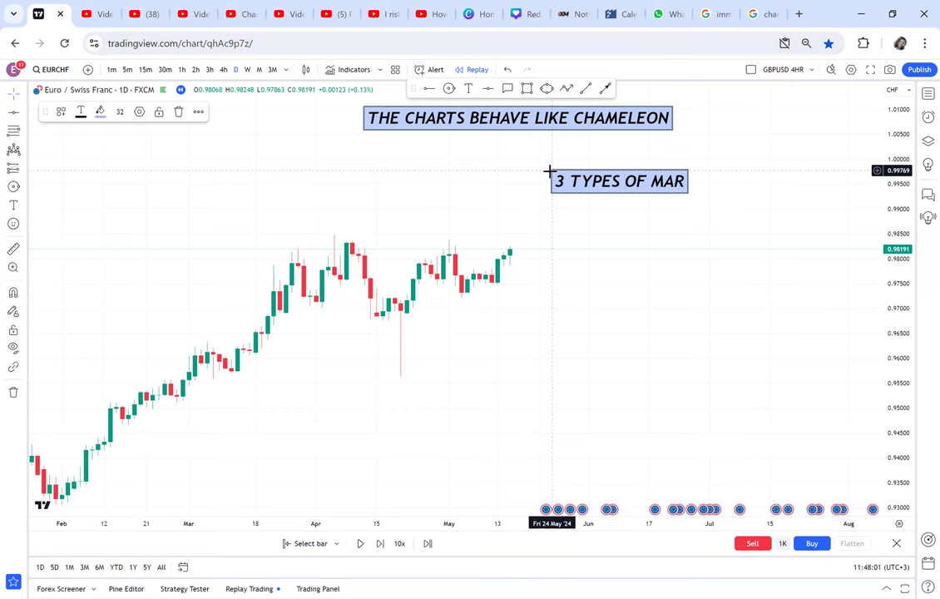
type("KET STR")
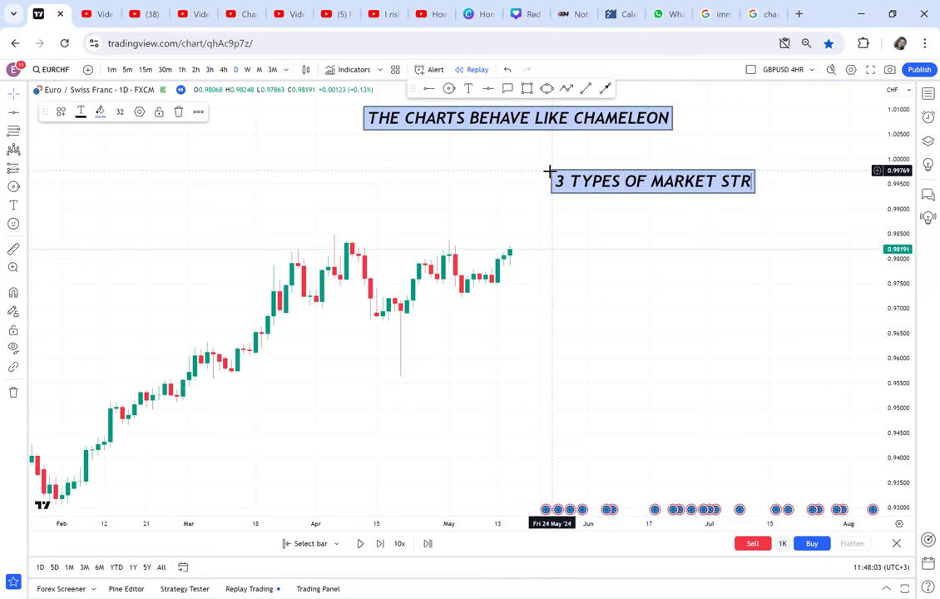
type("UCTURE")
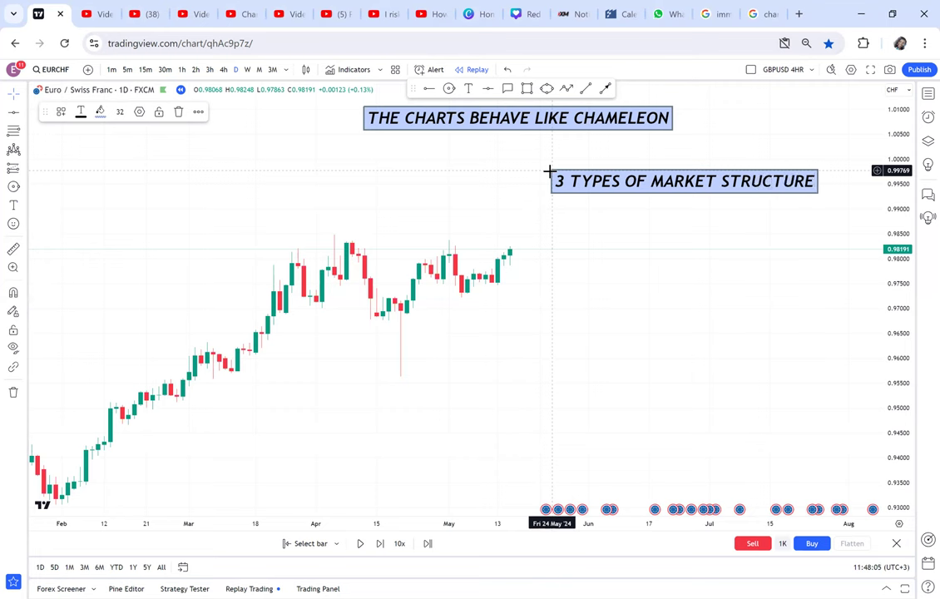
key("Return")
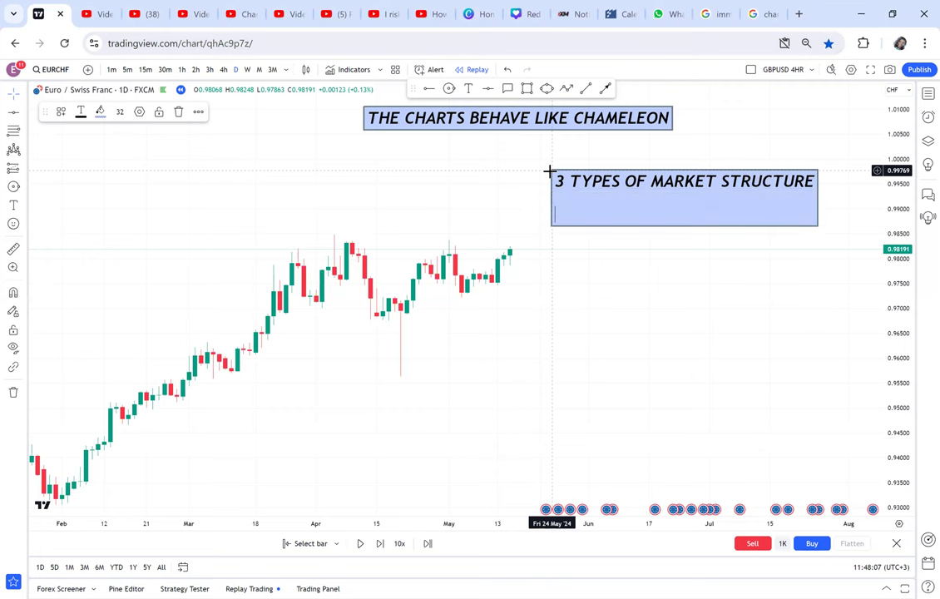
List UPTREND, DOWNTREND and RANGING on separate lines under the note's heading and finish the text.
type("UPTREND")
key("Return")
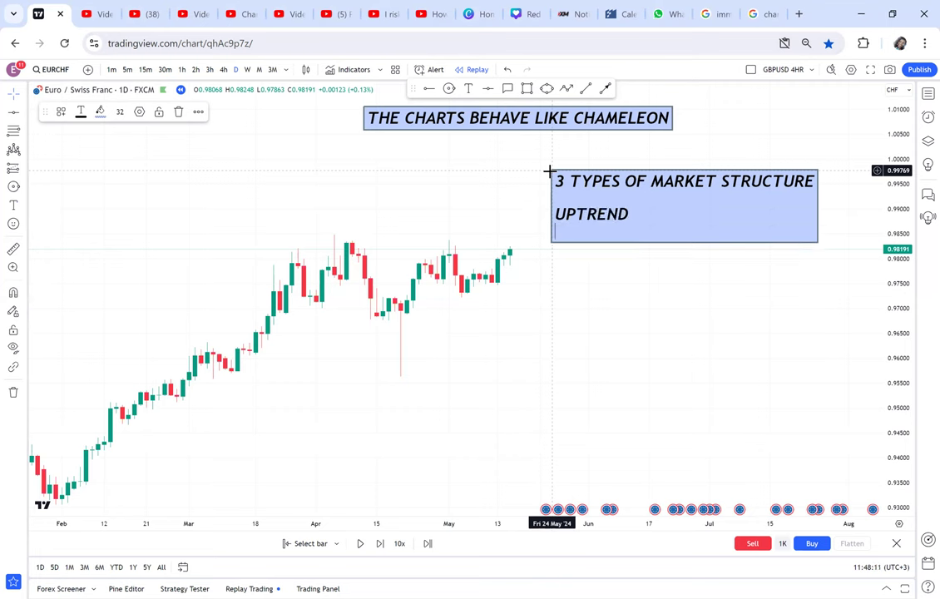
type("DOWNTREND")
key("Return")
type("RA")
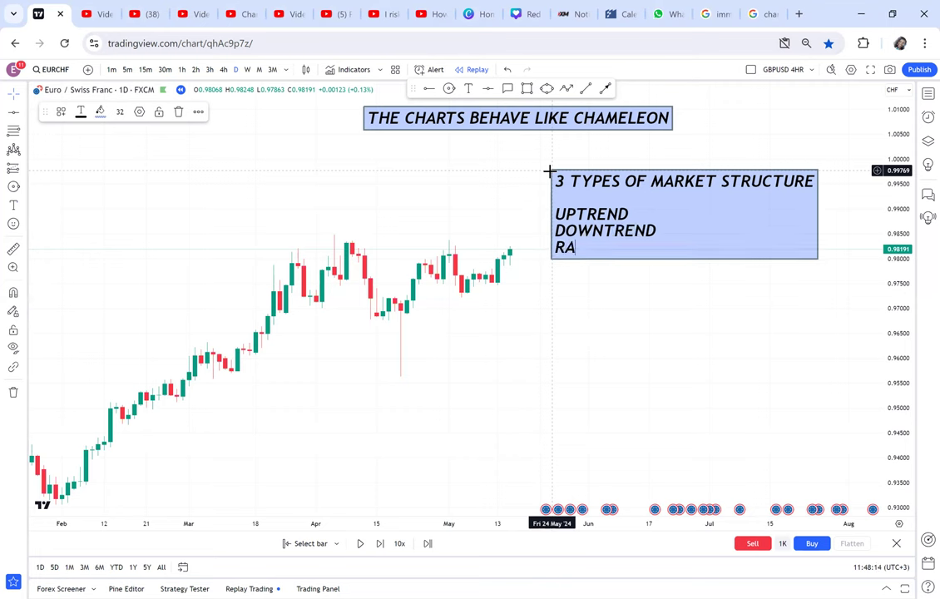
type("NGING")
left_click(644, 327)
Draw a rising zigzag path with four upward legs below the market structure note to illustrate an uptrend.
left_click_drag(643, 327, 470, 332)
left_click(567, 89)
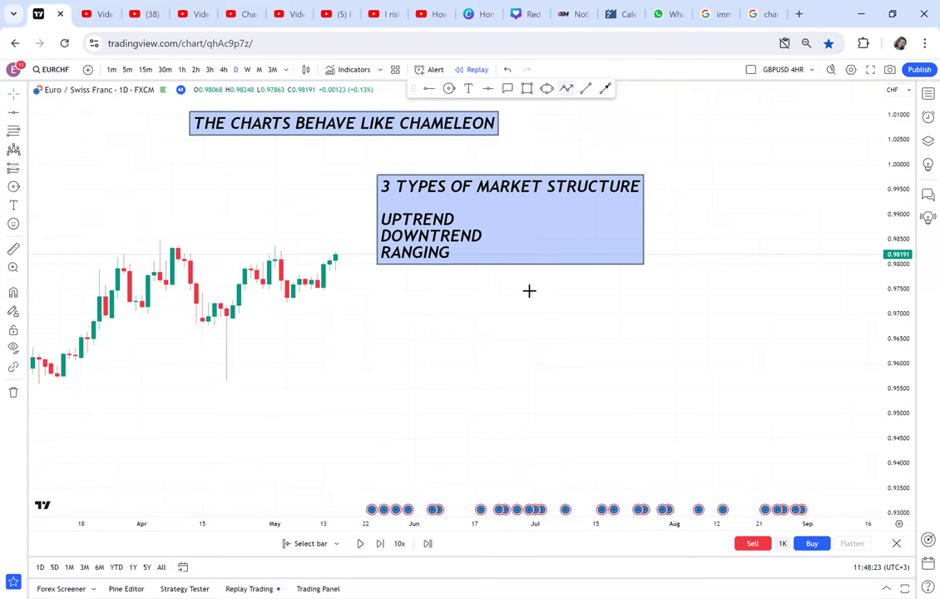
left_click(378, 482)
left_click(396, 421)
left_click(425, 450)
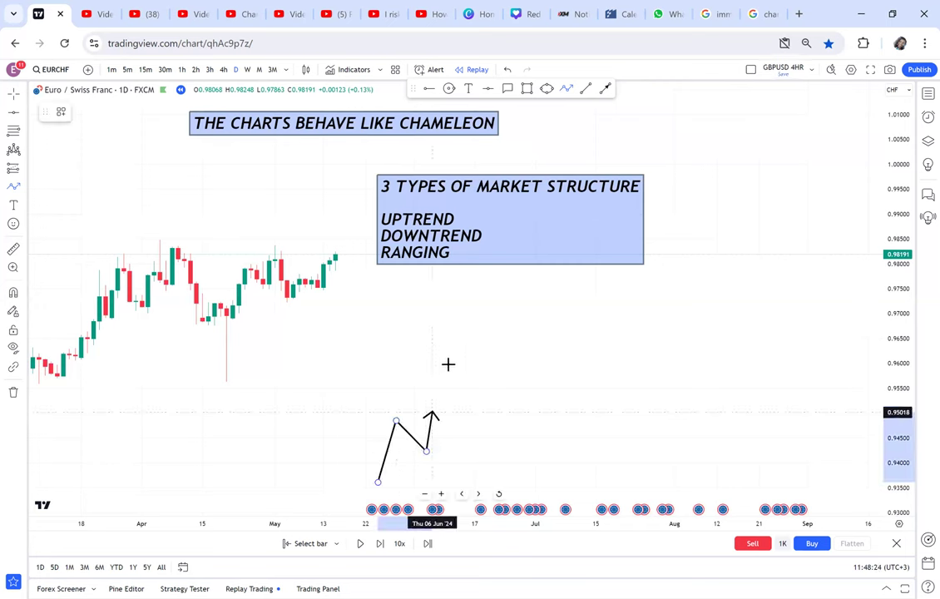
left_click(463, 366)
left_click(487, 402)
left_click(515, 327)
left_click(541, 348)
double_click(565, 278)
Draw a falling zigzag path with five downward legs beside the uptrend sketch to illustrate a downtrend.
left_click_drag(451, 310, 441, 310)
left_click(566, 89)
left_click(439, 260)
left_click(456, 323)
left_click(488, 297)
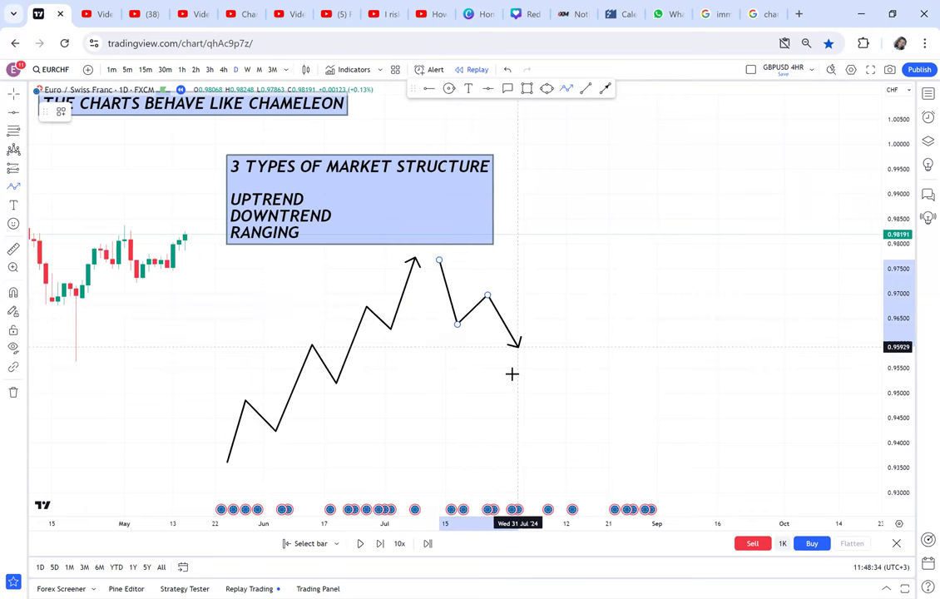
double_click(511, 371)
left_click(534, 348)
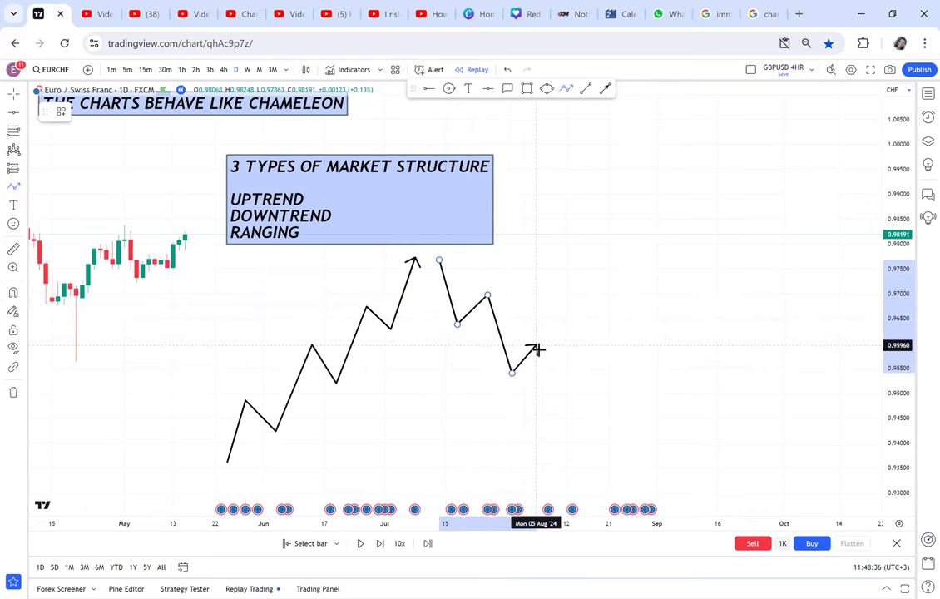
left_click(560, 414)
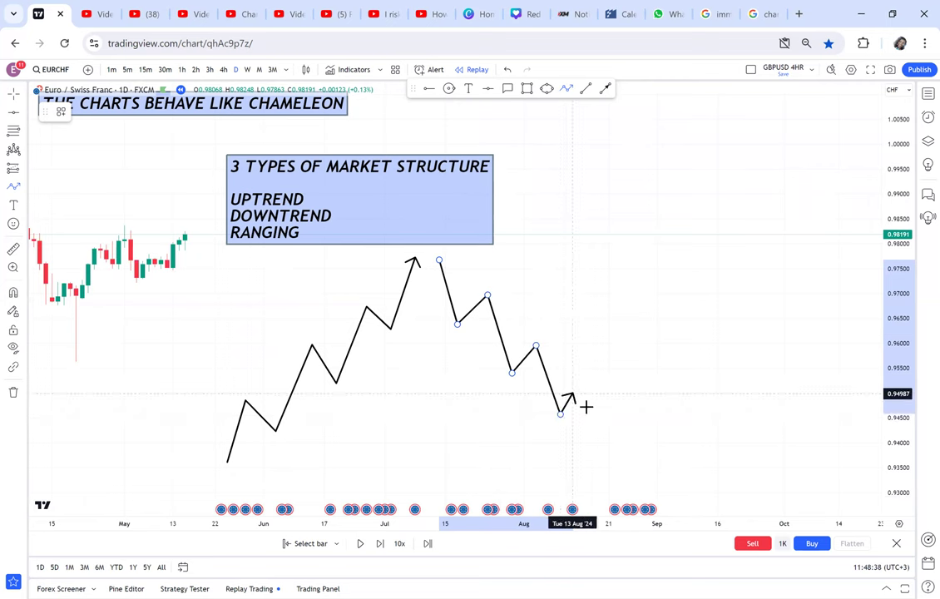
left_click(584, 386)
double_click(615, 458)
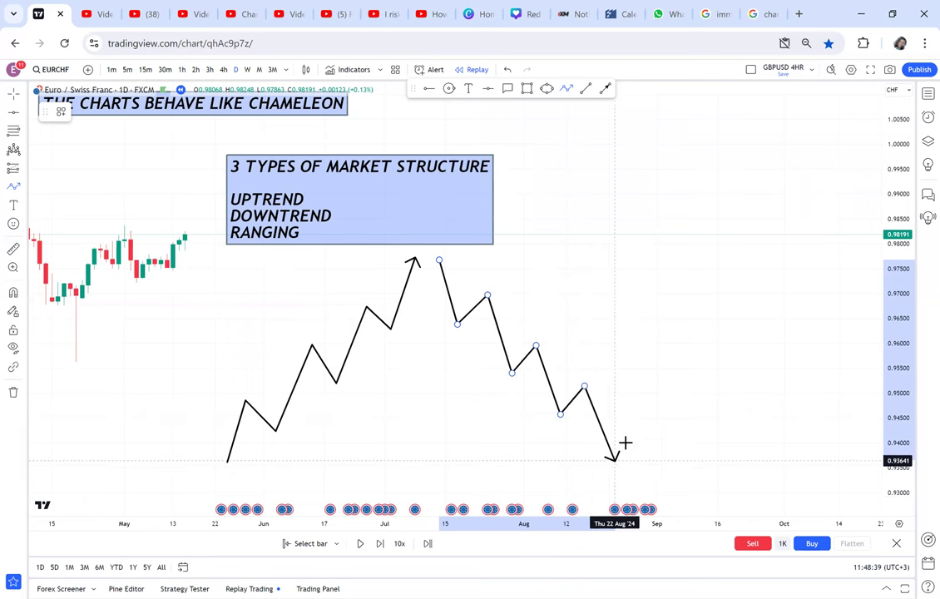
left_click(632, 430)
double_click(658, 481)
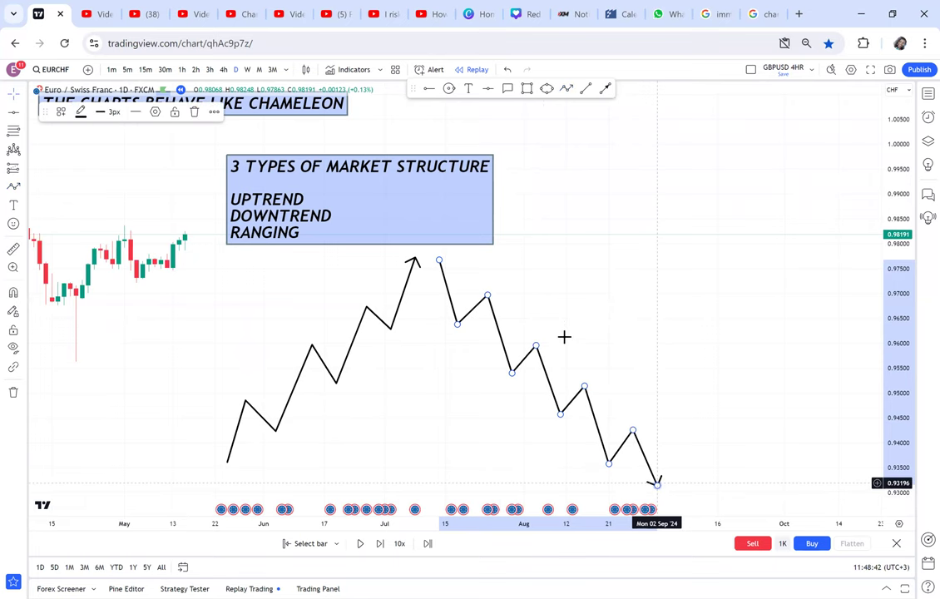
Draw a sideways zigzag path between about 0.960 and 0.977, after the downtrend sketch's start, to illustrate a ranging market.
left_click_drag(523, 313, 543, 320)
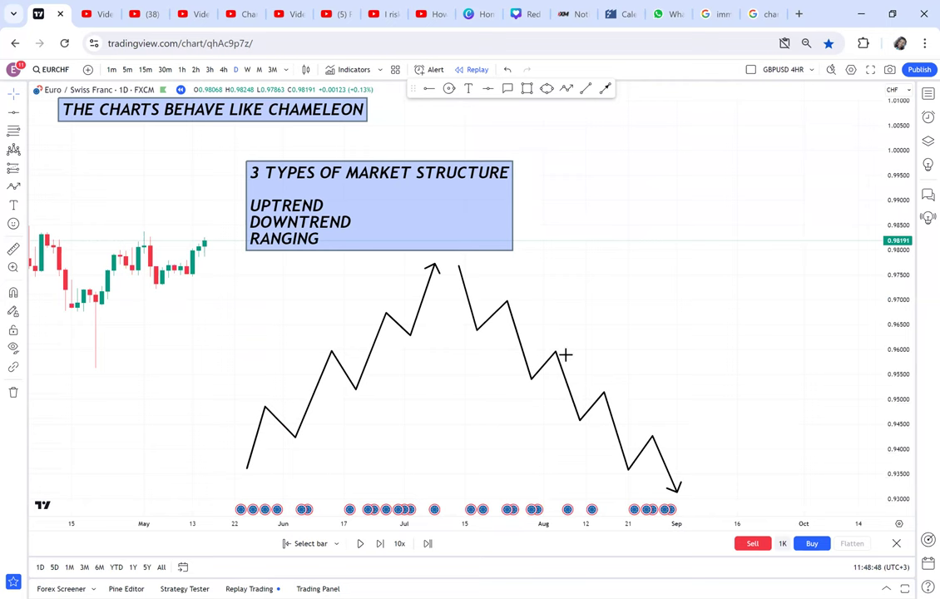
left_click(568, 353)
left_click(574, 285)
left_click(610, 344)
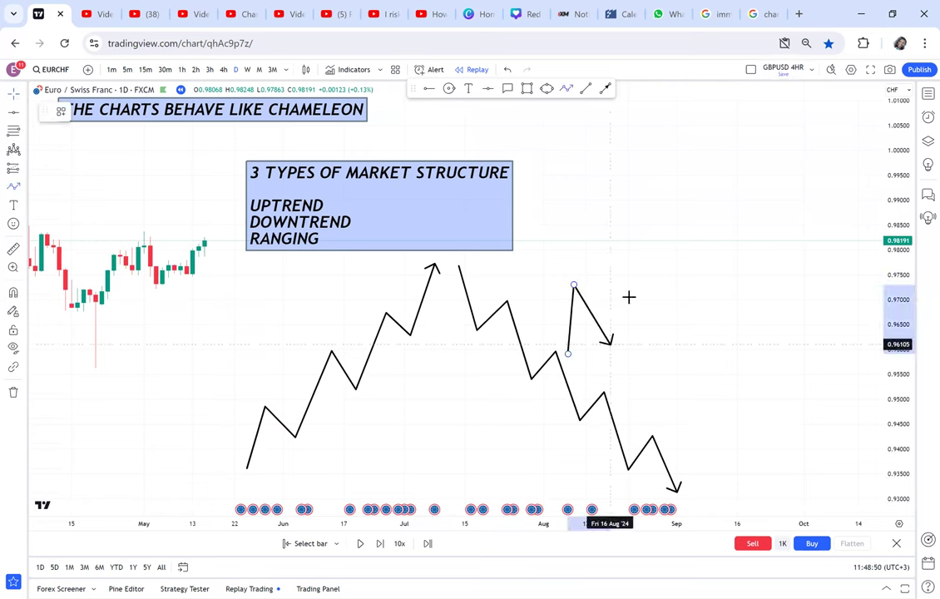
left_click(628, 285)
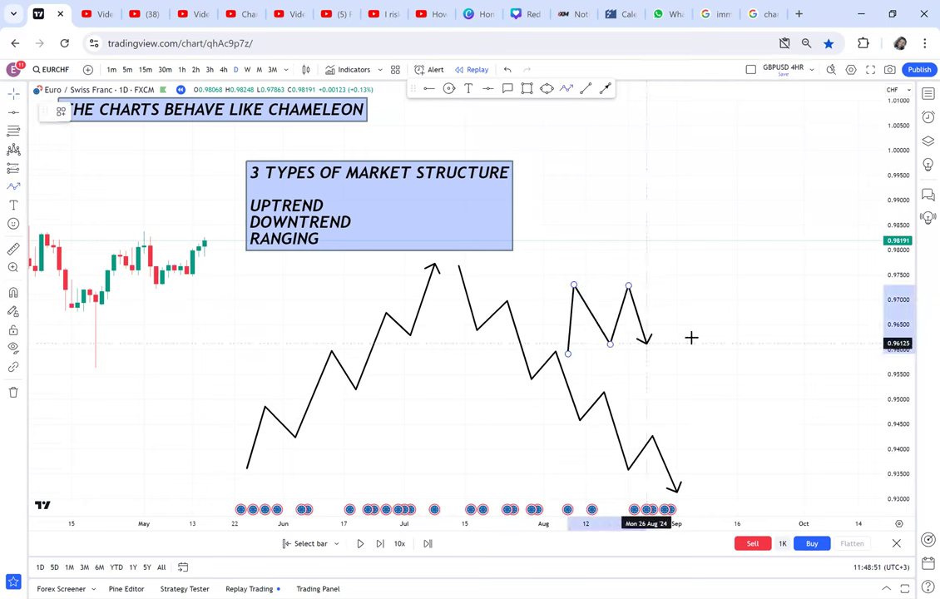
left_click(646, 344)
left_click(664, 276)
left_click(695, 345)
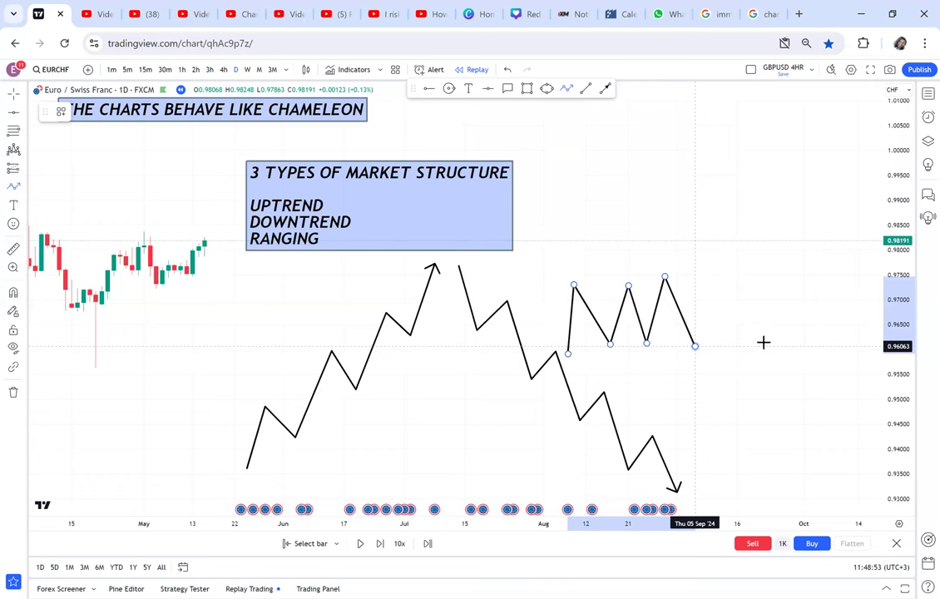
left_click(725, 269)
left_click(761, 341)
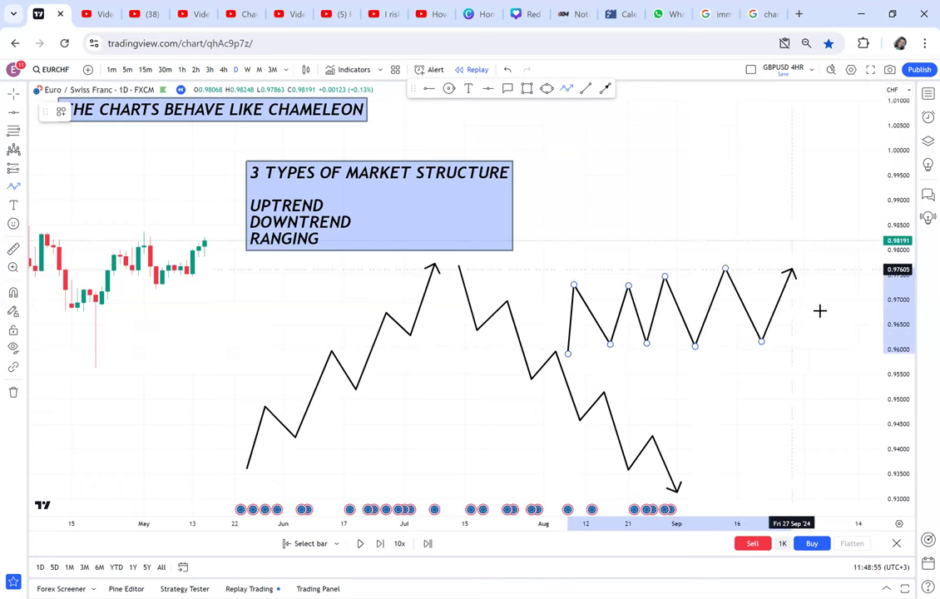
key("Escape")
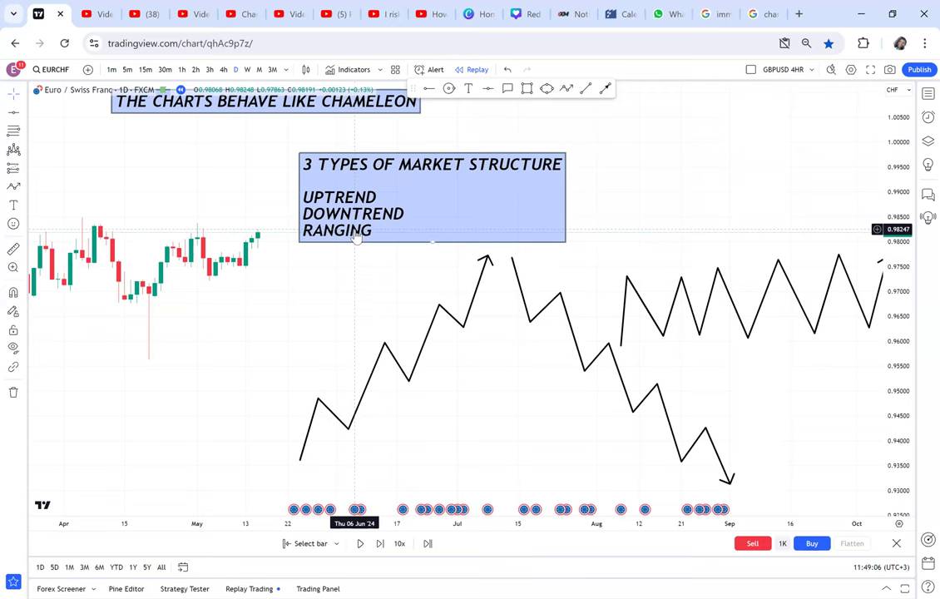
Draw an upward arrow along the early 2024 rally, from about 0.924 in mid-January to about 0.973 in March.
left_click_drag(261, 321, 541, 321)
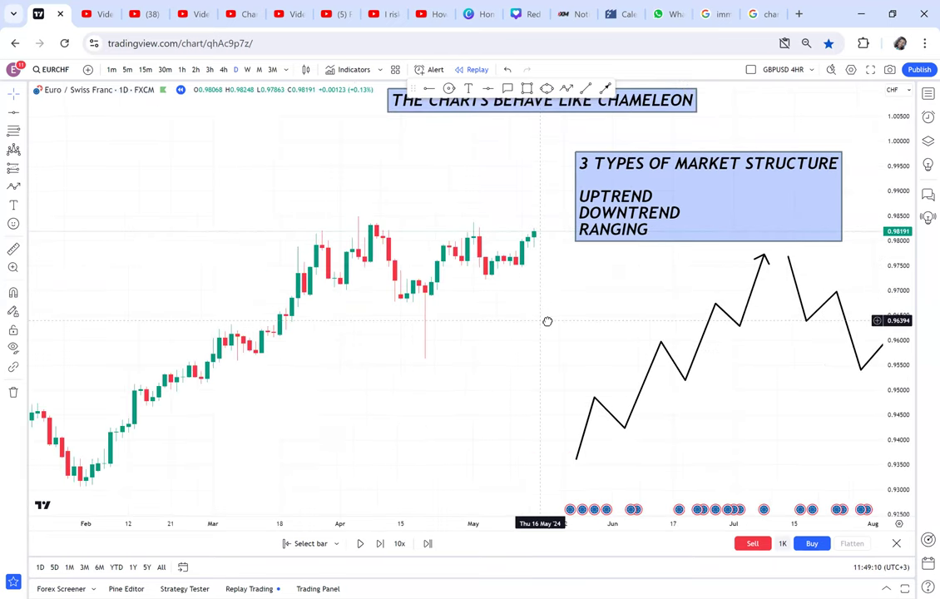
scroll(634, 398, "down", 7)
left_click_drag(617, 388, 375, 331)
left_click(605, 89)
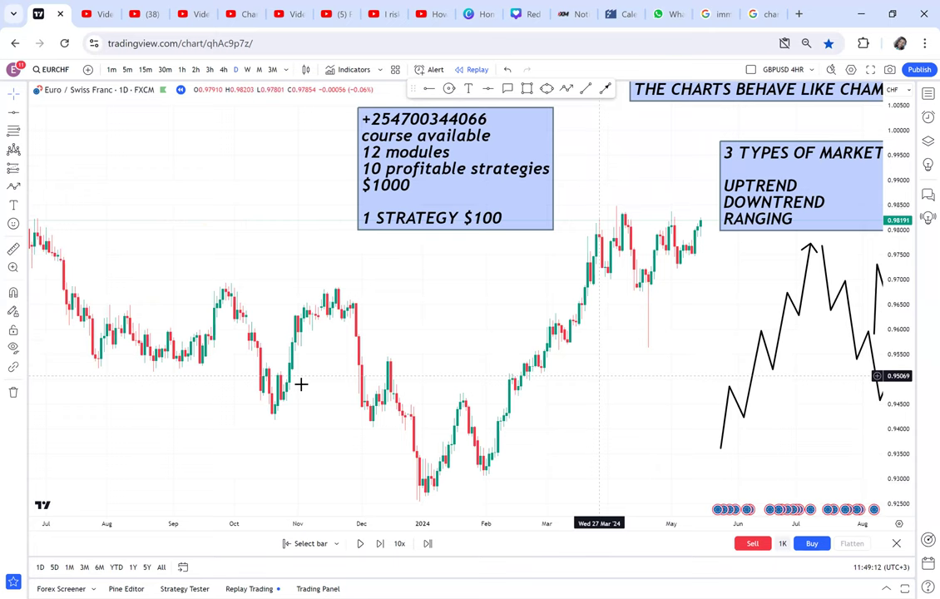
left_click(230, 461)
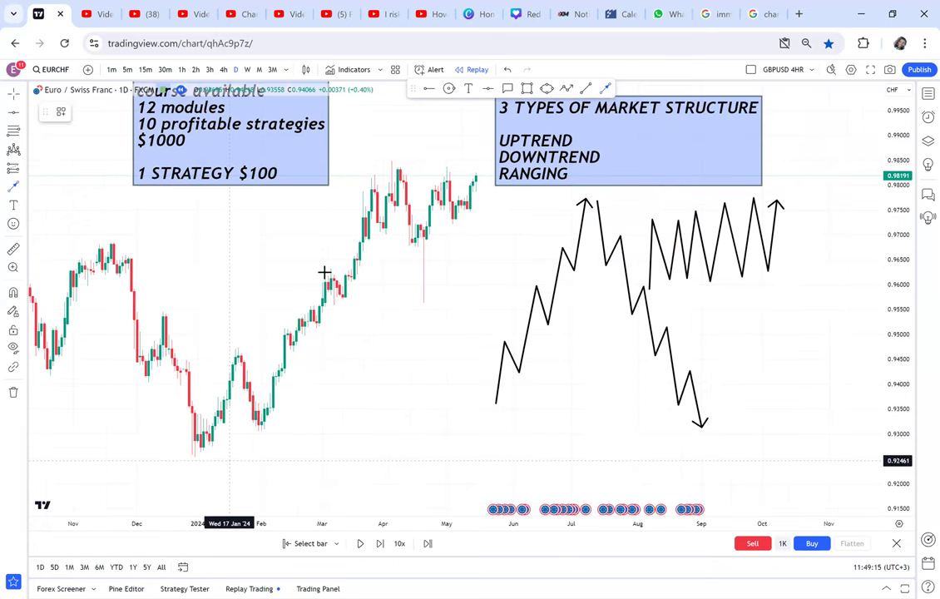
left_click(352, 221)
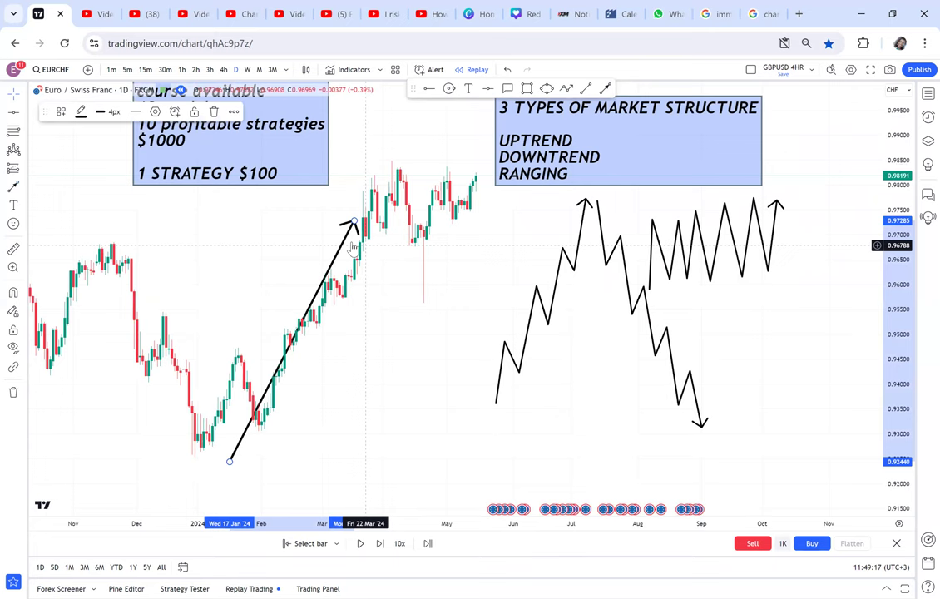
Draw a downward arrow along the late 2023 decline, from about 0.966 on 14 November to about 0.928 on 13 December.
left_click_drag(351, 250, 342, 263)
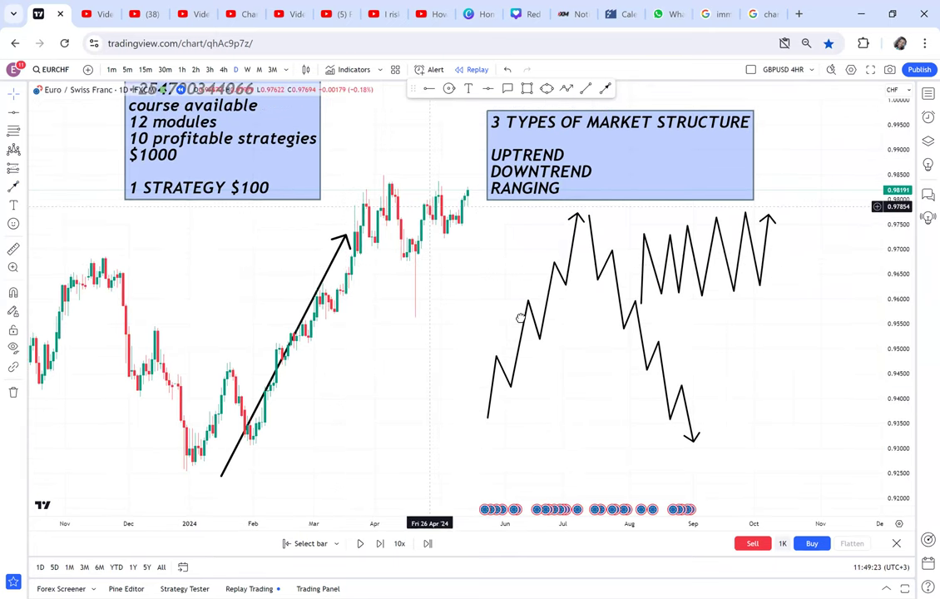
left_click_drag(460, 281, 626, 290)
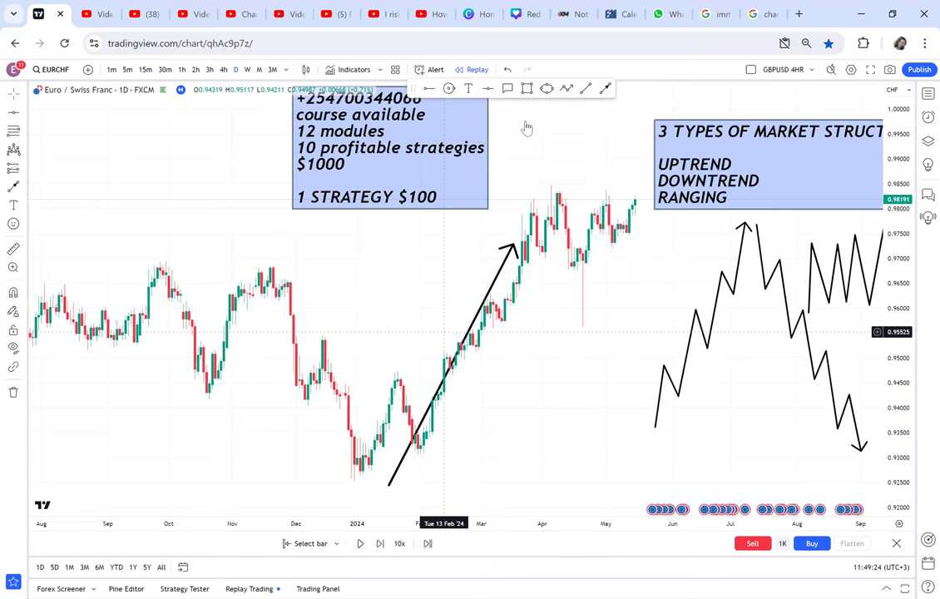
left_click_drag(289, 370, 366, 355)
left_click(337, 262)
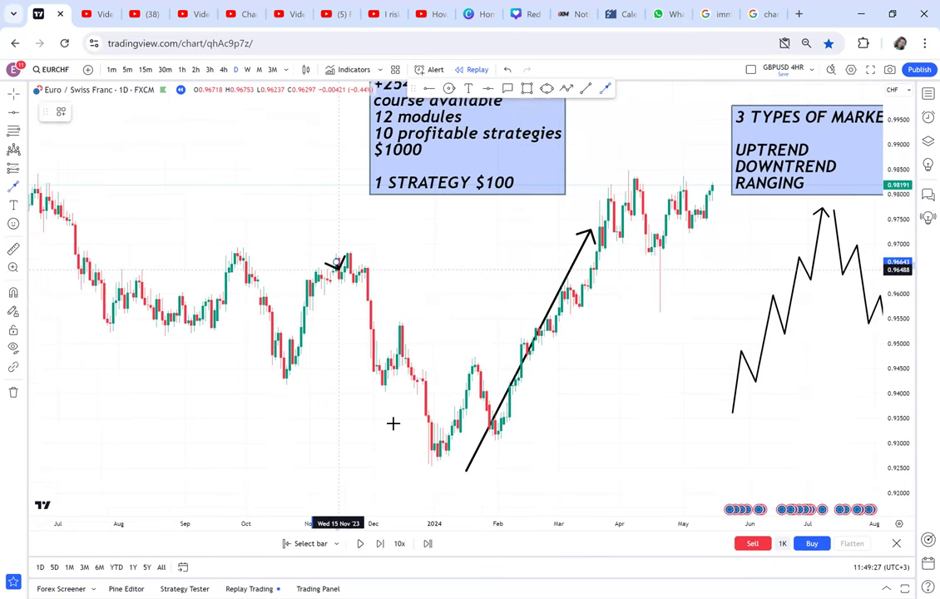
left_click(400, 451)
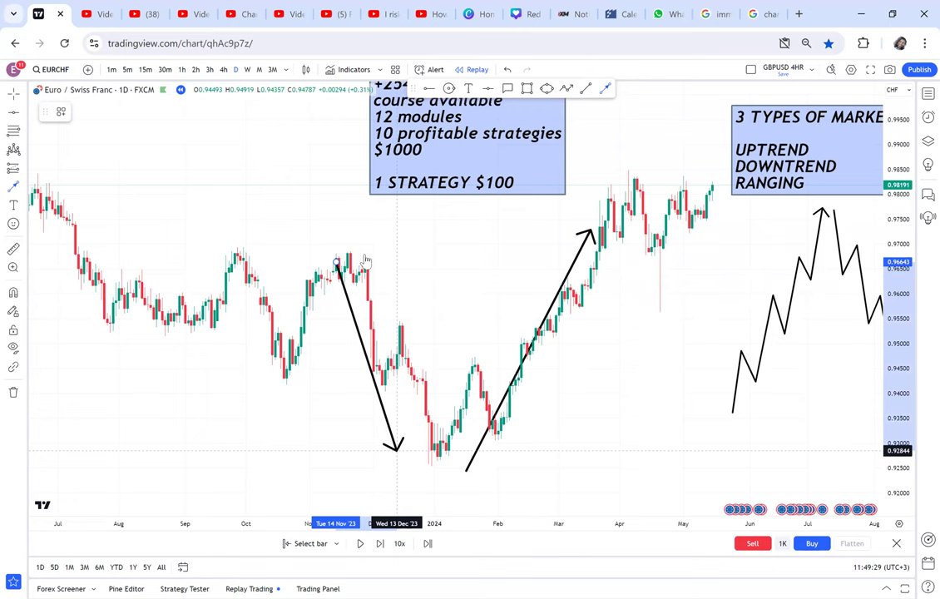
left_click_drag(351, 288, 535, 314)
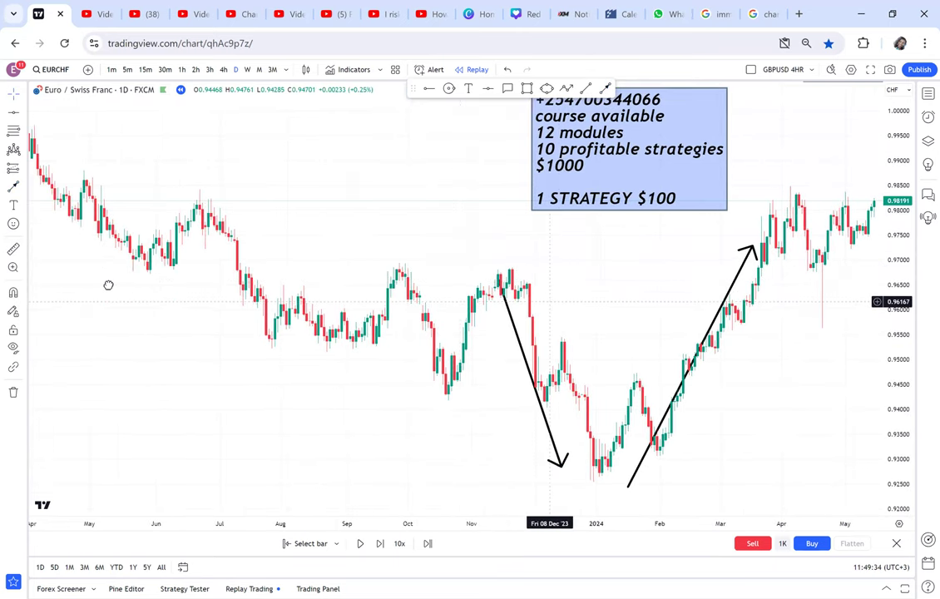
left_click_drag(87, 308, 112, 383)
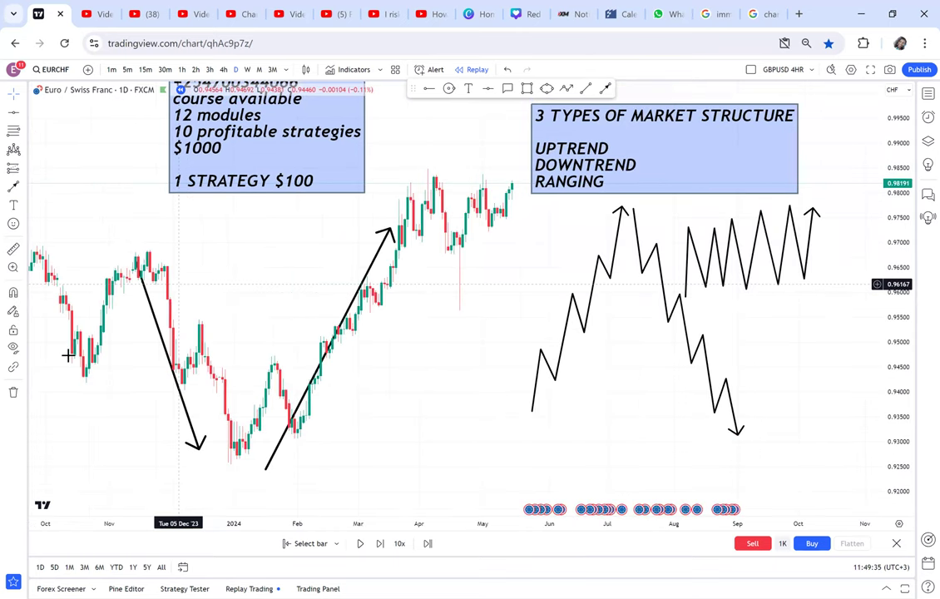
scroll(68, 355, "right", 1)
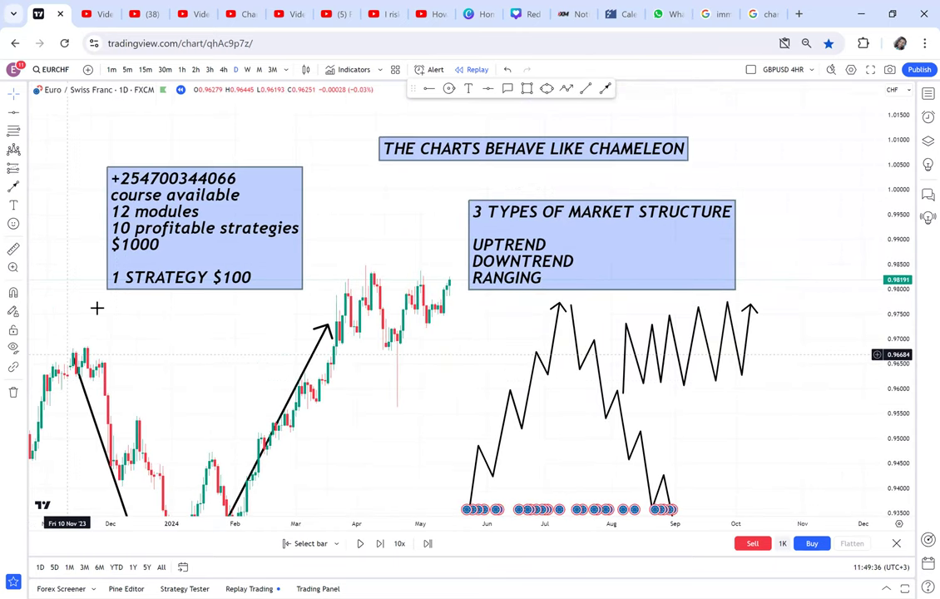
Remove all drawings from the EURCHF chart.
left_click(13, 393)
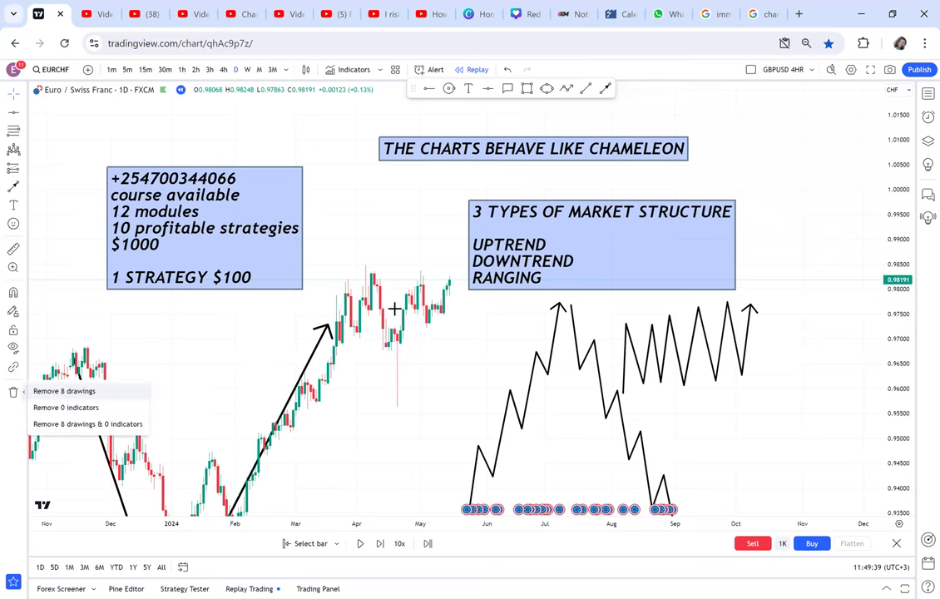
left_click(64, 391)
scroll(394, 308, "up", 5)
mouse_move(612, 290)
left_mouse_down()
mouse_move(479, 328)
mouse_move(447, 326)
left_mouse_up()
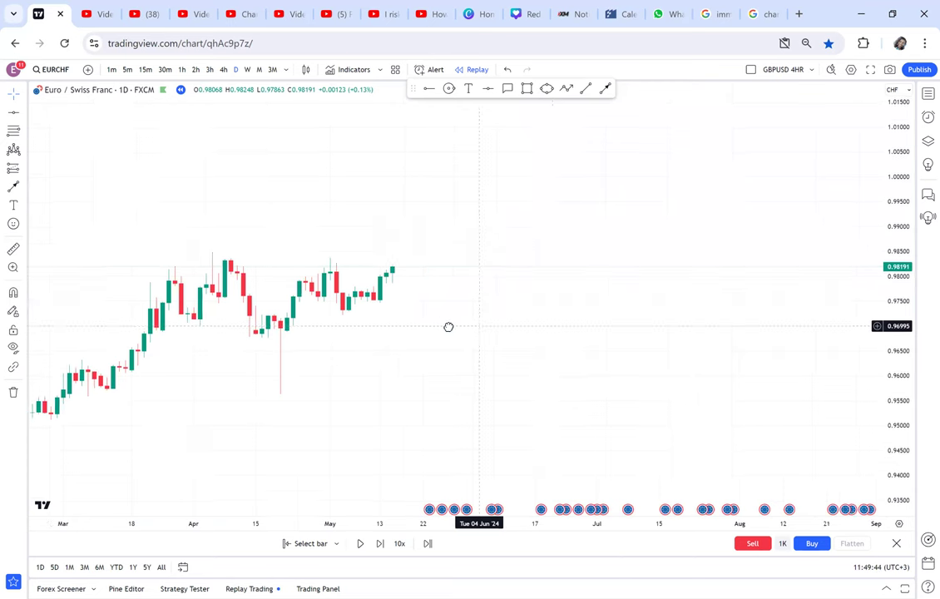
Draw a rising zigzag from about 0.950 to 0.979, ending in a pullback to about 0.966, and a horizontal ray through its first peak.
left_click(567, 89)
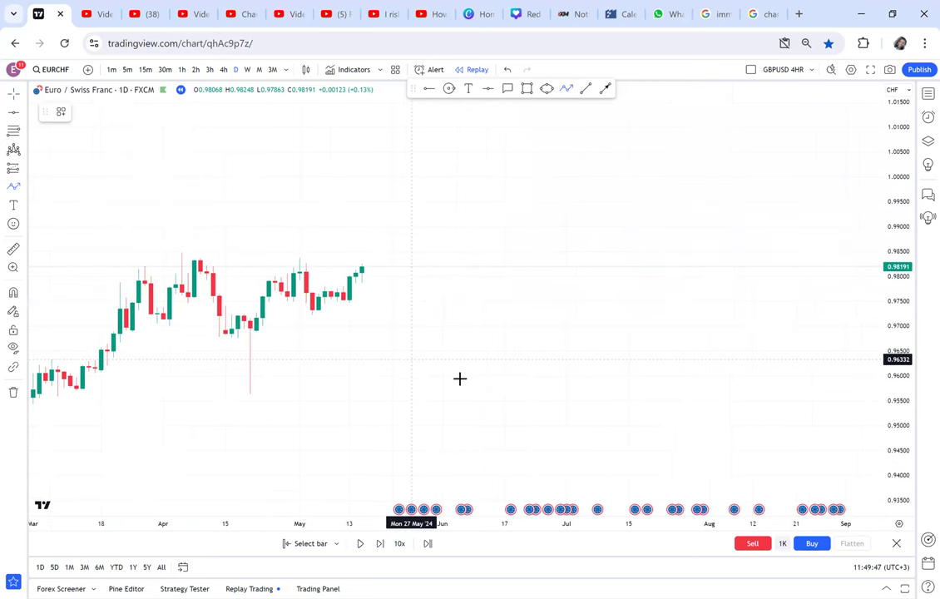
left_click(406, 428)
left_click(436, 353)
left_click(461, 378)
left_click(492, 282)
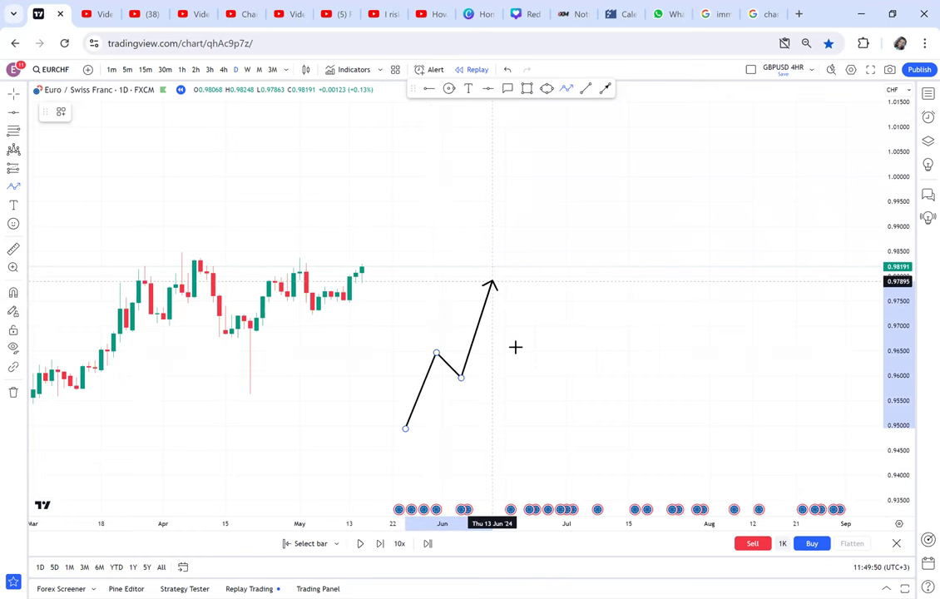
left_click(514, 347)
left_click(416, 346)
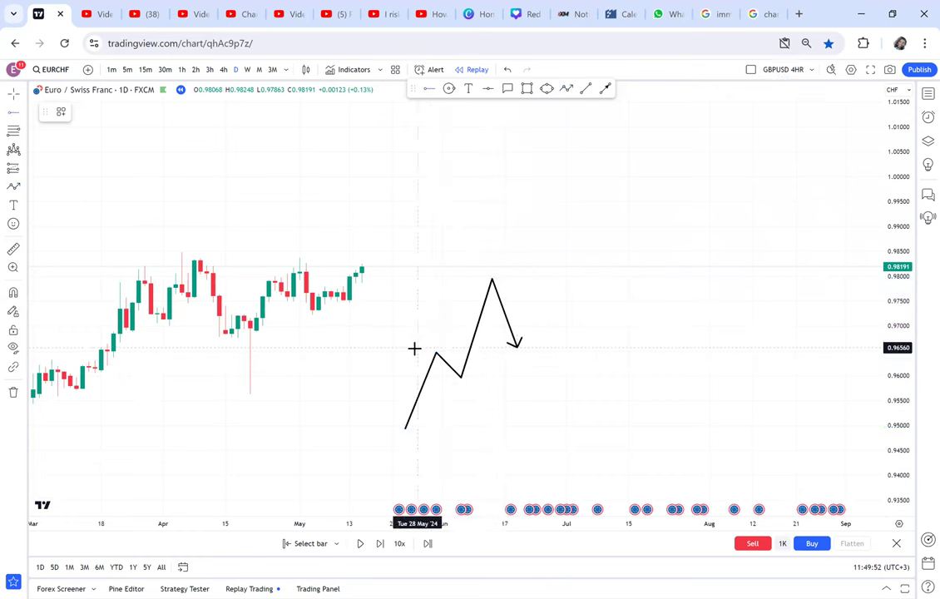
key("alt+j")
Mark the zigzag's first peak with a small yellow ellipse and the pullback's end on the horizontal ray with a red circle.
left_click(546, 94)
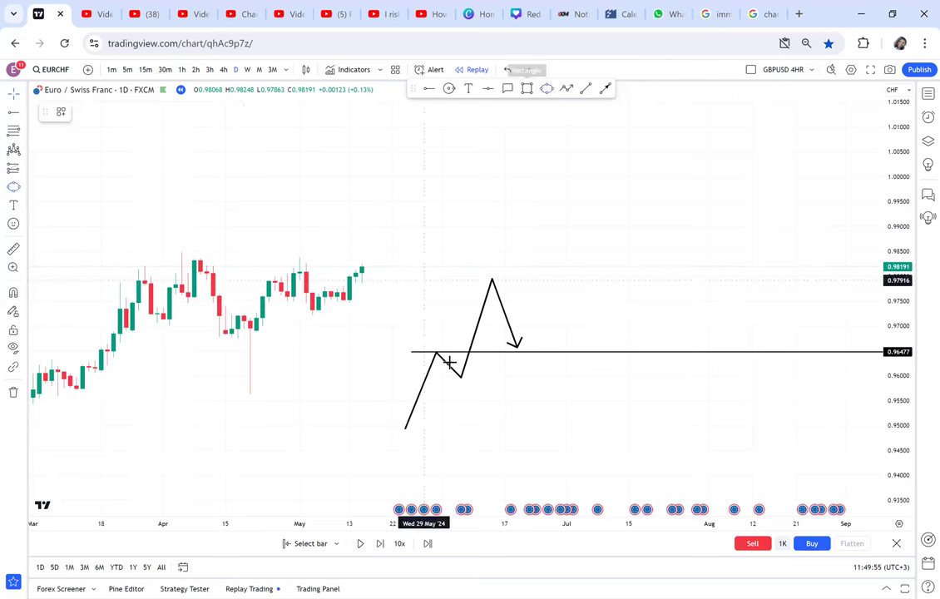
left_click(436, 352)
left_click(449, 363)
left_click(443, 370)
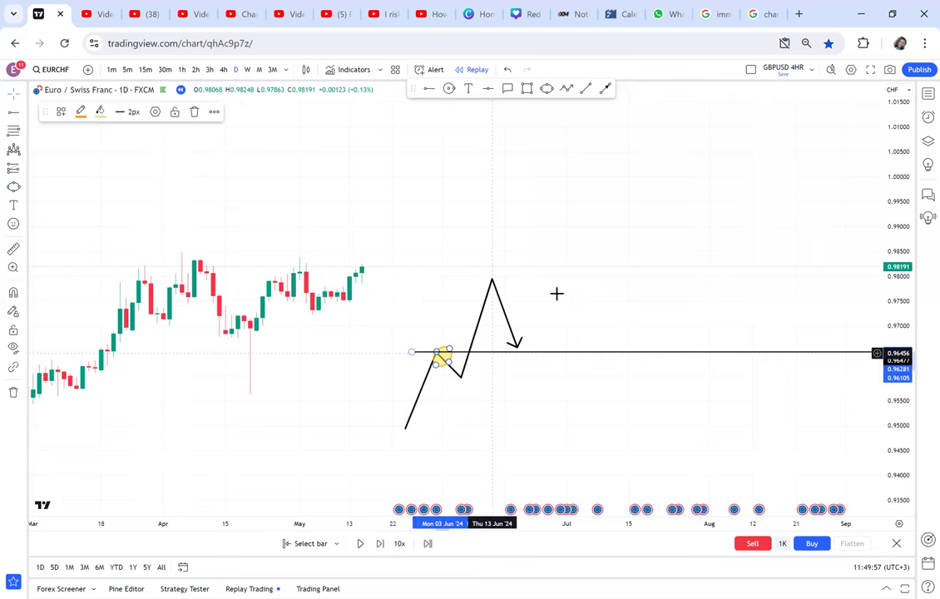
left_click(512, 359)
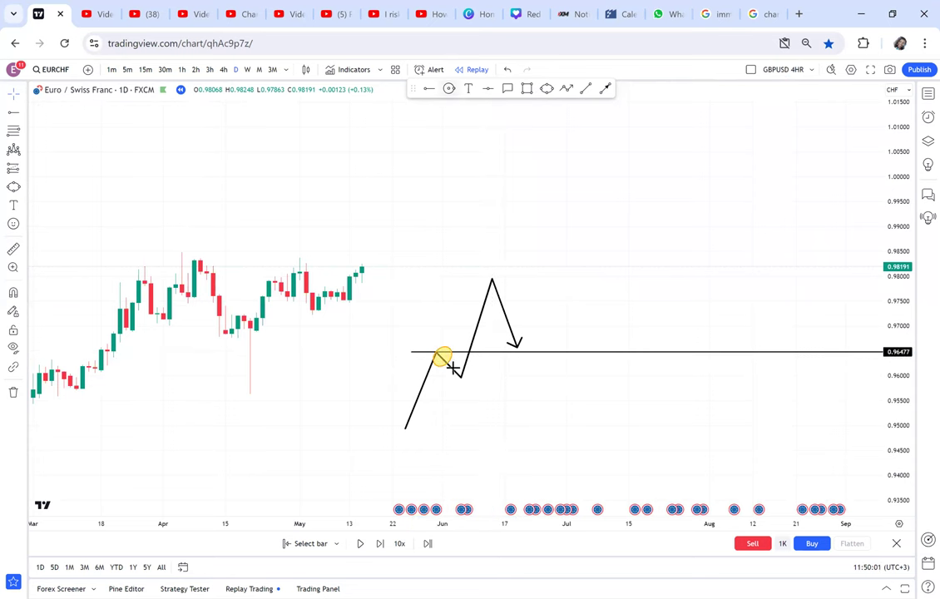
left_click(512, 349)
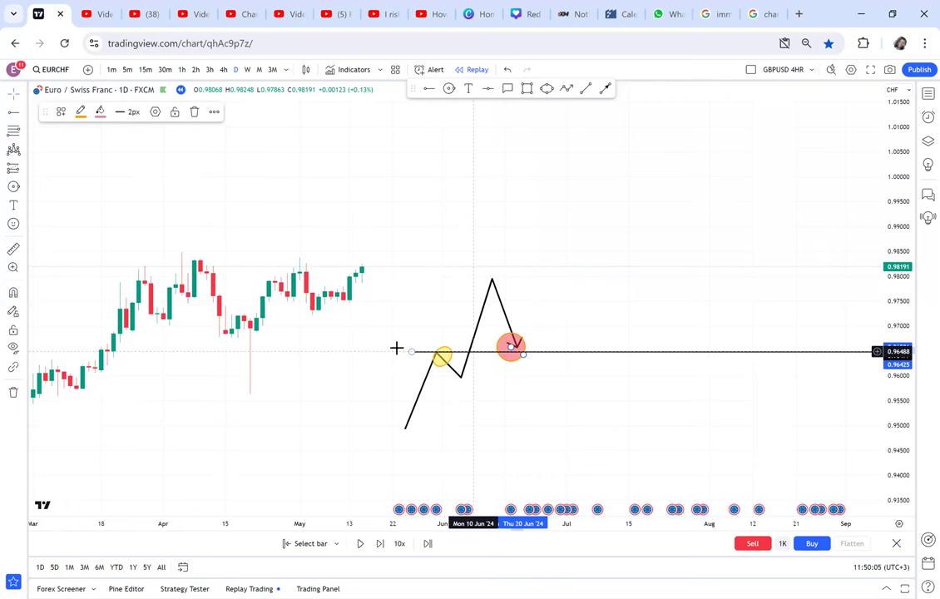
Draw a continuation path from the red circle with three upward legs, rising from about 0.966 to about 1.007.
left_click(567, 88)
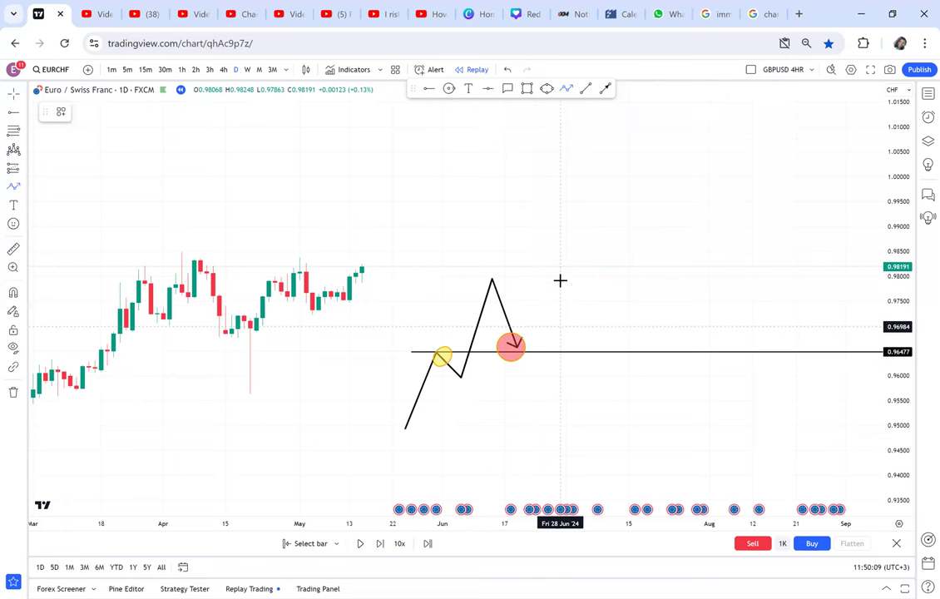
left_click(529, 343)
left_click(542, 273)
left_click(573, 283)
left_click(591, 203)
left_click(622, 210)
double_click(659, 142)
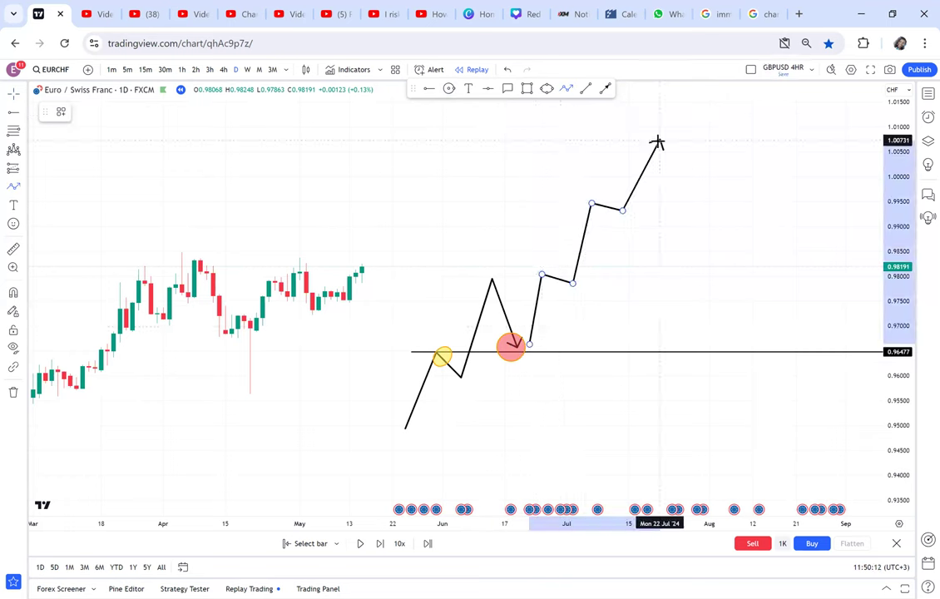
left_click(710, 225)
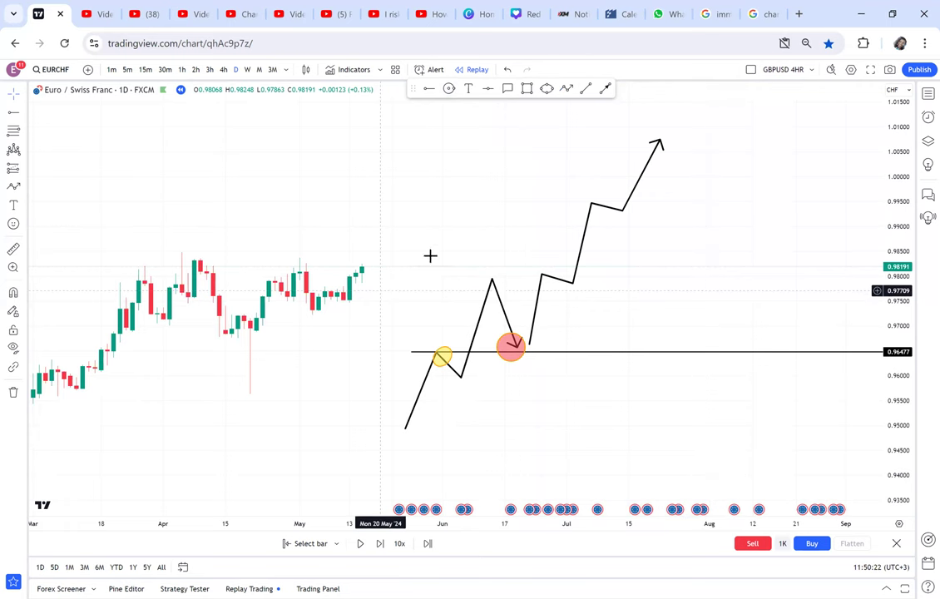
Clear the breakout-and-retest drawings from the chart.
left_click(12, 393)
left_click(50, 348)
Draw a sideways zigzag path with five peaks between about 0.960 and 0.975, from late May to mid-July 2024.
left_click(566, 88)
left_click(418, 374)
left_click(430, 316)
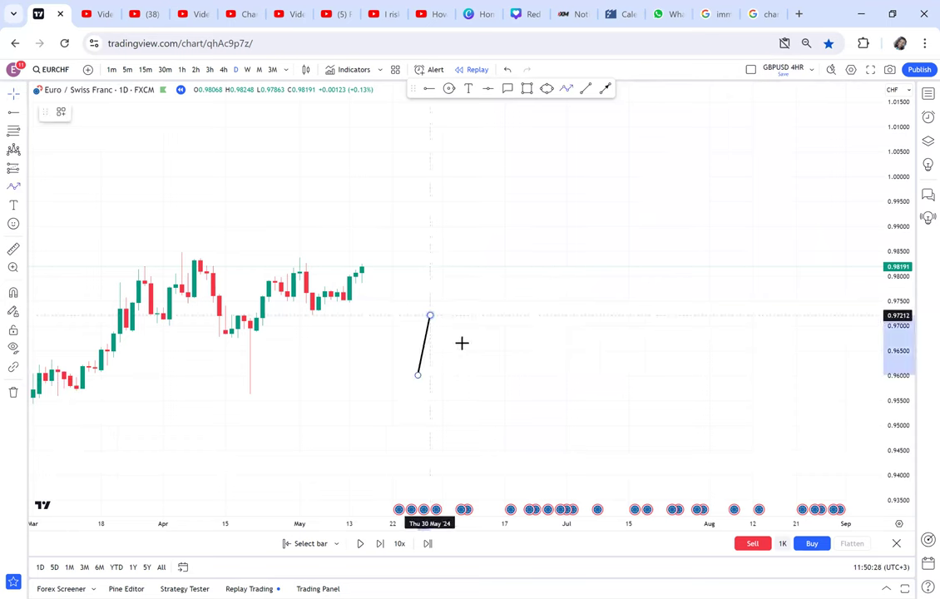
double_click(465, 376)
left_click(492, 309)
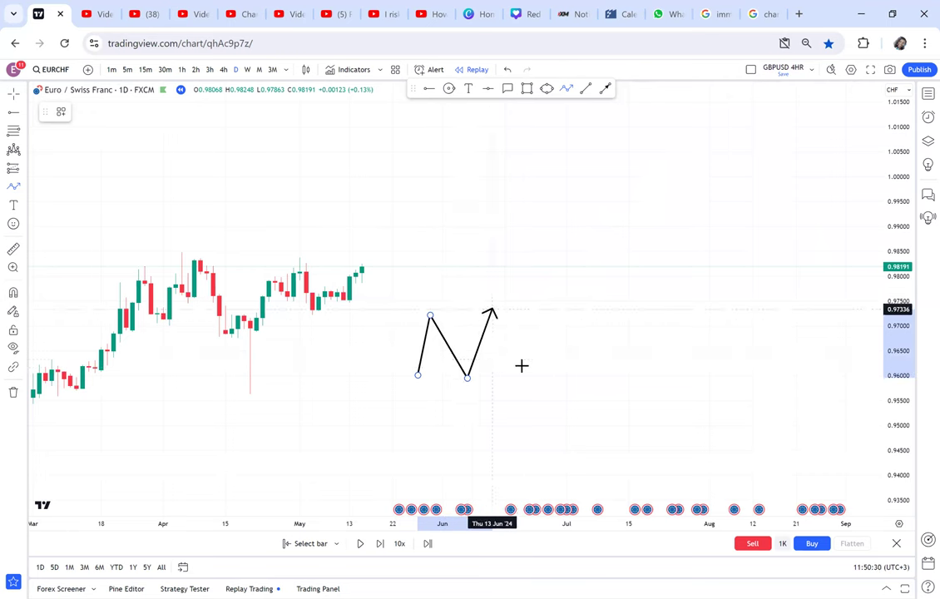
left_click(523, 374)
left_click(548, 312)
left_click(579, 373)
left_click(598, 300)
left_click(622, 368)
double_click(647, 299)
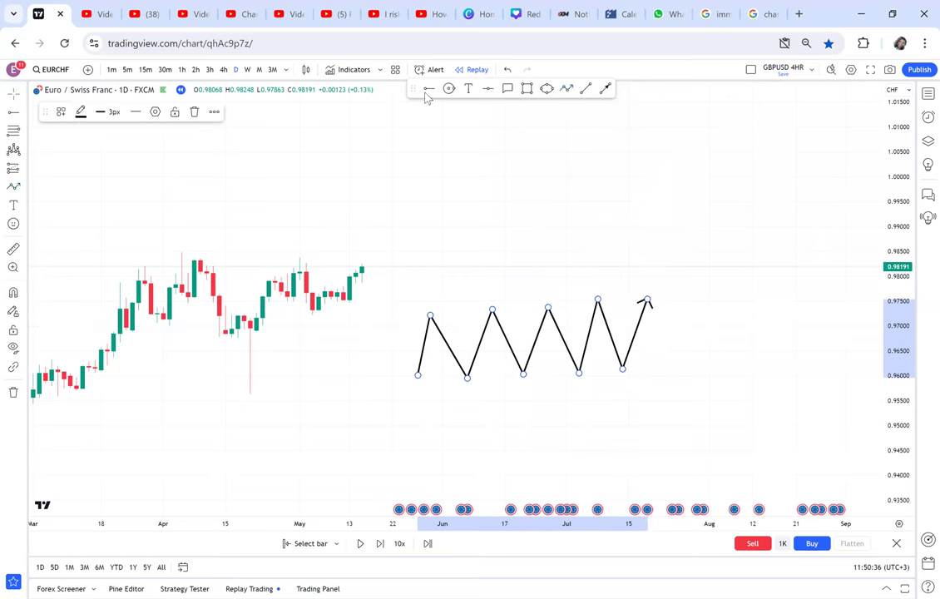
Add horizontal rays along the range's highs at about 0.9755 and beneath its lows at about 0.9589.
left_click(388, 298)
left_click(387, 298)
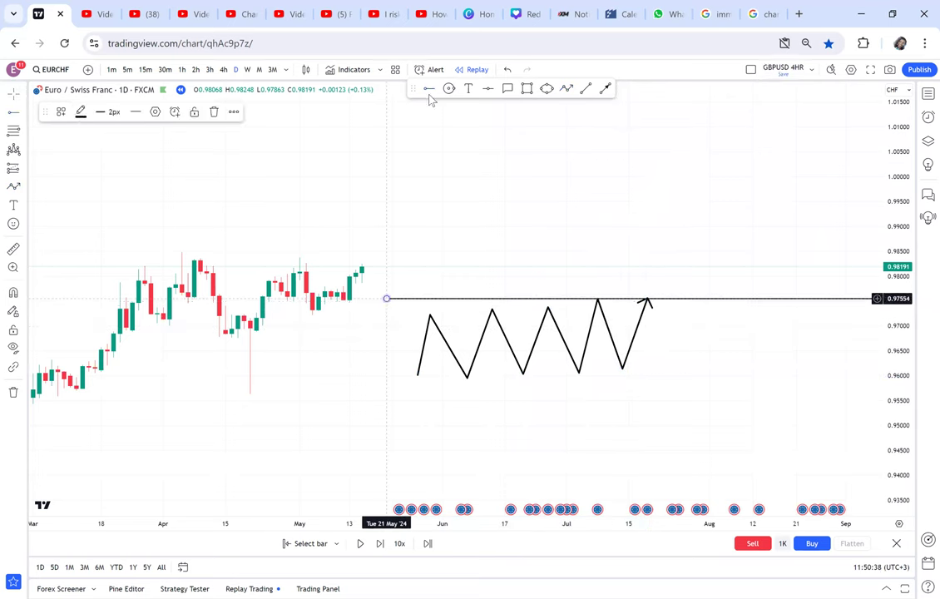
left_click(382, 381)
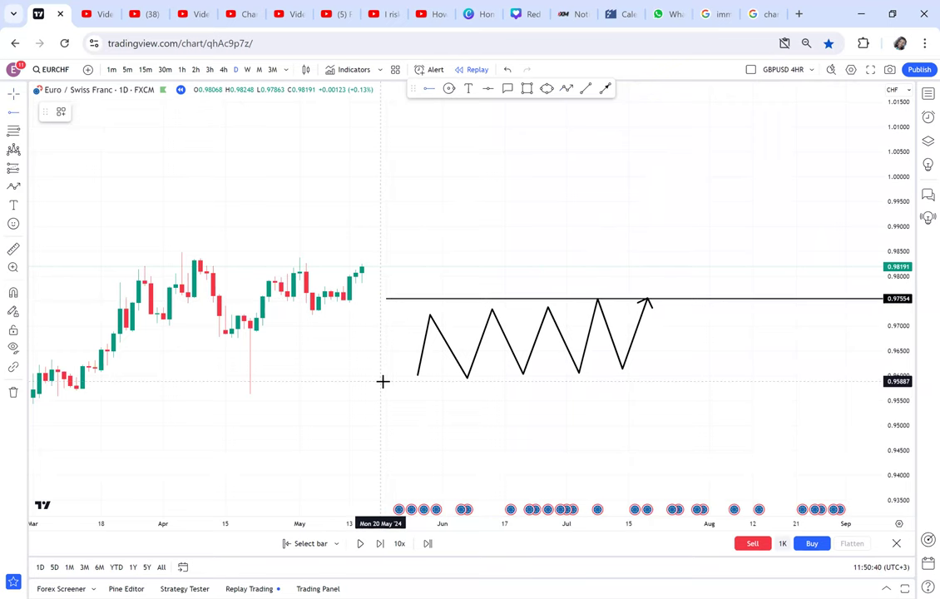
left_click(381, 381)
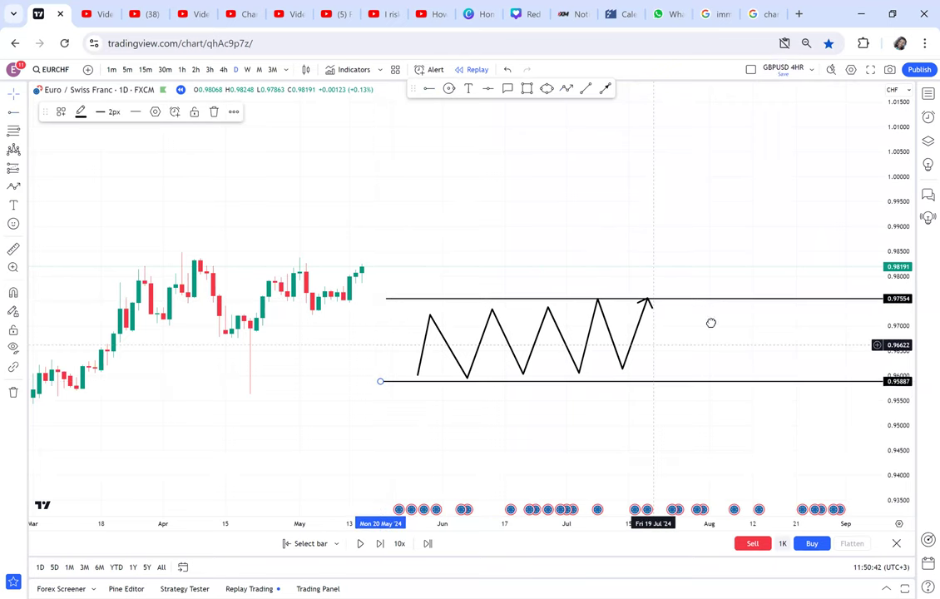
Draw a rectangle above the upper ray, from about 0.975 to 0.992 between 17 and 27 June, and fill it light yellow.
scroll(517, 195, "up", 2)
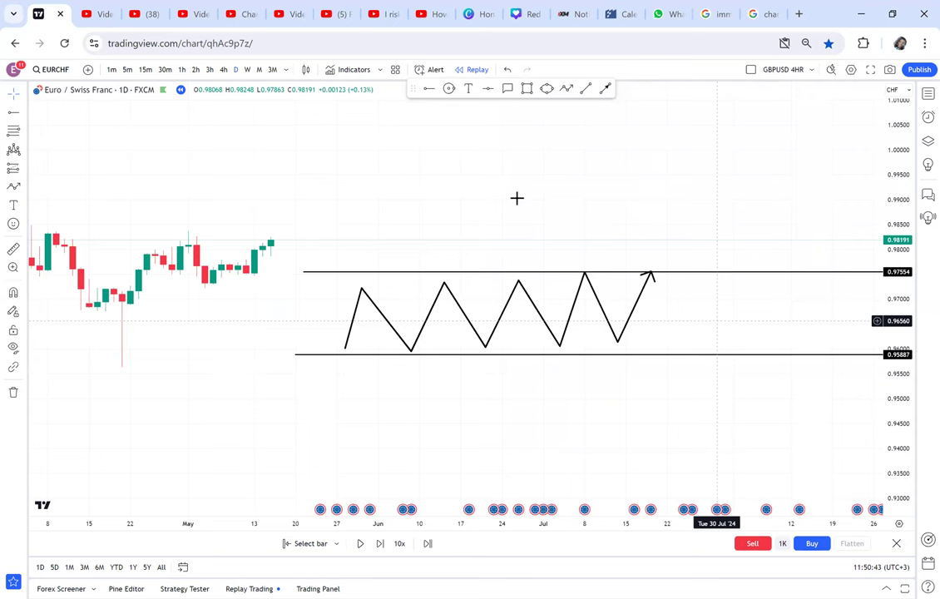
left_click(527, 89)
mouse_move(464, 273)
left_mouse_down()
mouse_move(531, 363)
mouse_move(533, 240)
mouse_move(511, 277)
left_mouse_up()
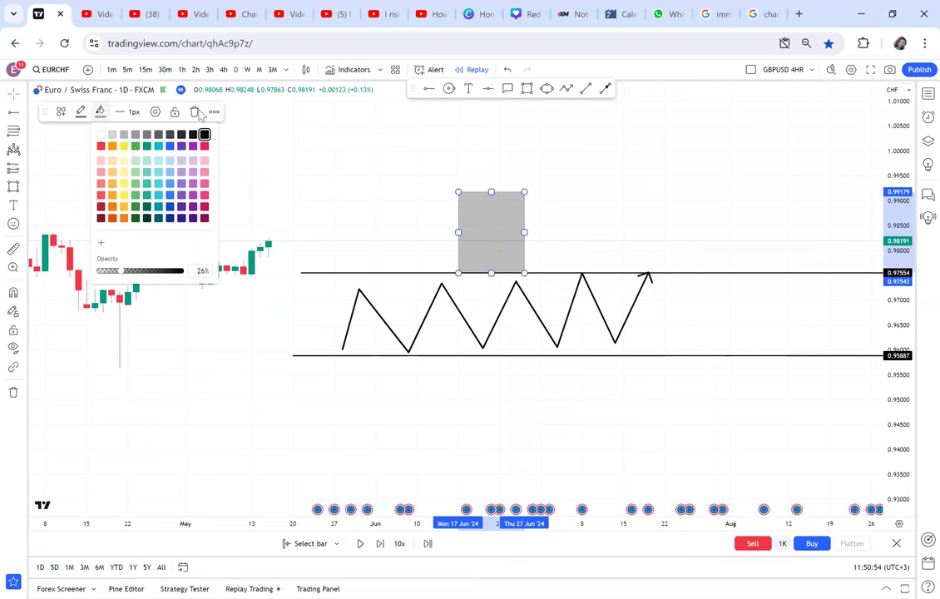
Duplicate the yellow rectangle and place the copy directly below the lower ray, spanning about 0.959 to 0.942.
key("ctrl+c")
key("ctrl+v")
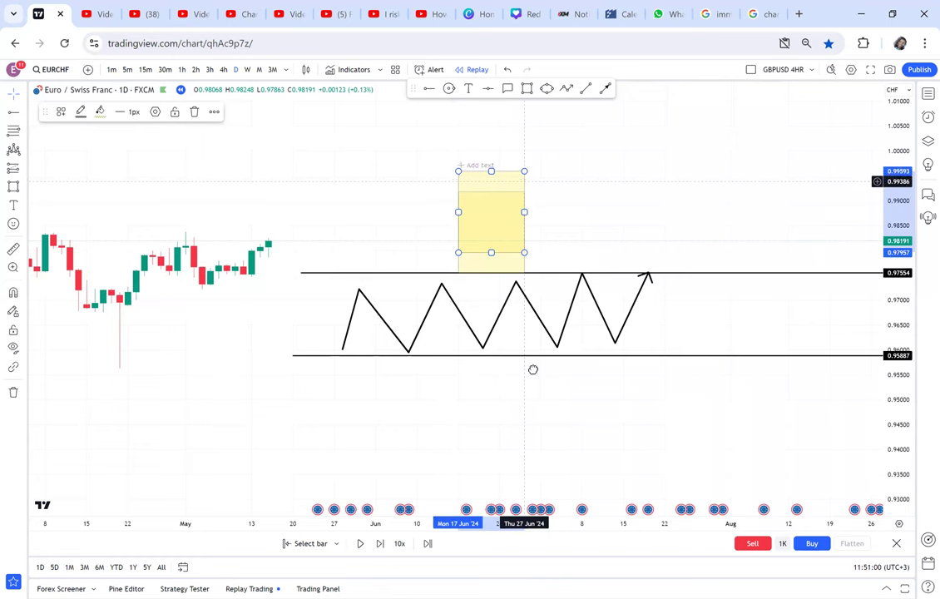
mouse_move(522, 181)
left_mouse_down()
mouse_move(540, 364)
mouse_move(525, 394)
mouse_move(467, 400)
mouse_move(485, 399)
left_mouse_up()
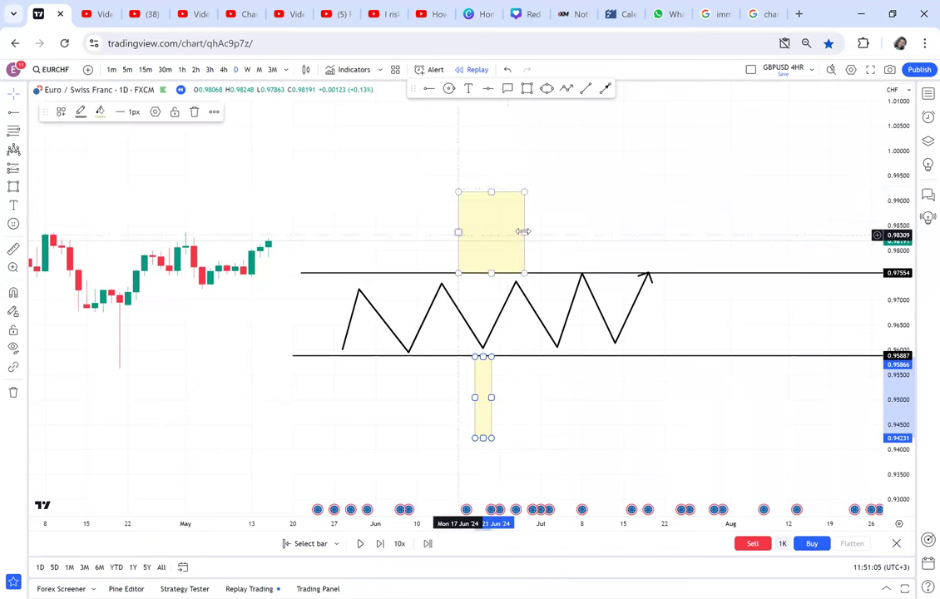
Narrow both yellow rectangles to matching slim columns starting at 24 June, one above the other.
left_click_drag(459, 232, 499, 235)
left_click_drag(524, 233, 508, 236)
left_click_drag(570, 229, 488, 217)
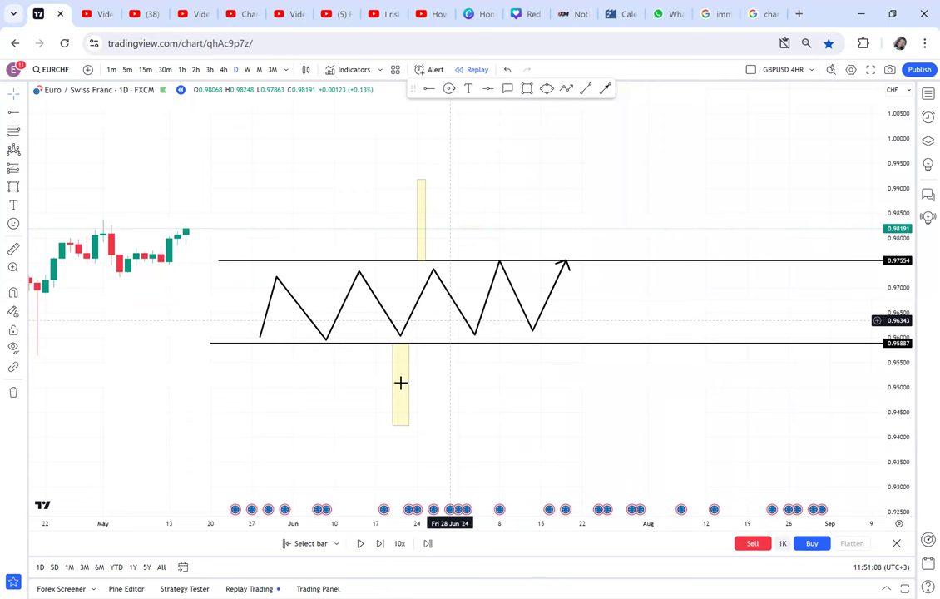
left_click_drag(394, 386, 417, 386)
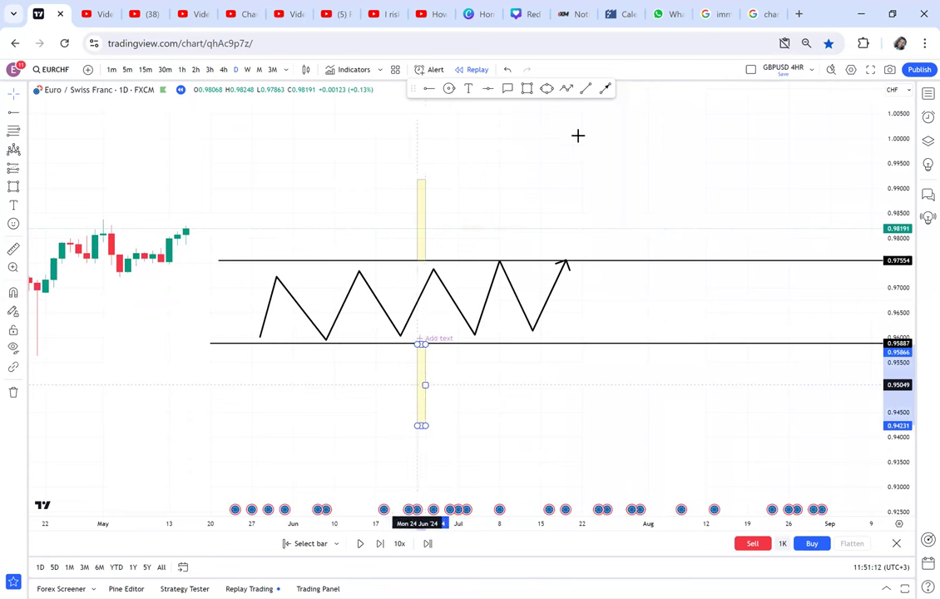
Draw an upward breakout path from the upper ray to about 0.979, back to the ray, and up to about 0.992.
left_click(567, 89)
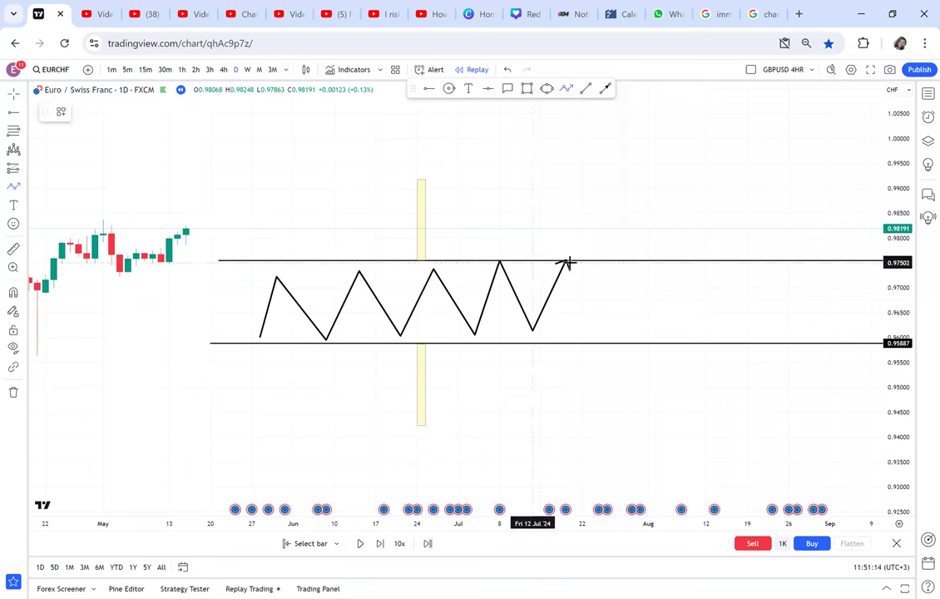
left_click(583, 242)
left_click(598, 260)
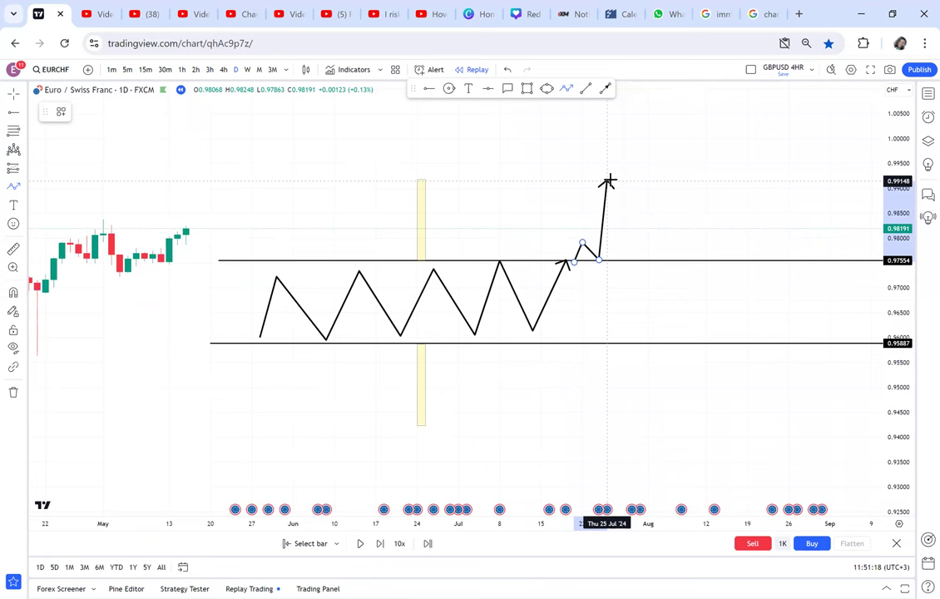
left_click(606, 179)
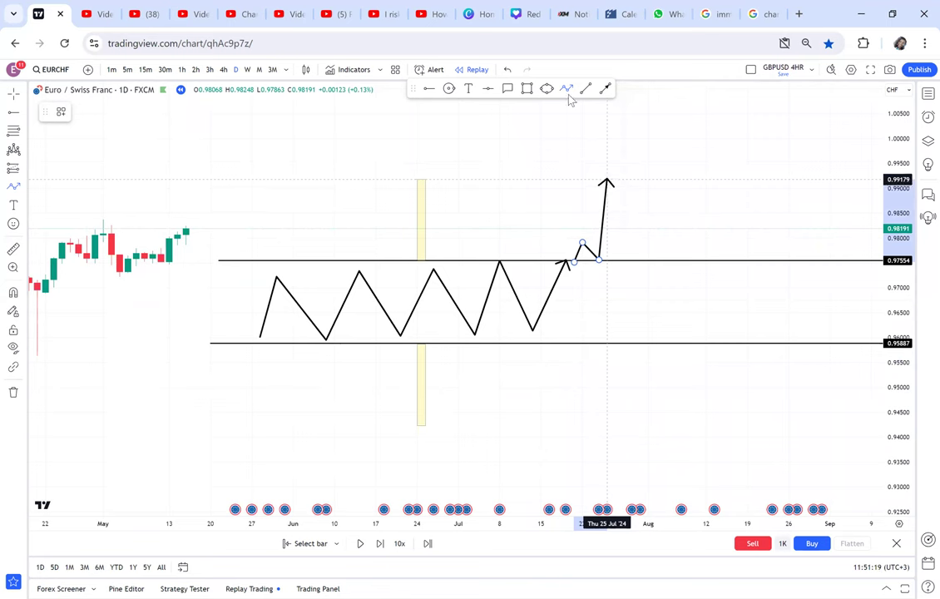
Draw a downward breakout path from the lower ray to about 0.954, back to the ray, and down to about 0.943.
left_click(582, 344)
left_click(606, 344)
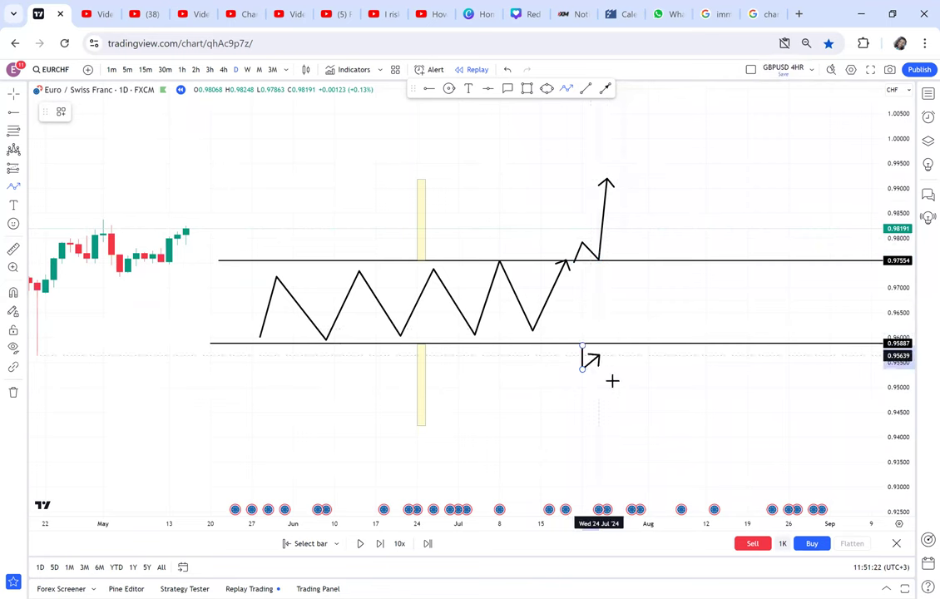
double_click(616, 424)
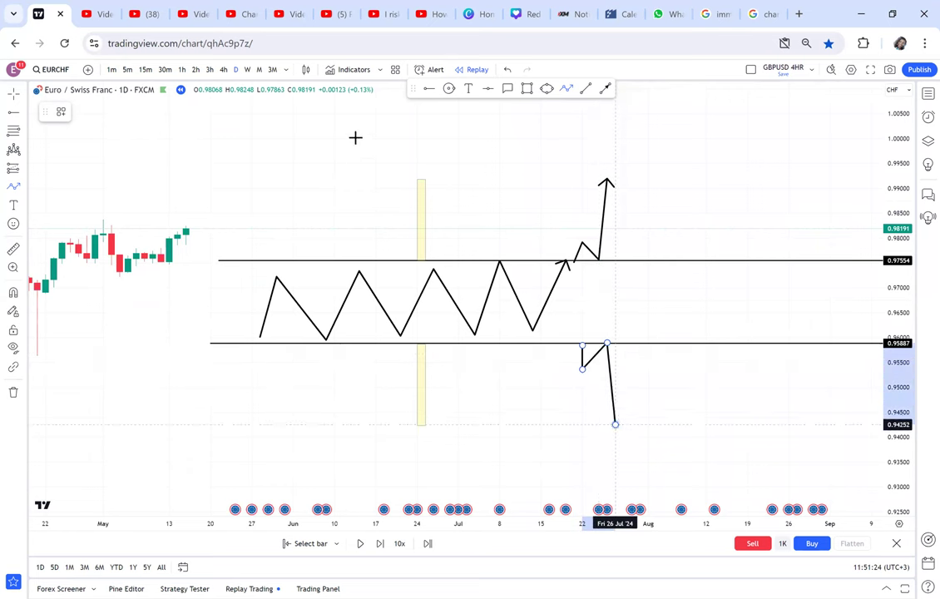
Measure the height of the upper breakout zone and add horizontal rays at about 0.9834, 0.9920 and 0.9504.
left_click(374, 261)
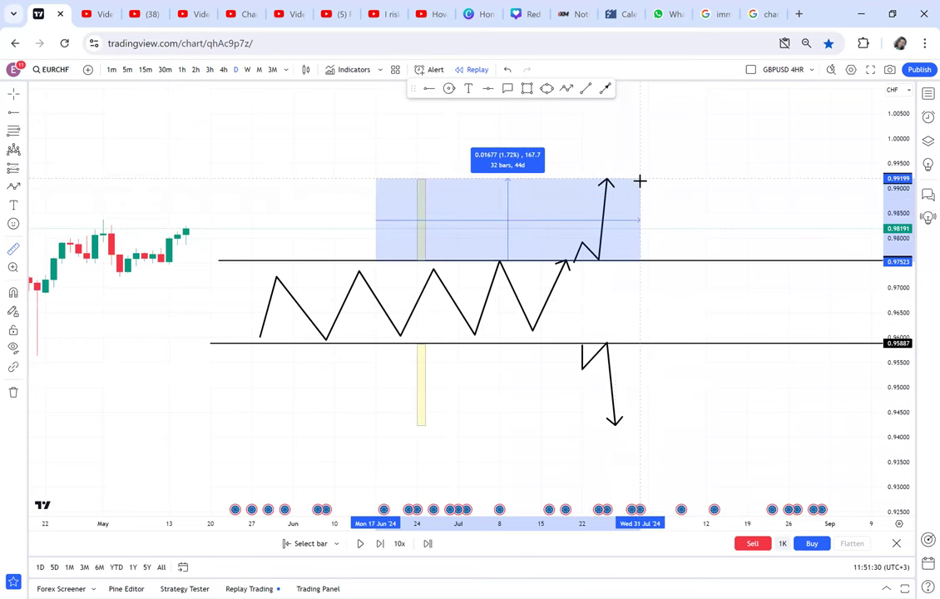
left_click(640, 182)
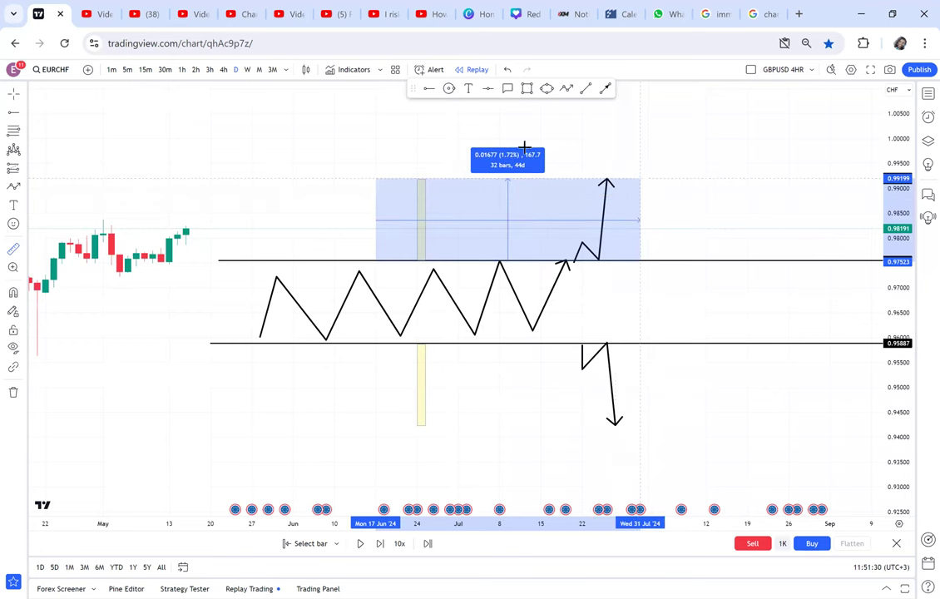
left_click(381, 221)
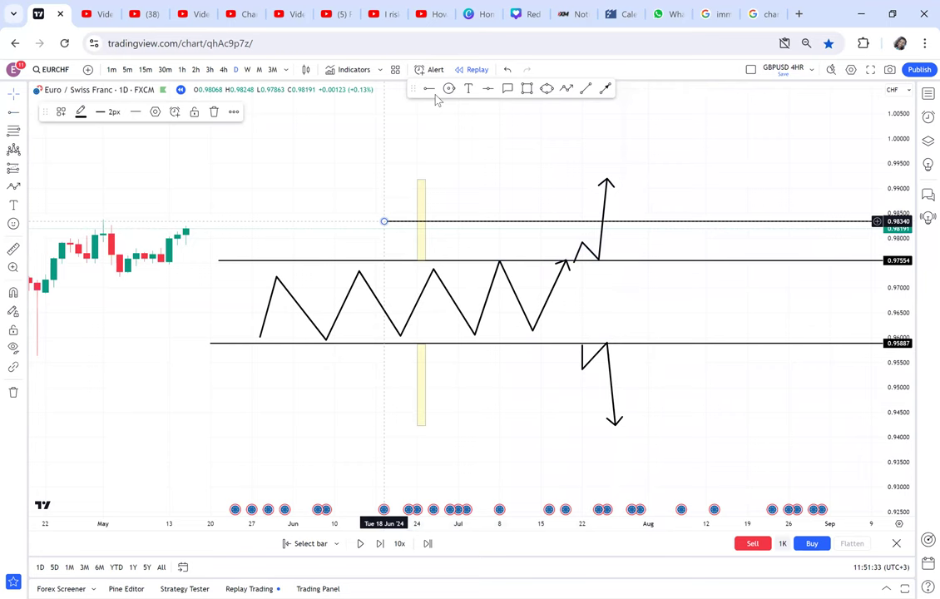
left_click(357, 195)
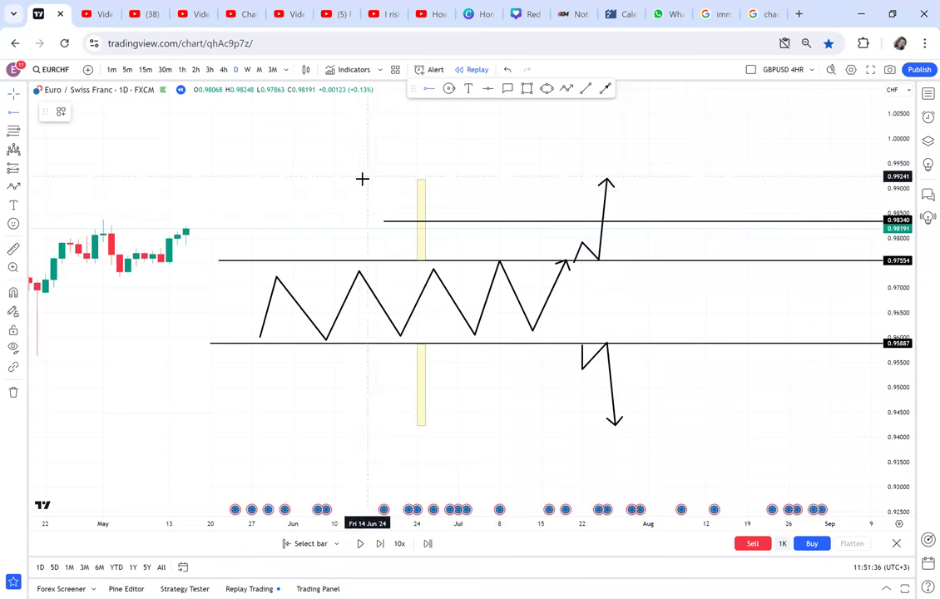
key("alt+j")
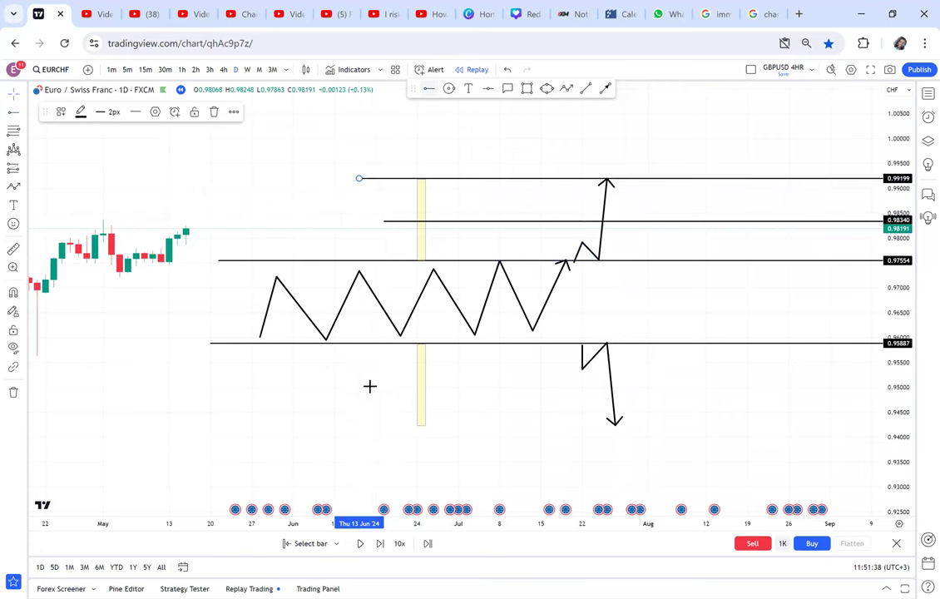
key("alt+j")
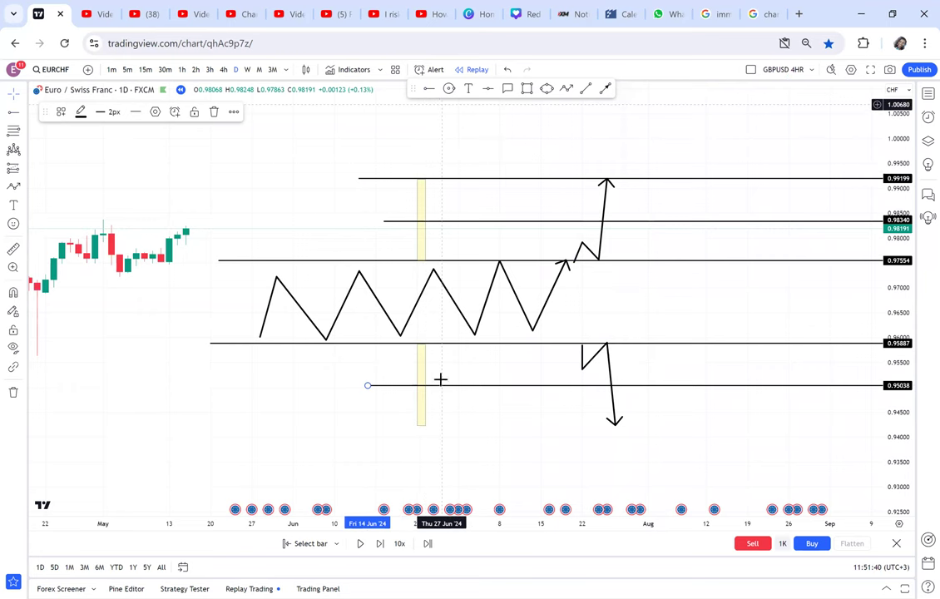
Add a horizontal ray at about 0.9423, level with the tip of the downward breakout arrow.
left_click(352, 425)
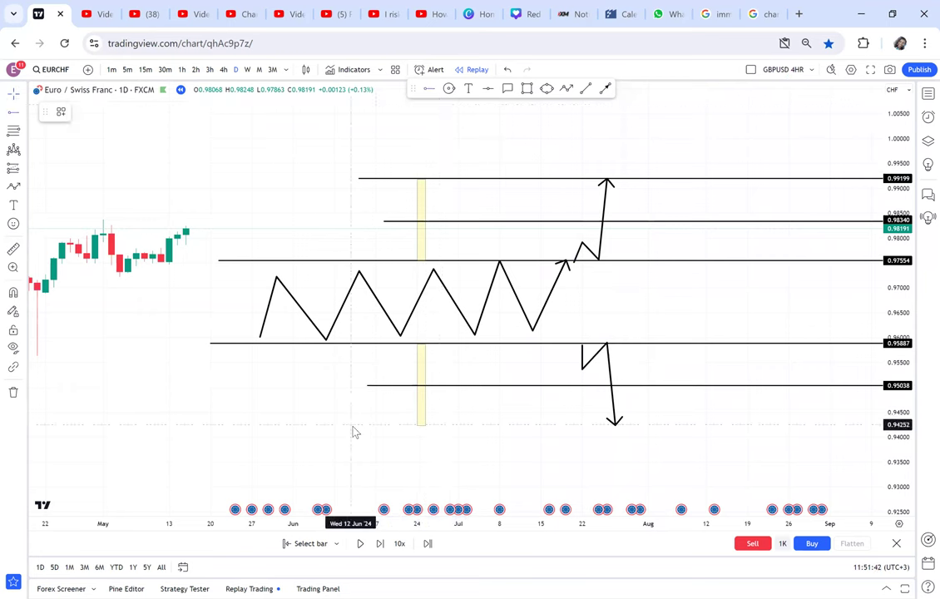
key("alt+j")
scroll(578, 334, "down", 2)
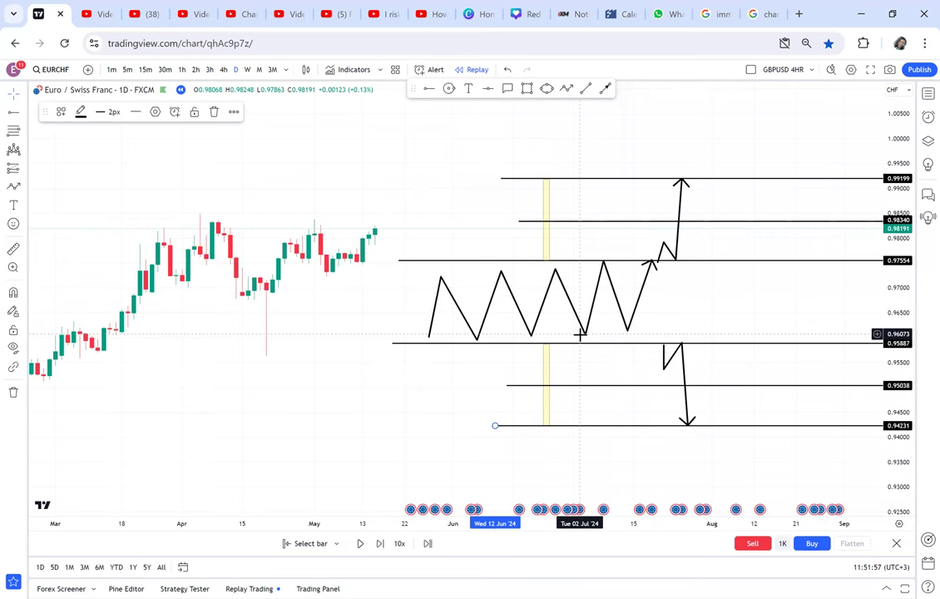
left_click(681, 218)
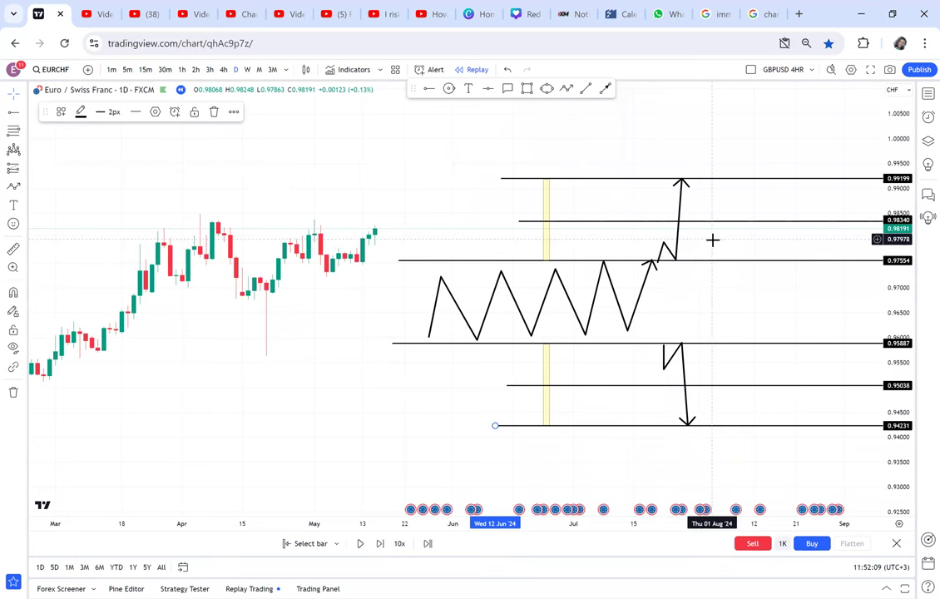
Add a callout reading "BOR= BREAK OF RESISTANCE" anchored at the retest point of the upward breakout path.
scroll(714, 240, "up", 1)
scroll(714, 240, "up", 2)
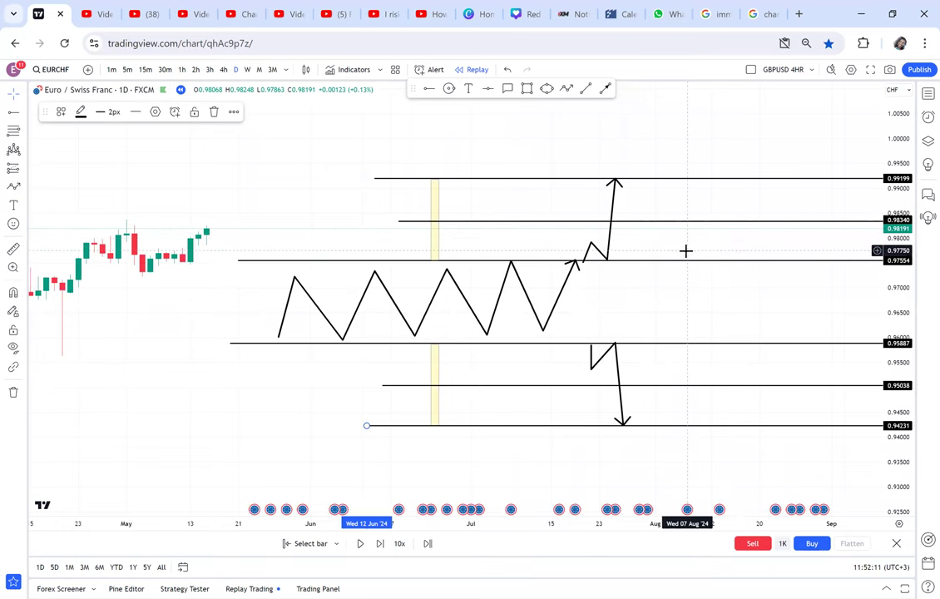
left_click_drag(687, 250, 614, 257)
scroll(614, 258, "right", 5)
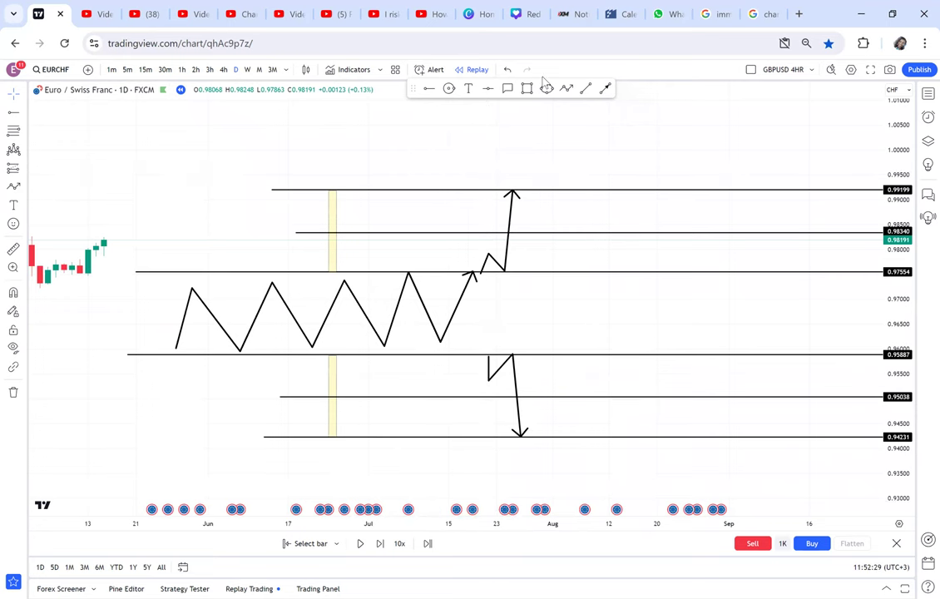
left_click(508, 88)
left_click(505, 271)
left_click(544, 247)
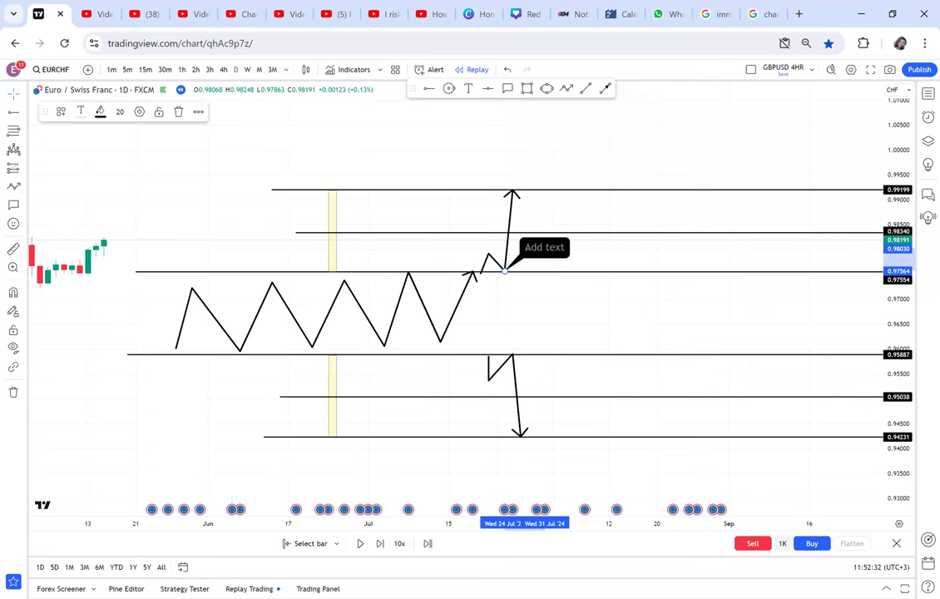
type("BOSS")
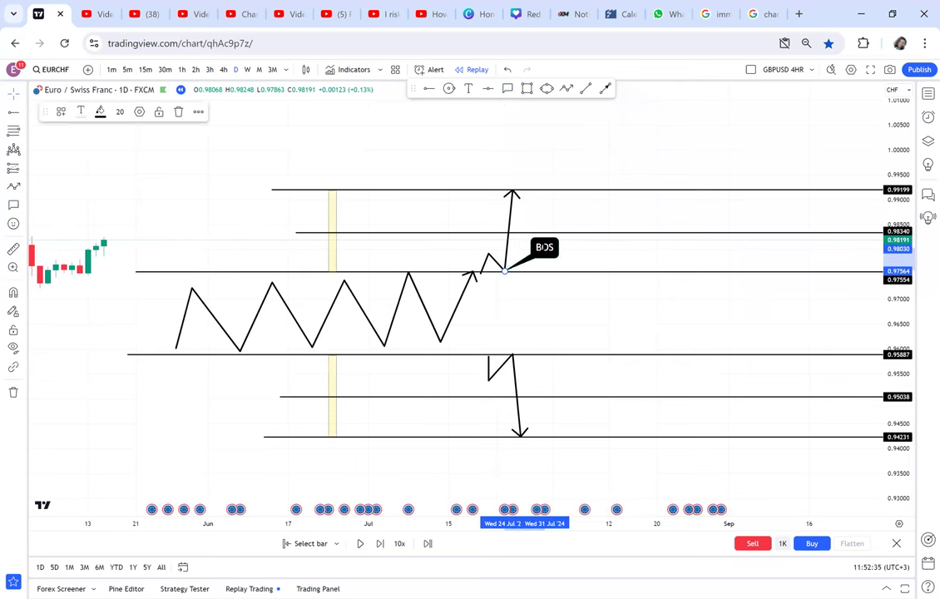
key("BackSpace")
key("BackSpace")
type("R=")
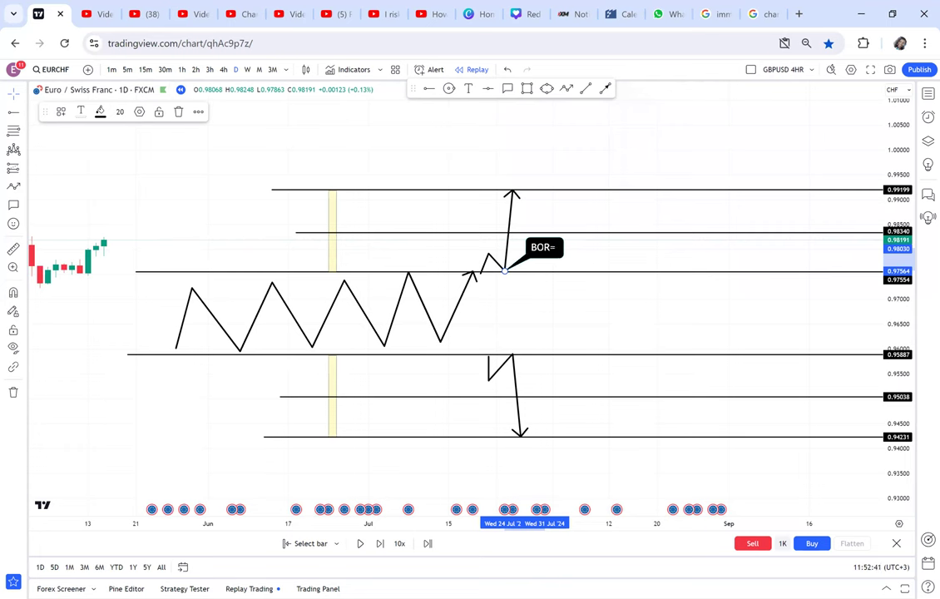
type(" BREAK")
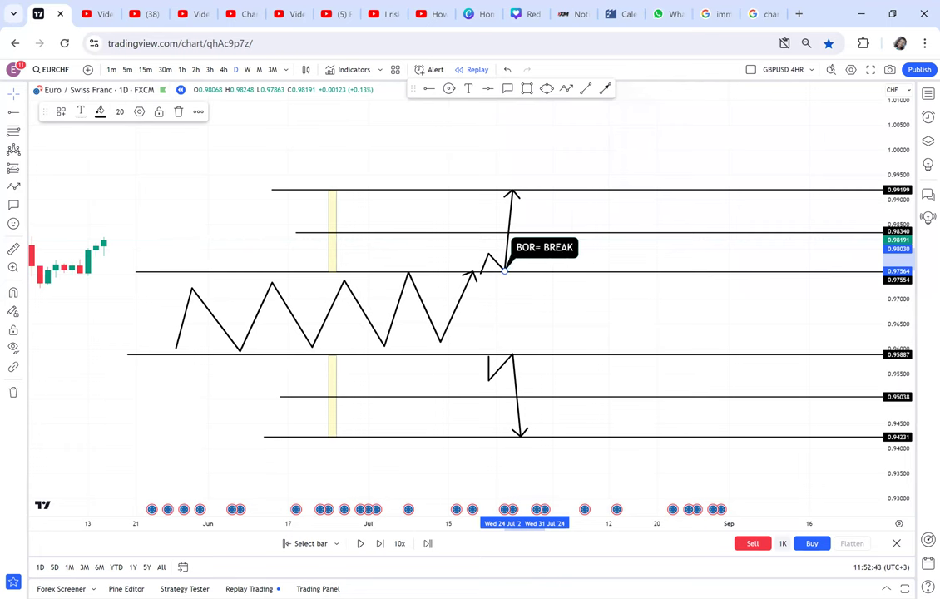
type(" OF RE")
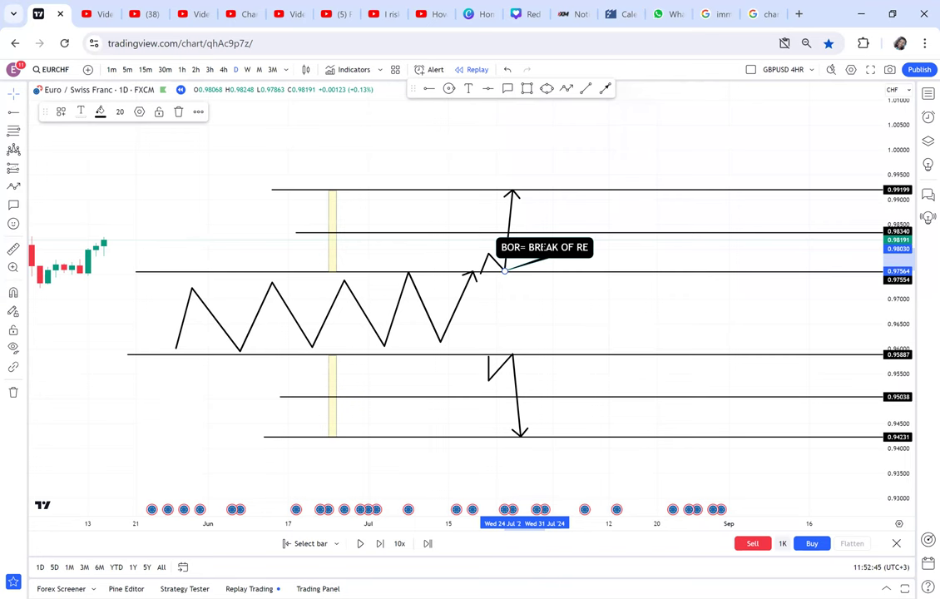
type("SISANCE")
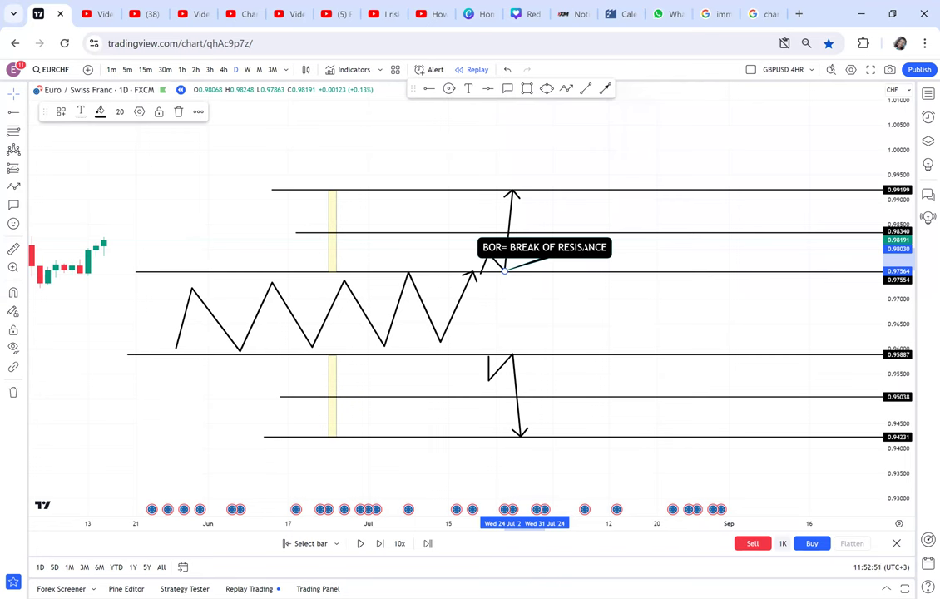
type("T")
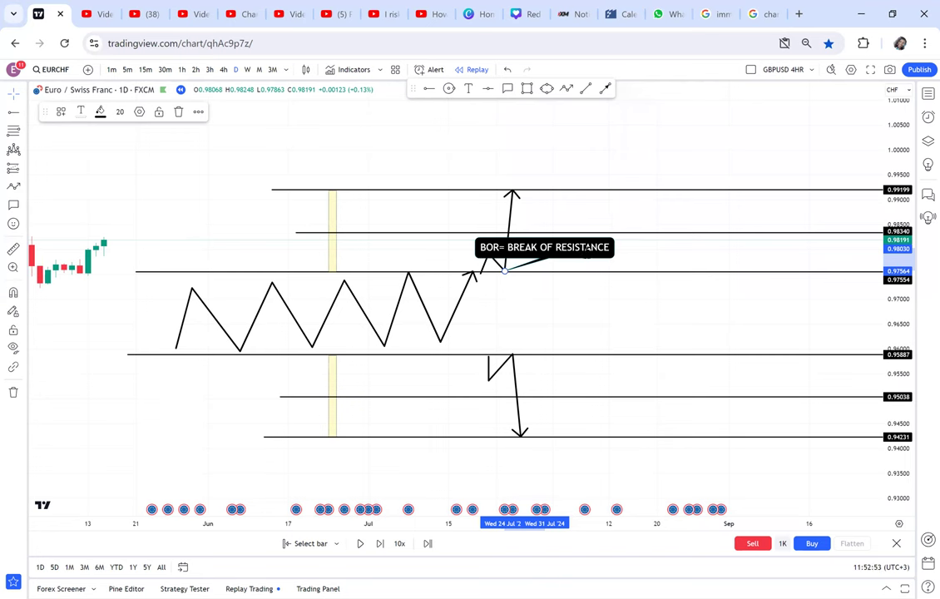
left_click(648, 261)
Add a second line "ENTRY STRATEGY" to the callout and move its box below the retest point, between the range boundaries.
left_click_drag(606, 257, 664, 252)
double_click(657, 251)
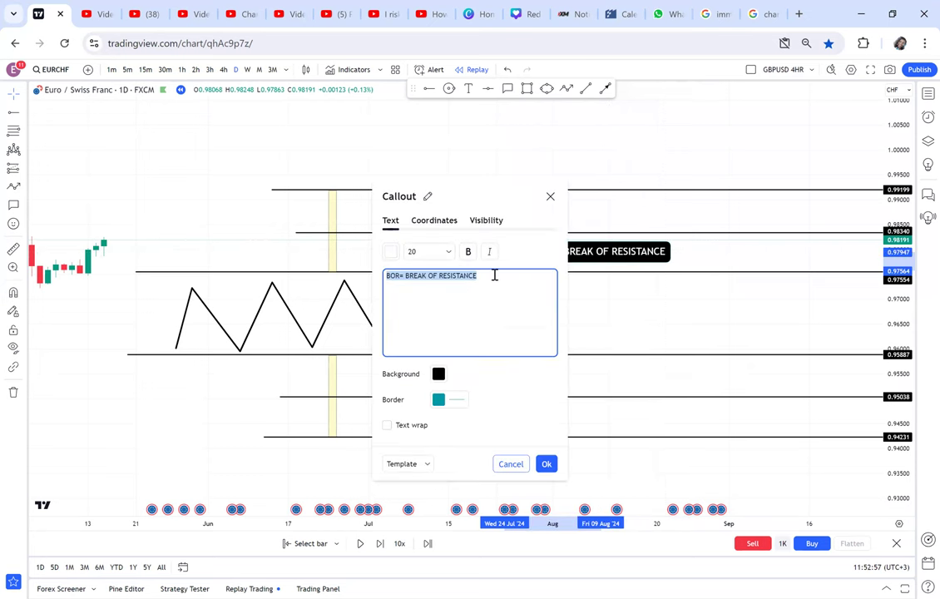
left_click(494, 274)
key("Return")
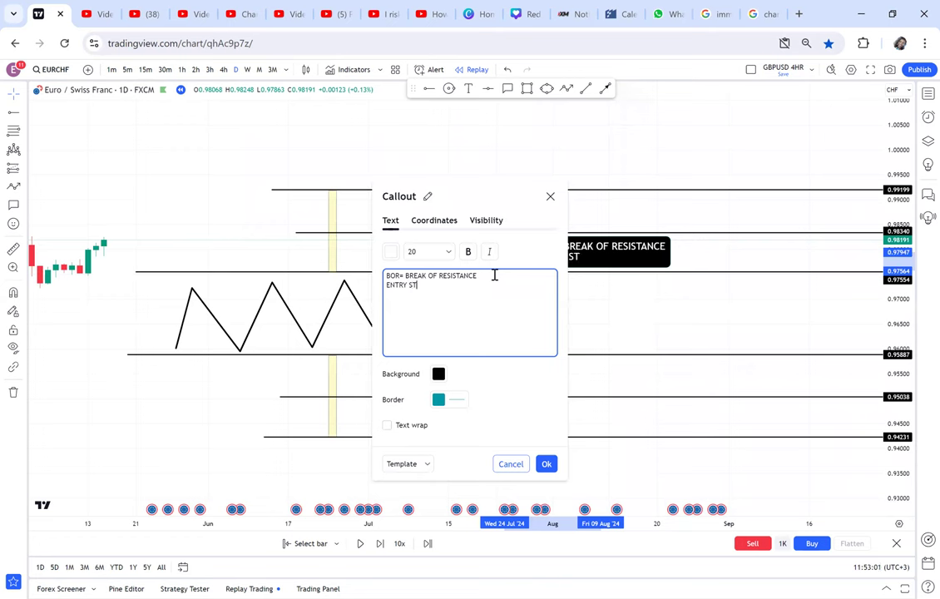
type("ENTRY STRATEGY")
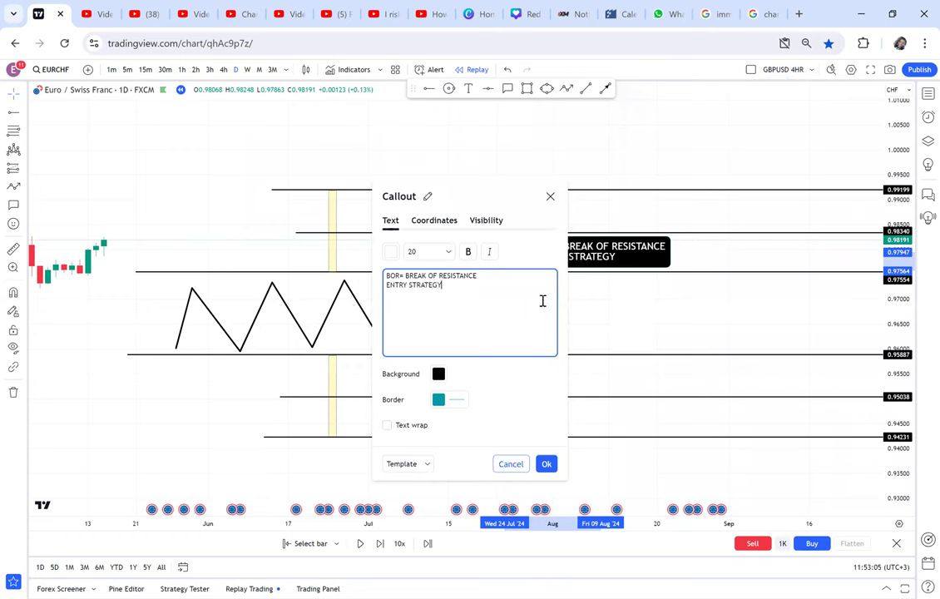
left_click(633, 322)
left_click_drag(629, 262, 625, 333)
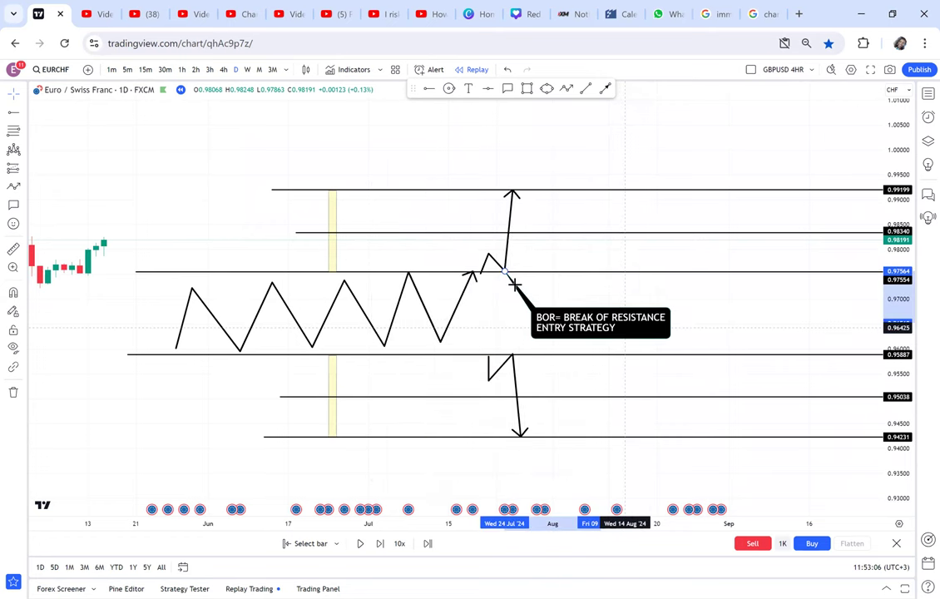
Place a text label "TP1" just above the 0.9834 ray, beside the upward breakout arrow.
left_click(468, 88)
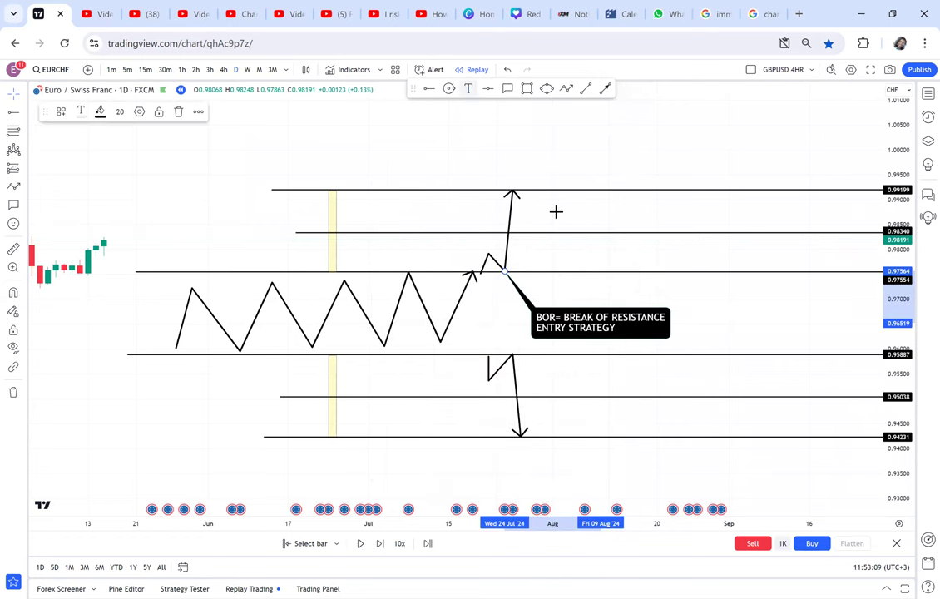
left_click(544, 223)
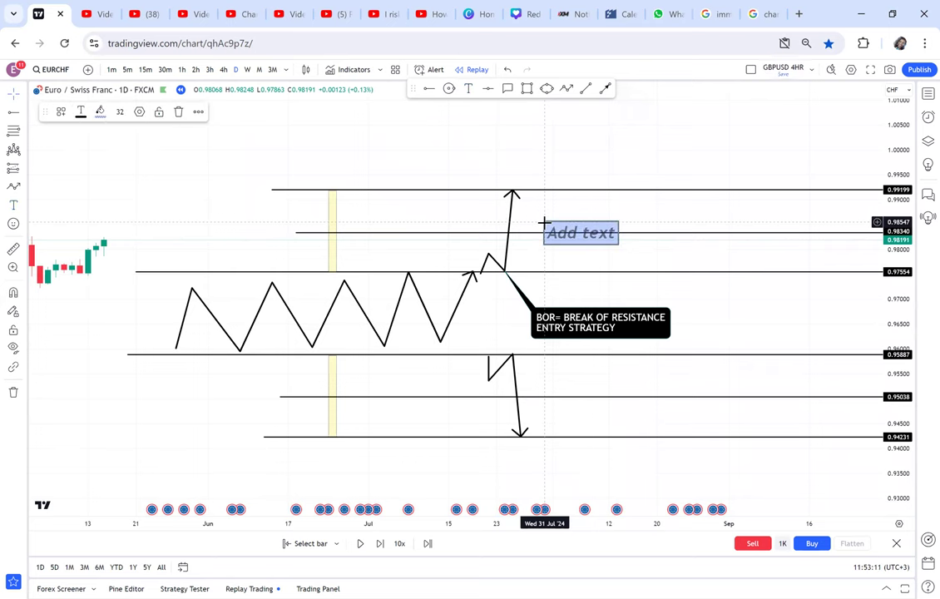
type("TP1")
left_click_drag(577, 246, 561, 219)
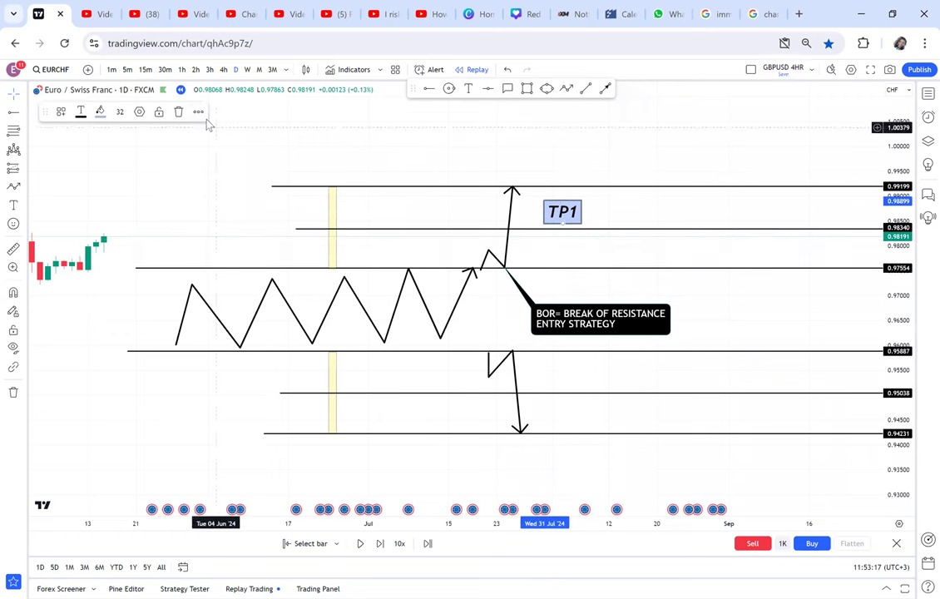
Clone the TP1 label, move the copy just above the 0.9920 ray, and change its text to "TP2".
left_click(198, 112)
left_click(221, 173)
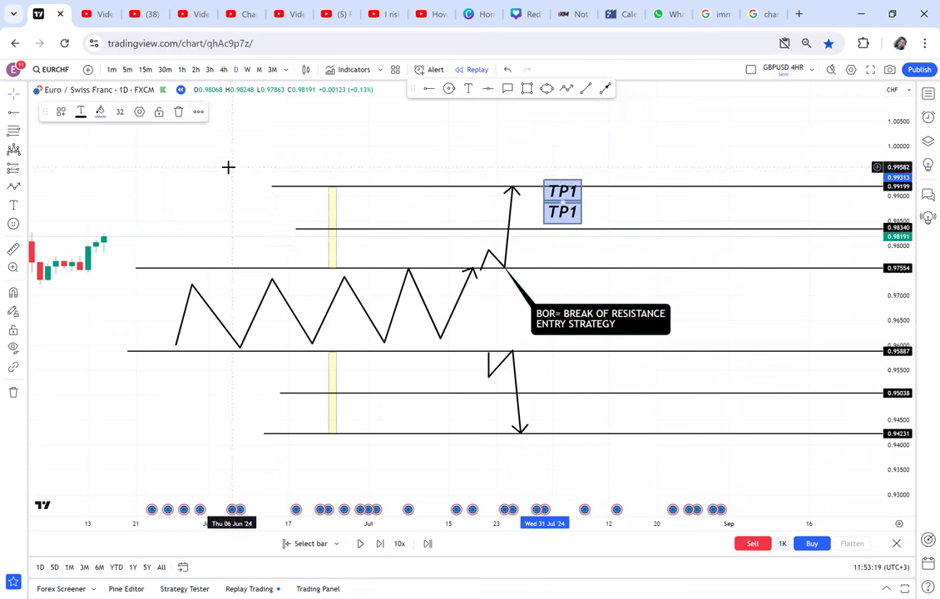
left_click_drag(543, 196, 535, 174)
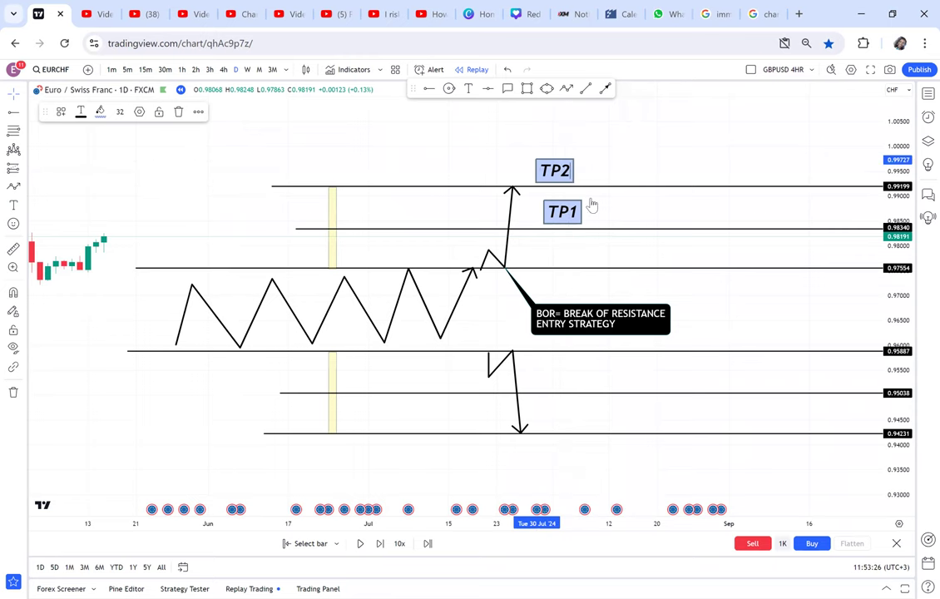
Draw a slim rectangle across the range's upper ray from about 0.9733 to 0.9794 and fill it green at 100% opacity.
left_click_drag(707, 295, 707, 276)
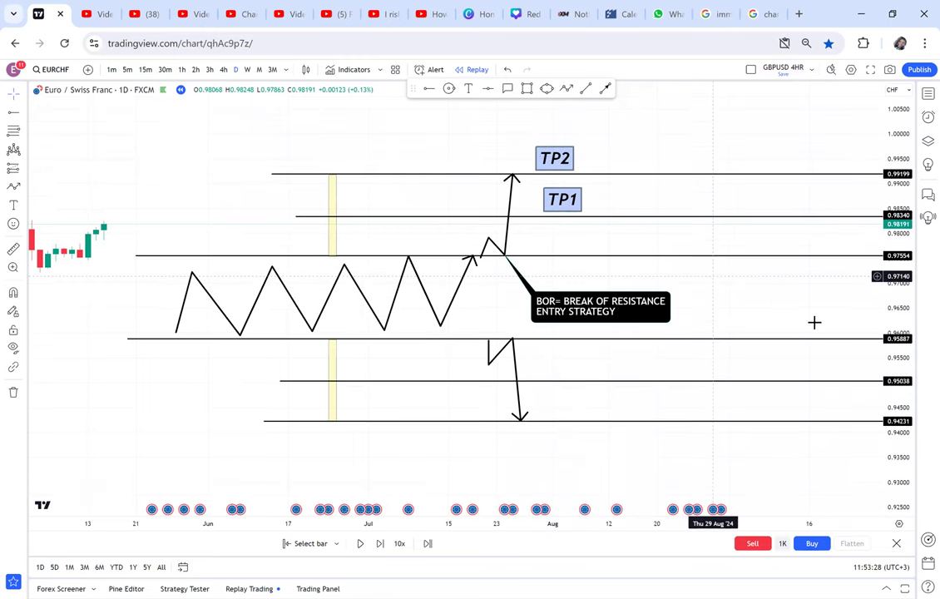
left_click_drag(876, 328, 860, 258)
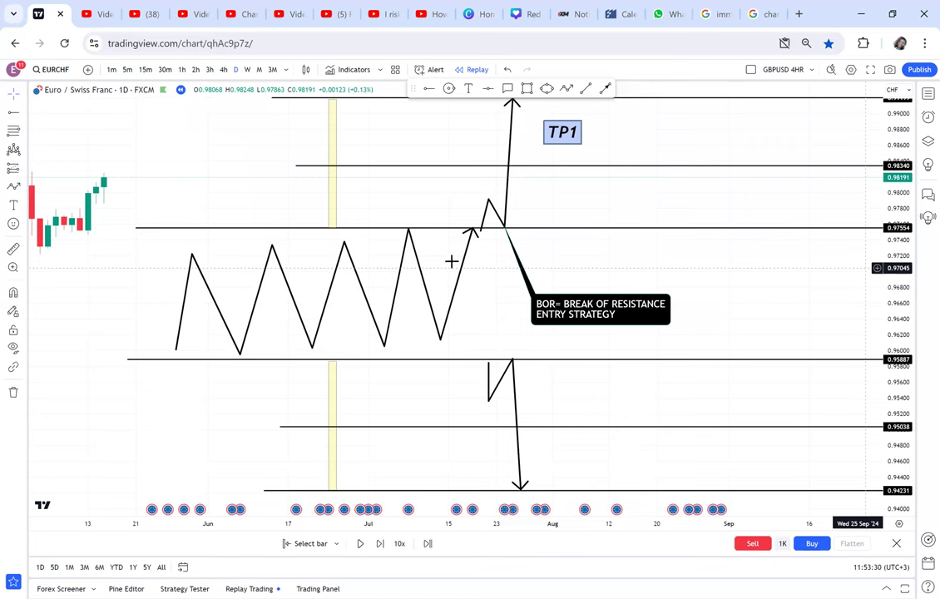
left_click_drag(527, 273, 524, 302)
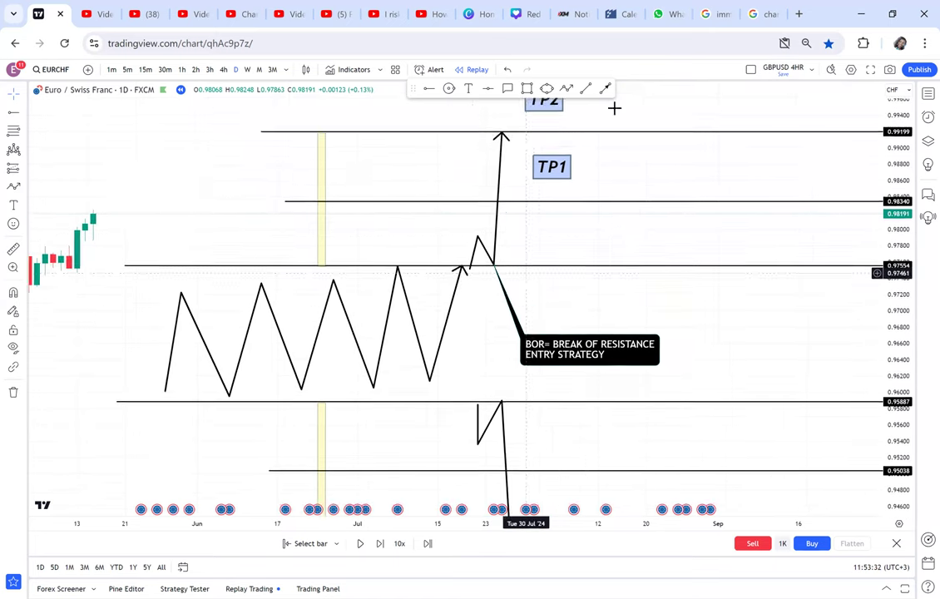
left_click(527, 90)
left_click_drag(465, 315, 478, 265)
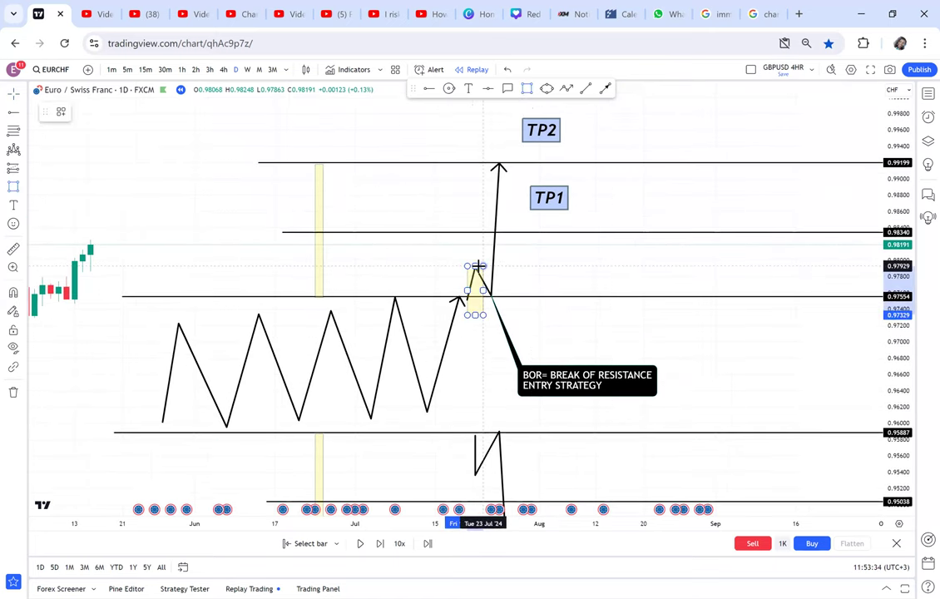
left_click(99, 113)
left_click(182, 273)
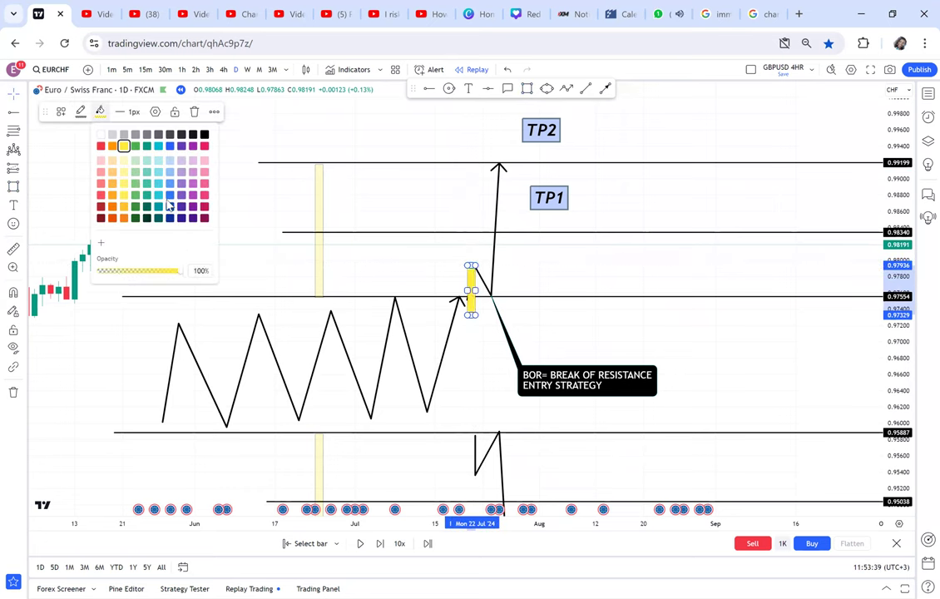
left_click(134, 147)
key("Escape")
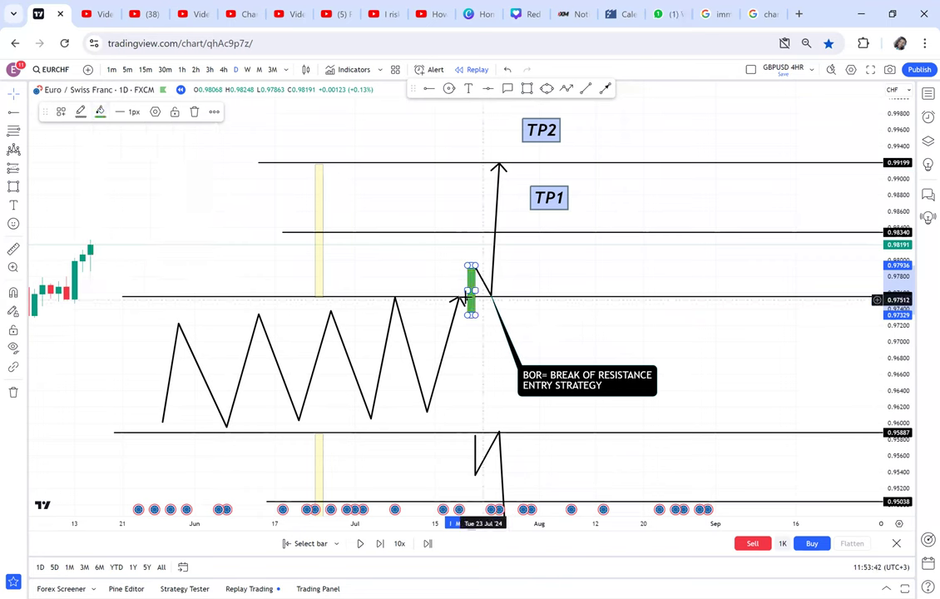
Draw a second green rectangle above the first, from about 0.980 to 0.984, and a small red one across the 0.9834 ray.
left_click(527, 90)
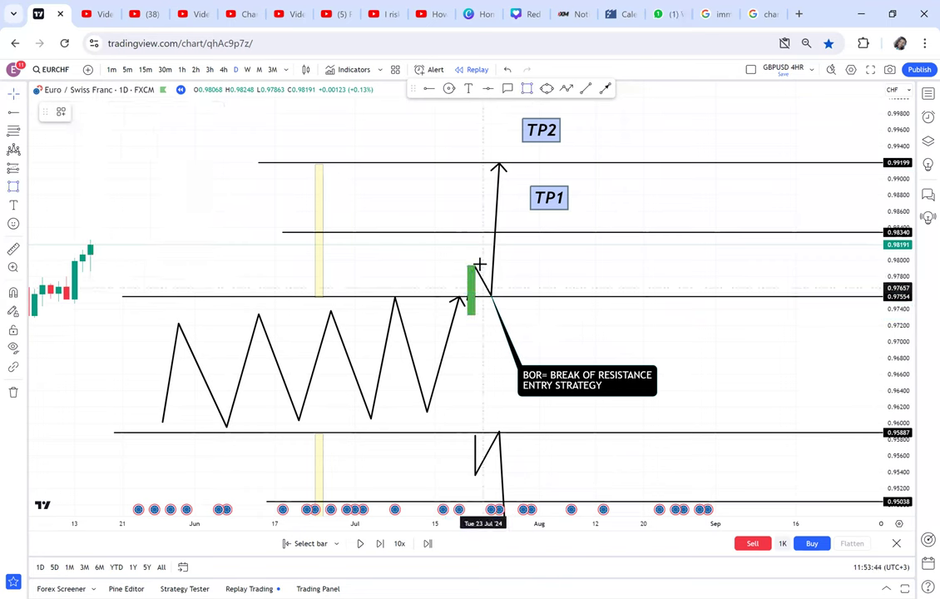
left_click(478, 261)
left_click_drag(484, 229, 482, 227)
left_click(527, 89)
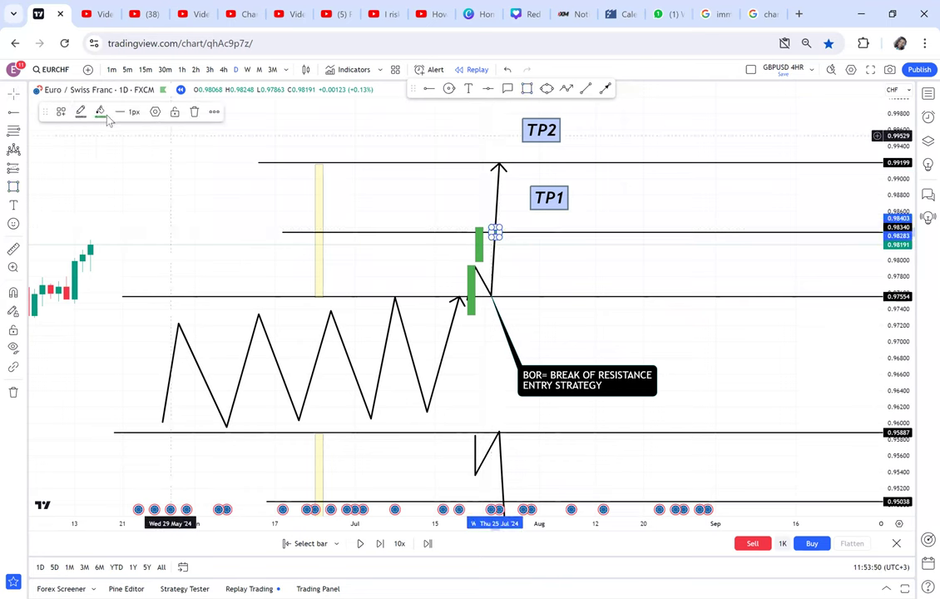
left_click(100, 112)
left_click(100, 147)
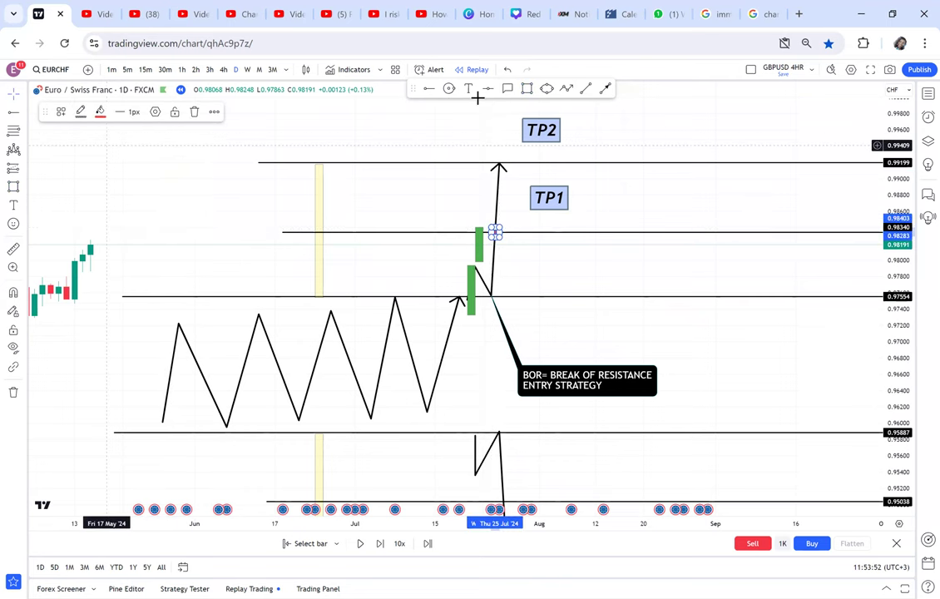
Draw a green rectangle beside the red one from about 0.9828 to 0.9849, and add a horizontal ray at about 0.9825 from 15 July.
left_click(506, 236)
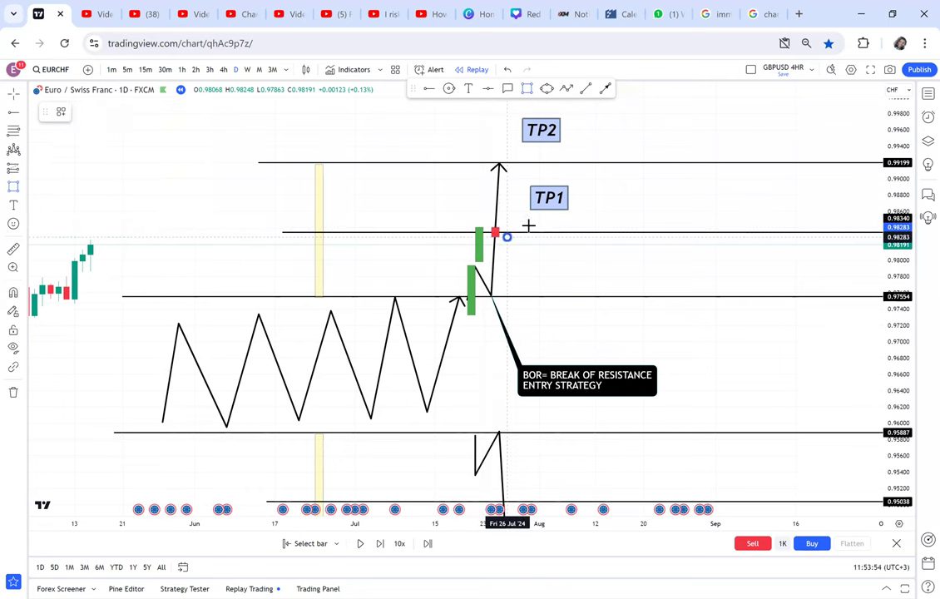
left_click(511, 219)
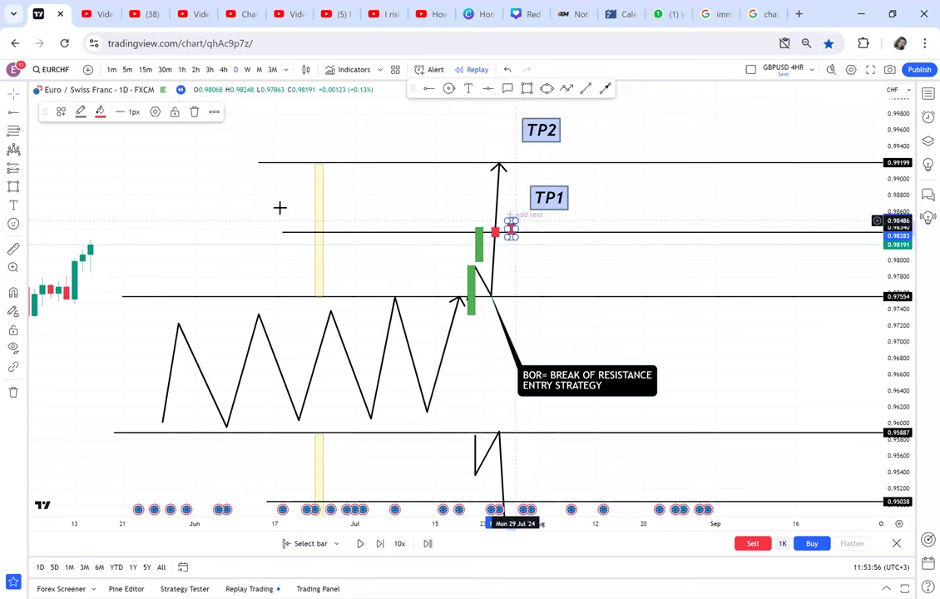
left_click(100, 112)
left_click(136, 148)
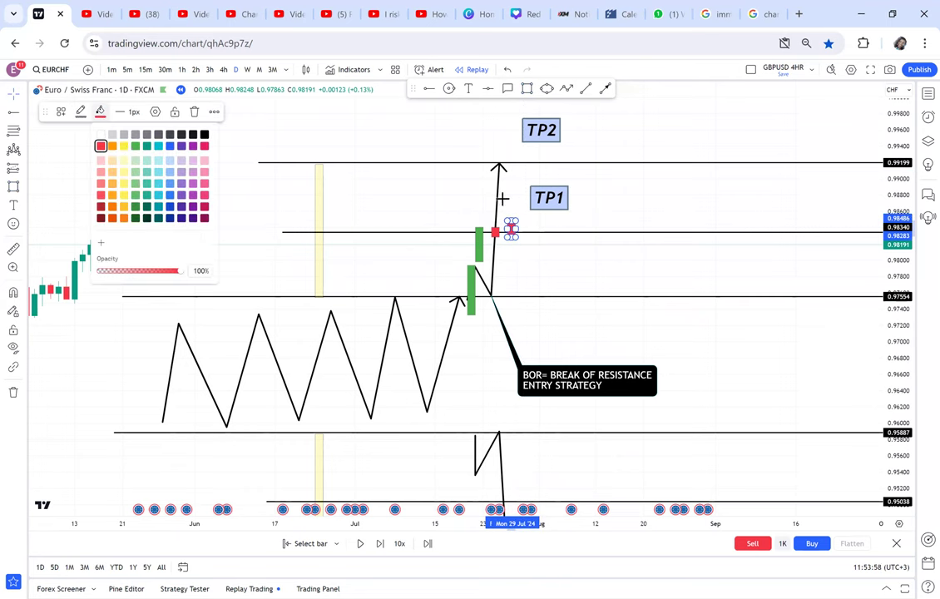
left_click(433, 241)
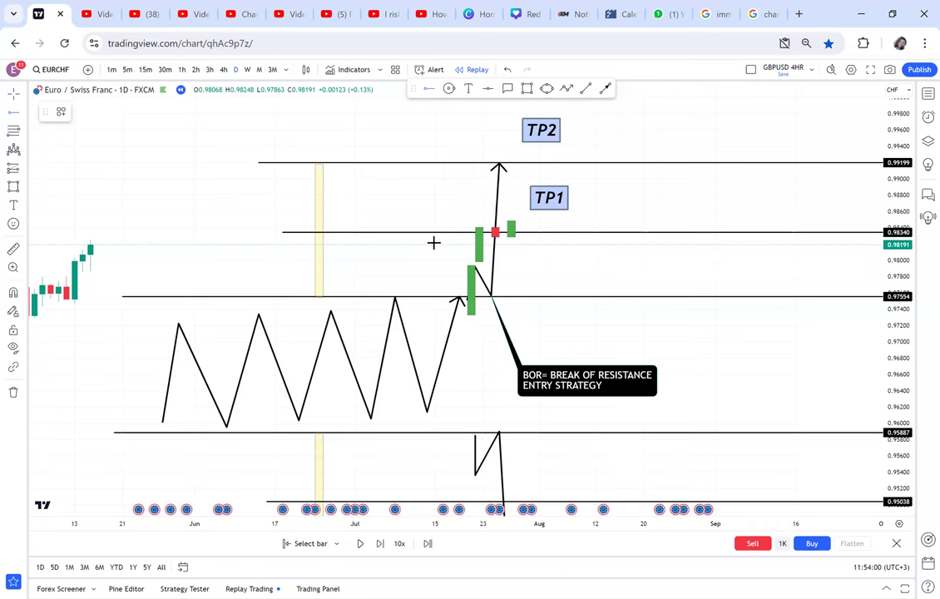
left_click(433, 241)
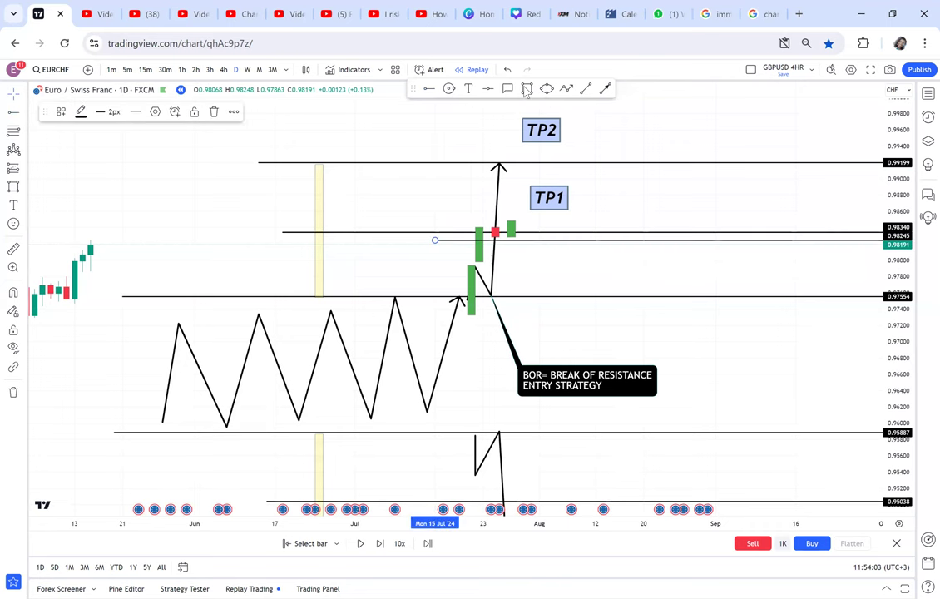
Draw a slim rectangle just below the TP1 label from about 0.9851 down to 0.9799 and fill it red.
left_click(527, 89)
left_click_drag(518, 217, 523, 240)
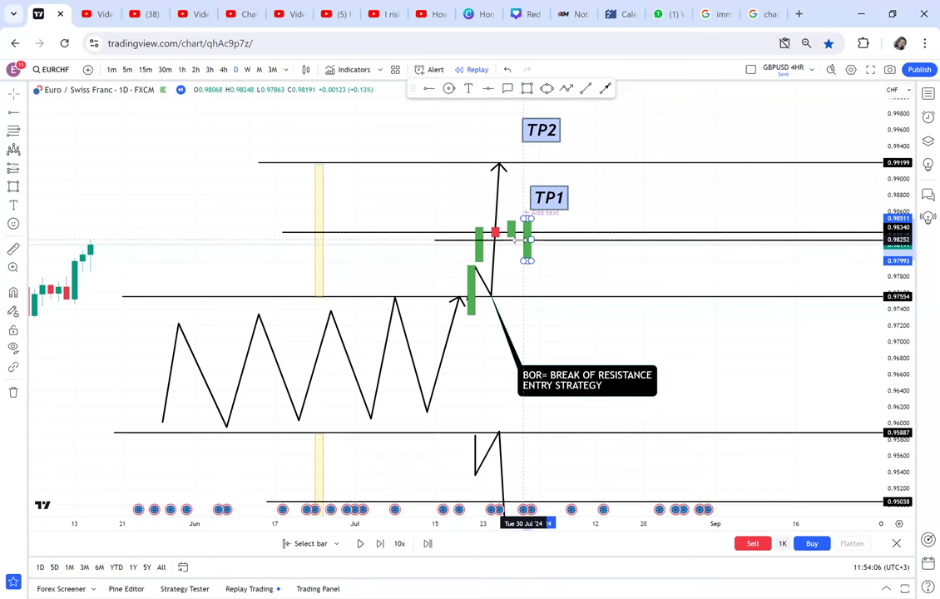
left_click(100, 112)
left_click(101, 145)
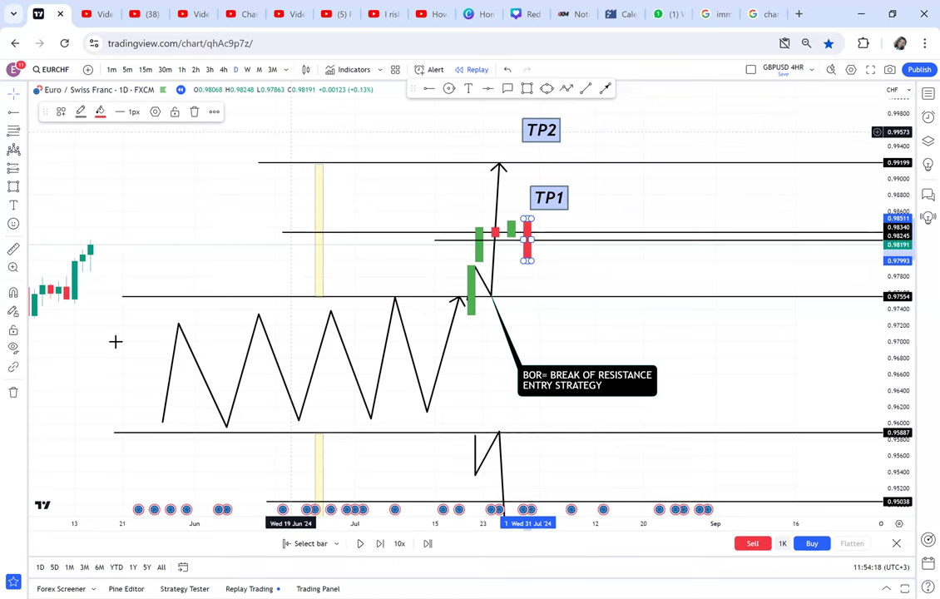
Remove all drawings from the EURCHF chart.
left_click_drag(461, 282, 800, 224)
left_click(14, 392)
left_click(100, 387)
scroll(623, 308, "down", 3)
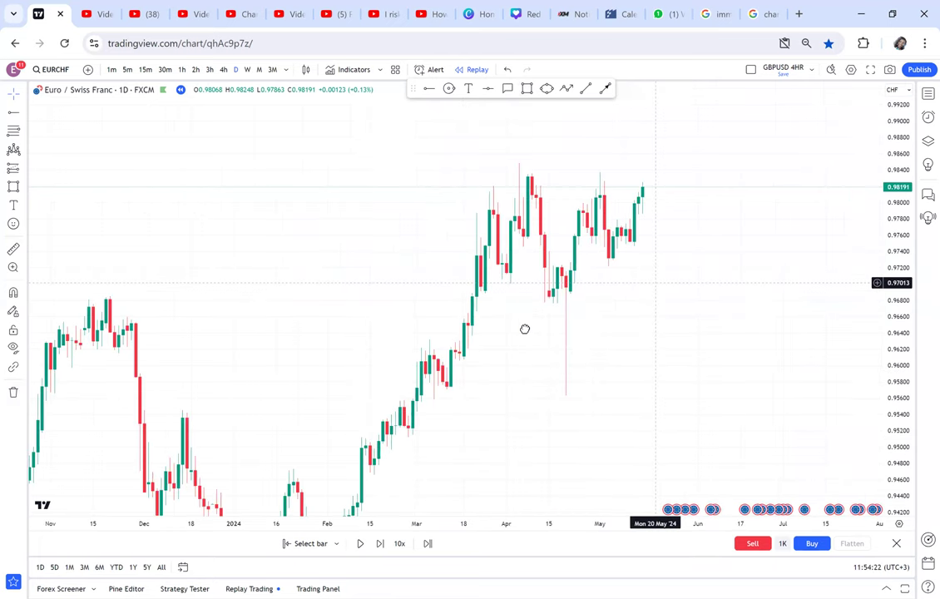
Draw a rectangle around the consolidation from about 0.9851 to 0.9561, 11 March to 15 July, and fill it black at 15% opacity.
scroll(524, 330, "up", 1)
scroll(531, 96, "right", 3)
key("alt+shift+r")
mouse_move(323, 193)
left_mouse_down()
mouse_move(728, 354)
mouse_move(707, 428)
left_mouse_up()
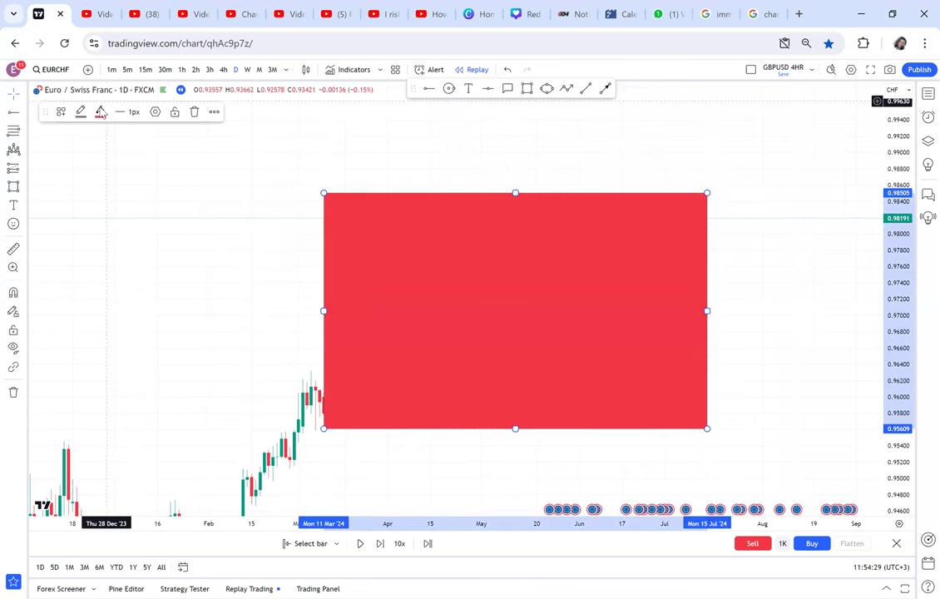
left_click(100, 112)
left_click(127, 271)
left_click_drag(127, 277, 111, 271)
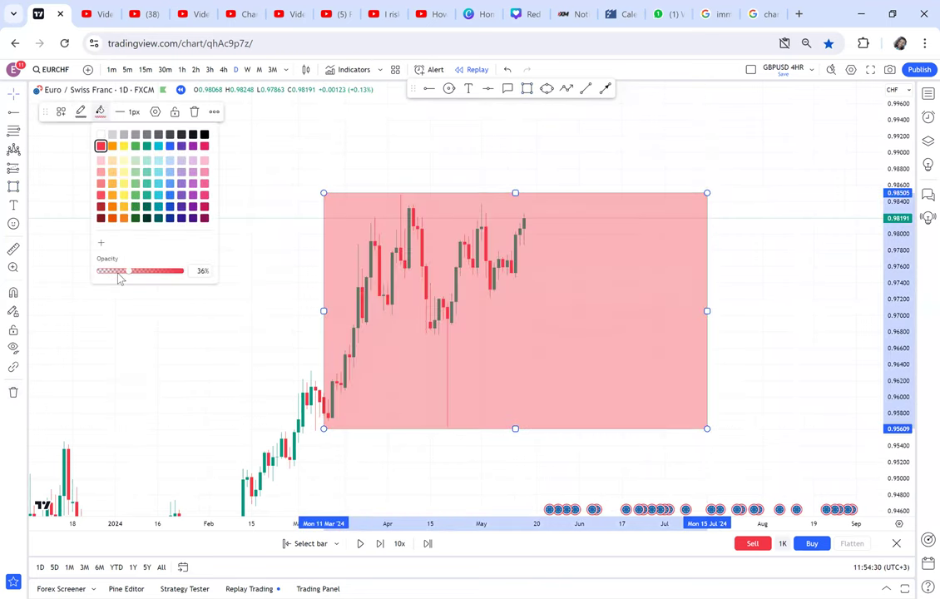
left_click(541, 257)
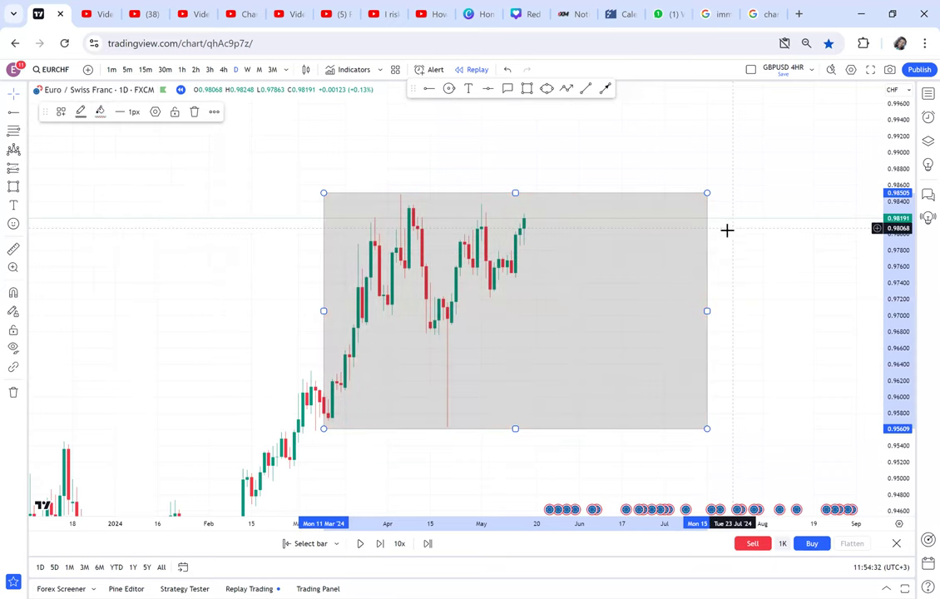
Draw a rectangle matching the range's height from 24 April to 20 May, move it directly above the range, and fill it yellow.
scroll(725, 231, "up", 2)
left_click_drag(902, 193, 902, 330)
scroll(822, 283, "down", 2)
left_click_drag(839, 268, 750, 311)
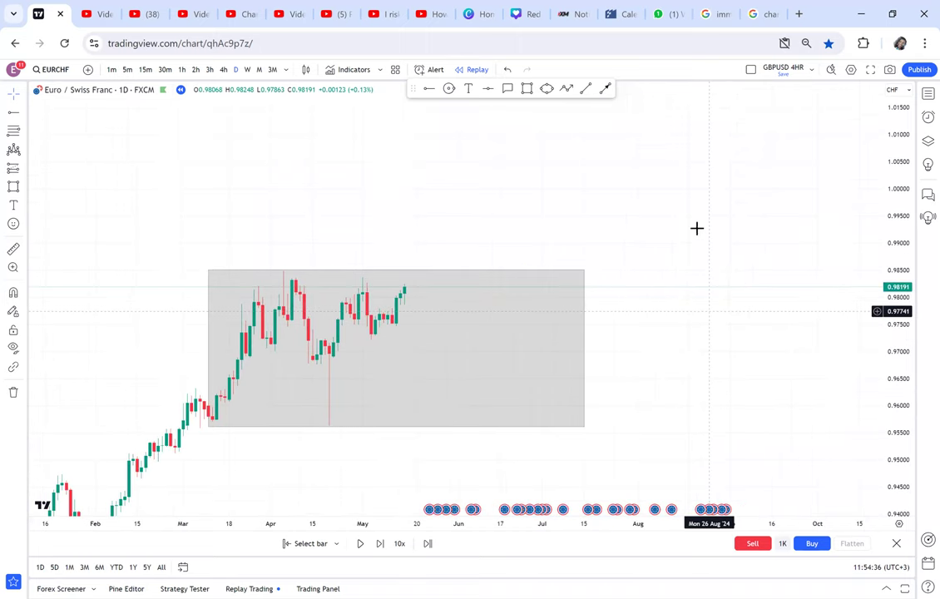
left_click(527, 92)
left_click(381, 269)
left_click(457, 424)
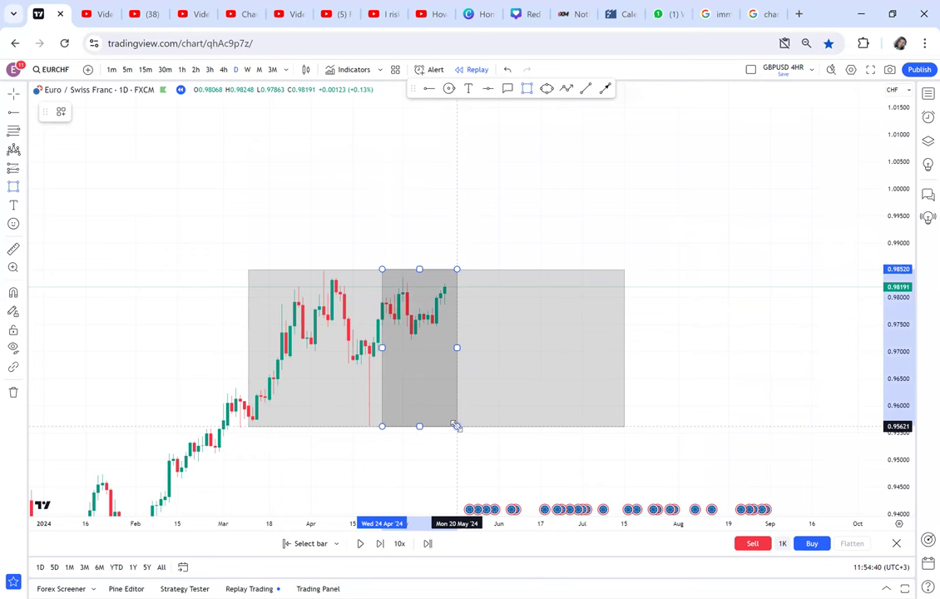
left_click_drag(459, 388, 458, 261)
left_click(100, 113)
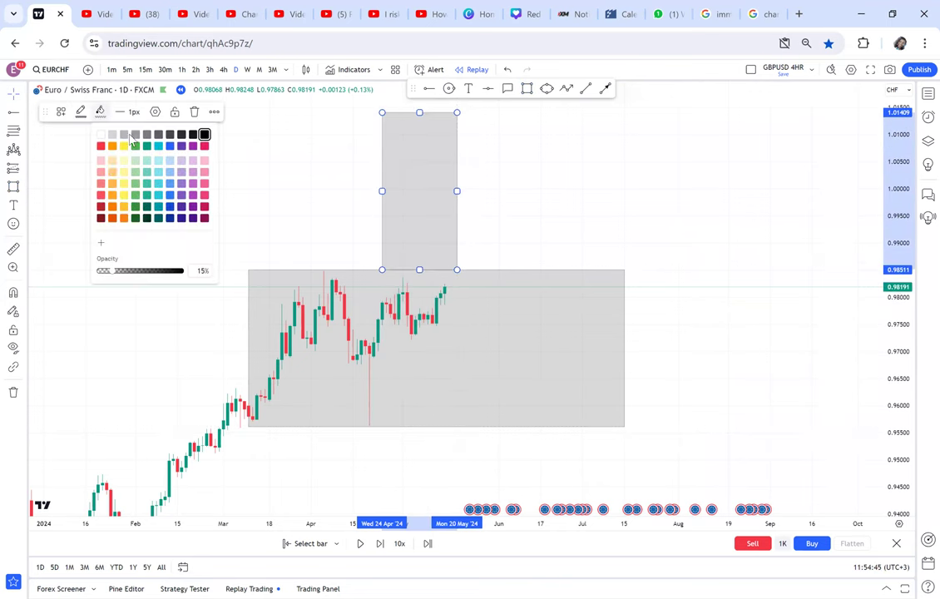
left_click(123, 147)
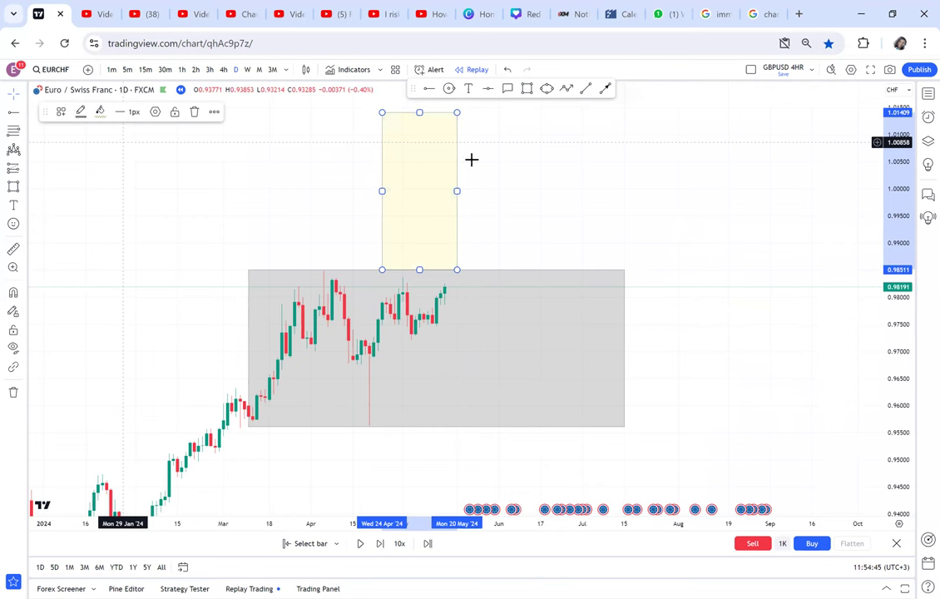
Clone the yellow rectangle and place the copy directly below the range, its upper edge at about 0.9559.
left_click(214, 111)
left_click(246, 174)
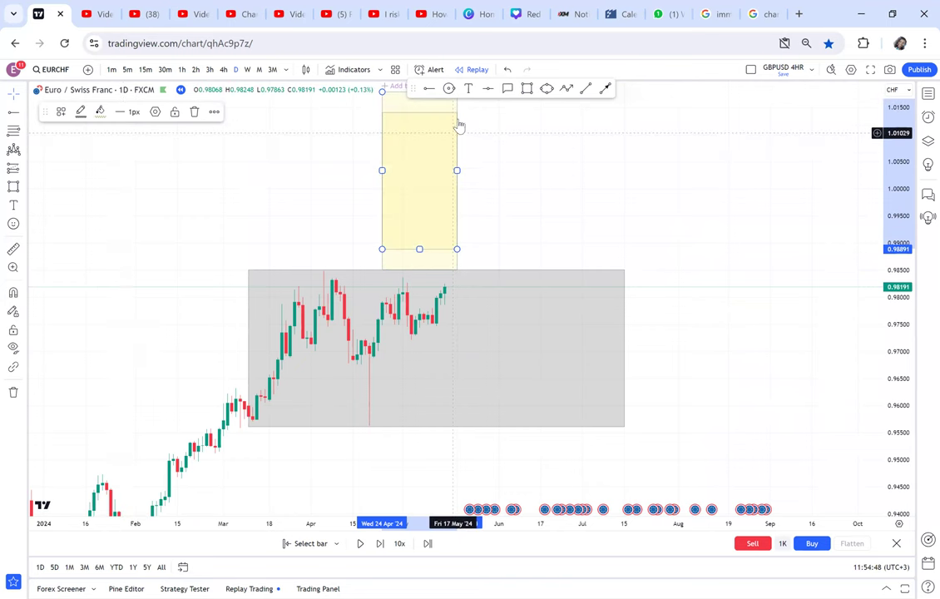
mouse_move(458, 162)
left_mouse_down()
mouse_move(443, 395)
mouse_move(449, 442)
left_mouse_up()
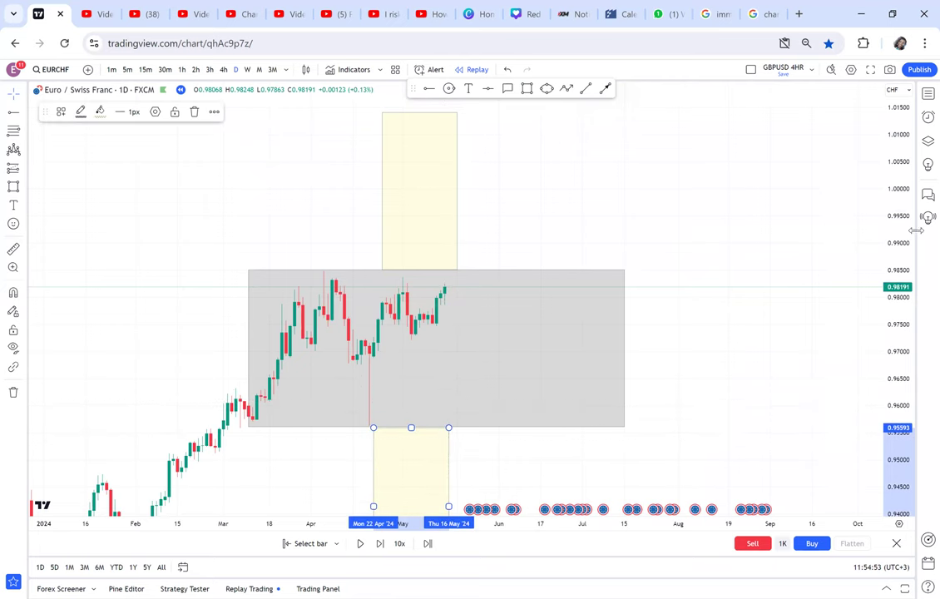
Narrow both yellow rectangles to slim vertical strips spanning about 29 April to 1 May.
left_click(456, 232)
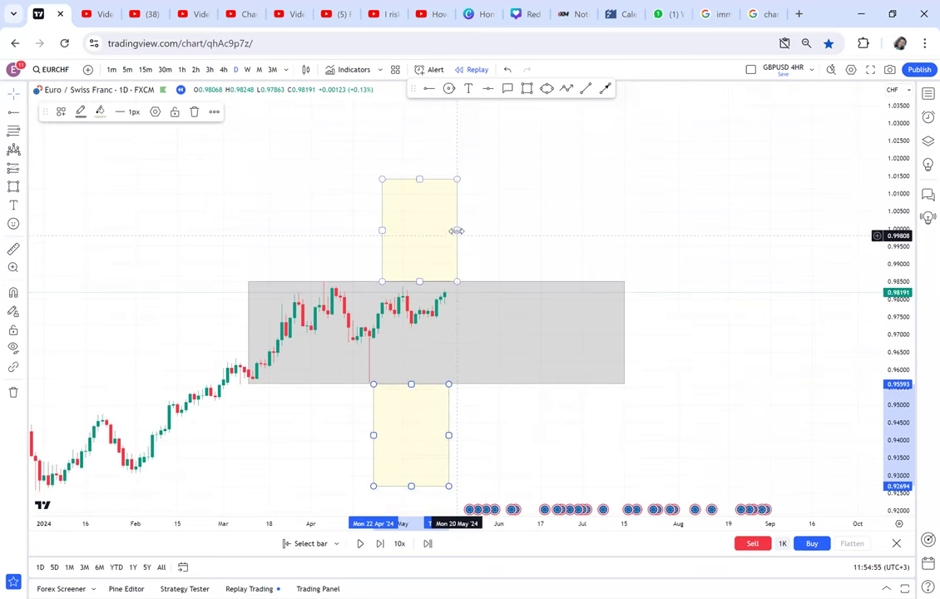
left_click_drag(431, 234, 399, 241)
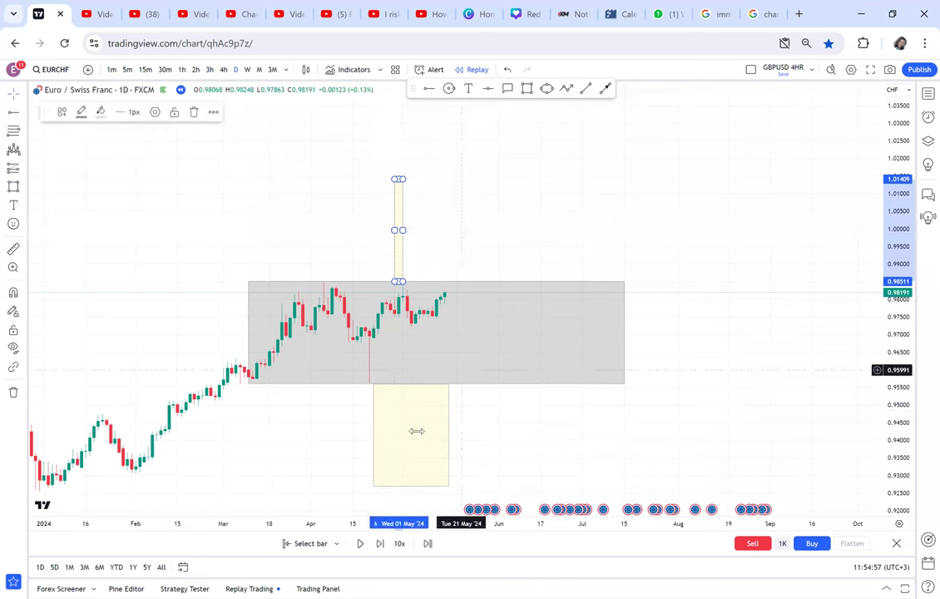
left_click(406, 427)
left_click_drag(401, 423, 394, 435)
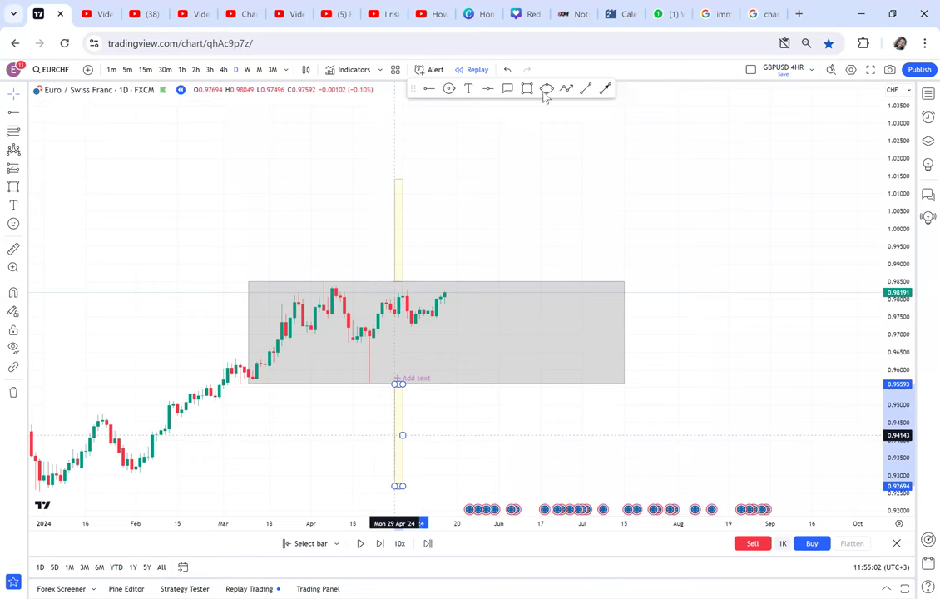
Add horizontal rays at the upper yellow strip's top, about 1.0140, and at the lower strip's bottom, about 0.9272.
left_click(127, 178)
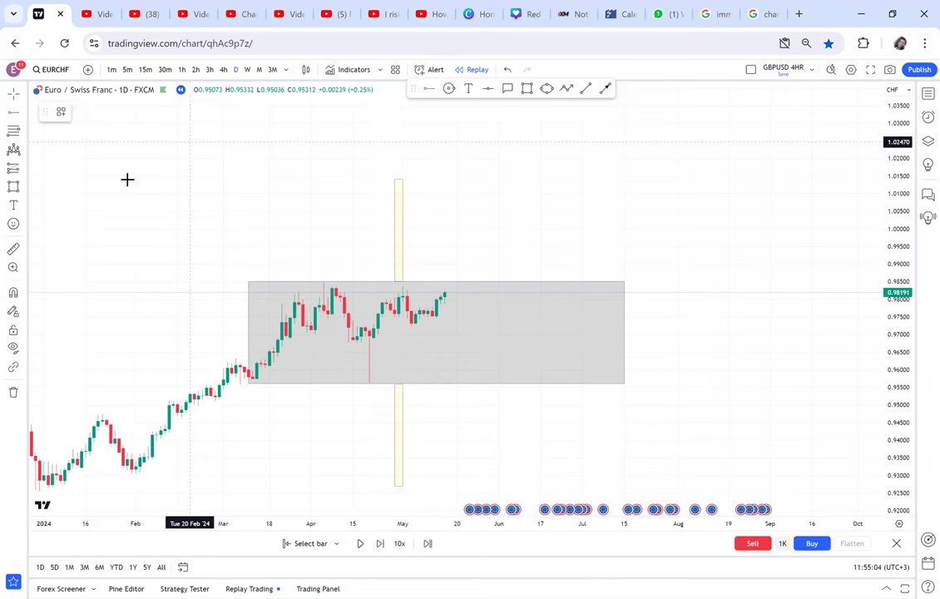
left_click(123, 180)
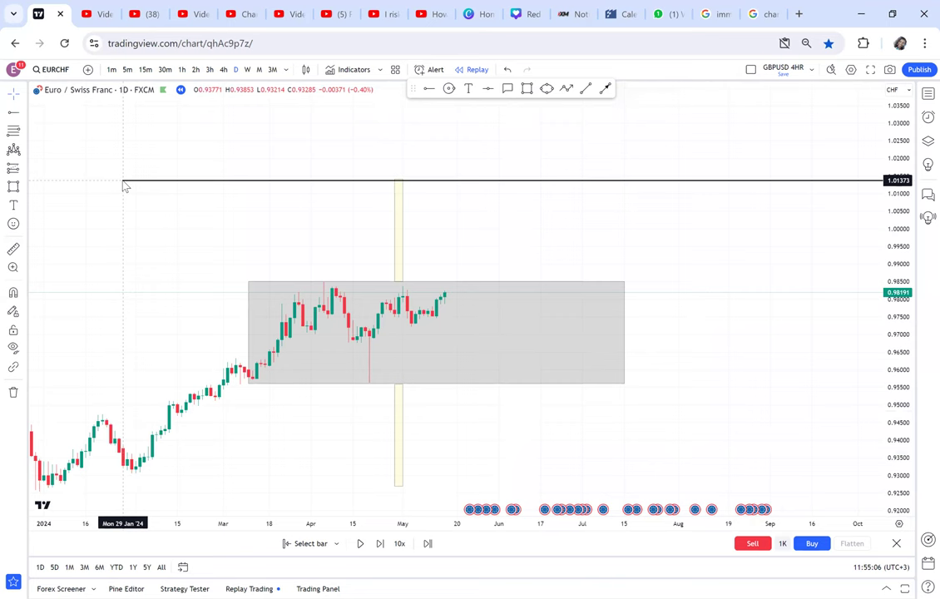
left_click(162, 486)
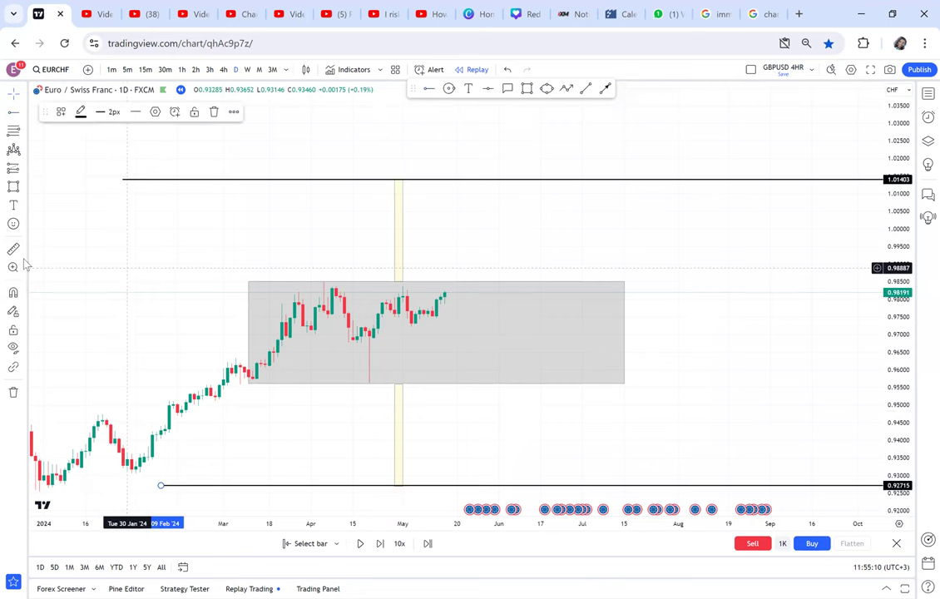
Measure from the range's upper edge to the 1.0140 ray and add a horizontal ray near the midpoint at about 0.9993.
left_click(361, 281)
left_click(562, 180)
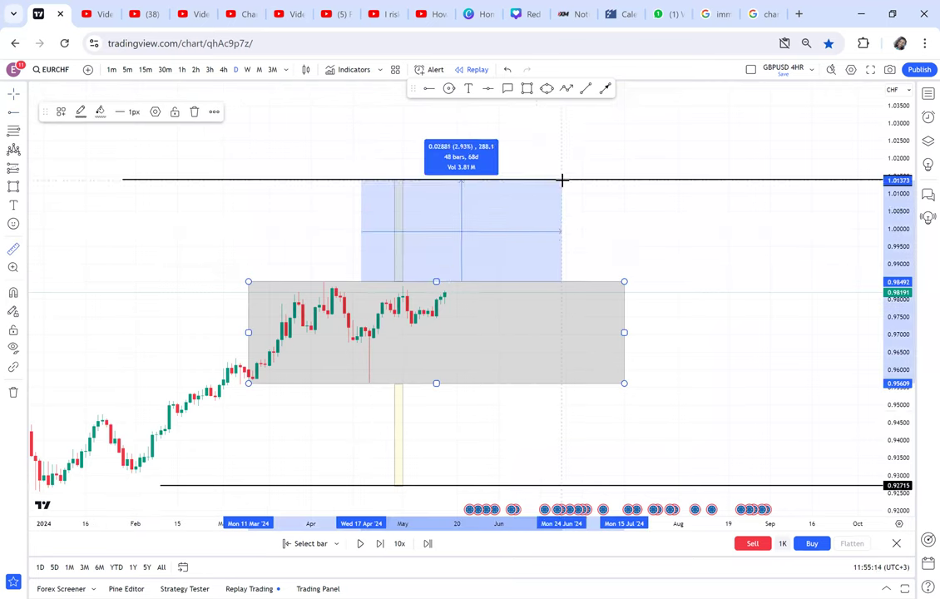
left_click(429, 88)
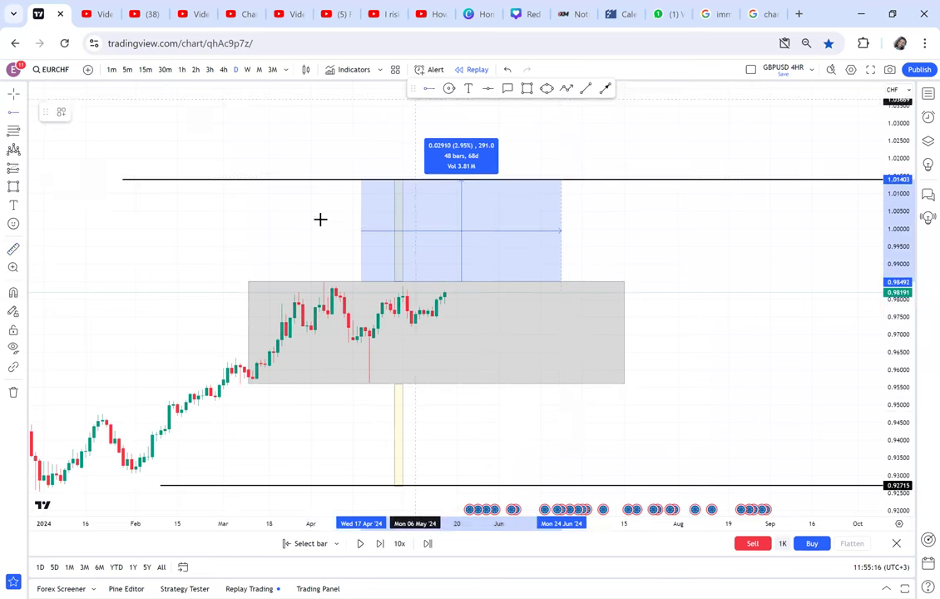
left_click(314, 231)
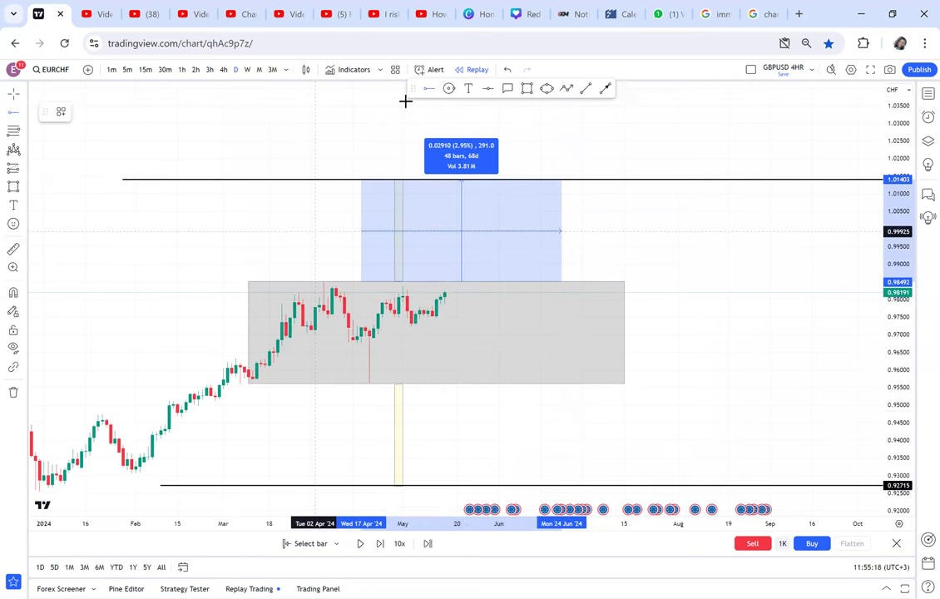
Measure from the range's lower edge to the 0.9272 ray and add a horizontal ray between them at about 0.9406.
left_click(265, 384)
left_click(527, 487)
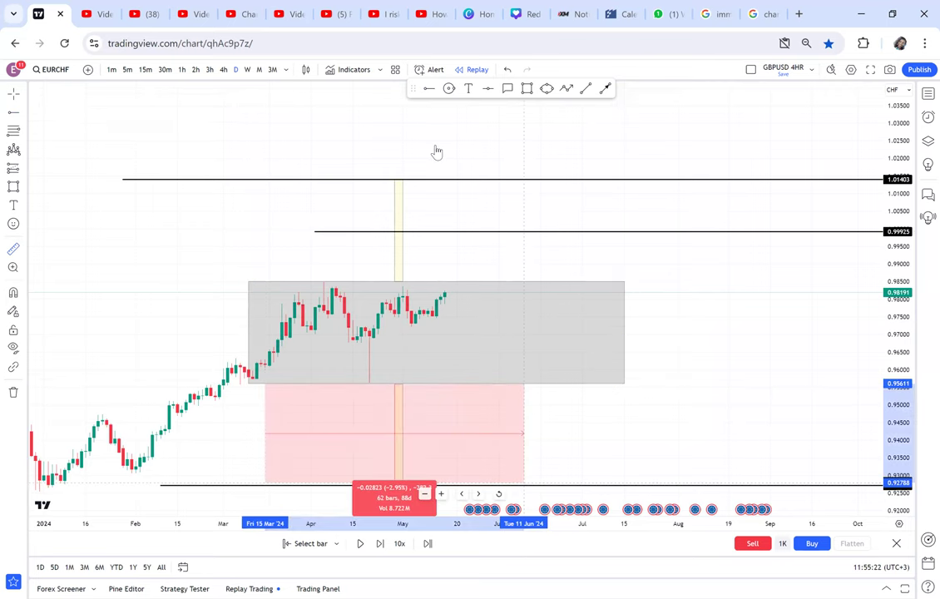
left_click(241, 439)
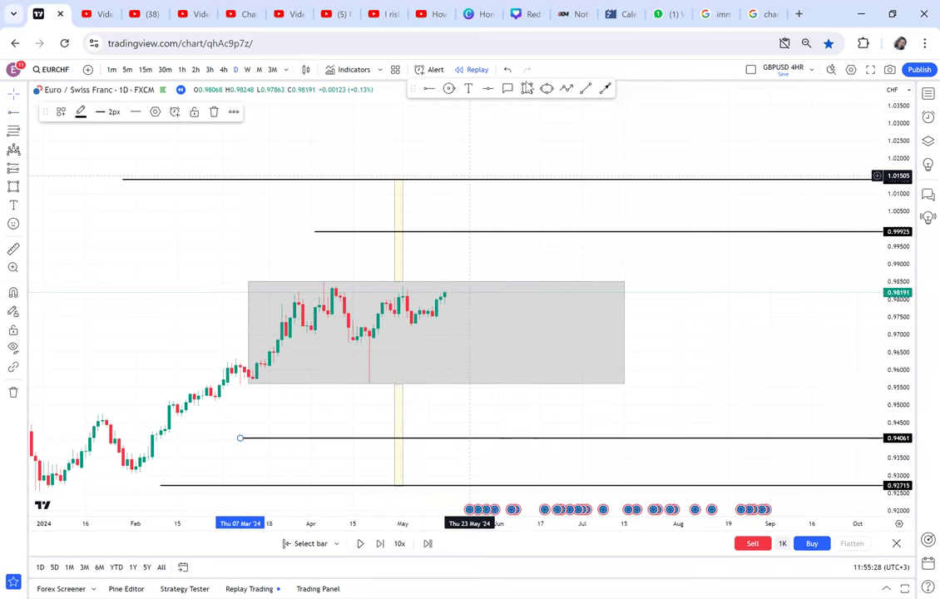
Add a "TP1" text label at font size 16 and position it just above the 0.9993 ray.
left_click(513, 223)
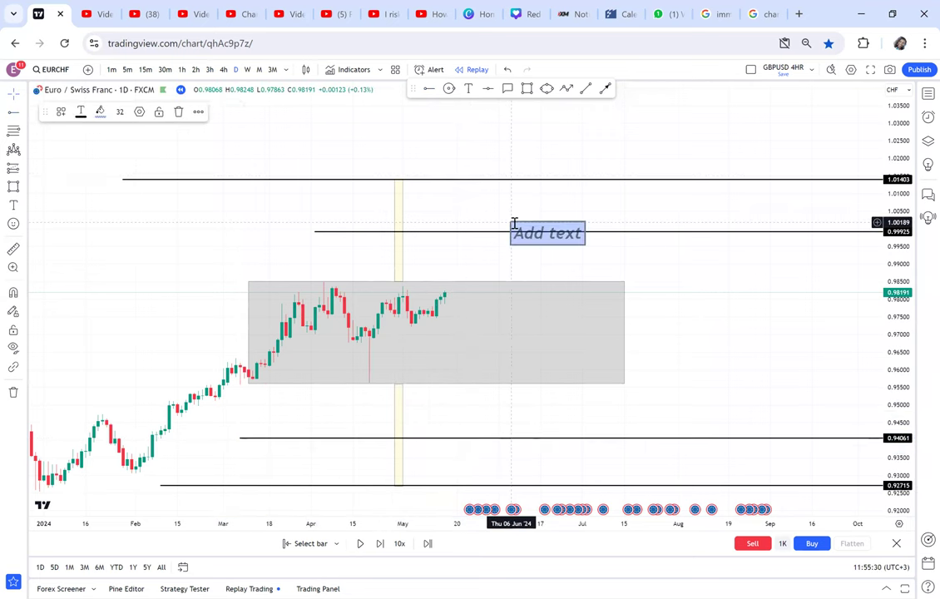
type("TP")
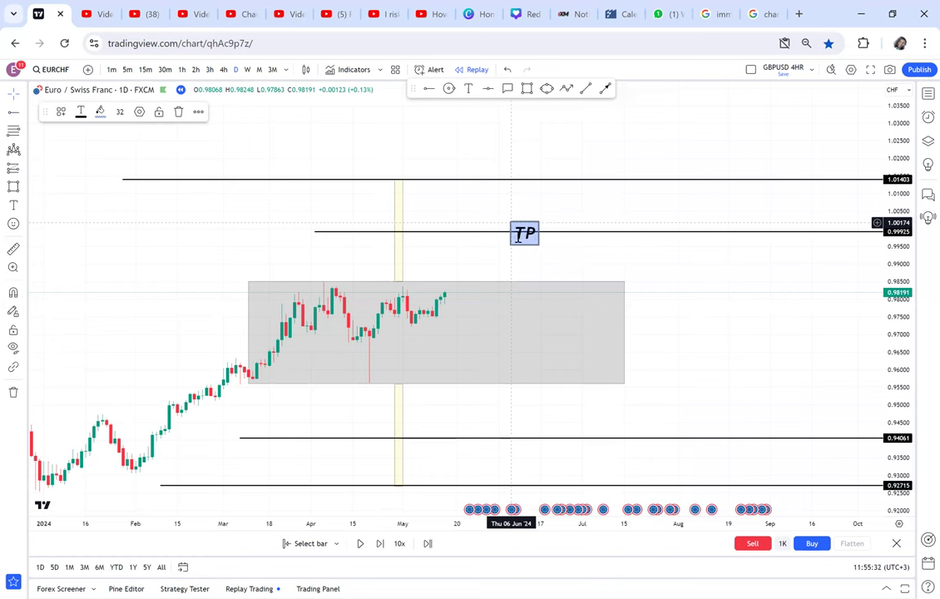
type("1")
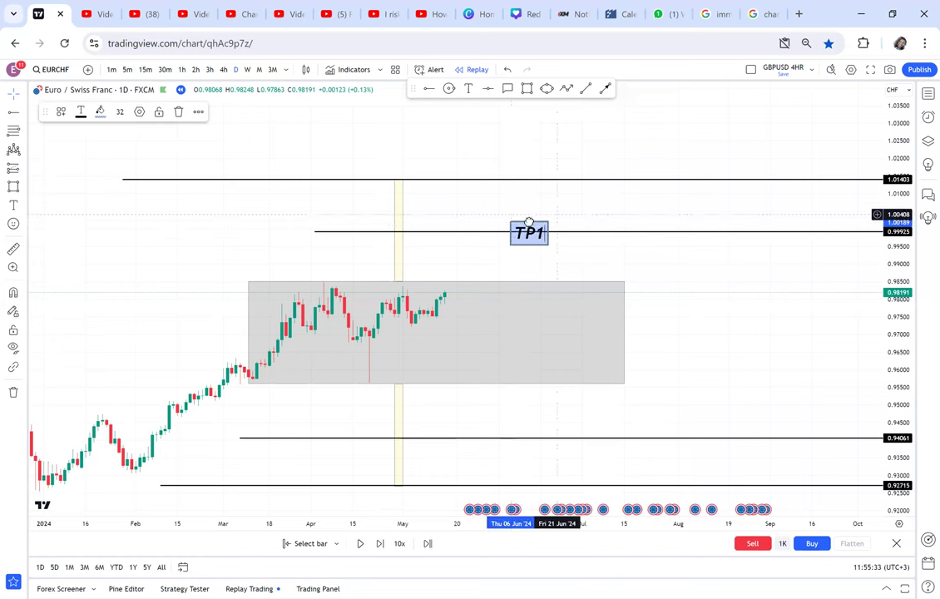
left_click_drag(524, 223, 520, 207)
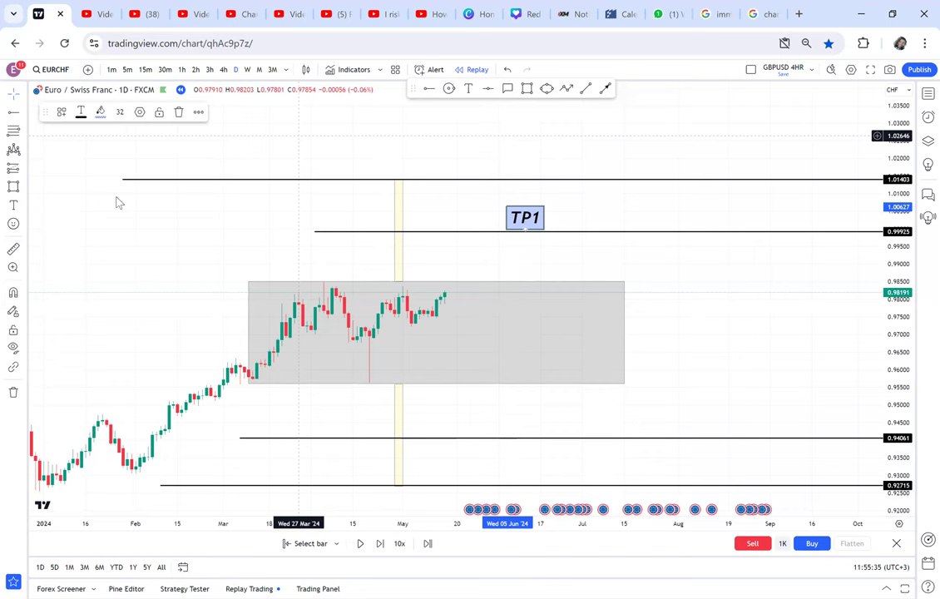
left_click(120, 111)
left_click(120, 200)
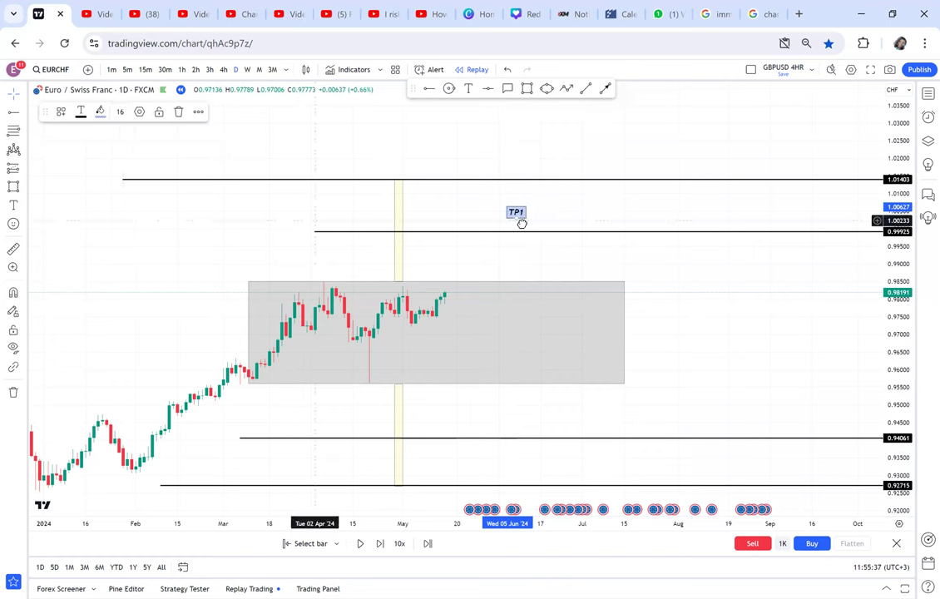
left_click_drag(519, 220, 523, 230)
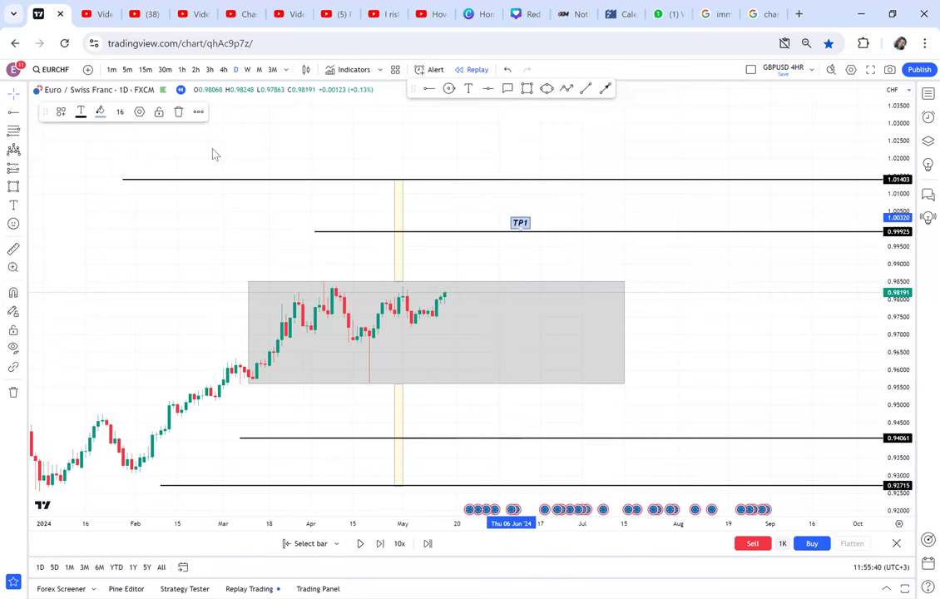
Clone the TP1 label, move the copy just above the 1.0140 ray, and change its text to "TP2".
left_click(198, 111)
mouse_move(520, 221)
left_mouse_down()
mouse_move(517, 176)
mouse_move(527, 168)
left_mouse_up()
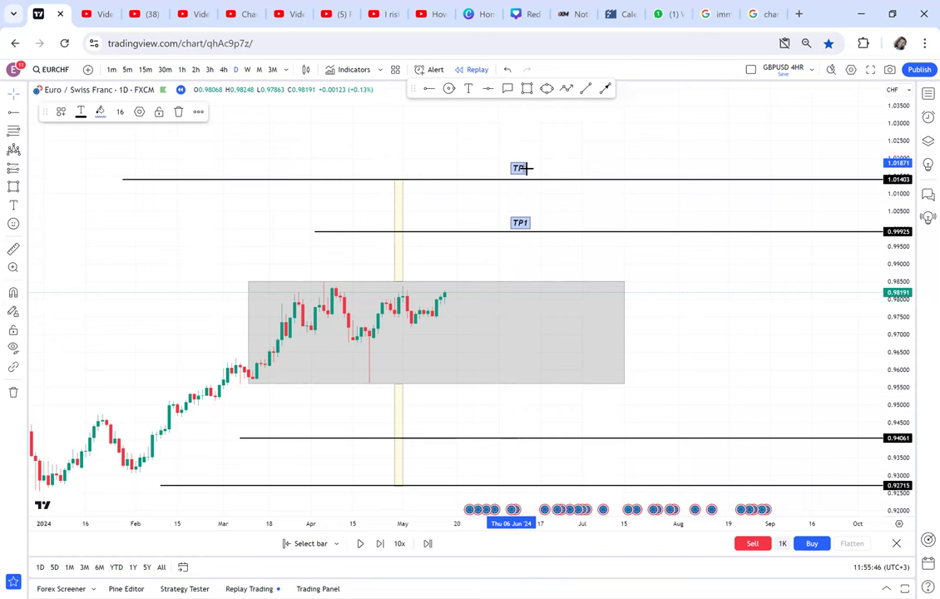
type("2")
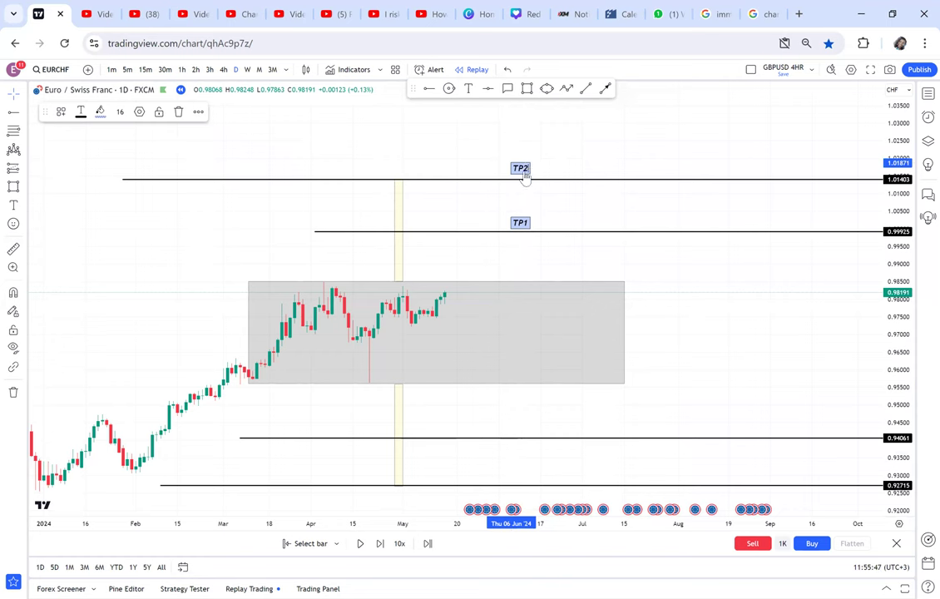
Clone both labels below the range, placing the TP2 copy on the 0.9272 ray and the TP1 copy on the 0.9406 ray.
left_click(199, 112)
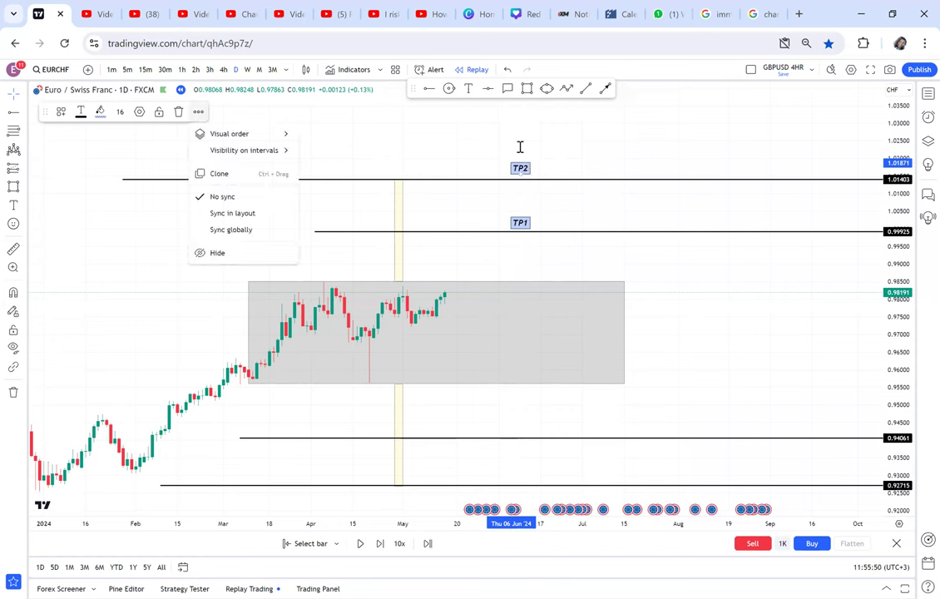
left_click(219, 173)
left_click_drag(520, 148, 516, 479)
left_click(522, 225)
left_click(199, 113)
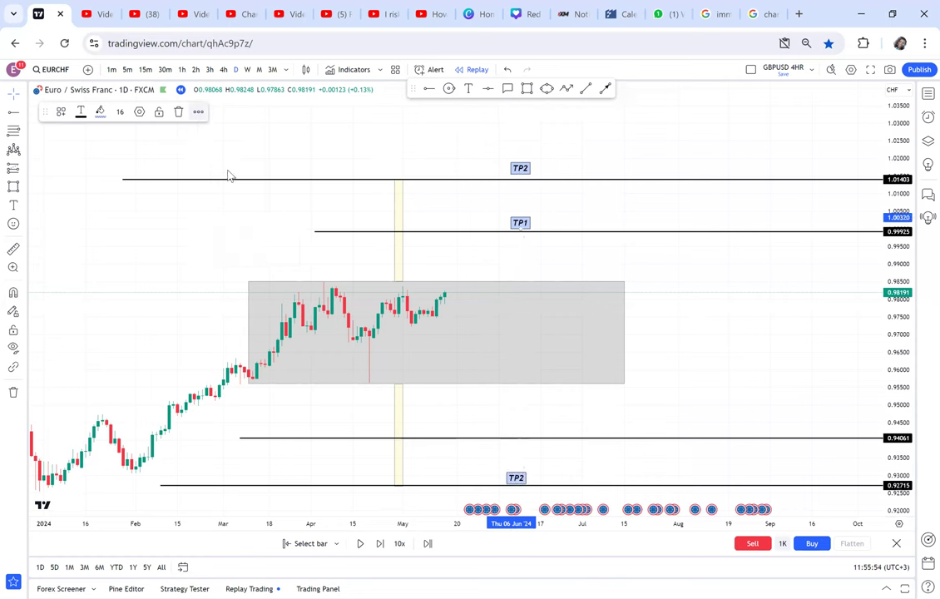
key("ctrl+v")
left_click_drag(529, 225, 518, 432)
left_click(645, 339)
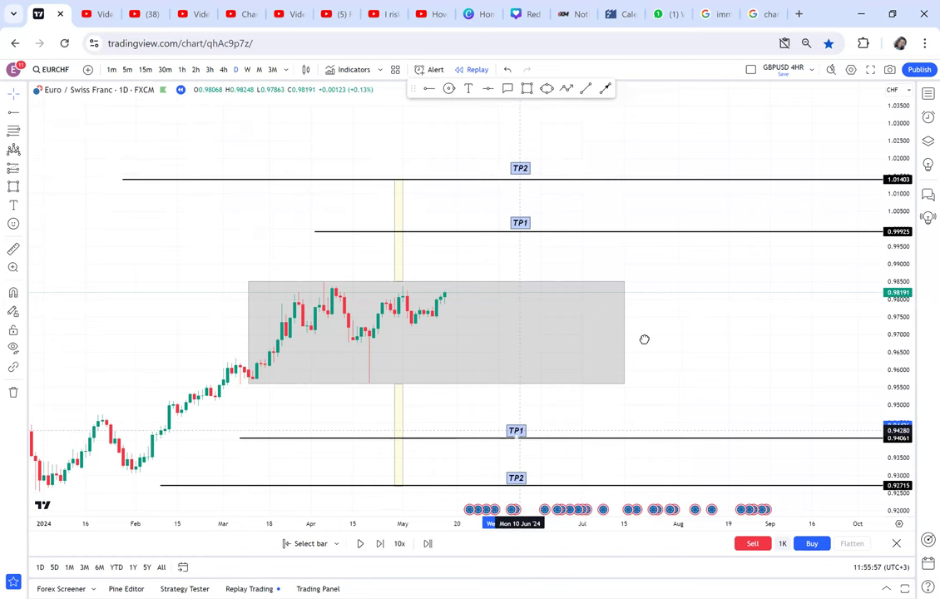
left_click_drag(641, 340, 639, 346)
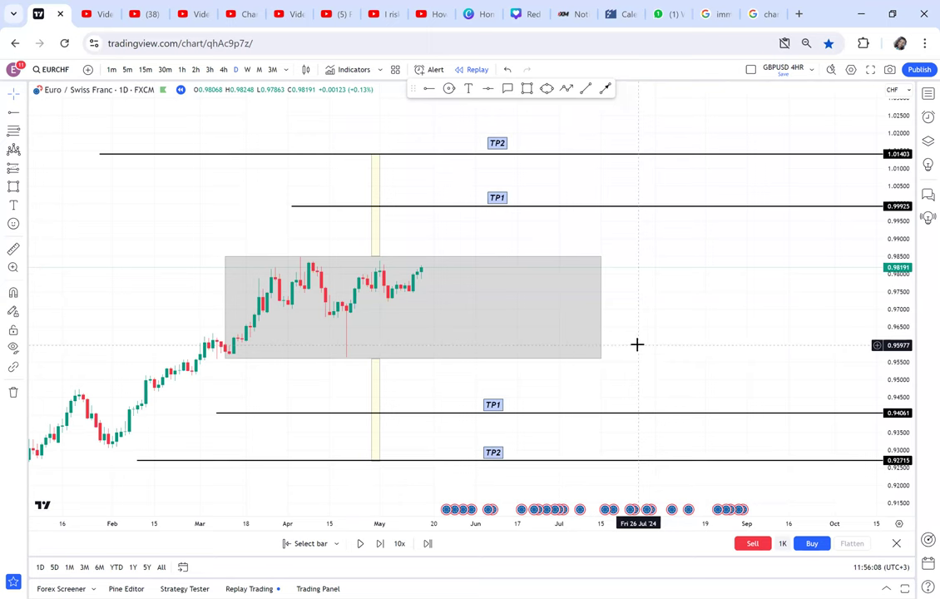
Advance the bar replay by two bars, up to the candle closing above the consolidation range.
left_click(379, 543)
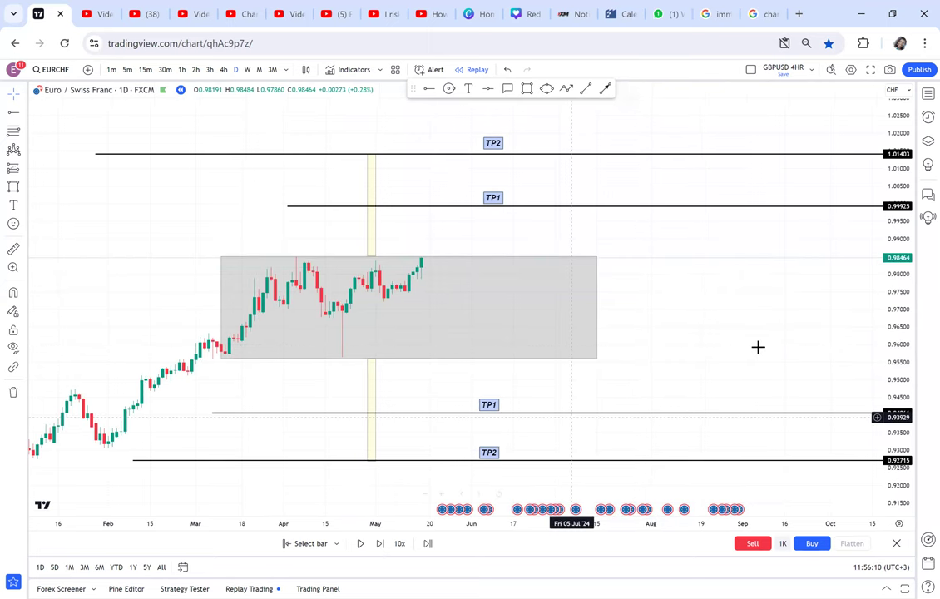
left_click_drag(912, 297, 918, 219)
left_click_drag(765, 226, 846, 339)
scroll(741, 306, "up", 4)
left_click_drag(614, 270, 723, 277)
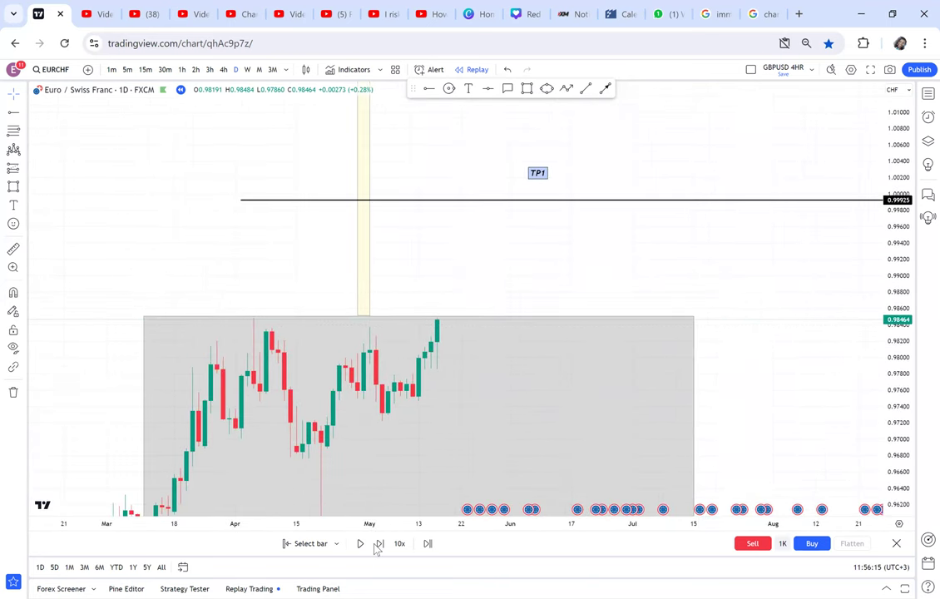
left_click(379, 544)
left_click_drag(529, 288, 600, 357)
left_click_drag(893, 352, 896, 416)
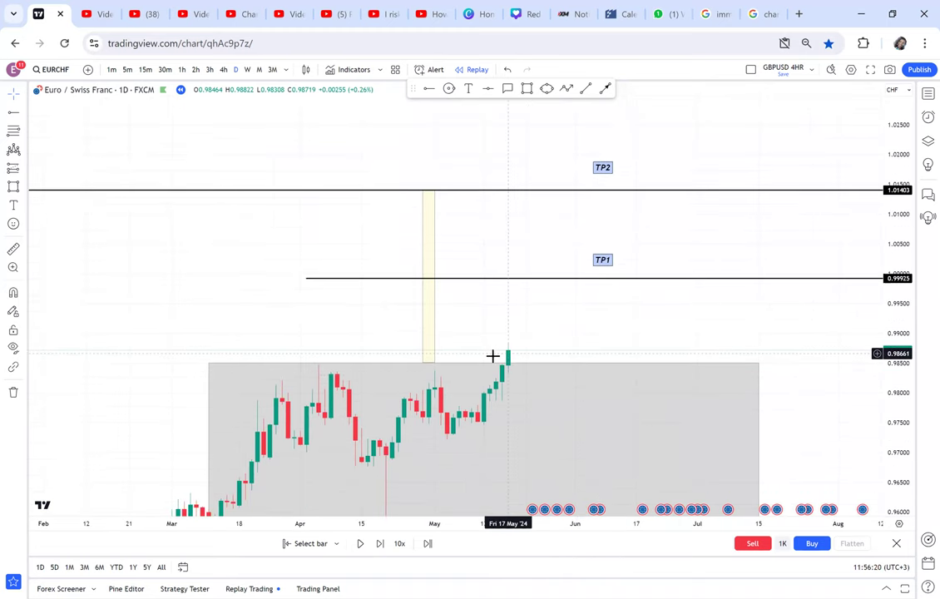
left_click(510, 277)
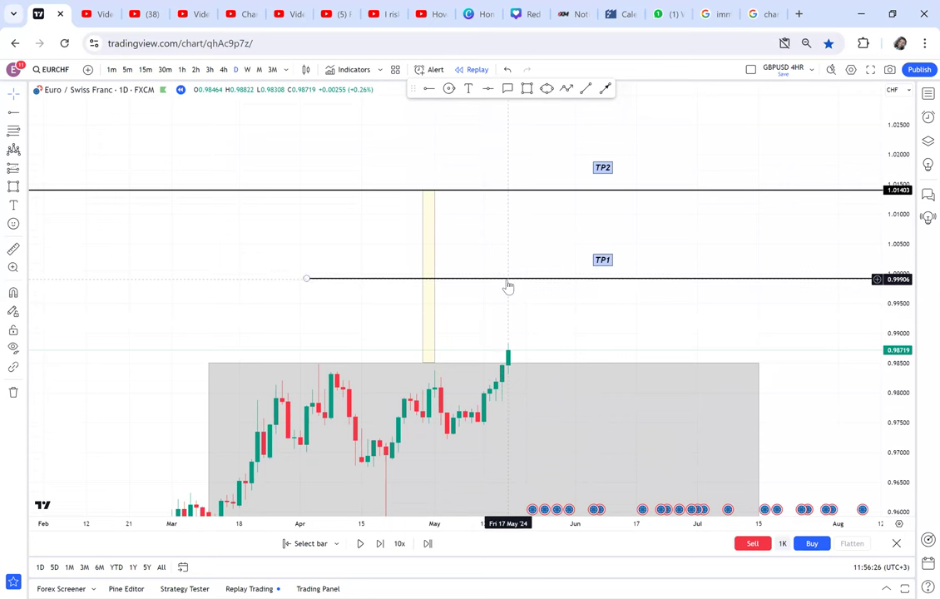
left_click(572, 303)
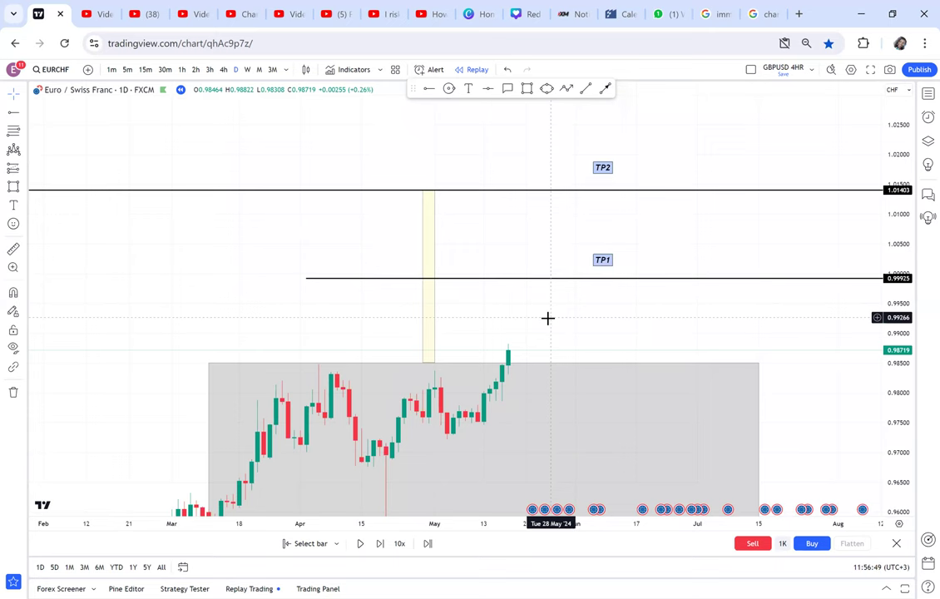
Place a long position just after the breakout candle with entry at about 0.9872 and target at about 0.9994 on the TP1 ray.
left_click_drag(627, 321, 592, 327)
left_click(24, 172)
left_click(50, 181)
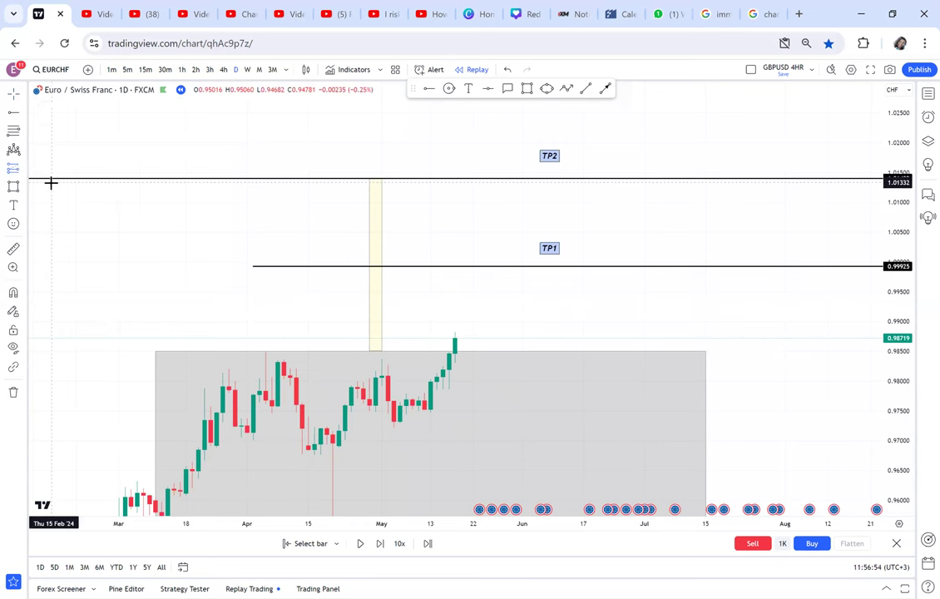
left_click(474, 338)
left_click_drag(474, 281, 473, 266)
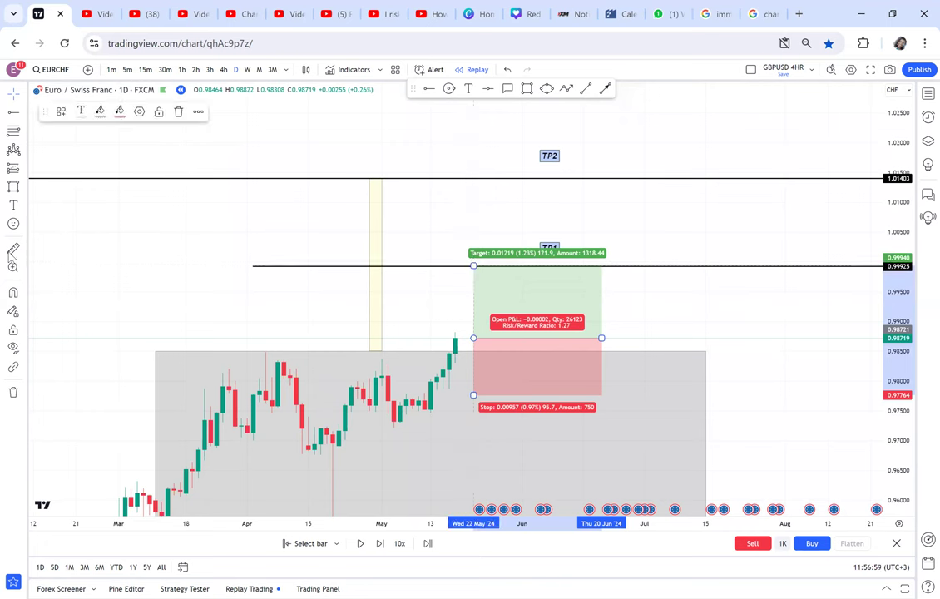
Measure the price distance above the breakout candle up to the TP1 ray.
left_click(13, 248)
left_click(411, 314)
left_click(448, 266)
left_click(731, 346)
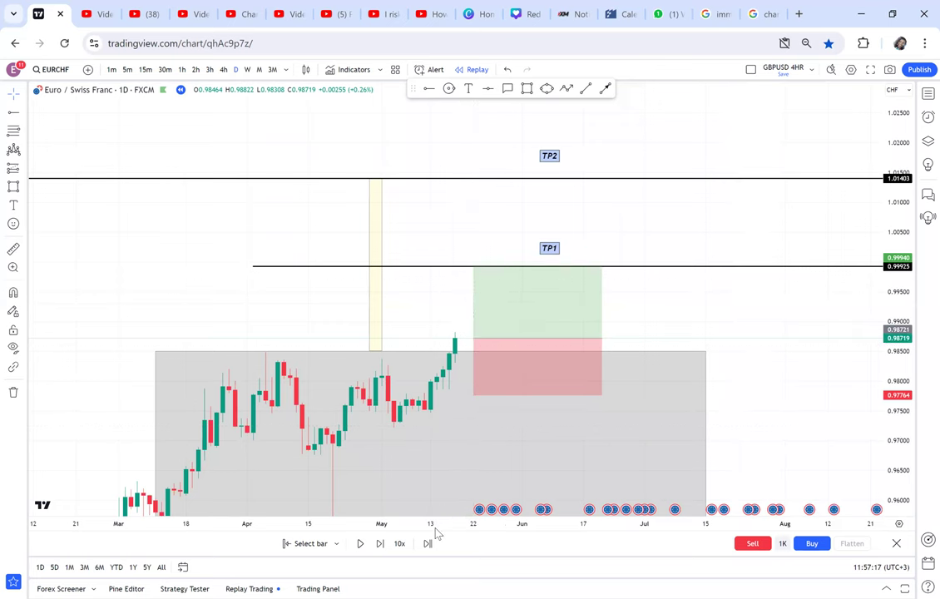
Add a horizontal ray at about 0.9749 and draw a zigzag arrow path falling from the breakout candle through it and retesting it.
scroll(531, 275, "down", 3)
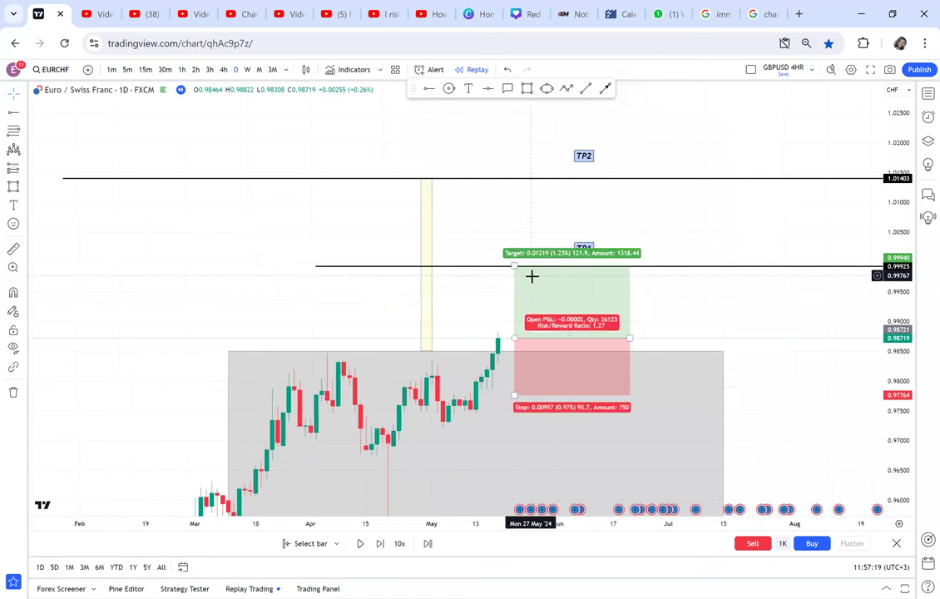
left_click_drag(639, 305, 580, 287)
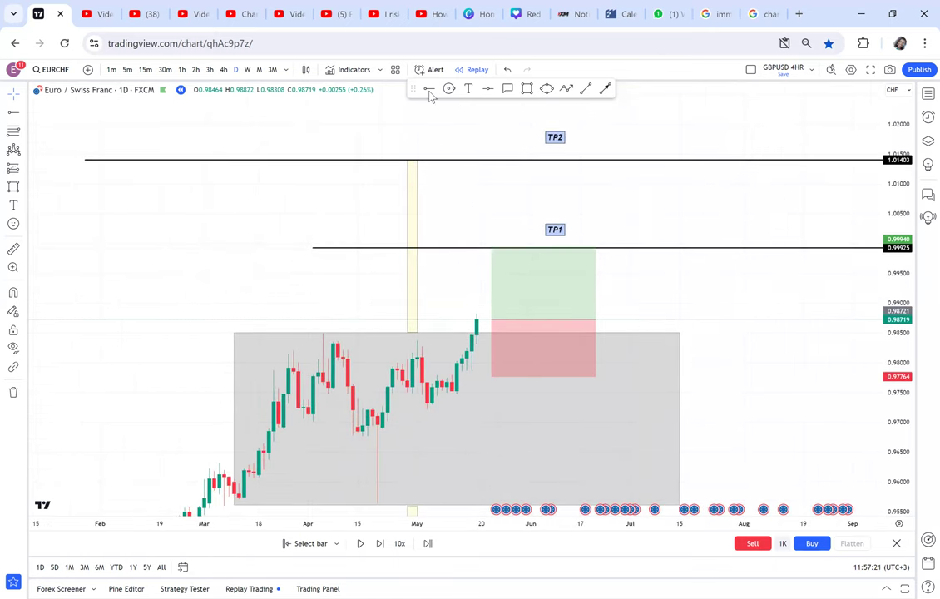
left_click(417, 393)
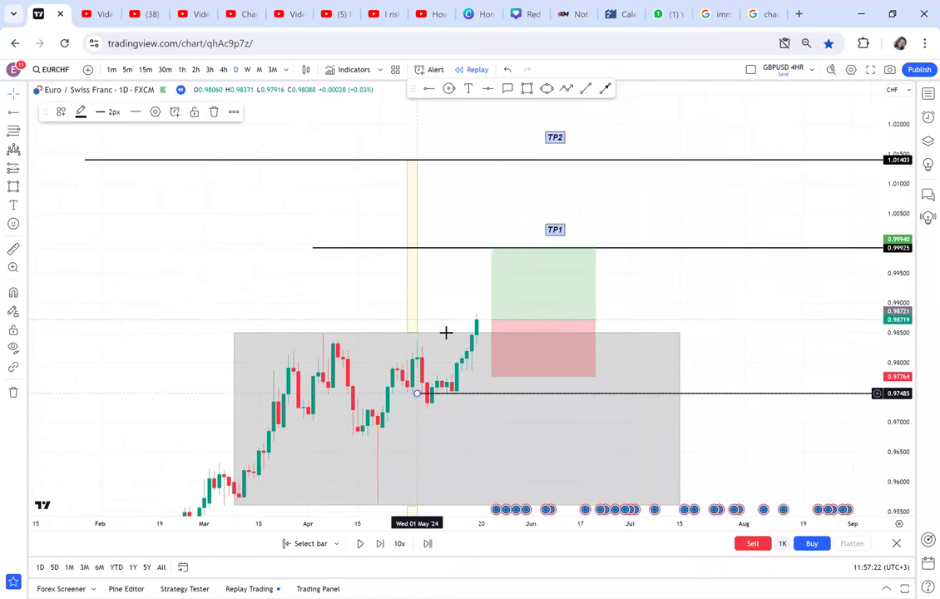
left_click(487, 322)
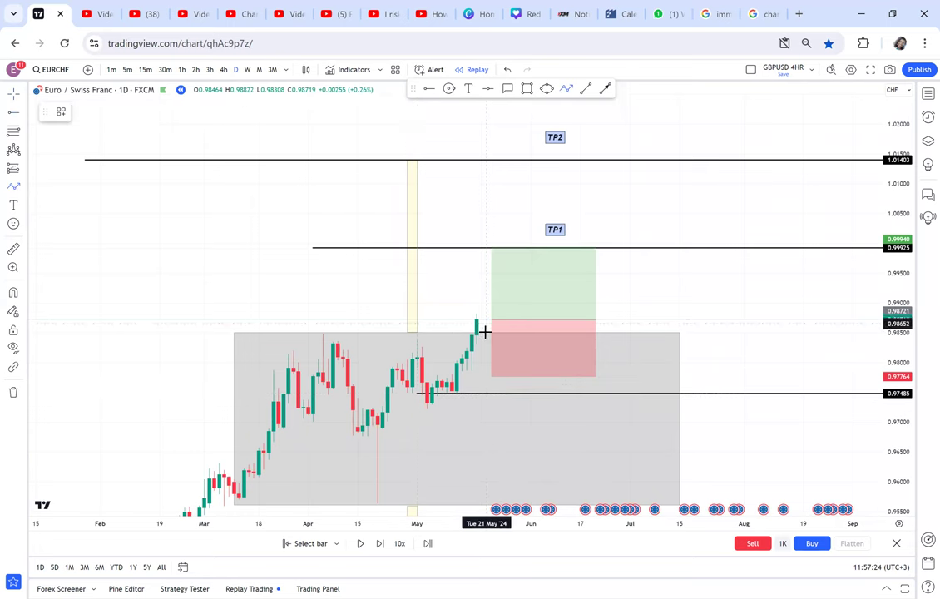
left_click(496, 422)
left_click(511, 396)
double_click(525, 472)
left_click_drag(570, 442, 593, 392)
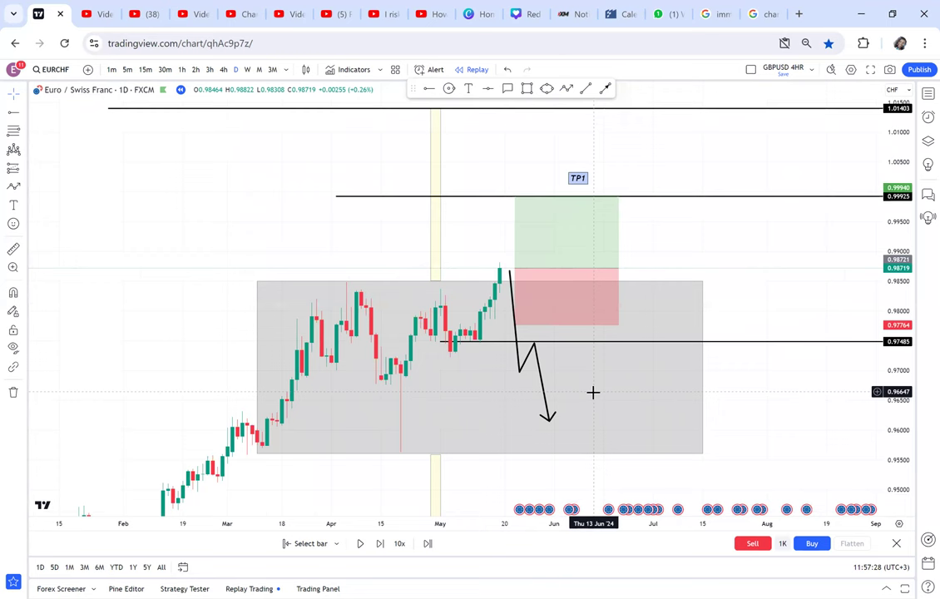
Delete the zigzag arrow path and the horizontal ray below the long position's stop.
left_click(541, 382)
key("Delete")
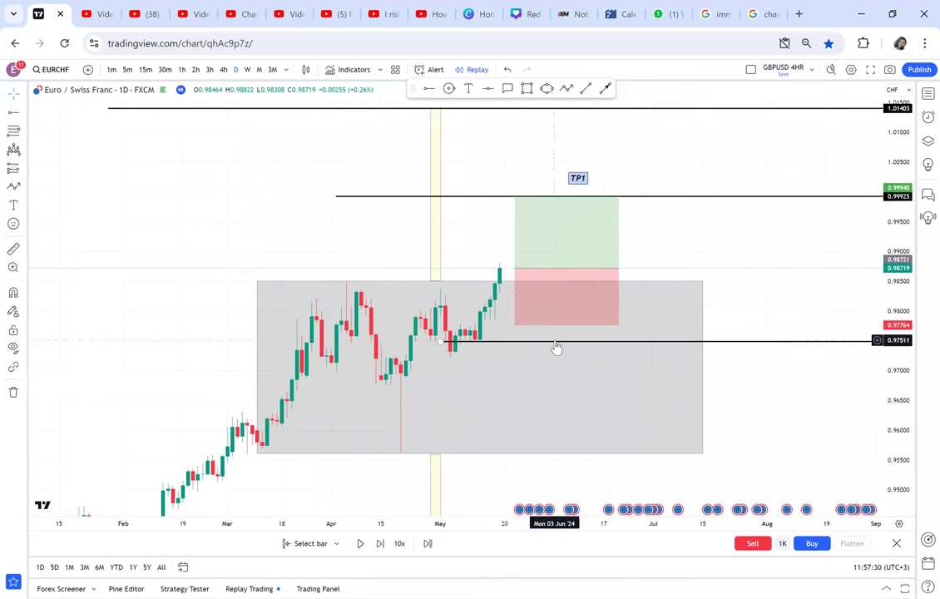
left_click(555, 342)
key("Delete")
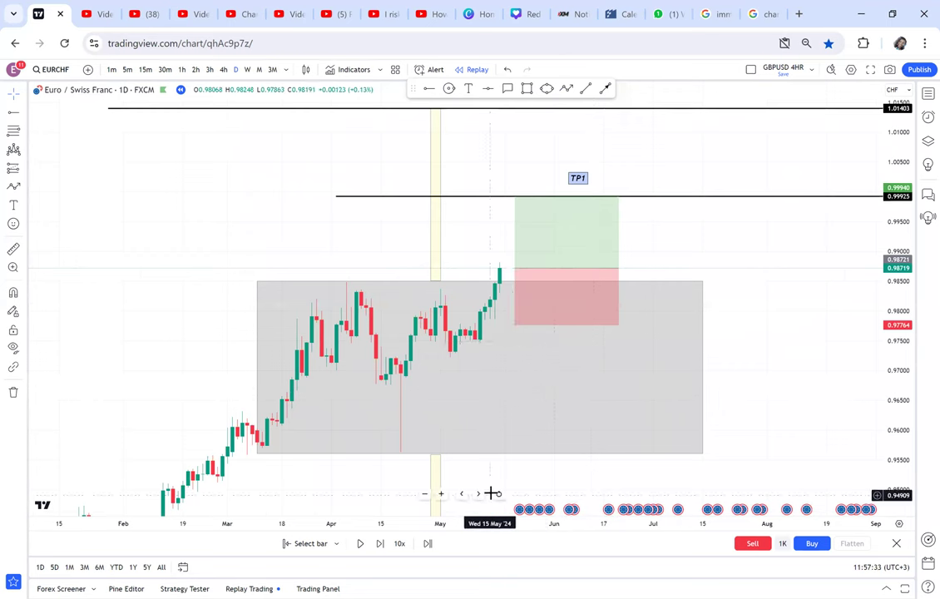
Advance the bar replay by two more bars and examine the candles beside the long position closely.
left_click(382, 546)
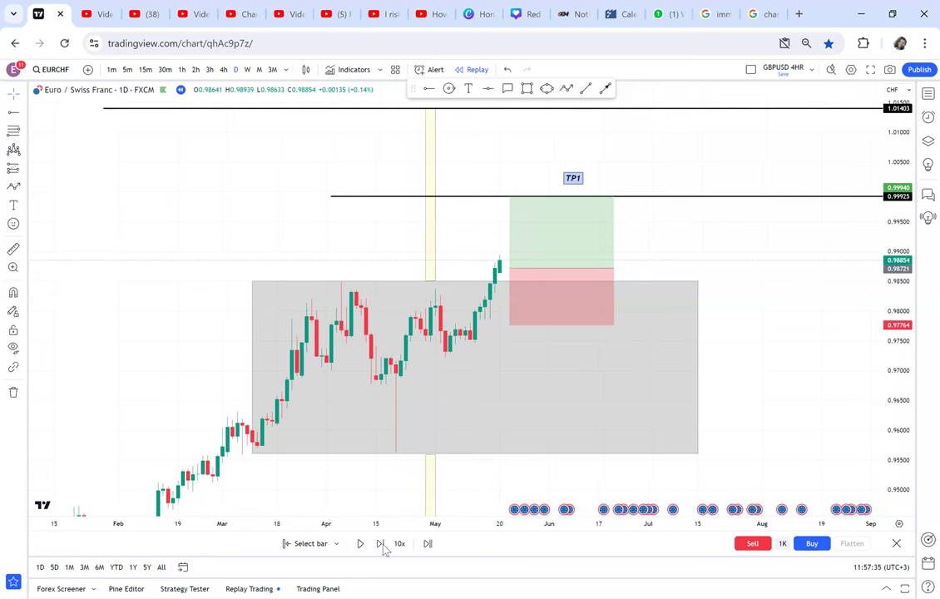
left_click(384, 546)
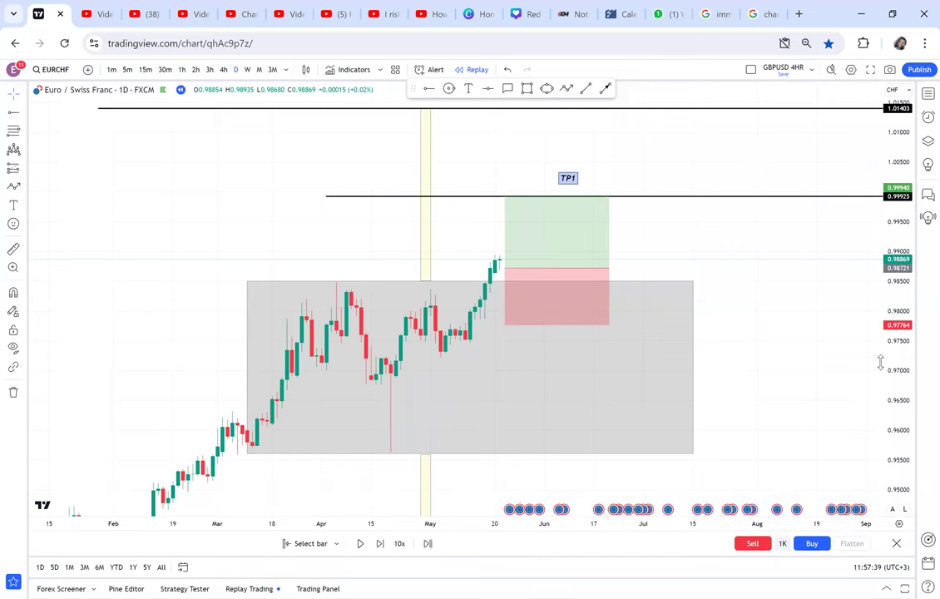
left_click_drag(881, 363, 867, 284)
scroll(582, 176, "up", 4)
left_click_drag(568, 169, 796, 328)
scroll(690, 296, "up", 3)
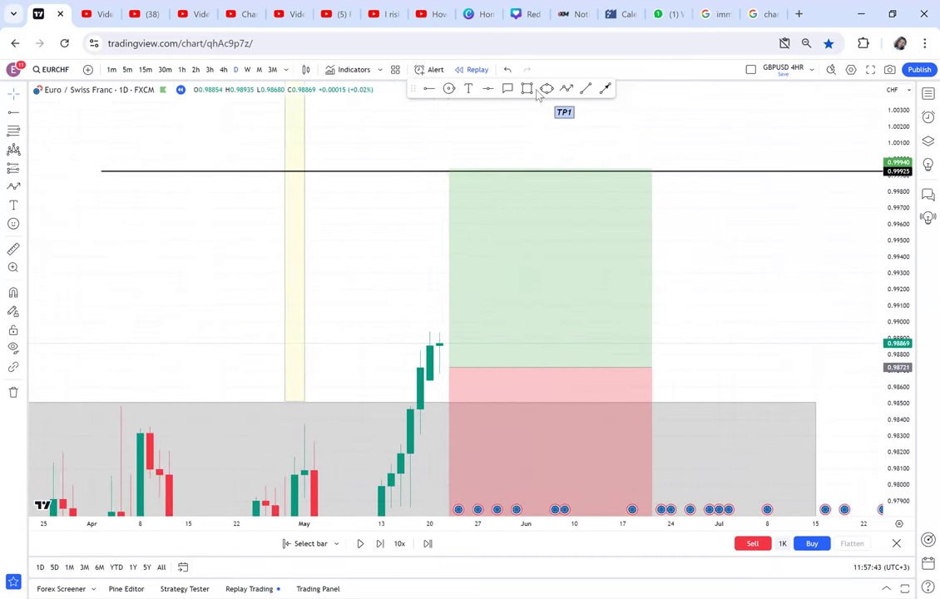
Add a callout reading "INDICISION CANDLE" that points to the high of the 20 May candle.
left_click(507, 89)
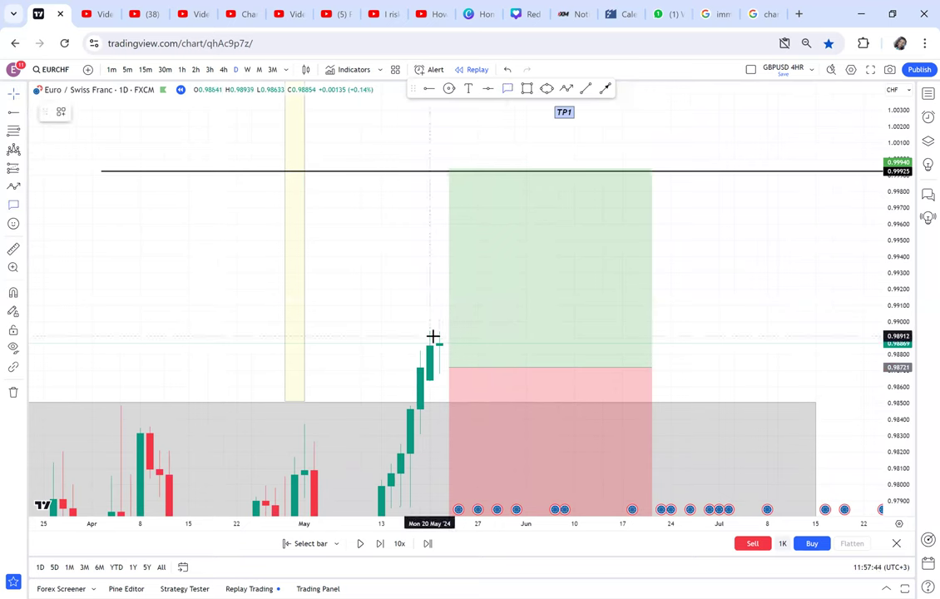
left_click(430, 336)
type("INDI")
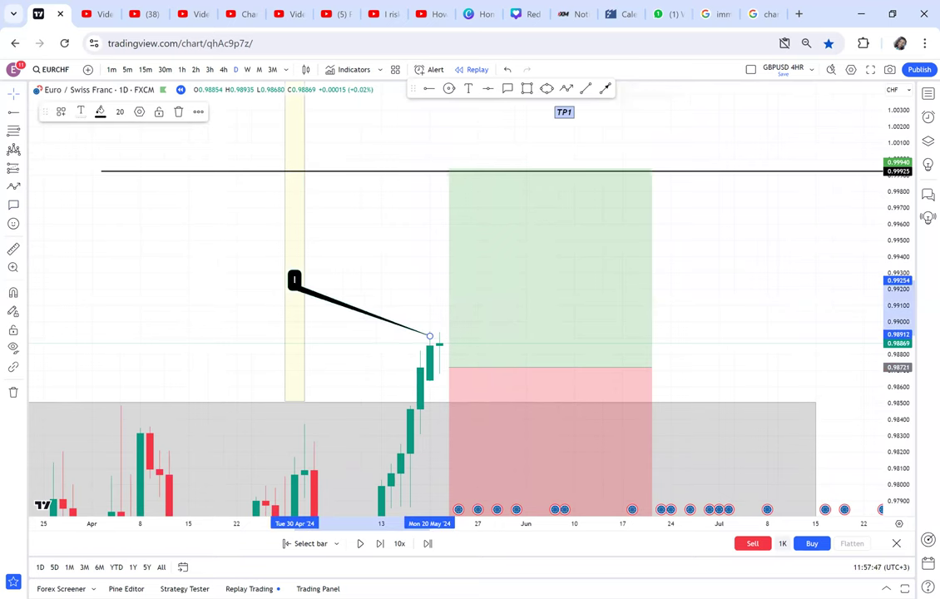
type("CISION")
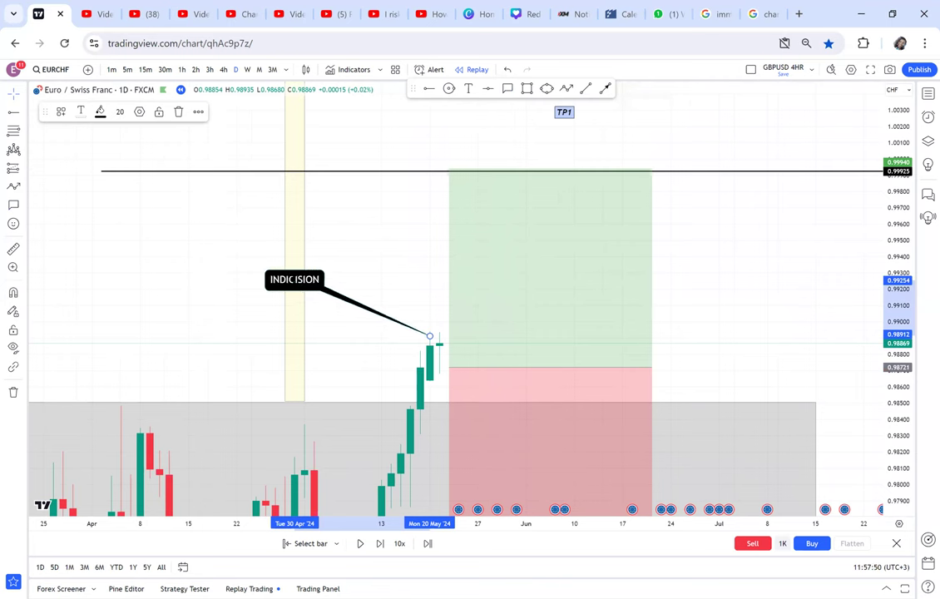
type(" CN")
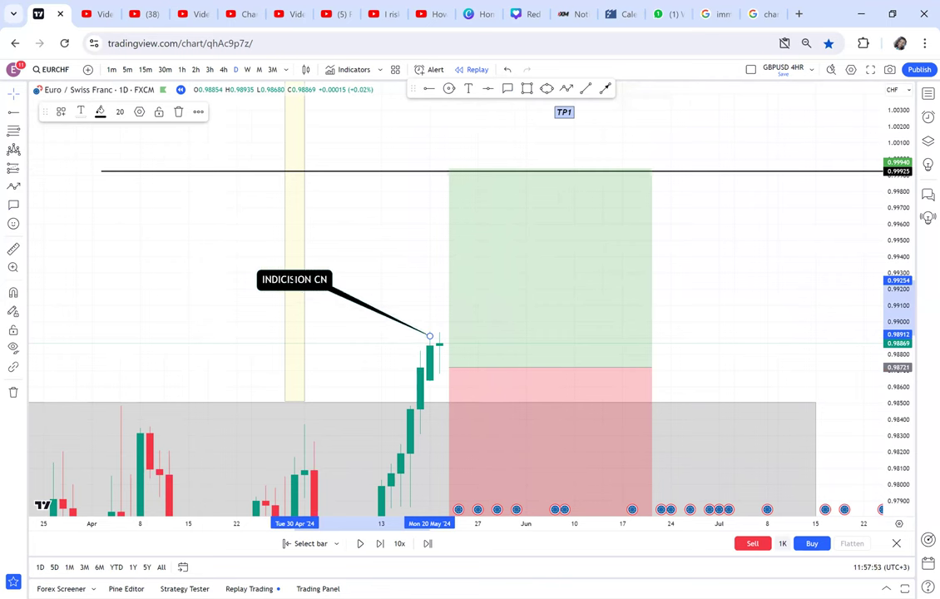
key("BackSpace")
type("ANDLE")
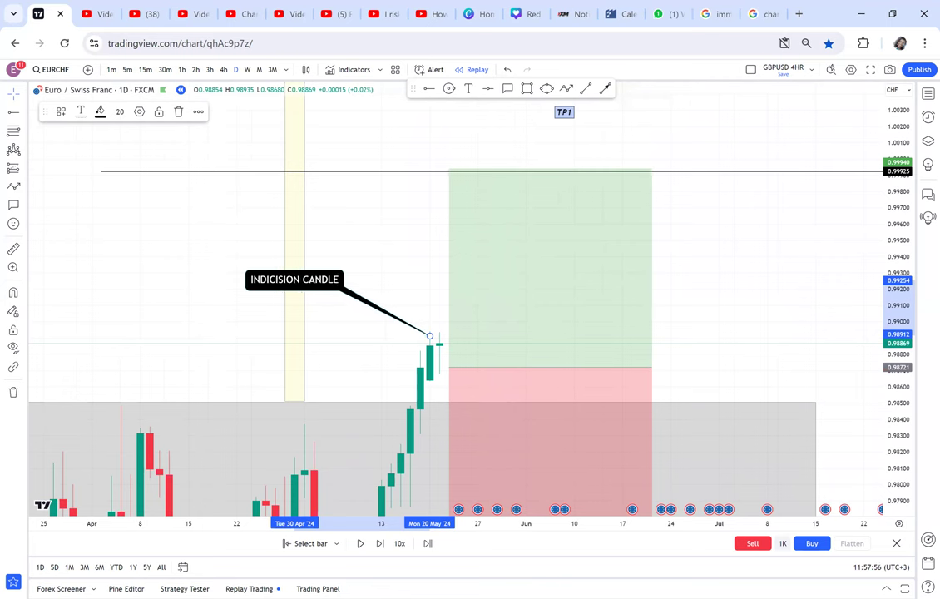
left_click(396, 265)
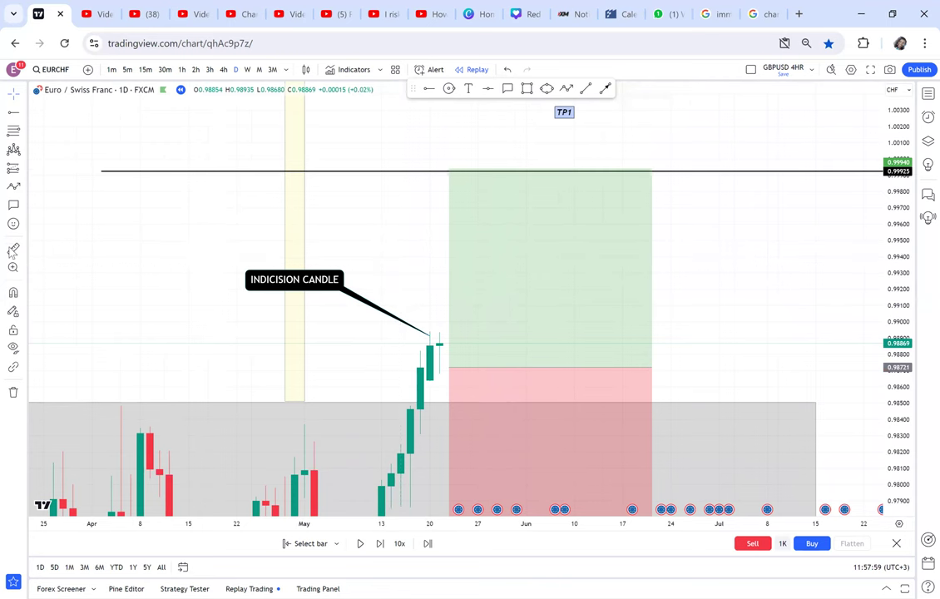
Measure the price move from the long position's entry level up to the high of the latest candles.
left_click(380, 367)
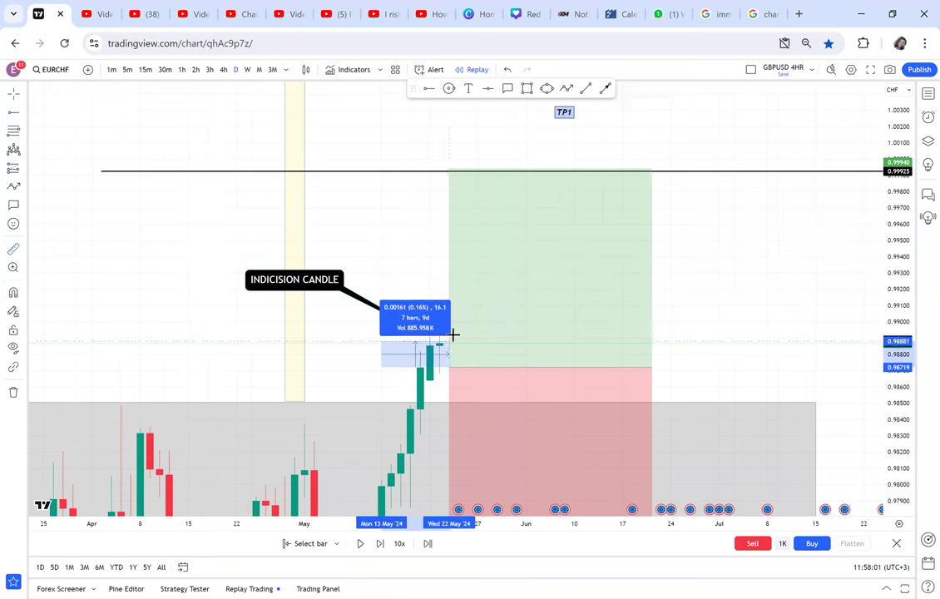
left_click(455, 331)
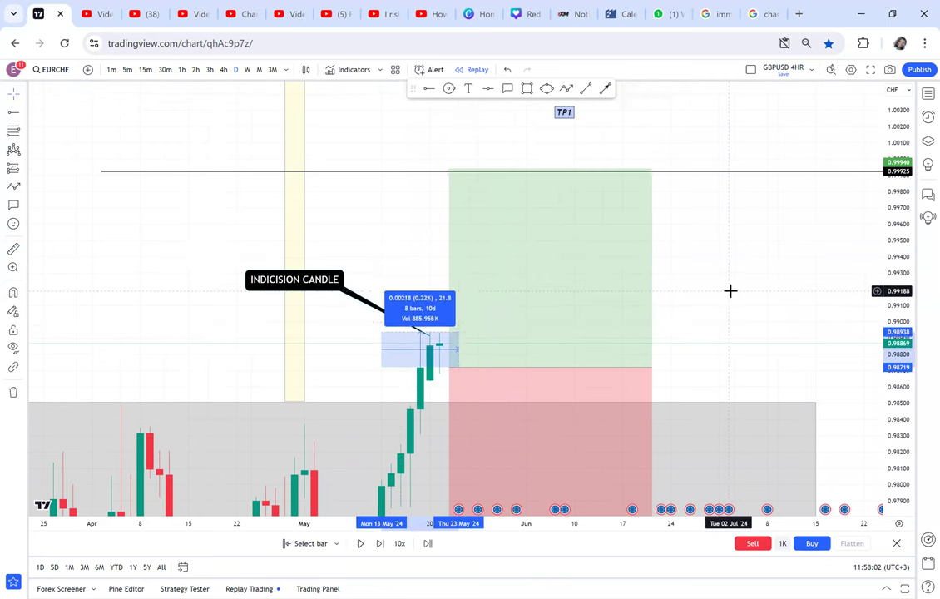
left_click(587, 314)
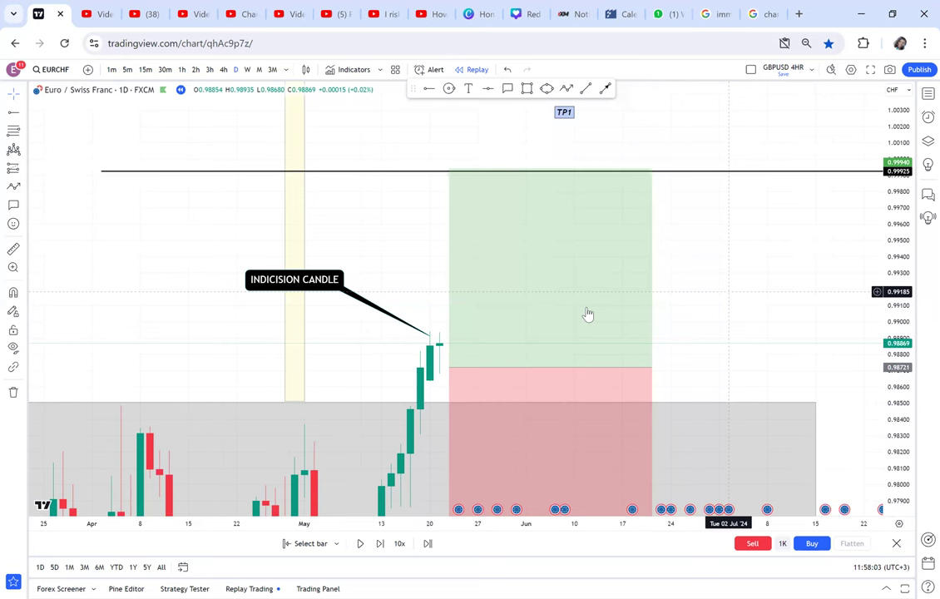
left_click(491, 294)
left_click(434, 352)
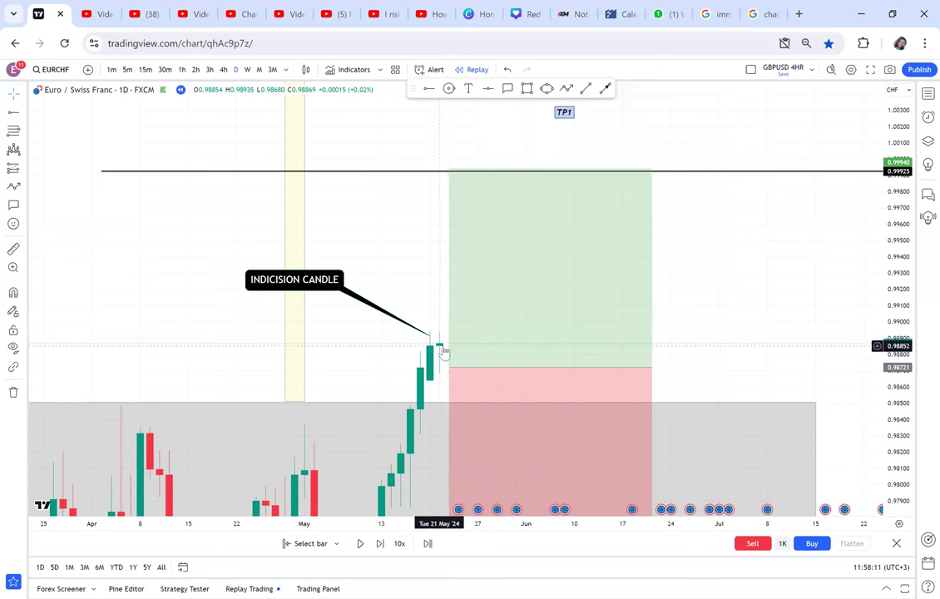
Inspect the small-bodied candle beside the long position and advance the bar replay by one bar.
left_click_drag(437, 396, 382, 384)
scroll(389, 324, "up", 2)
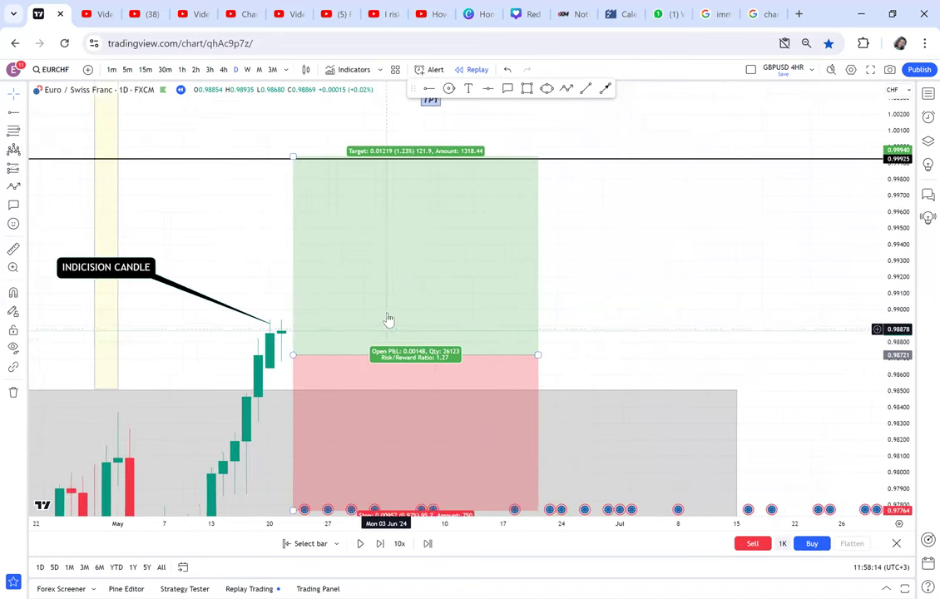
scroll(388, 320, "up", 1)
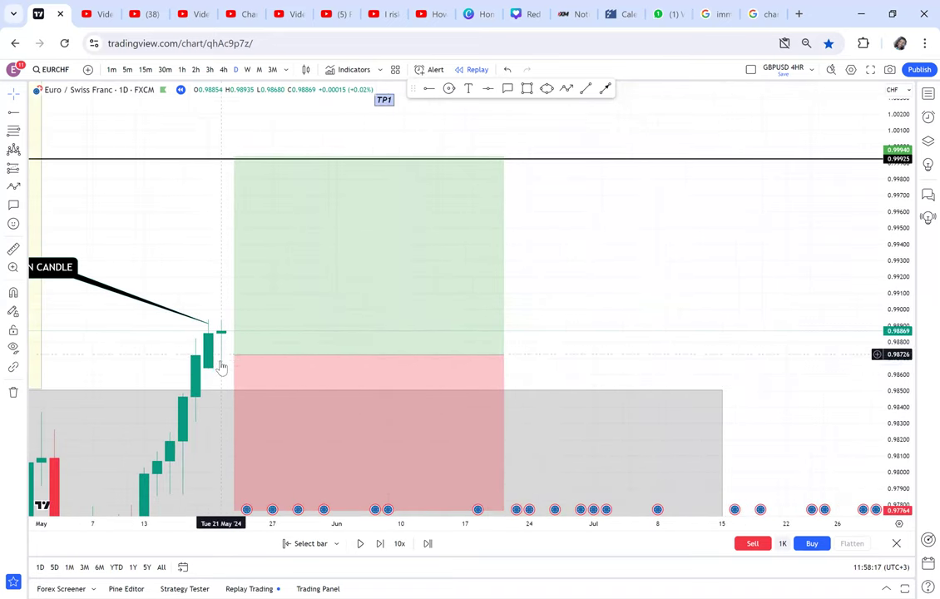
scroll(281, 370, "left", 2)
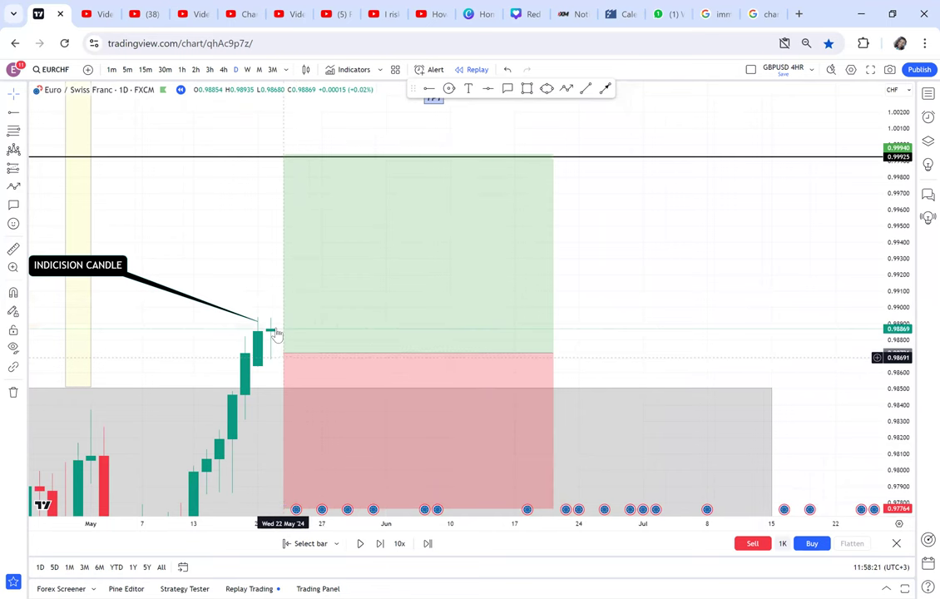
left_click(378, 549)
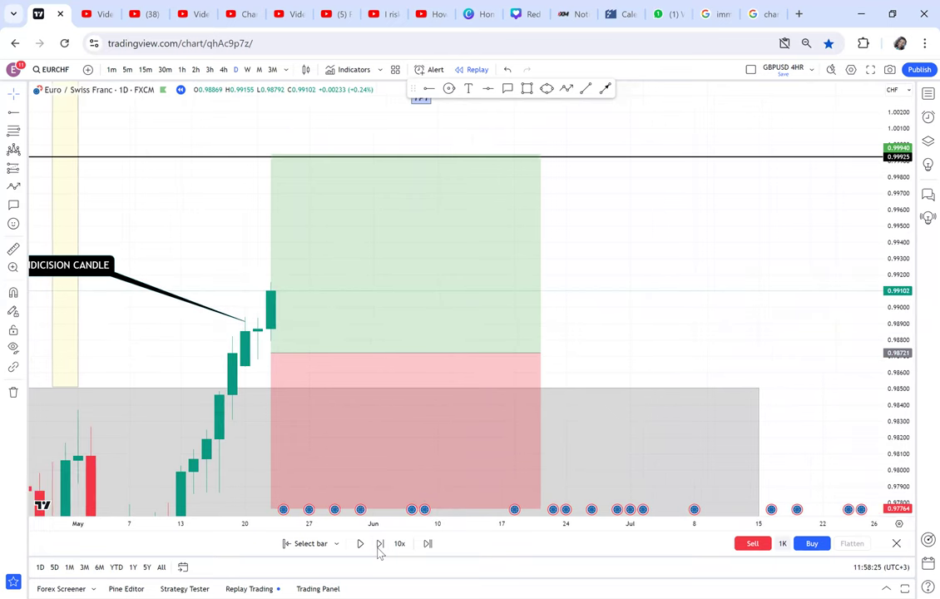
Move the long position to start on 23 May with entry at 0.98719, and set its target to 0.99938.
scroll(262, 338, "down", 2)
left_click_drag(427, 351, 449, 347)
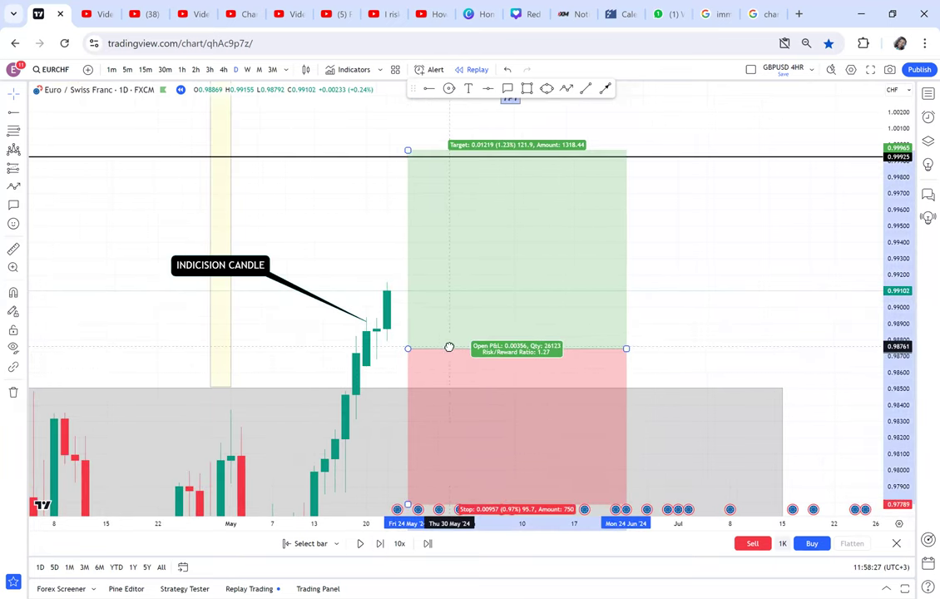
left_click(414, 336)
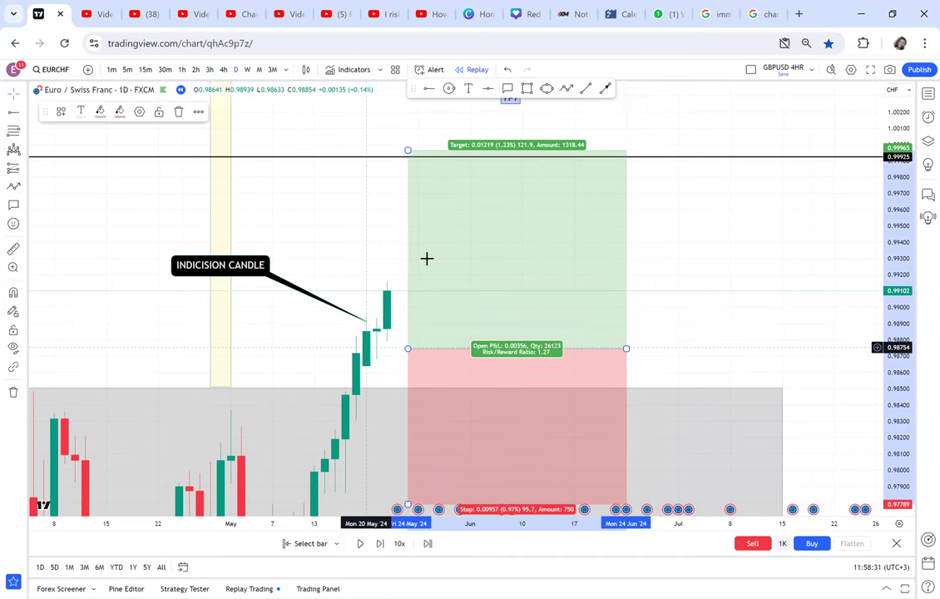
mouse_move(408, 349)
left_mouse_down()
mouse_move(363, 358)
mouse_move(397, 352)
left_mouse_up()
left_click_drag(398, 153, 398, 155)
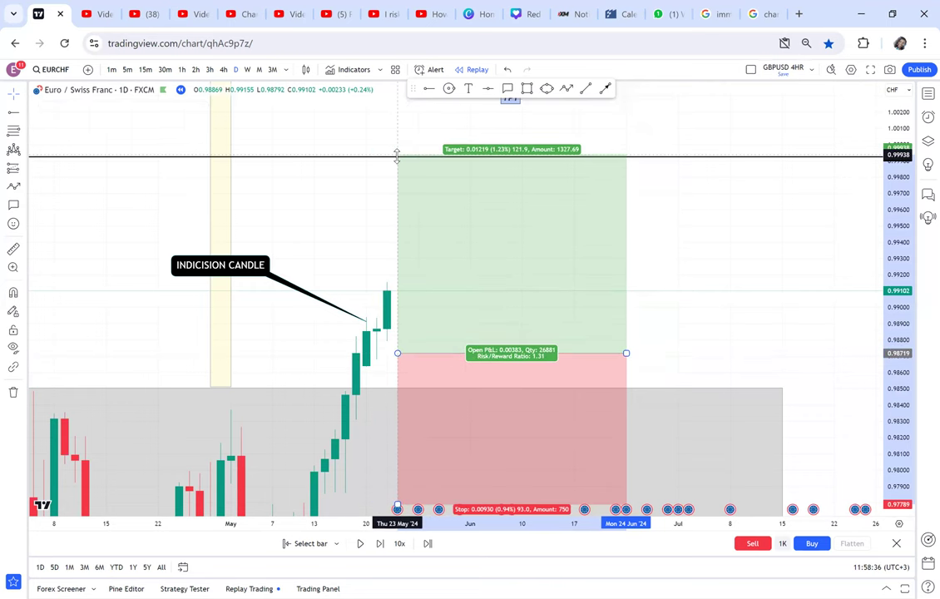
Measure the price move from the position's entry level to the latest close, and from the 21 May candle to that close.
left_click(14, 249)
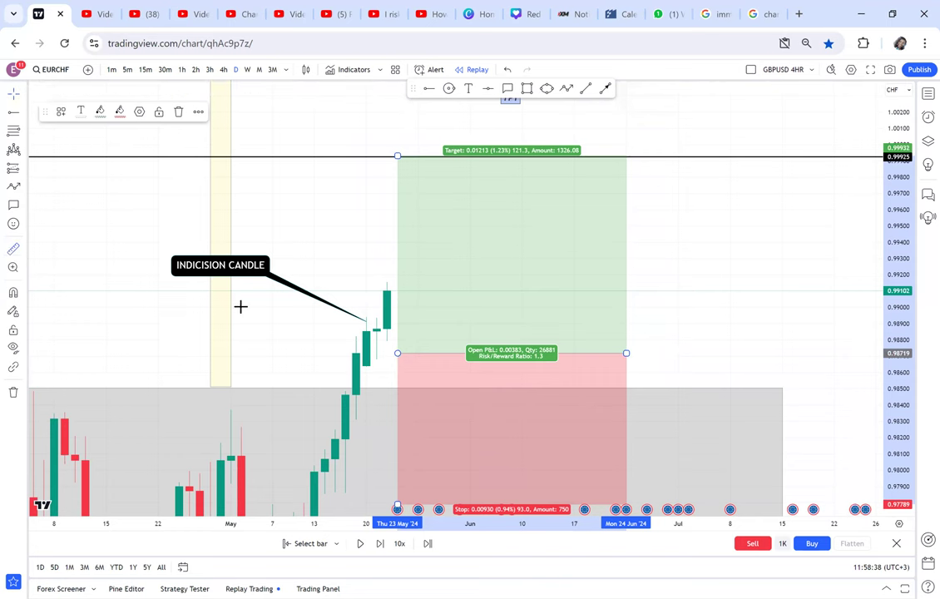
left_click(336, 351)
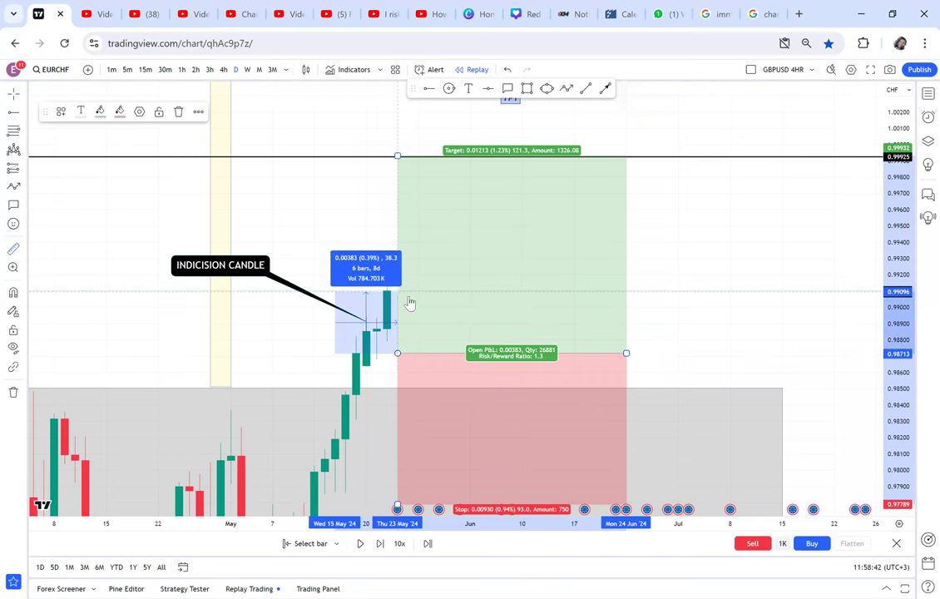
left_click(694, 253)
left_click(13, 249)
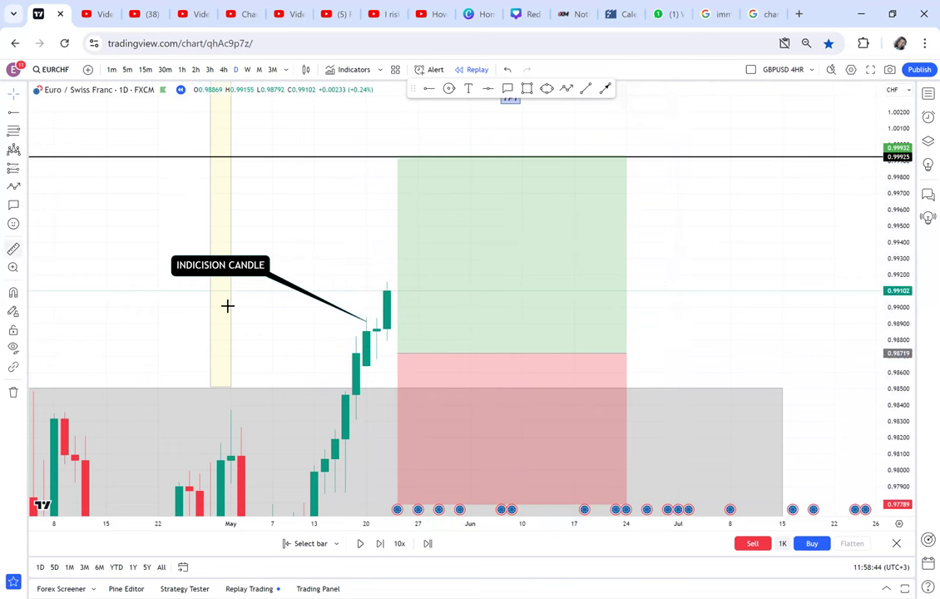
left_click(376, 327)
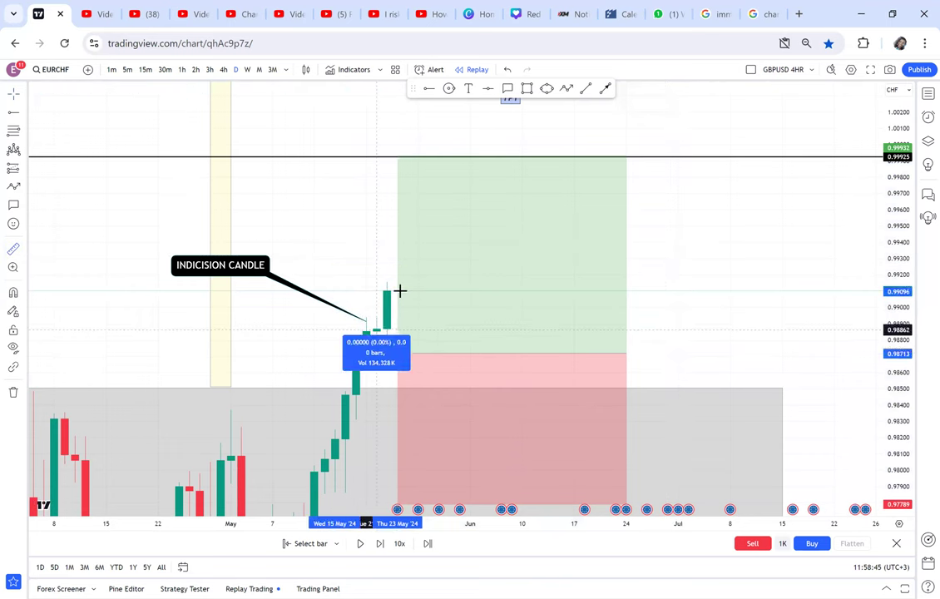
left_click(565, 292)
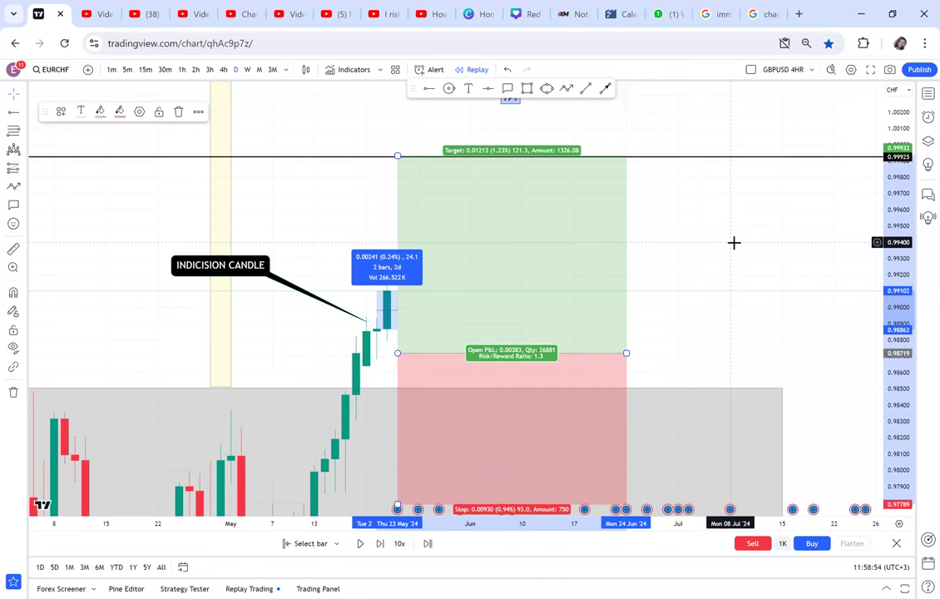
left_click(711, 263)
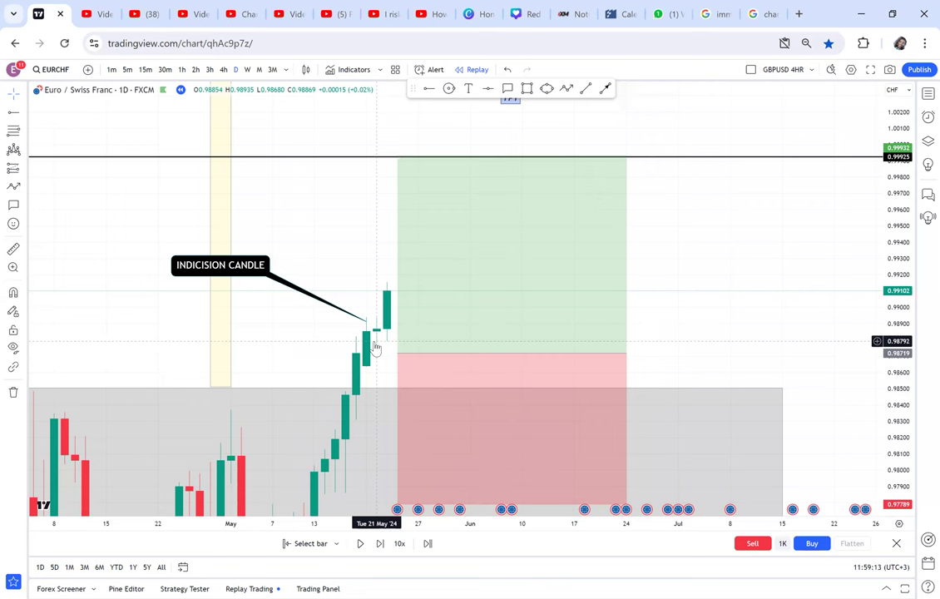
Advance the bar replay by two bars in total, moving the long position's start to 27 May with entry at 0.98697 in between.
left_click(381, 545)
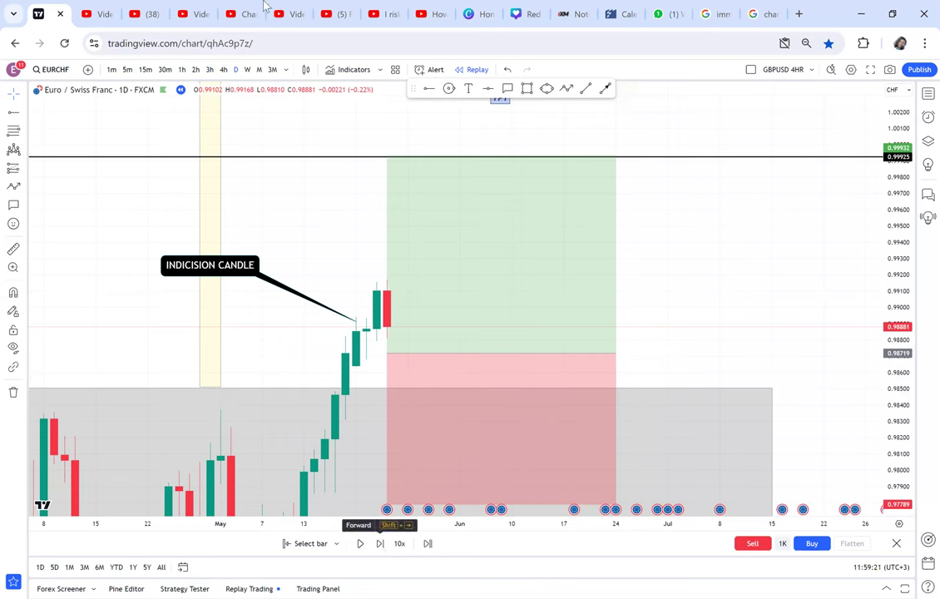
left_click(385, 154)
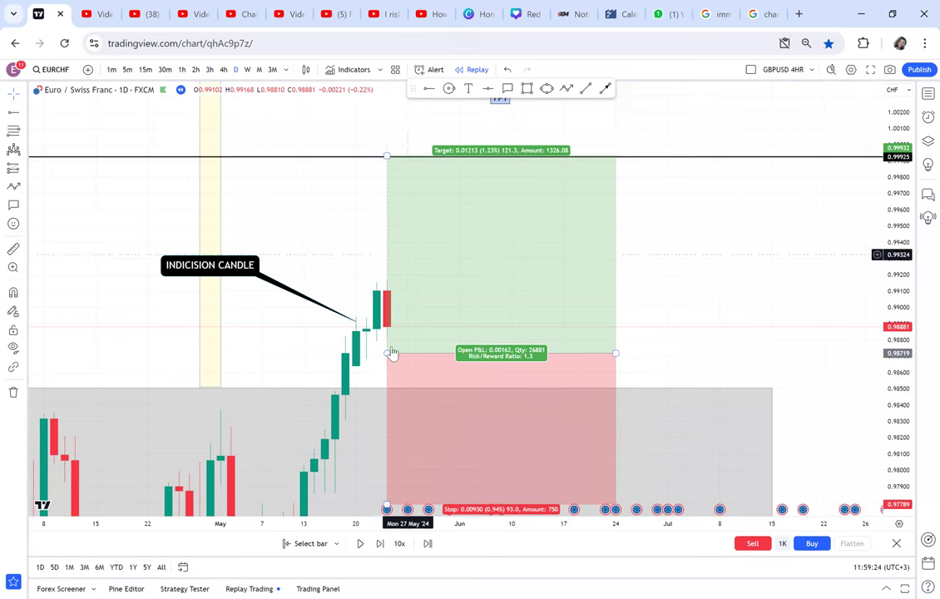
left_click_drag(387, 353, 408, 357)
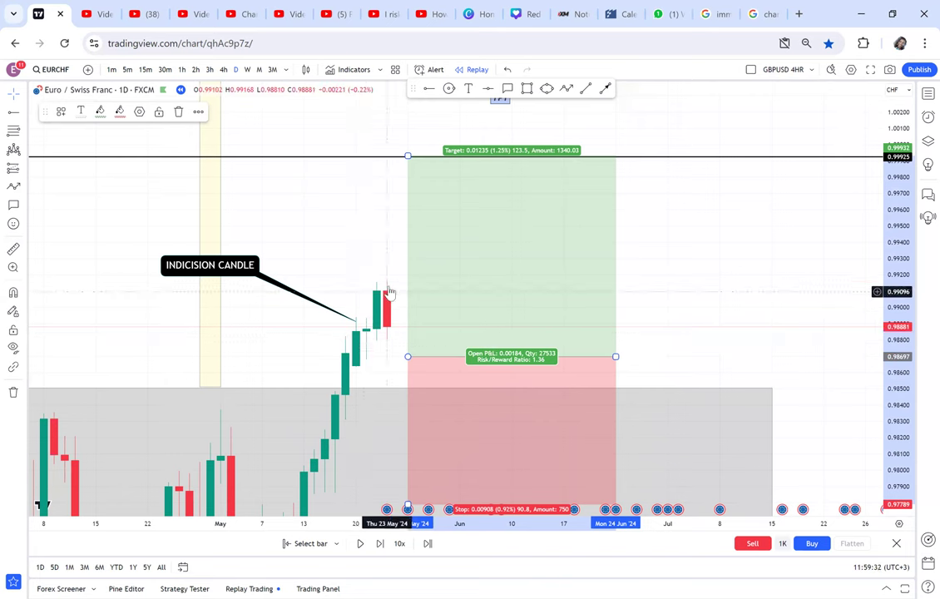
left_click(380, 545)
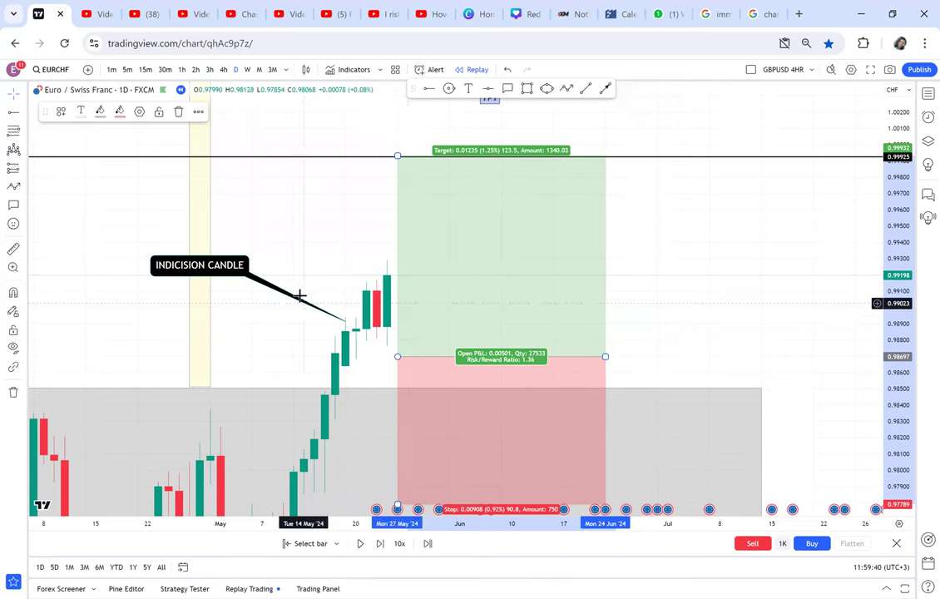
Draw a horizontal ray from 20 May at 0.99169, along the upper edge of the latest candles.
left_click(428, 90)
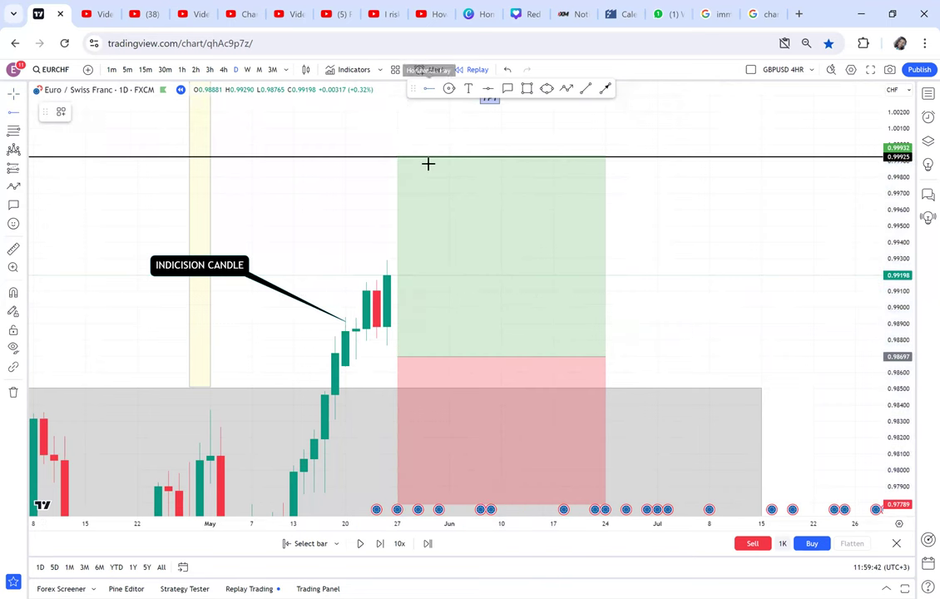
left_click(344, 280)
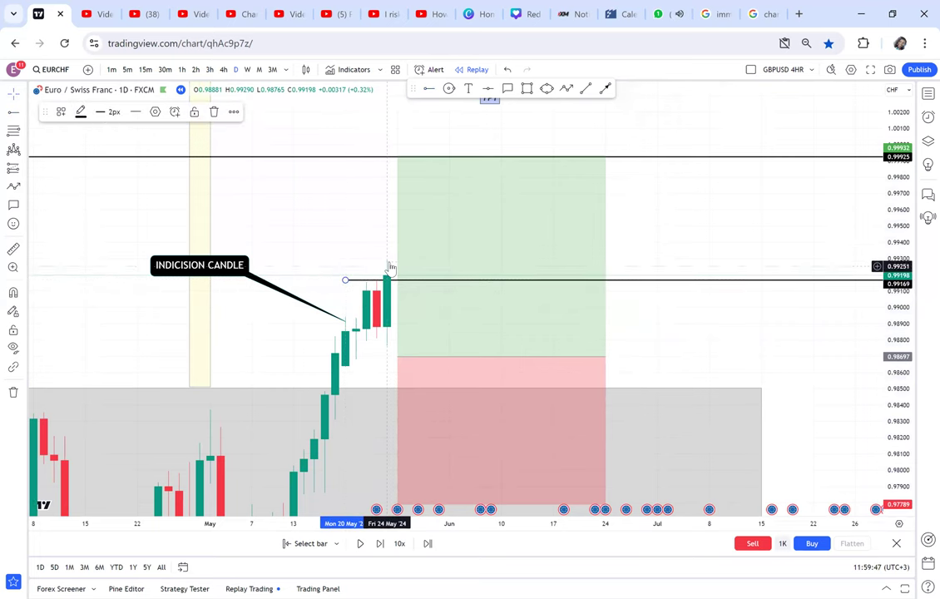
left_click(352, 326)
left_click(348, 321)
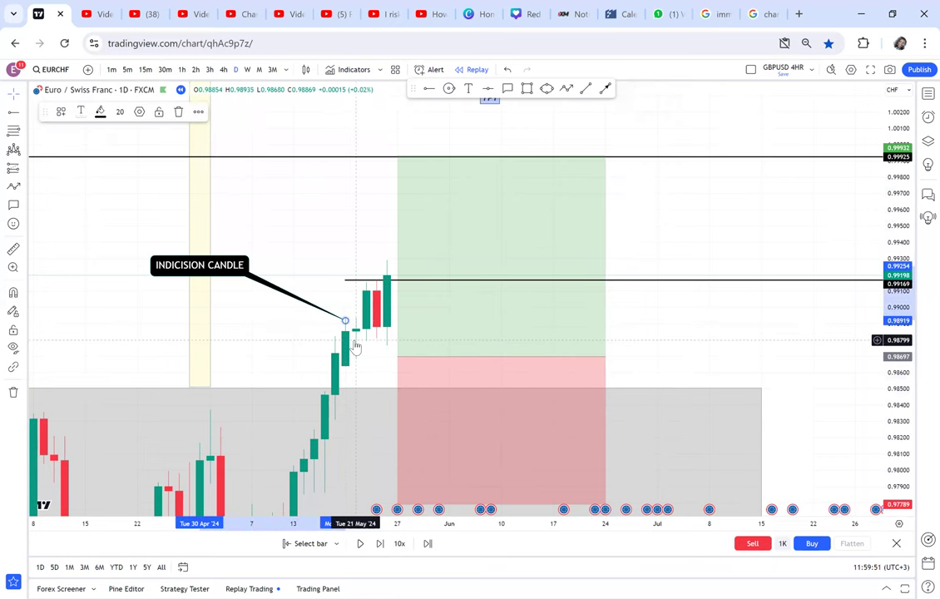
Shift the long position clear of the candles with entry at 0.98678, and draw a horizontal ray from 16 May at 0.98773.
left_click_drag(478, 336, 561, 338)
left_click(429, 90)
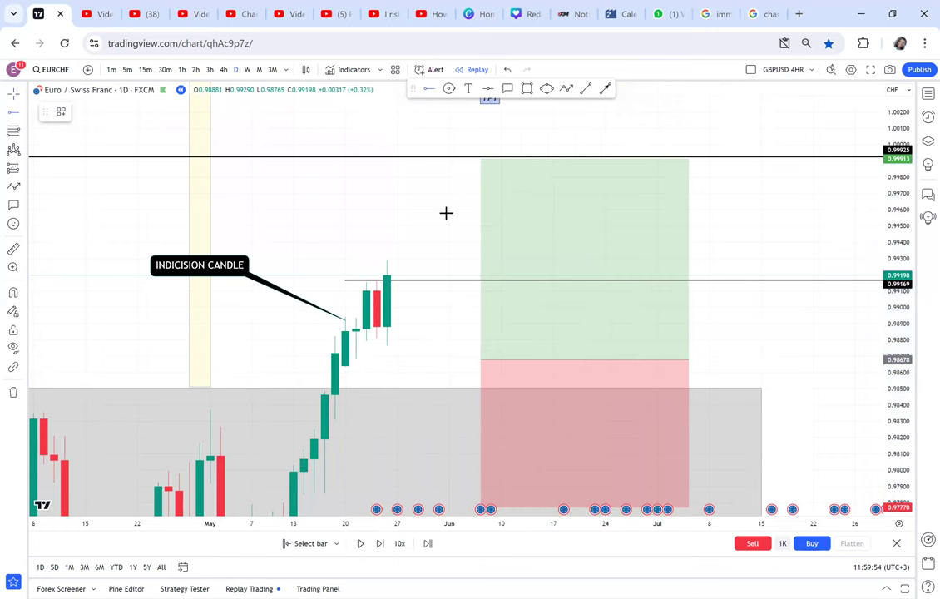
left_click(325, 344)
left_click_drag(418, 327, 443, 307)
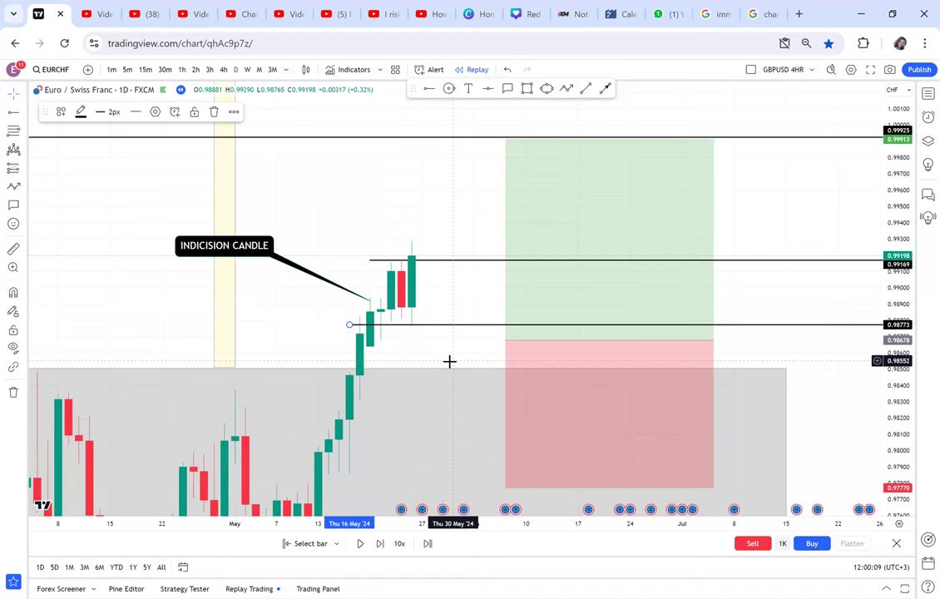
Advance the bar replay by one bar and re-anchor the "INDICISION CANDLE" callout's pointer on 21 May at 0.99021.
scroll(516, 313, "down", 3)
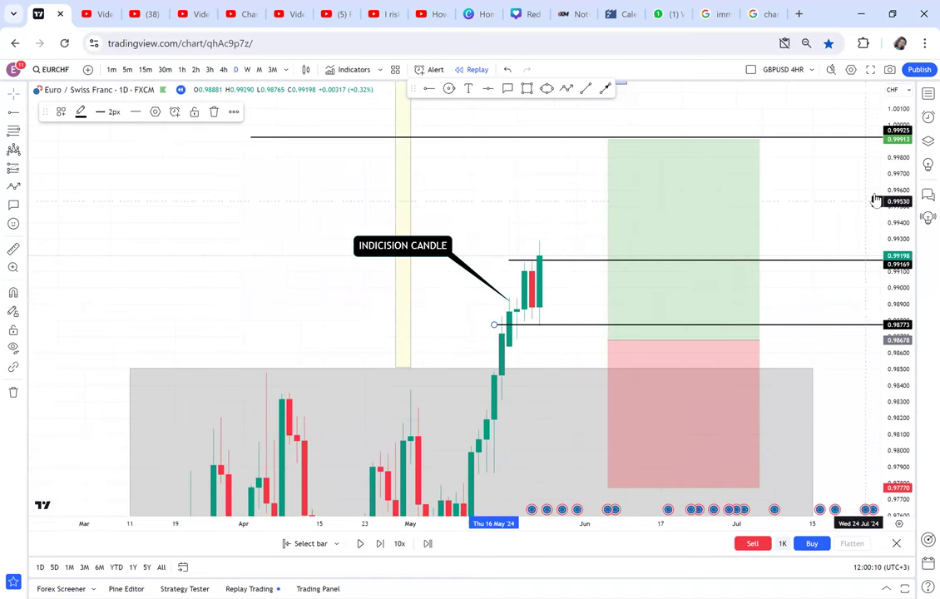
left_click_drag(895, 233, 877, 320)
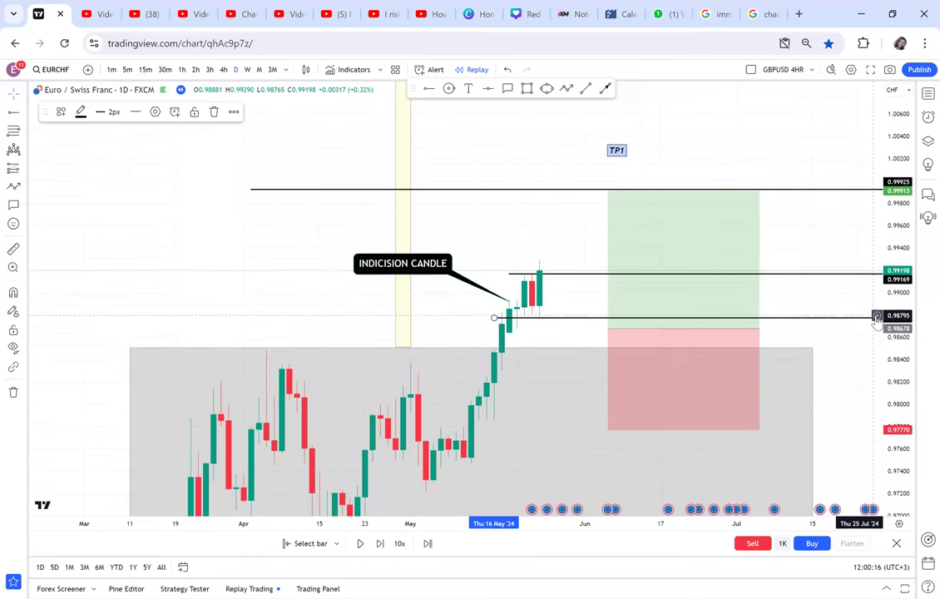
scroll(770, 267, "up", 2)
scroll(680, 274, "up", 1)
left_click_drag(481, 250, 475, 241)
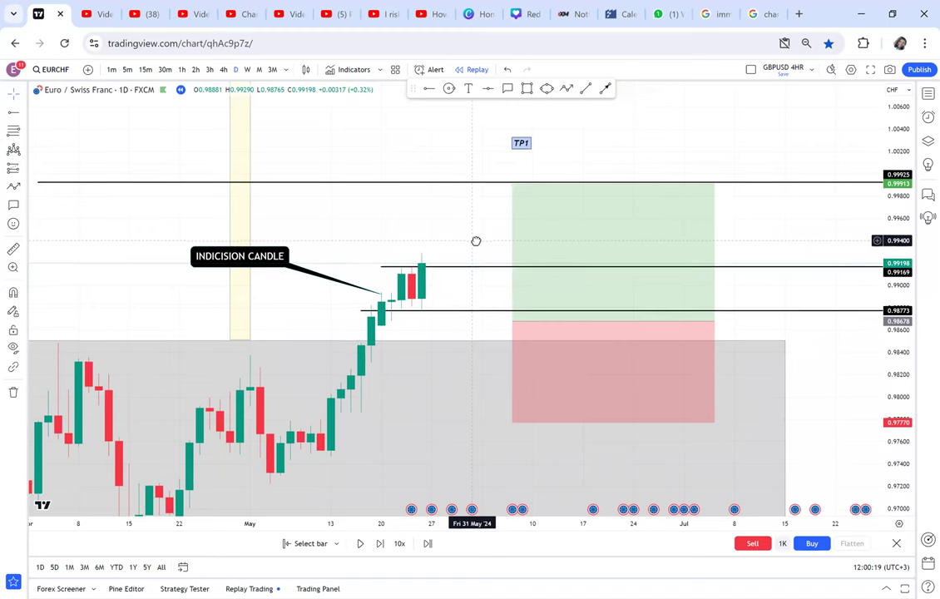
scroll(475, 243, "up", 1)
scroll(416, 416, "up", 1)
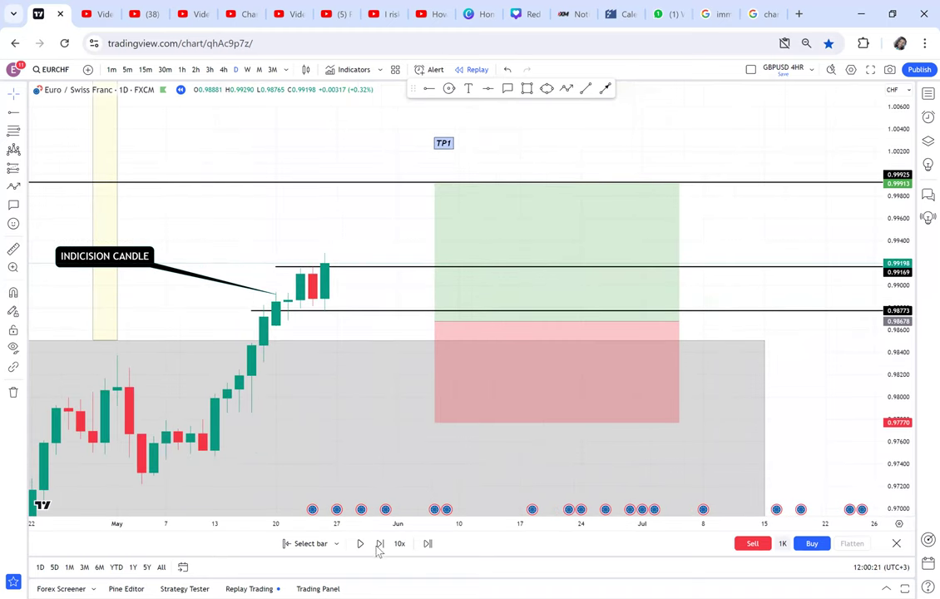
left_click(380, 543)
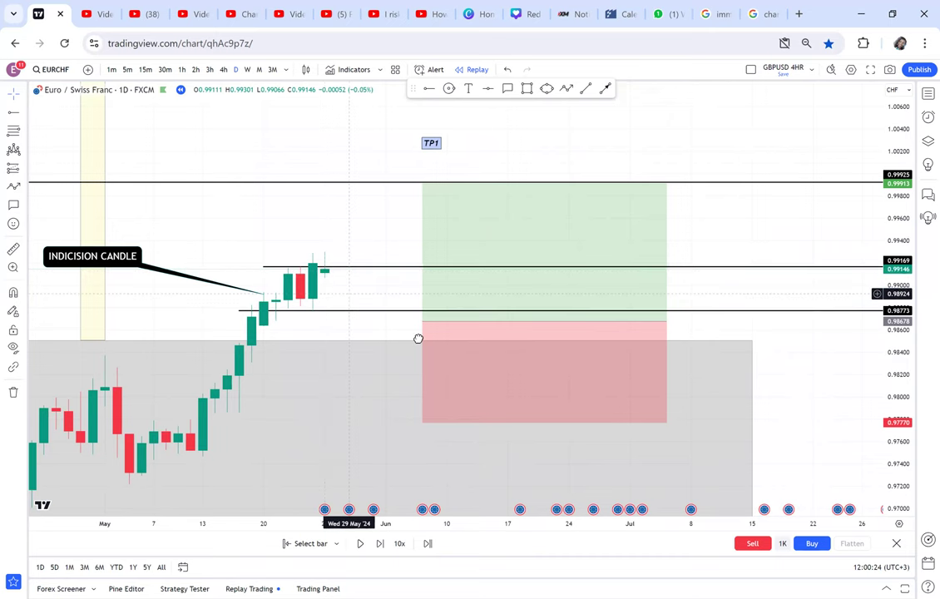
left_click_drag(418, 339, 485, 379)
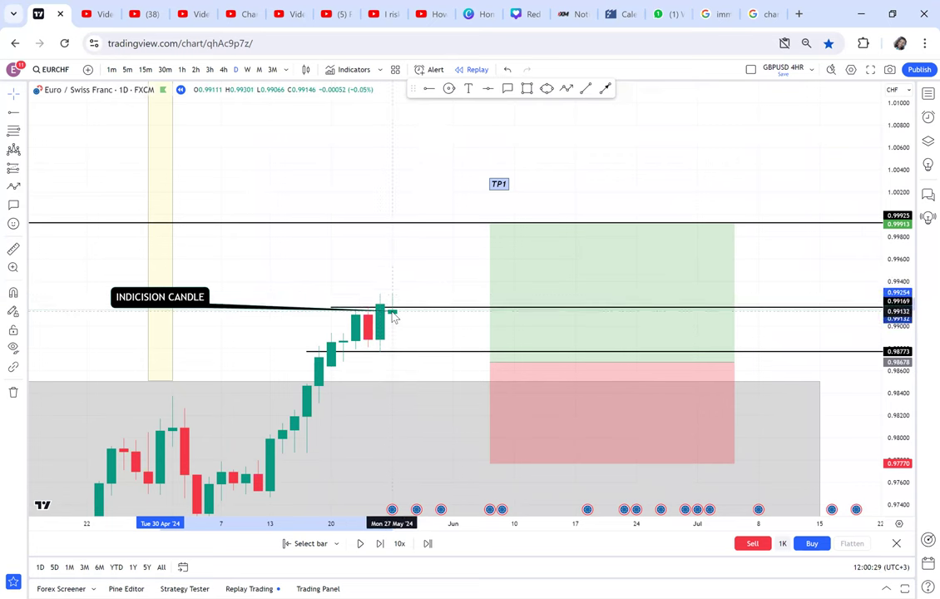
mouse_move(371, 321)
left_mouse_down()
mouse_move(376, 331)
mouse_move(354, 339)
mouse_move(373, 345)
mouse_move(344, 326)
left_mouse_up()
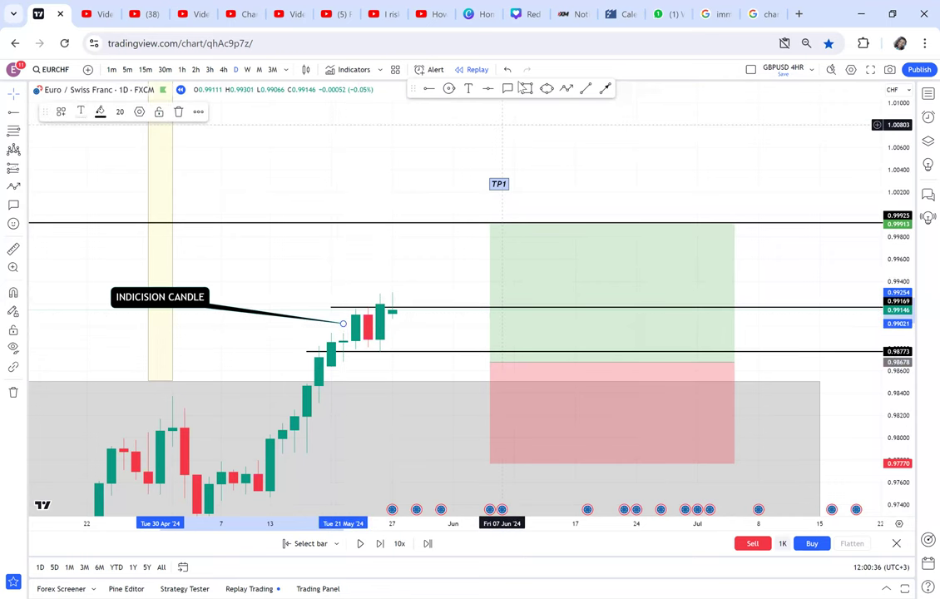
Draw a mock bearish candle after the latest bar as a red-filled rectangle from 0.99151 to 0.98634, and delete it.
left_click(527, 88)
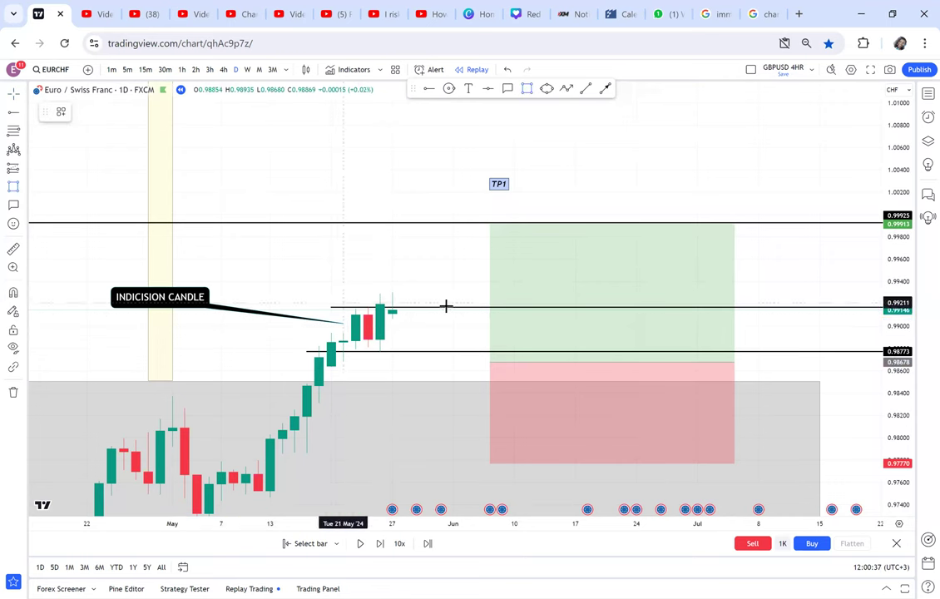
left_click(417, 366)
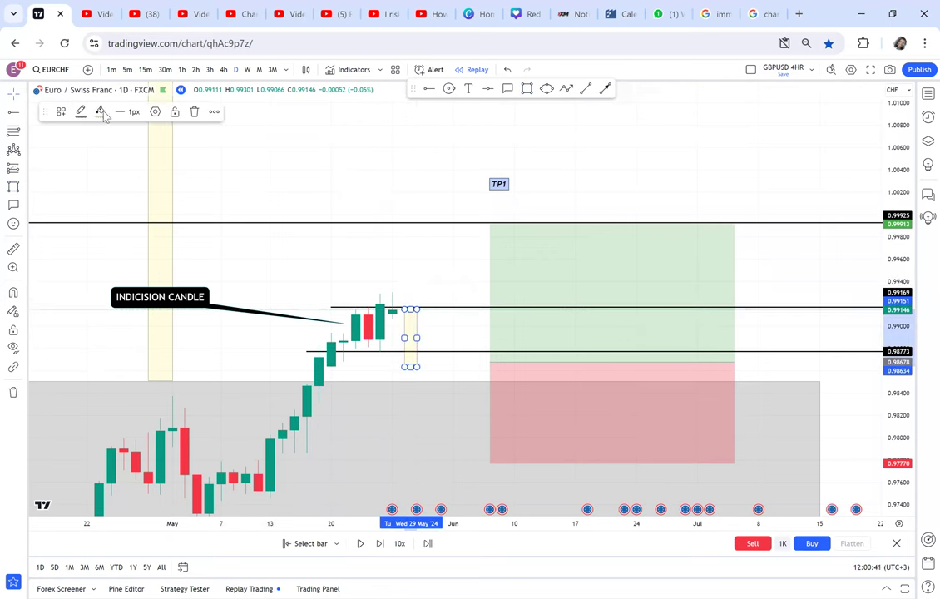
left_click(100, 111)
left_click_drag(176, 274, 179, 272)
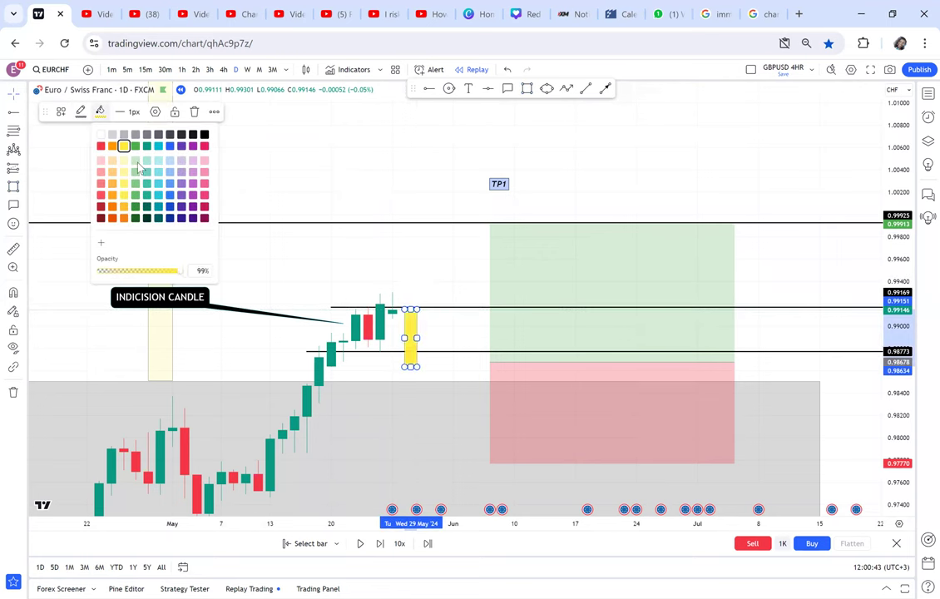
left_click(101, 147)
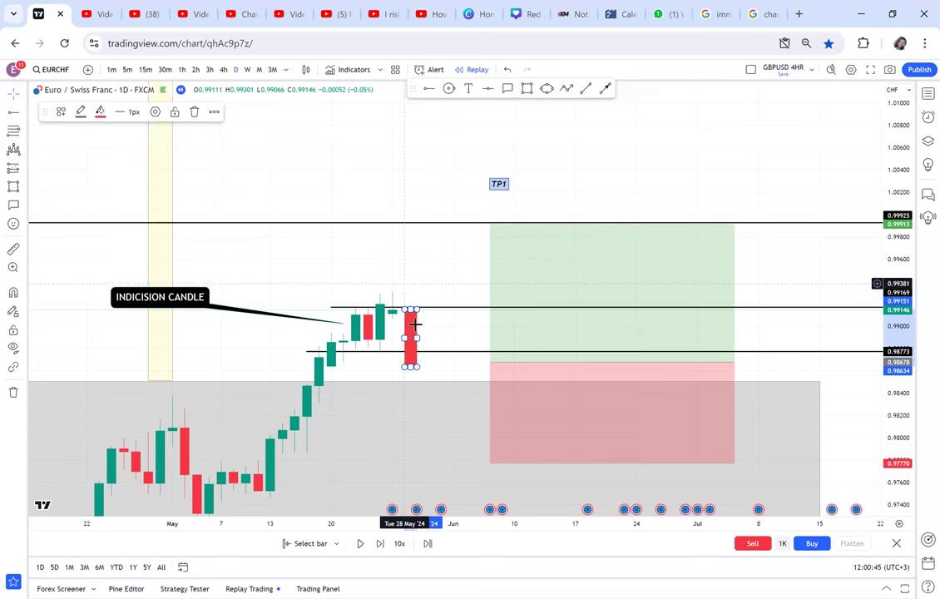
left_click(193, 111)
Advance the bar replay by two bars, up to the 29 May candle.
scroll(458, 279, "down", 2)
left_click_drag(514, 326, 500, 305)
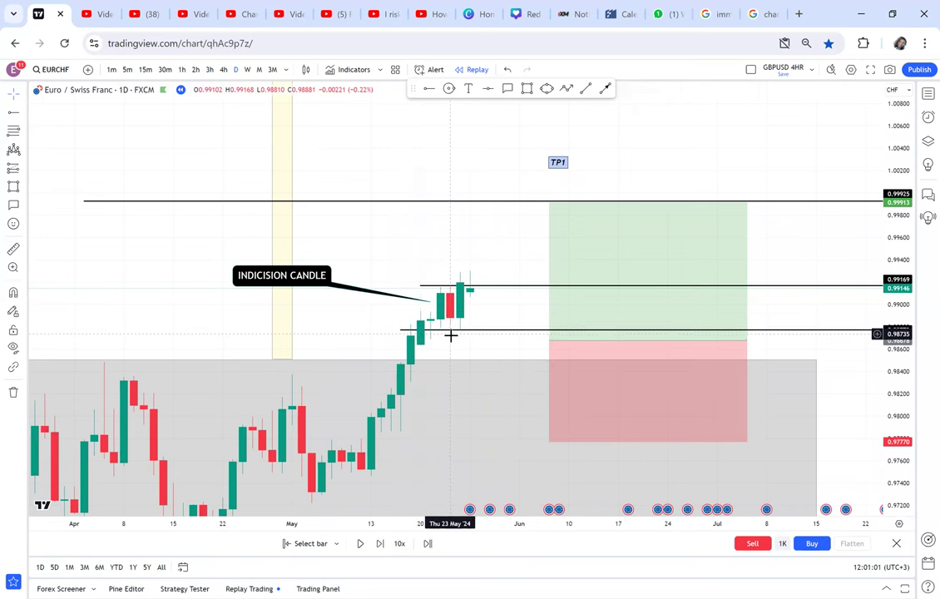
left_click(381, 543)
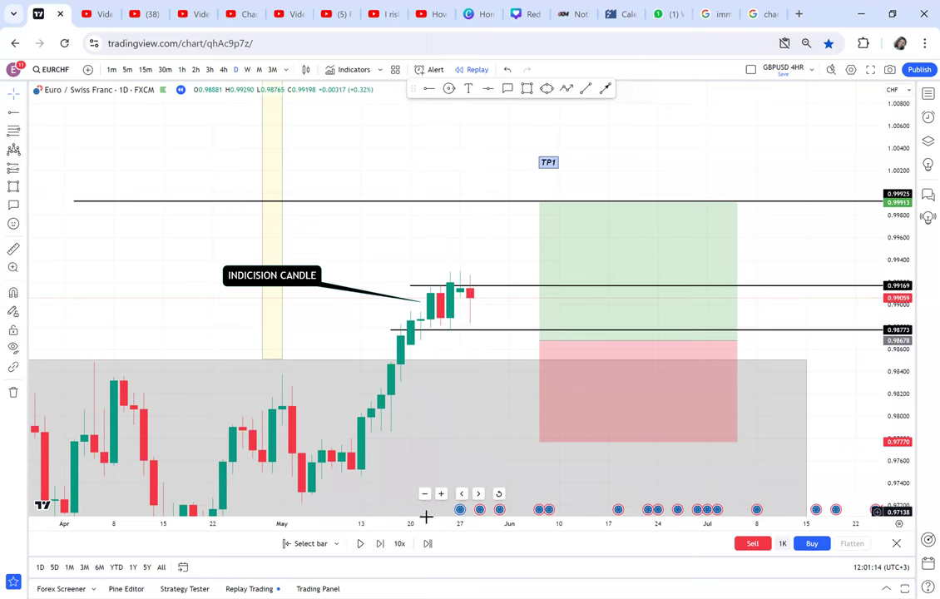
left_click(380, 543)
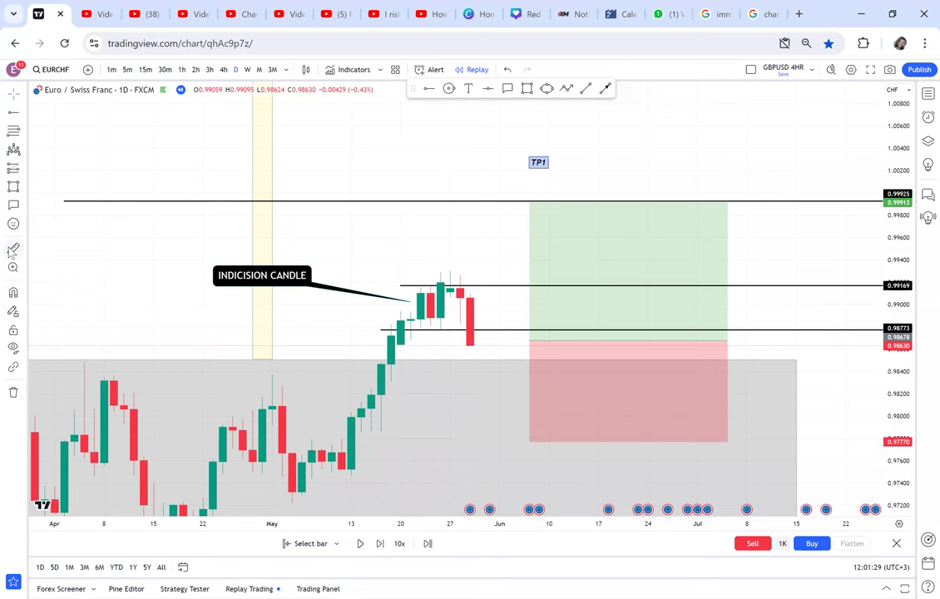
Measure the drop from just under the lower ray to the 29 May candle's close, and review that candle against the earlier range.
left_click(361, 334)
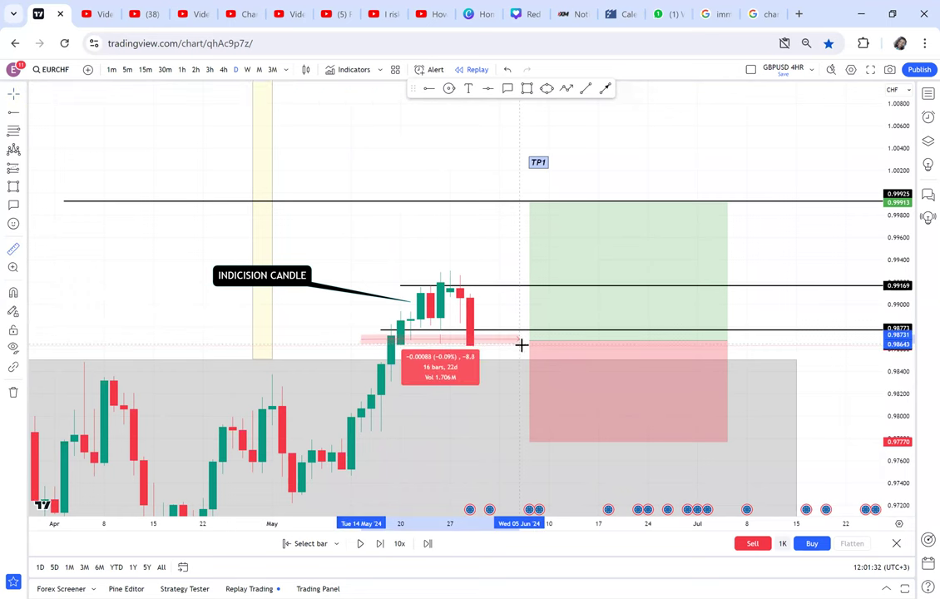
left_click(522, 344)
left_click(502, 302)
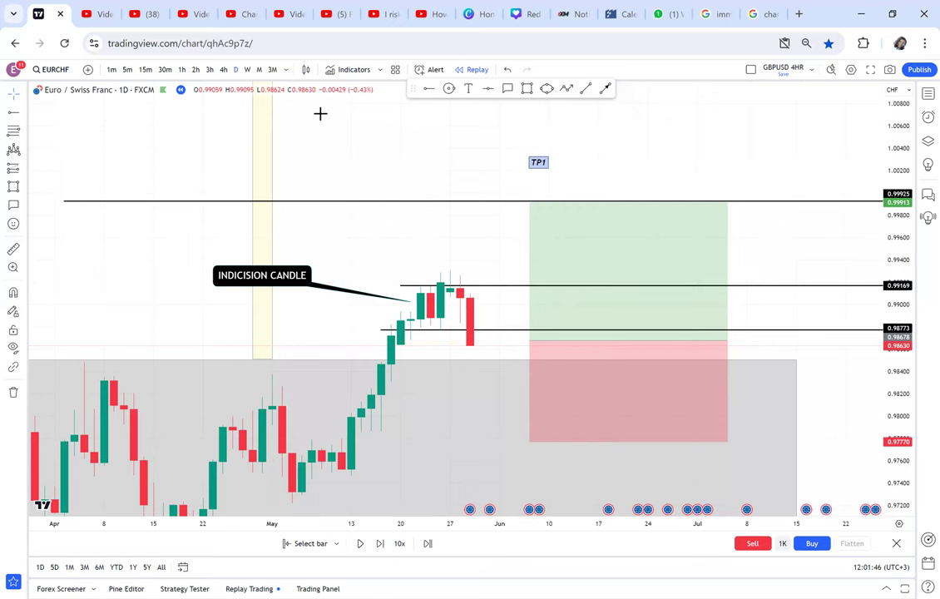
scroll(529, 375, "down", 6)
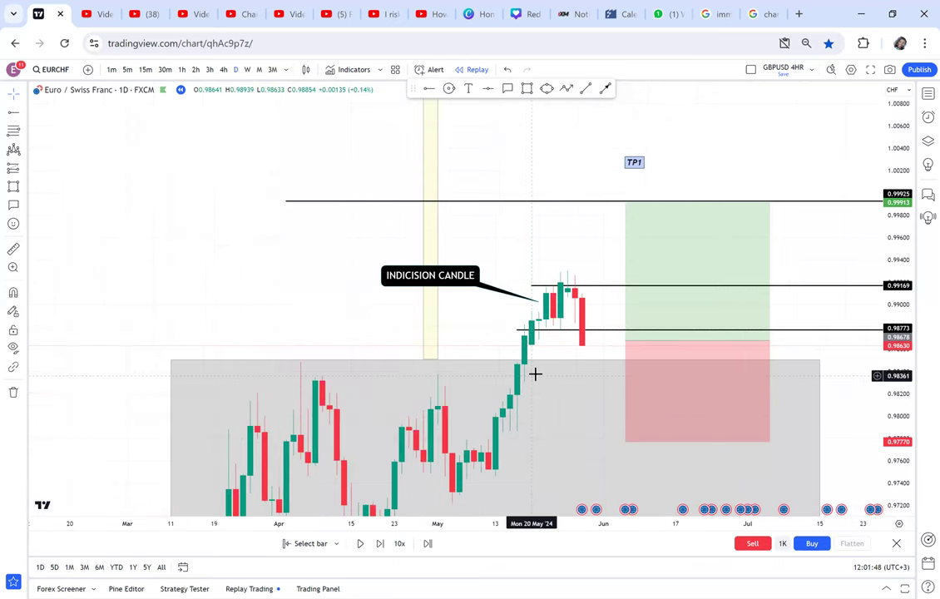
left_click_drag(478, 289, 420, 318)
scroll(510, 277, "down", 1)
scroll(591, 296, "down", 2)
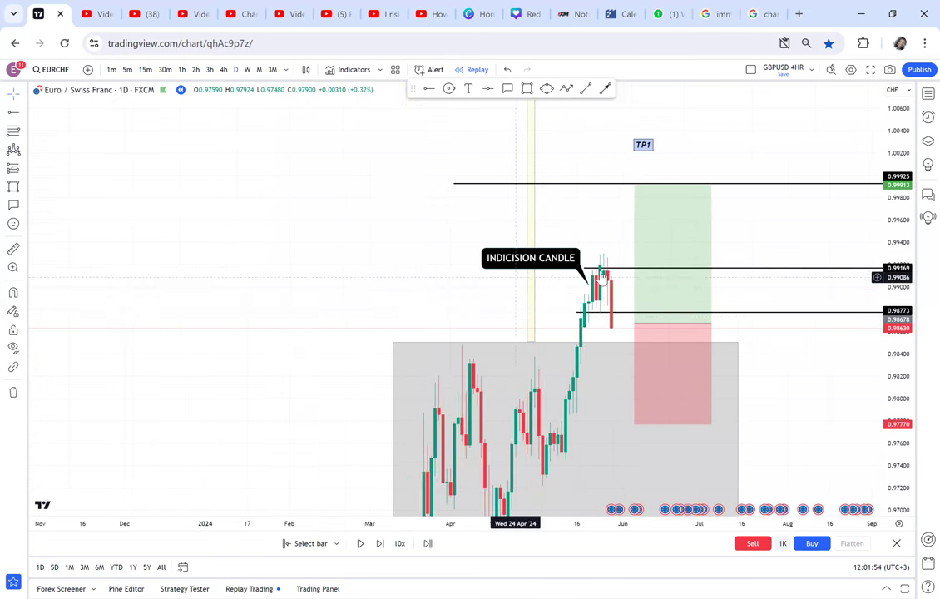
scroll(599, 294, "up", 2)
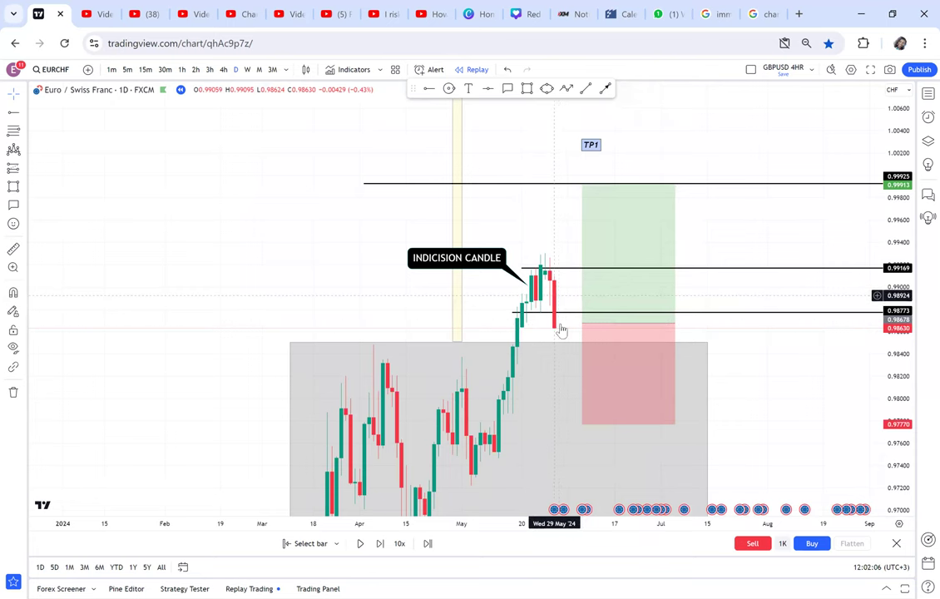
left_click_drag(545, 357, 526, 321)
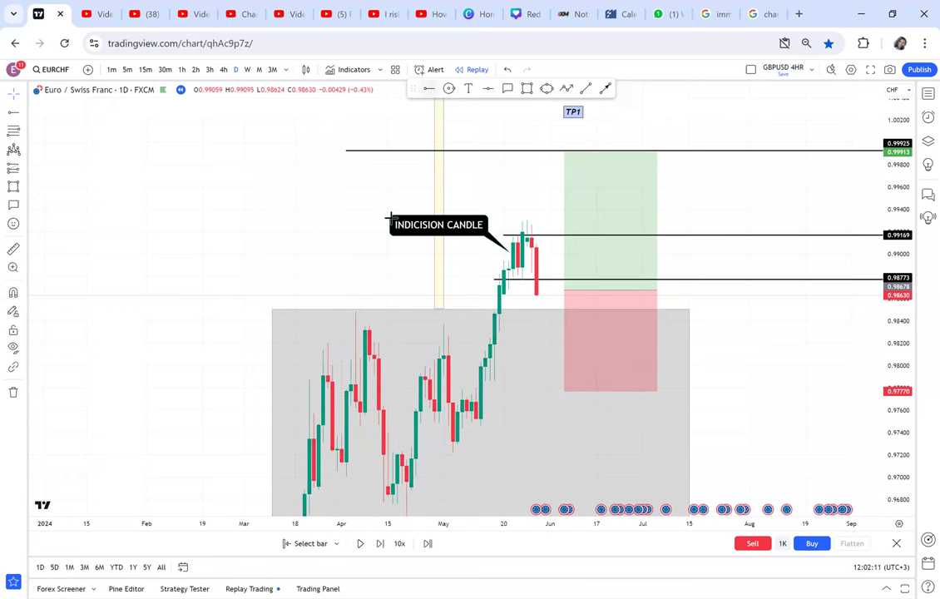
Place a horizontal ray at 0.98500 along the consolidation box's upper edge, and delete the long position and the 0.99169 ray.
left_click(282, 310)
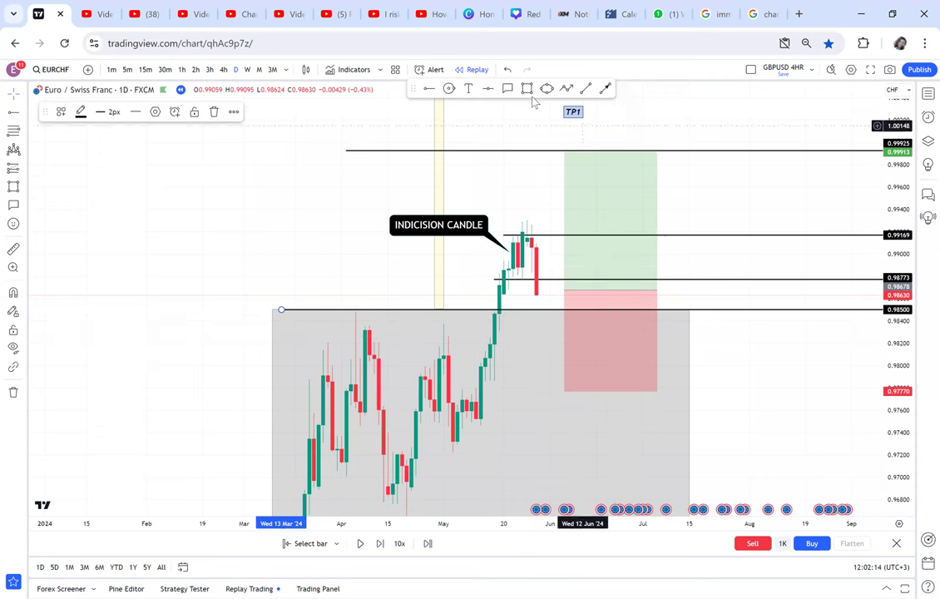
left_click(610, 219)
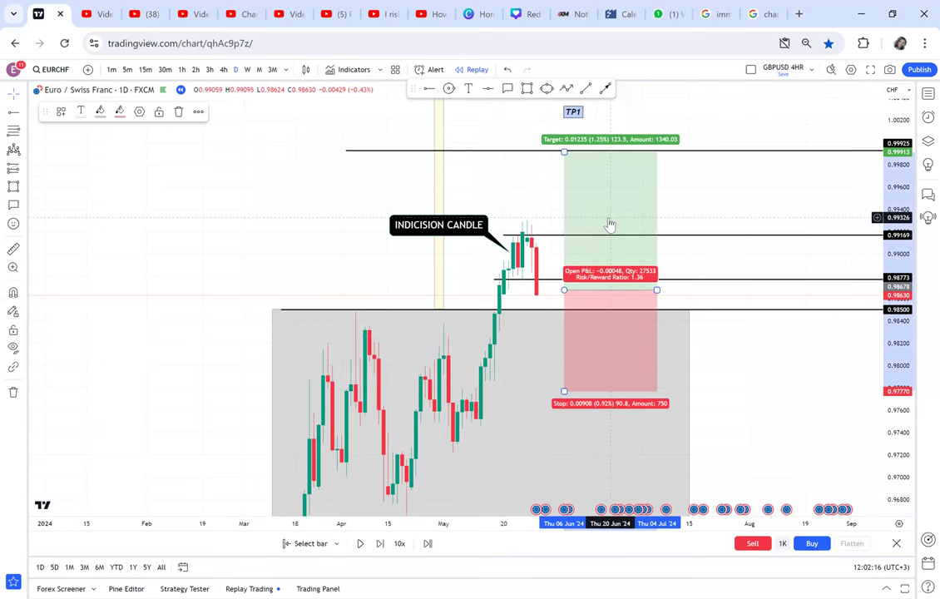
left_click(178, 111)
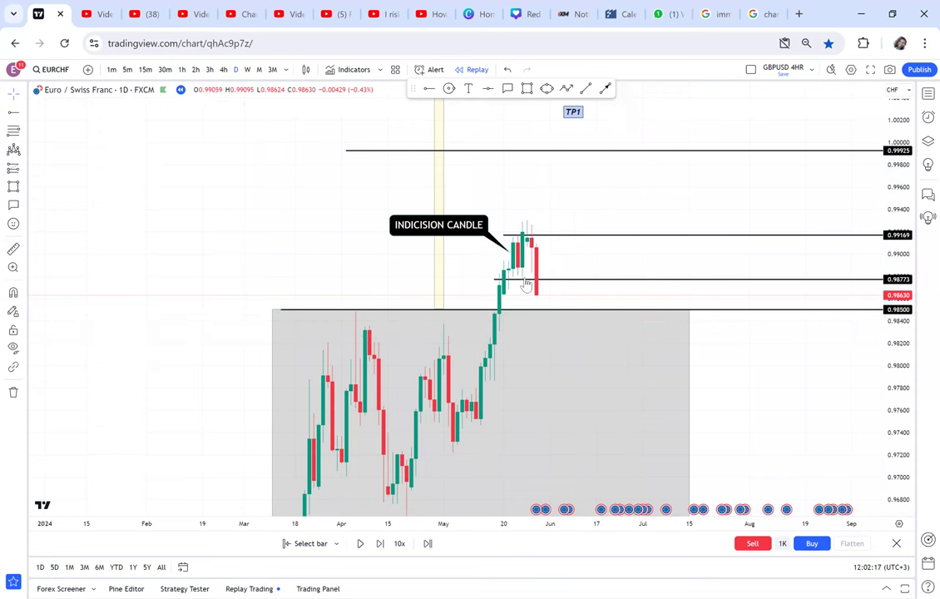
left_click(563, 240)
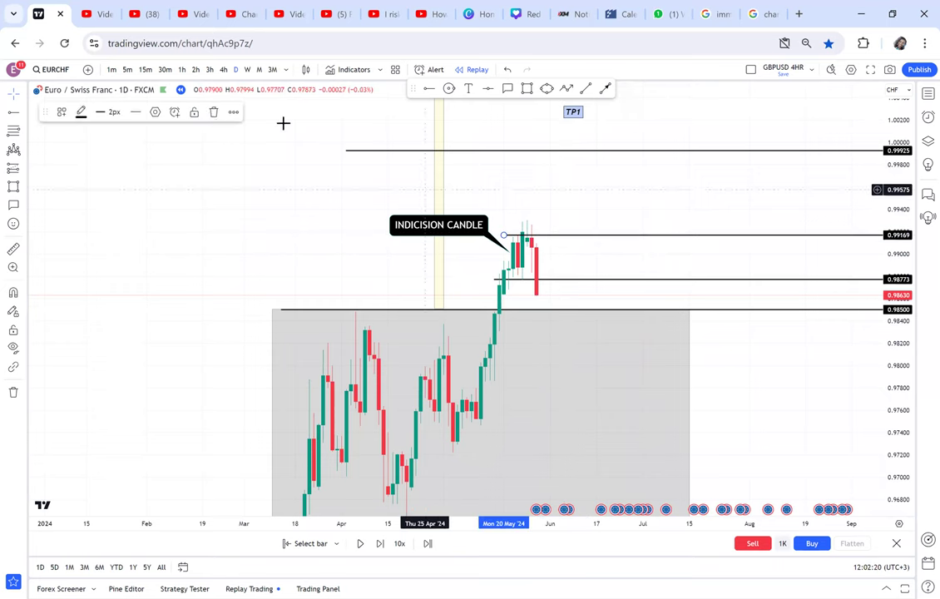
left_click(210, 112)
Advance the bar replay by one bar and measure the drop from just under the 0.98773 ray to the new candle's close.
scroll(542, 232, "up", 2)
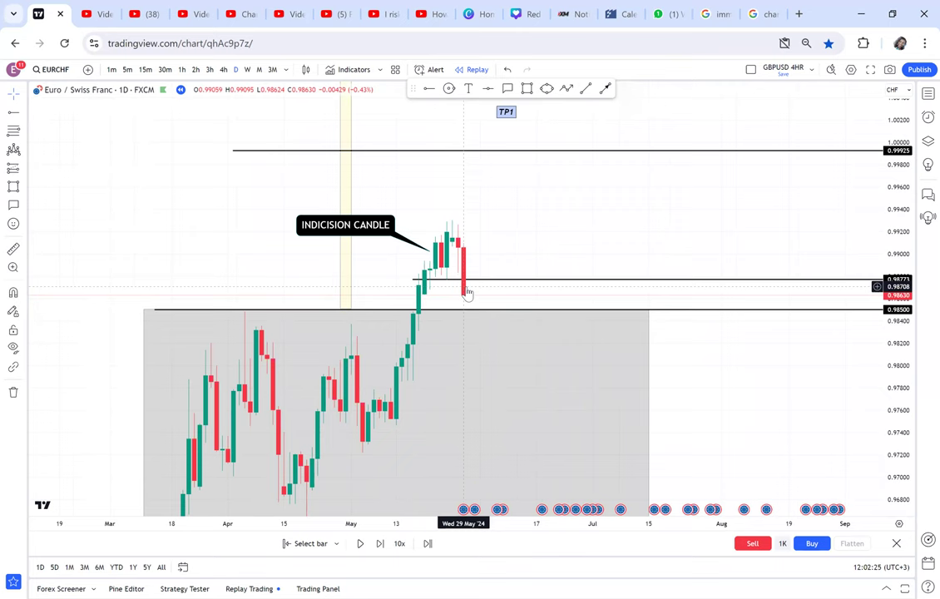
left_click_drag(559, 235, 630, 248)
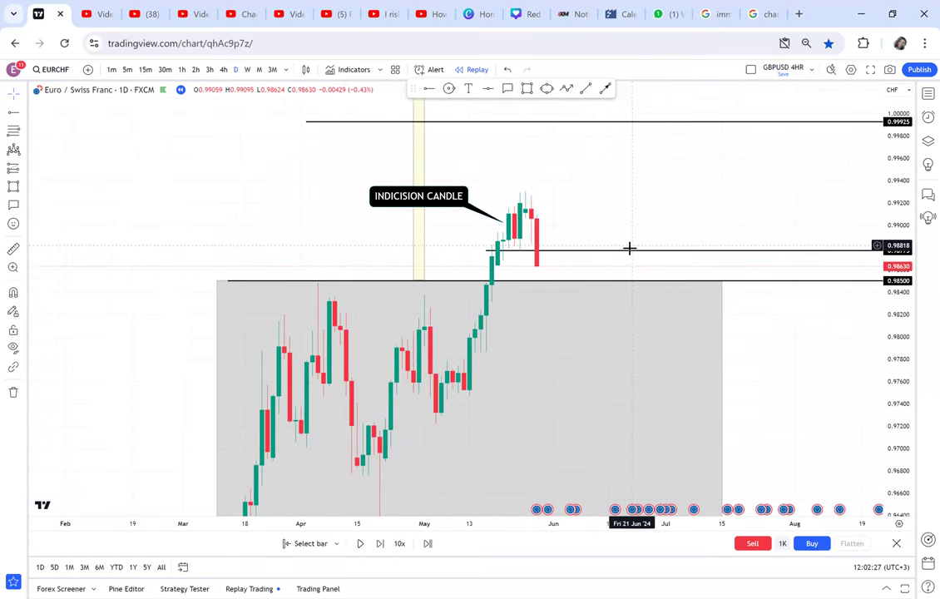
scroll(630, 248, "down", 2)
scroll(630, 245, "up", 2)
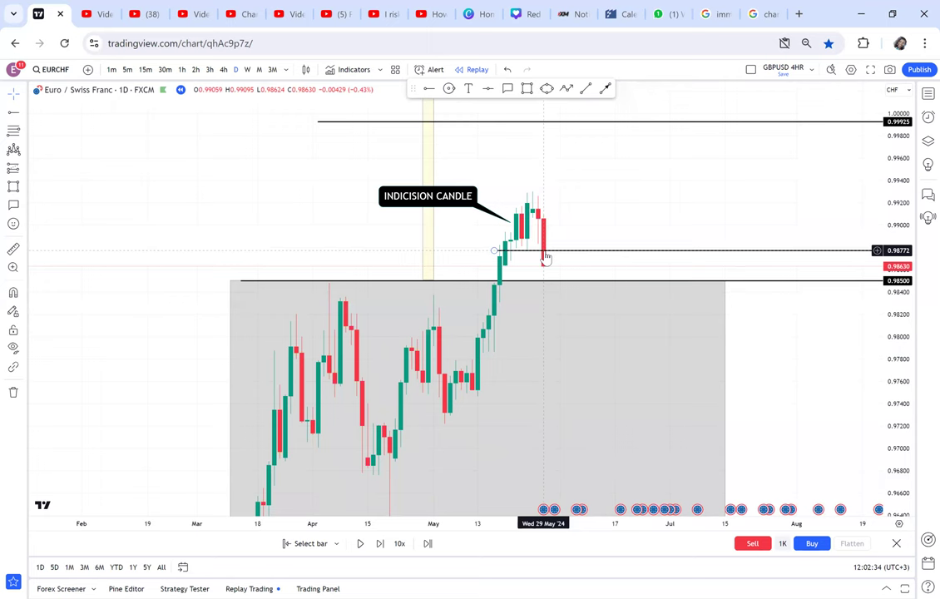
left_click(380, 545)
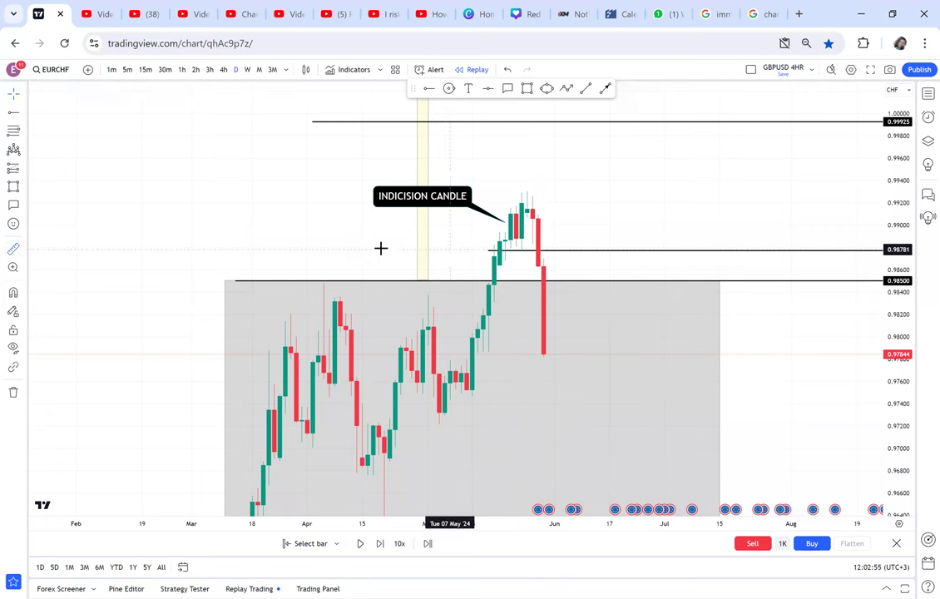
left_click(456, 255)
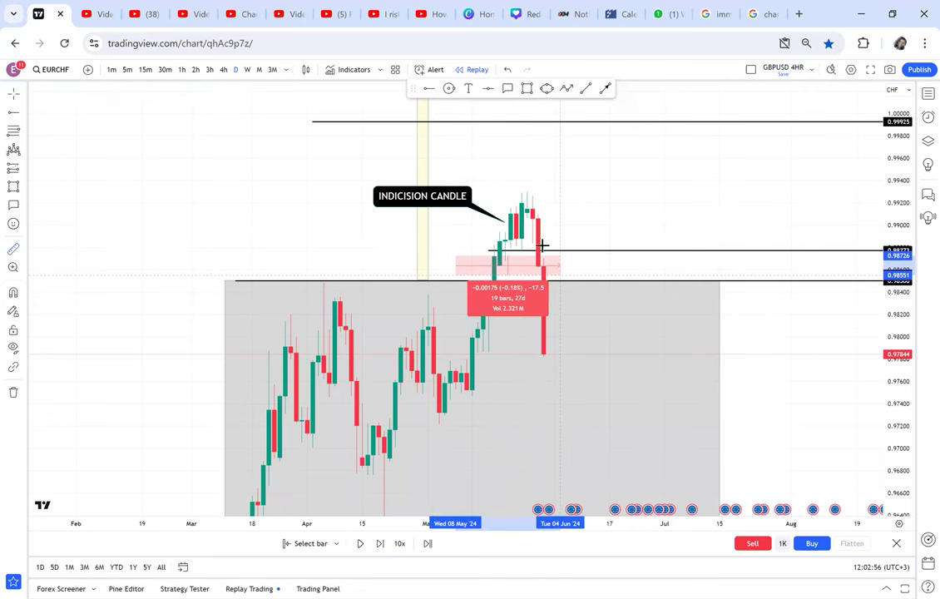
left_click(580, 356)
left_click(629, 241)
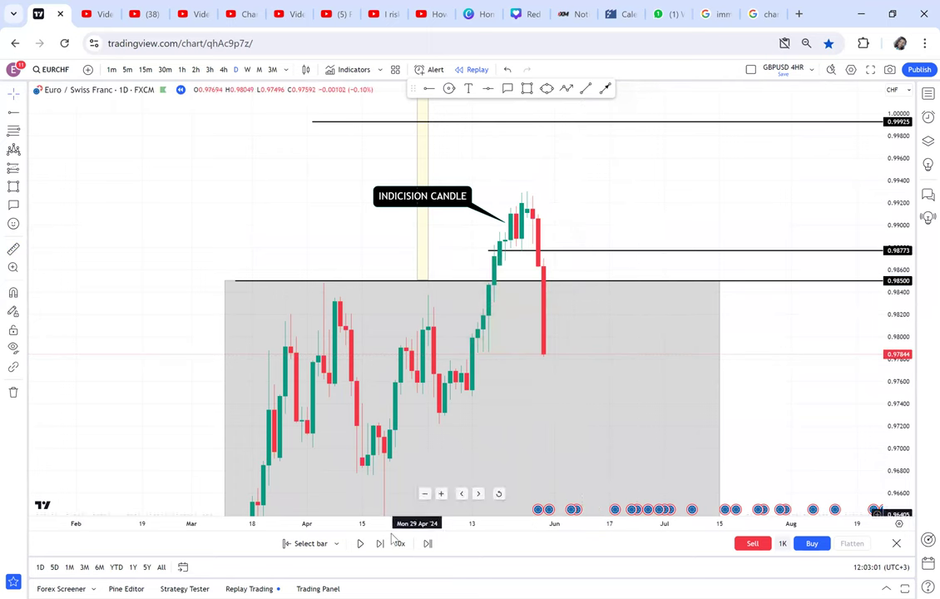
Advance the bar replay to the 31 May candle and measure the drop from just under the 0.98773 ray to that candle's lows.
left_click(382, 543)
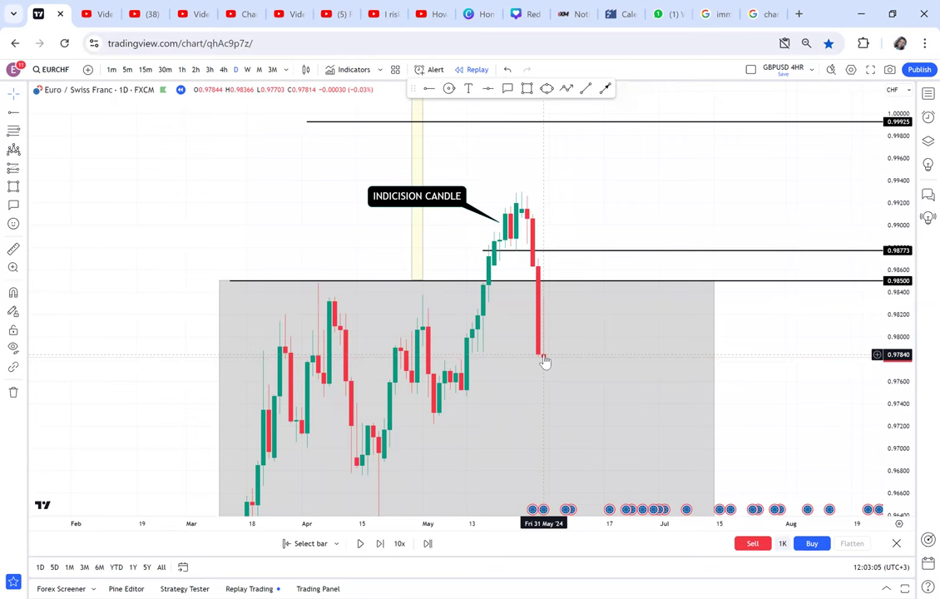
scroll(632, 203, "up", 1)
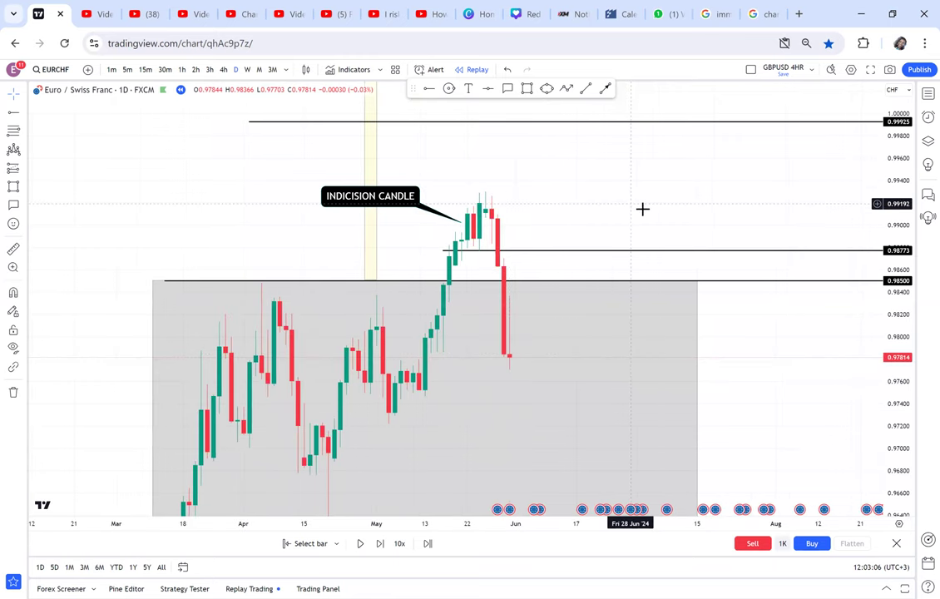
scroll(808, 201, "down", 2)
left_click_drag(899, 218, 843, 242)
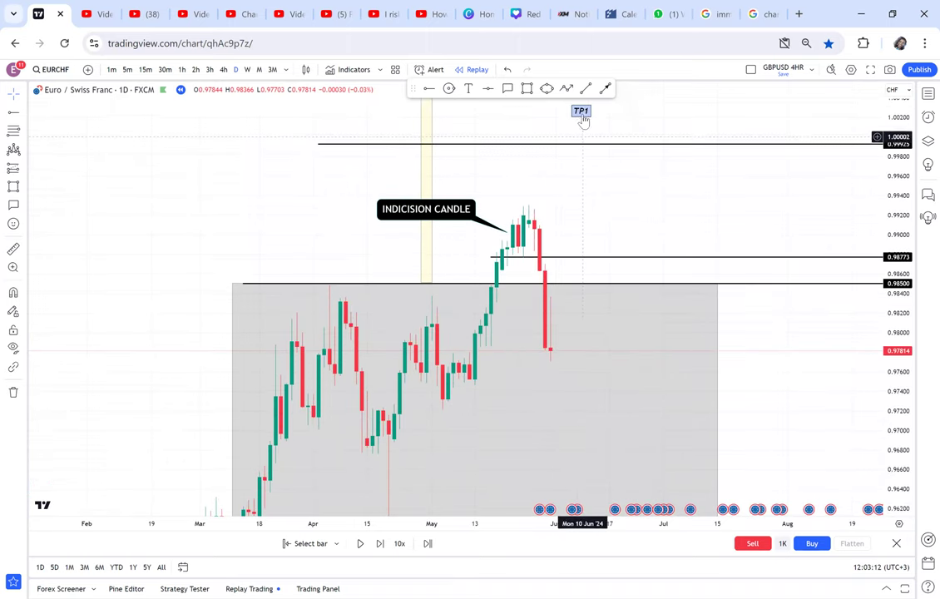
left_click(13, 266)
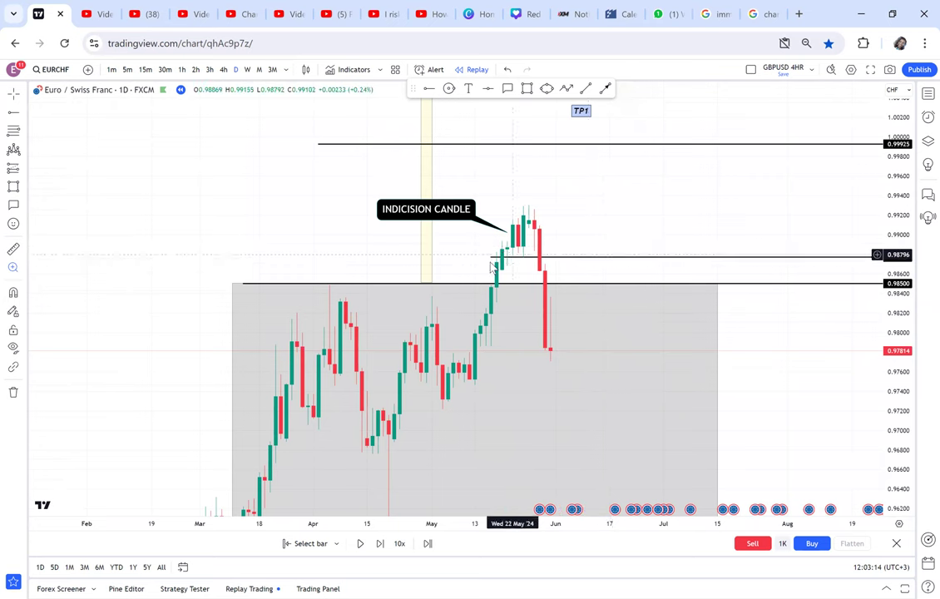
left_click(13, 250)
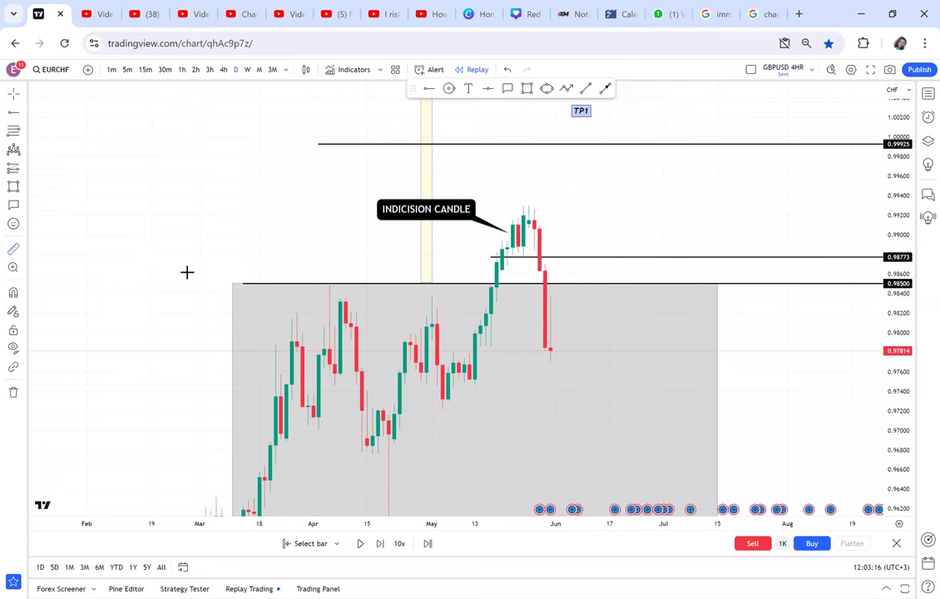
left_click(491, 261)
left_click(648, 359)
left_click(695, 227)
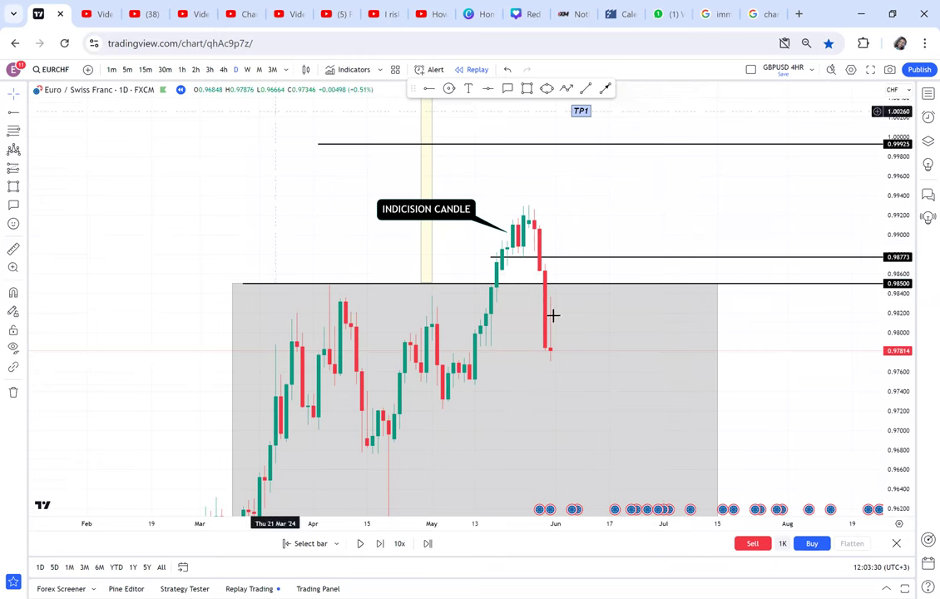
Switch the EURCHF chart to the weekly timeframe and bring the 2023 highs and the latest candle into view together.
left_click(247, 69)
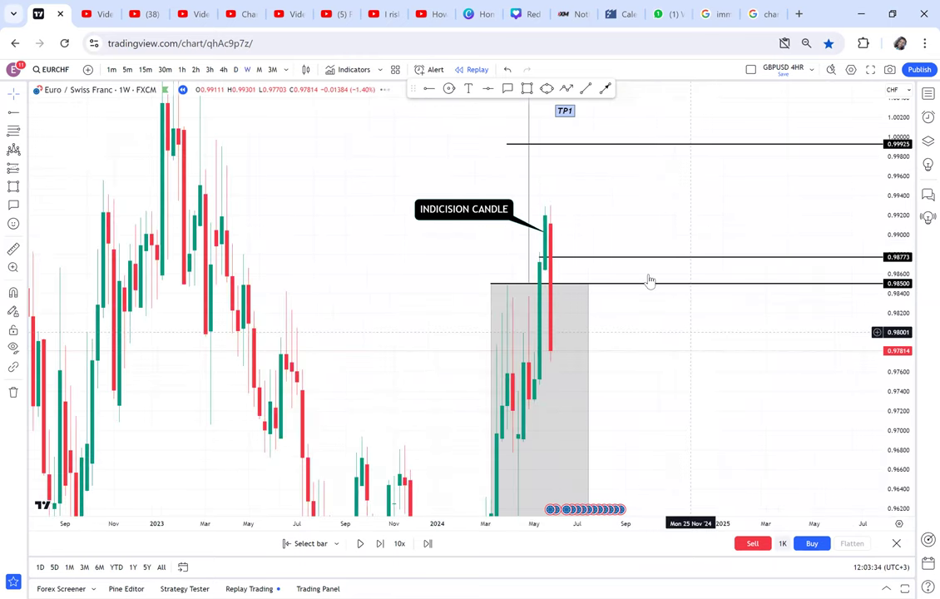
scroll(470, 262, "up", 2)
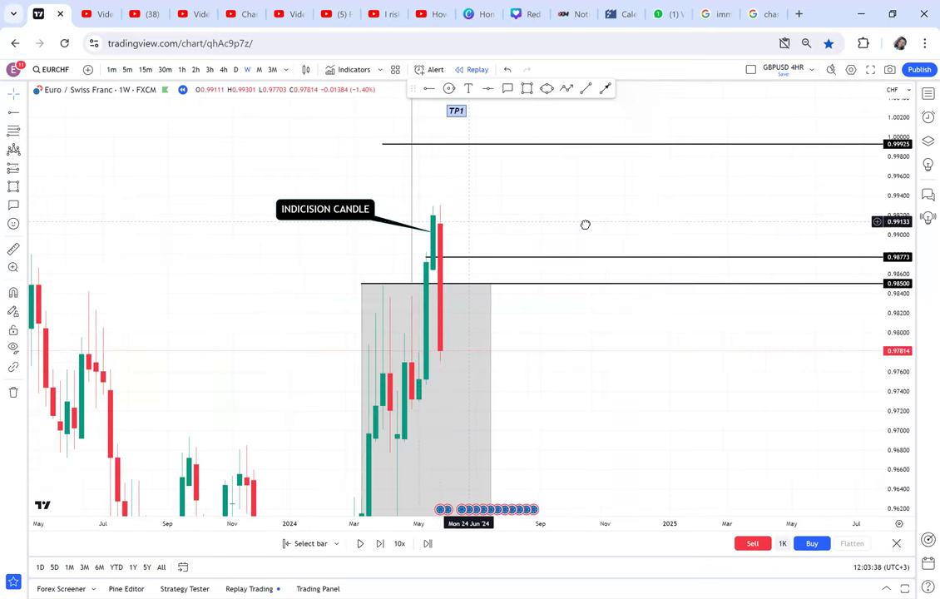
left_click_drag(585, 224, 640, 230)
Draw an arrow at about 0.9912 from the 27 May 2024 candle back to the 3 April 2023 candle, and delete it.
left_click(608, 89)
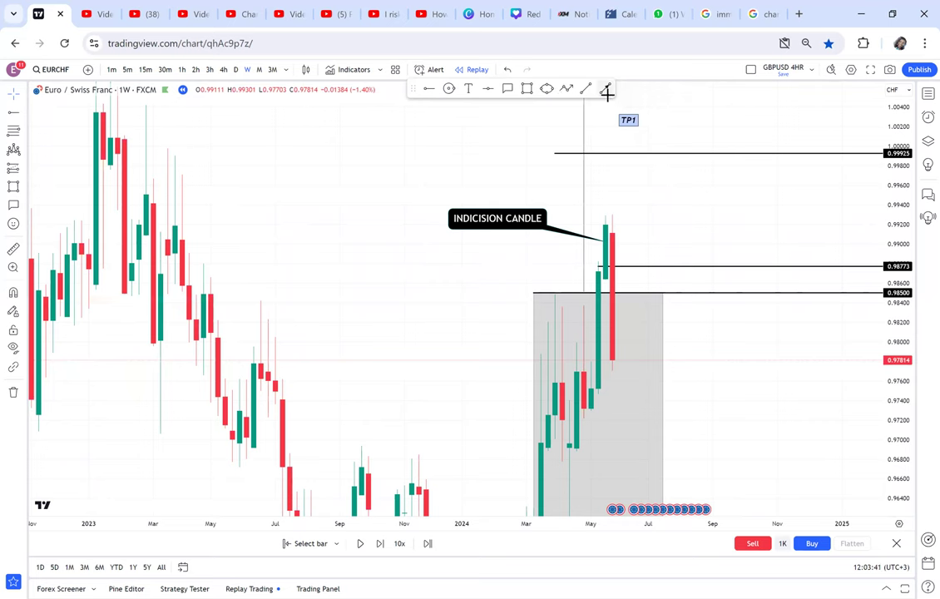
left_click(609, 233)
left_click(200, 232)
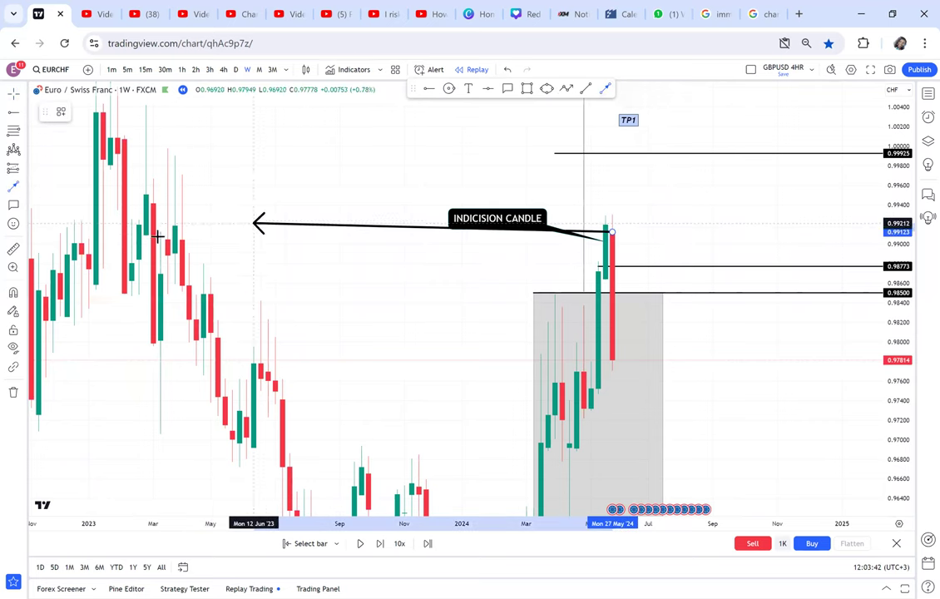
left_click_drag(180, 231, 182, 232)
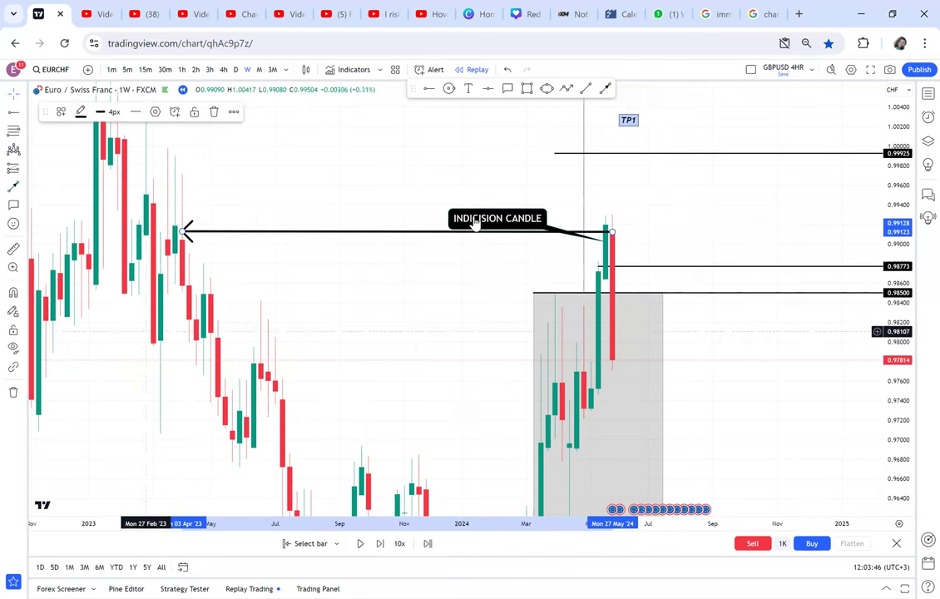
left_click(214, 114)
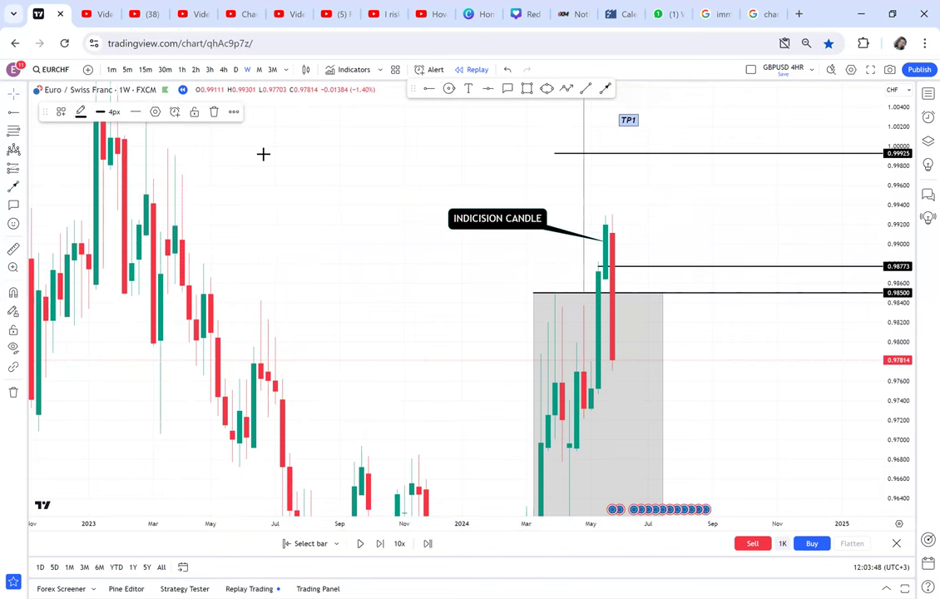
Draw a resistance rectangle from 6 March 2023 at 0.99955 to 1 July 2024 at 0.99191, filled black at 12% opacity.
left_click(527, 88)
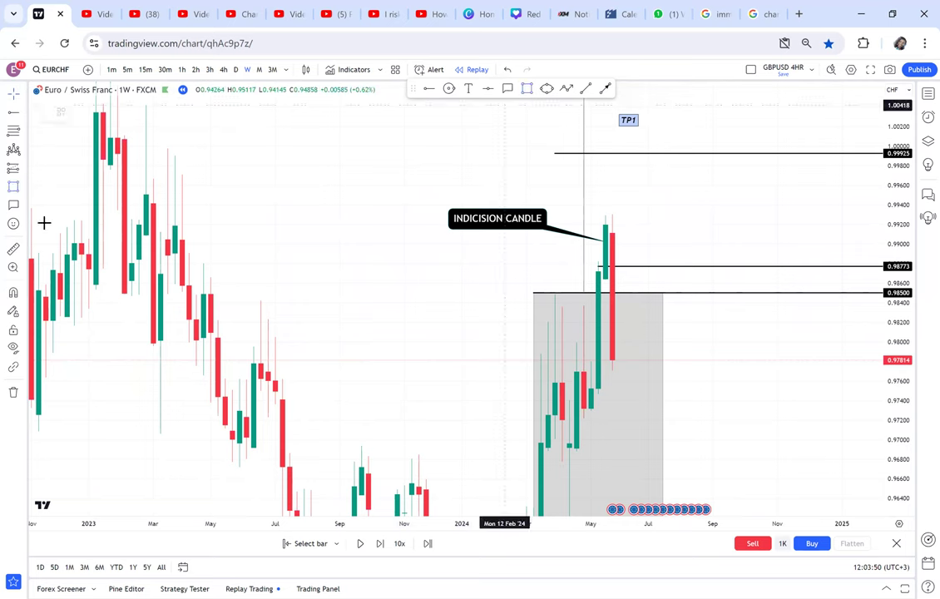
left_click_drag(151, 151, 648, 224)
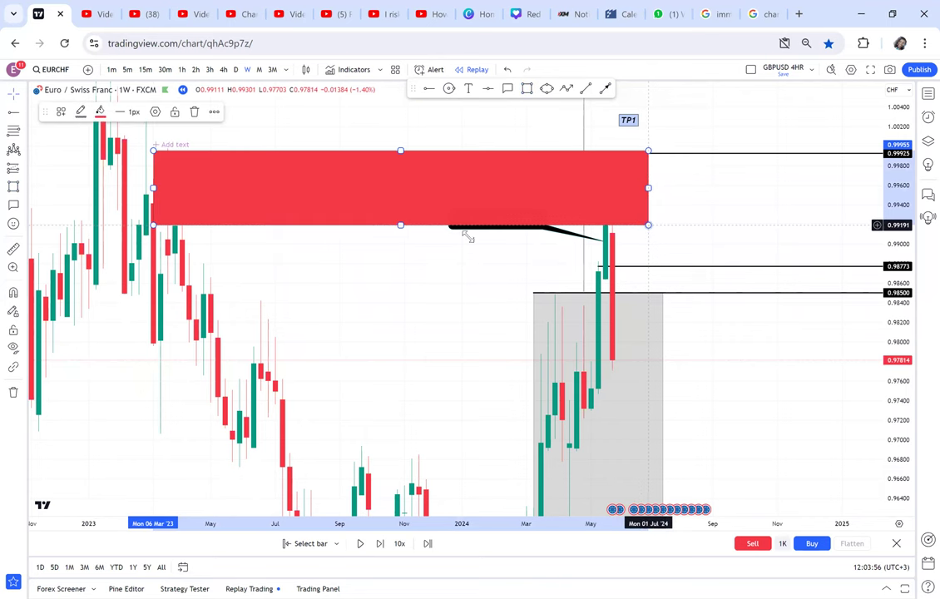
left_click(101, 112)
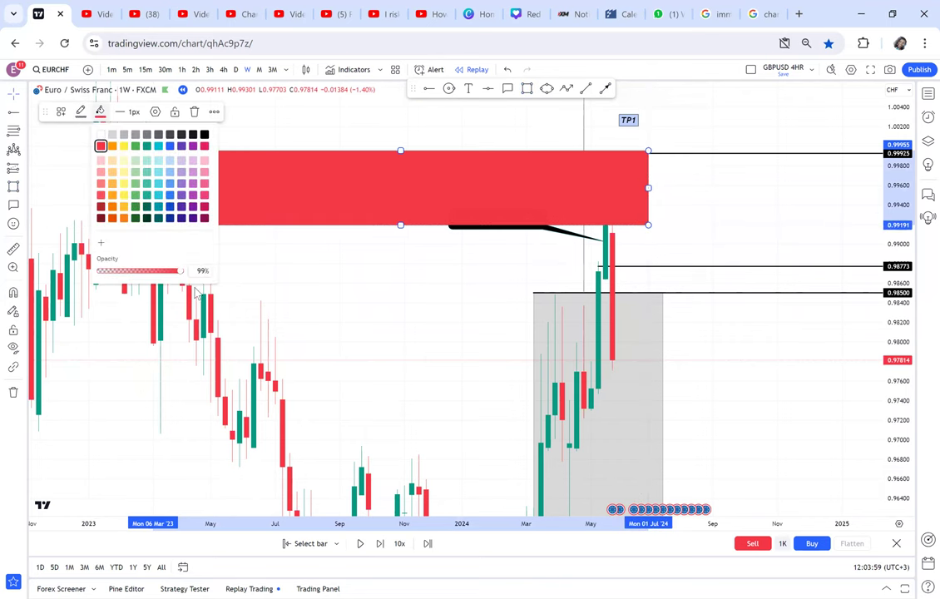
left_click_drag(181, 271, 109, 274)
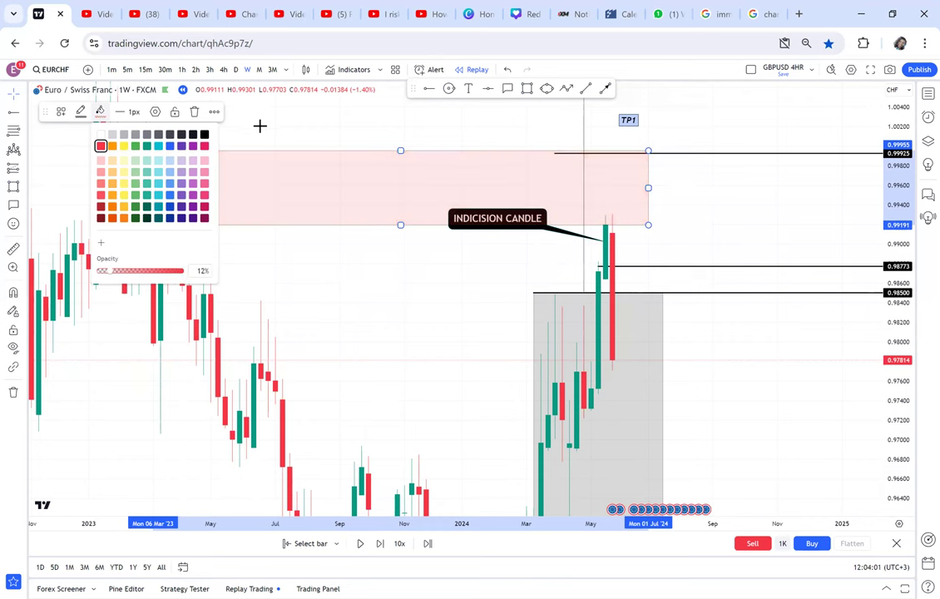
left_click(204, 134)
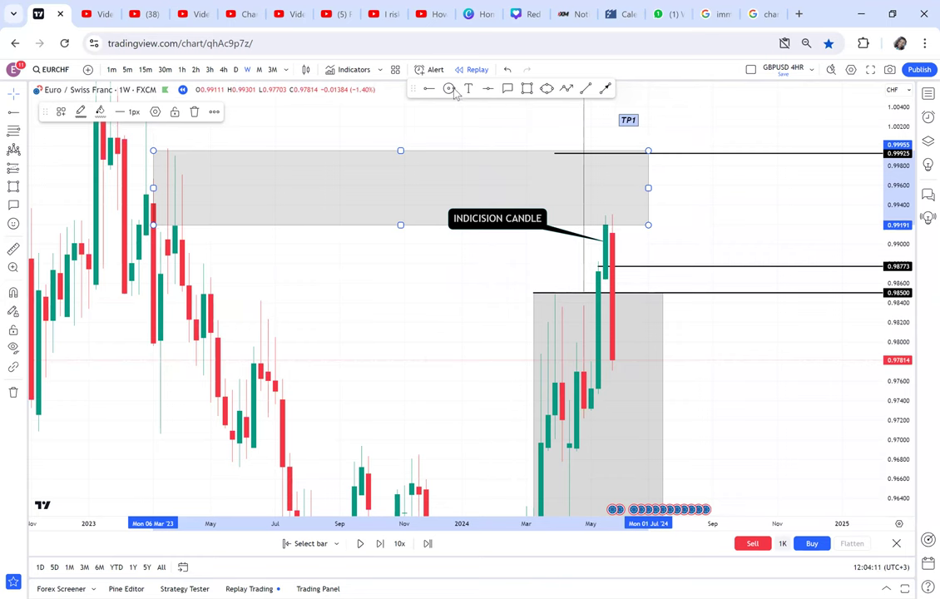
Circle the early-2023 wicks inside the resistance rectangle, centred at about 0.9965, and add a smaller circle around the May 2024 highs.
left_click(449, 88)
left_click(175, 181)
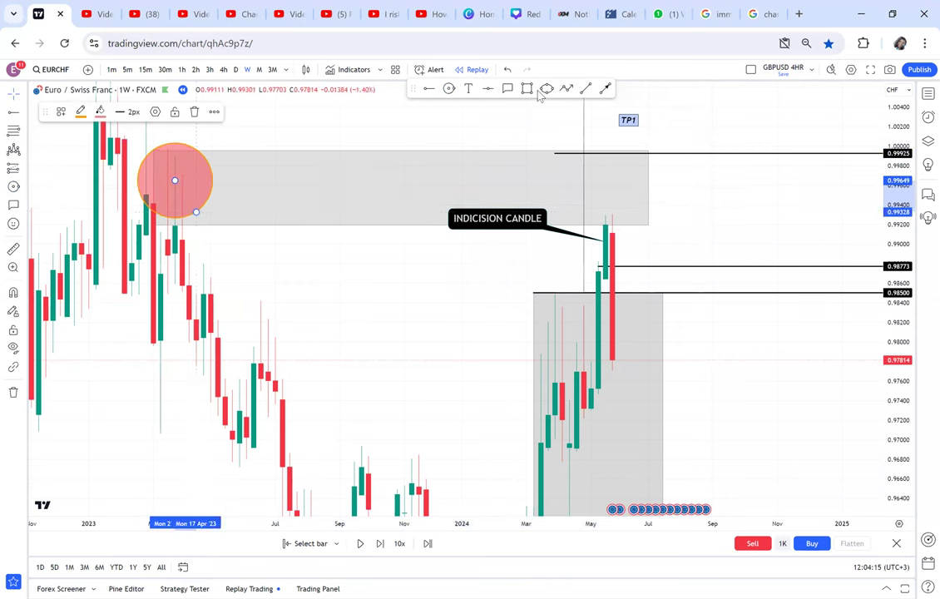
left_click(449, 89)
left_click(597, 207)
left_click(609, 219)
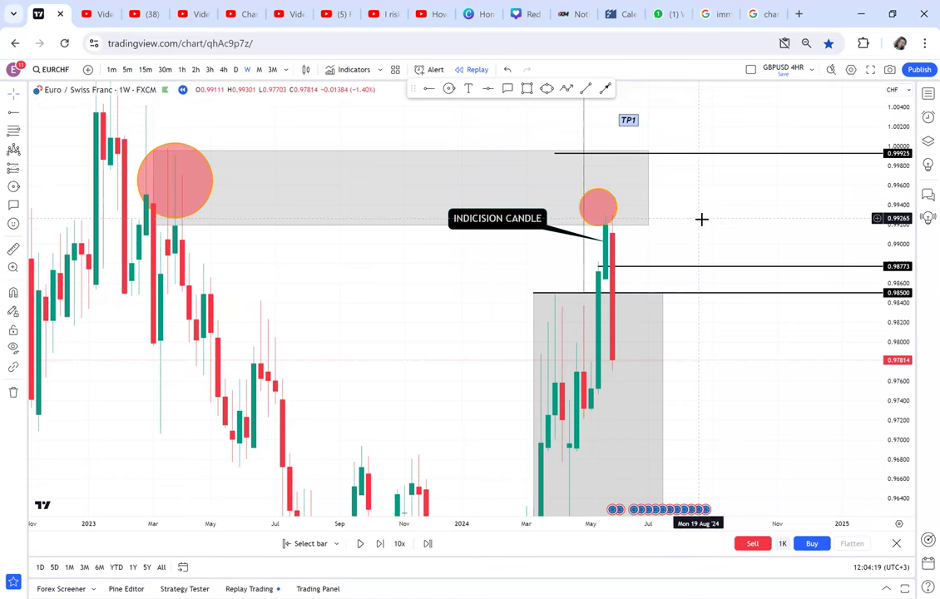
Switch the chart to the monthly timeframe and bring the resistance rectangle and the May 2024 candle into view.
left_click_drag(701, 218, 706, 239)
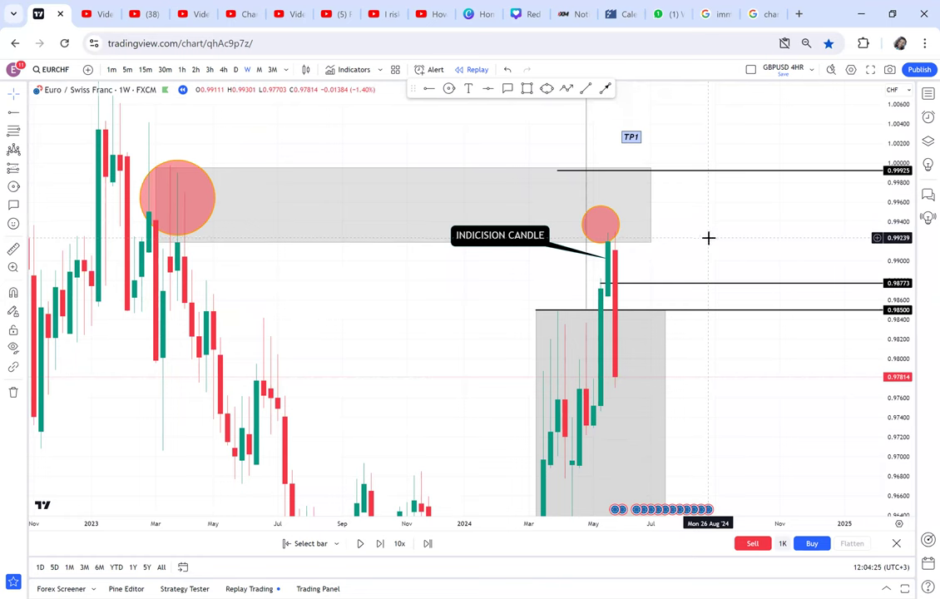
left_click(259, 69)
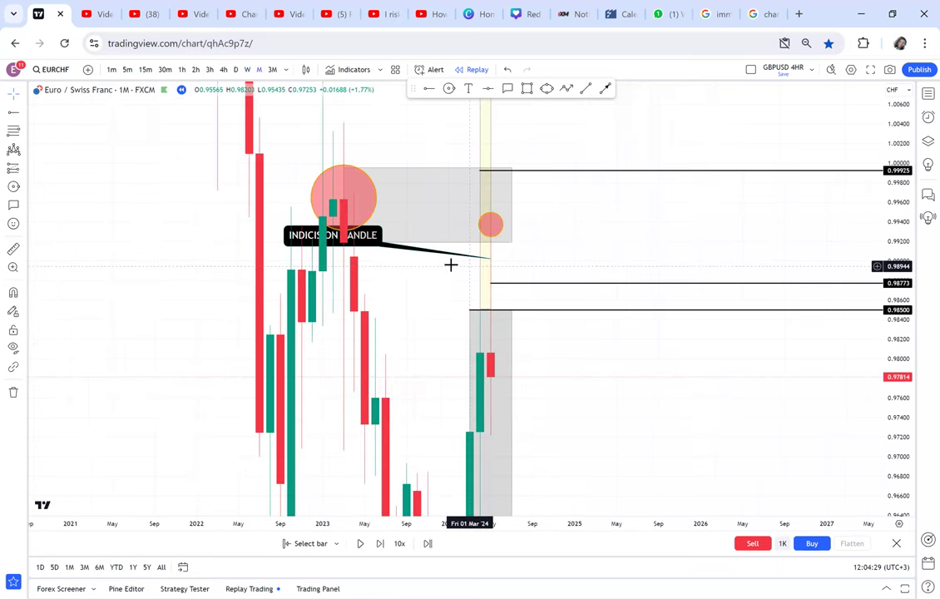
scroll(567, 238, "right", 3)
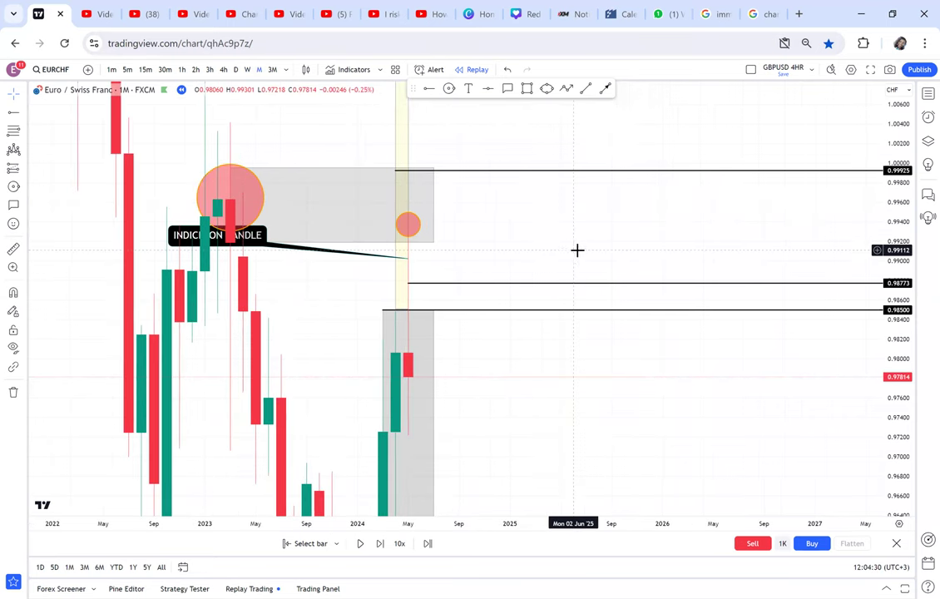
Switch the EURCHF chart from the monthly to the weekly timeframe.
scroll(562, 258, "right", 4)
scroll(564, 257, "left", 2)
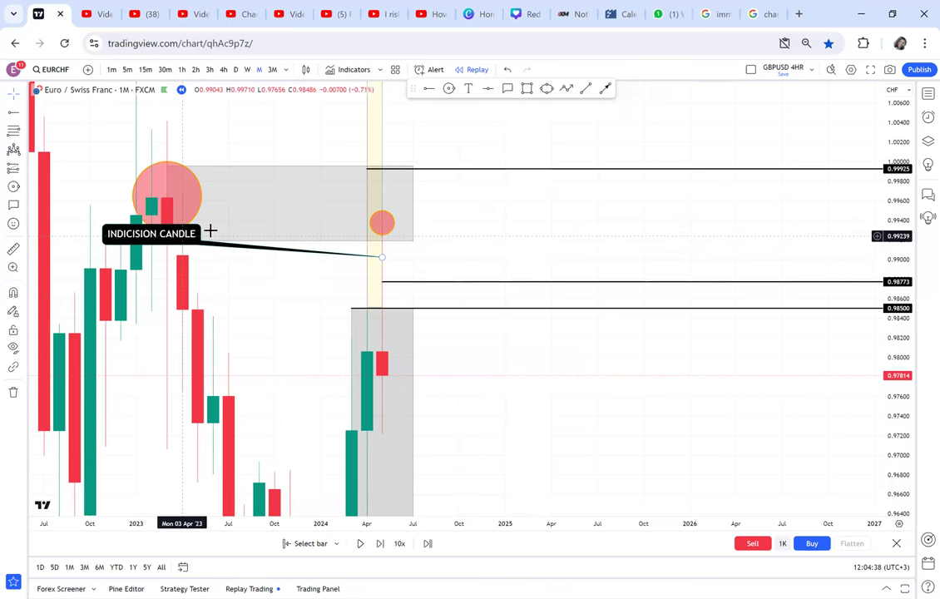
left_click(169, 177)
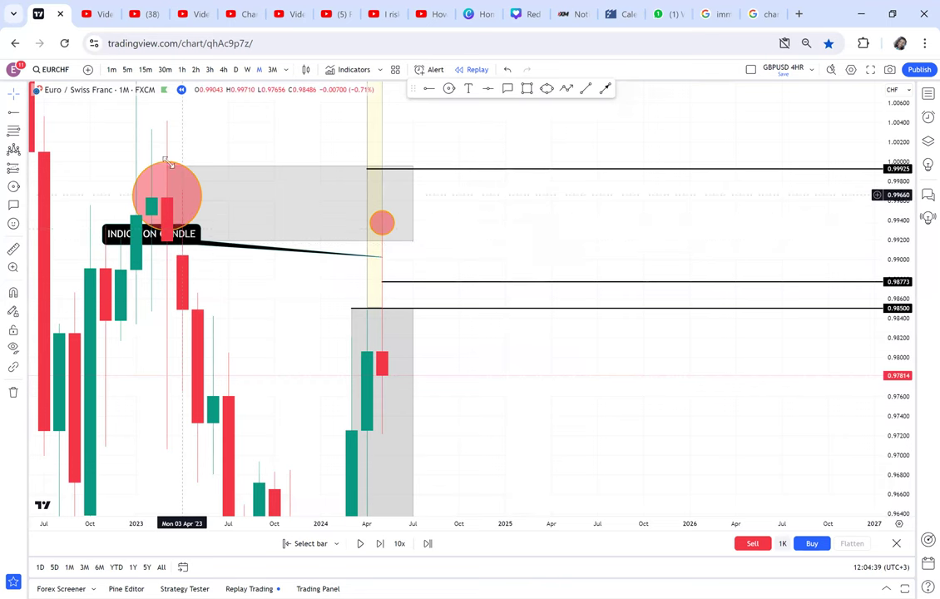
left_click(247, 70)
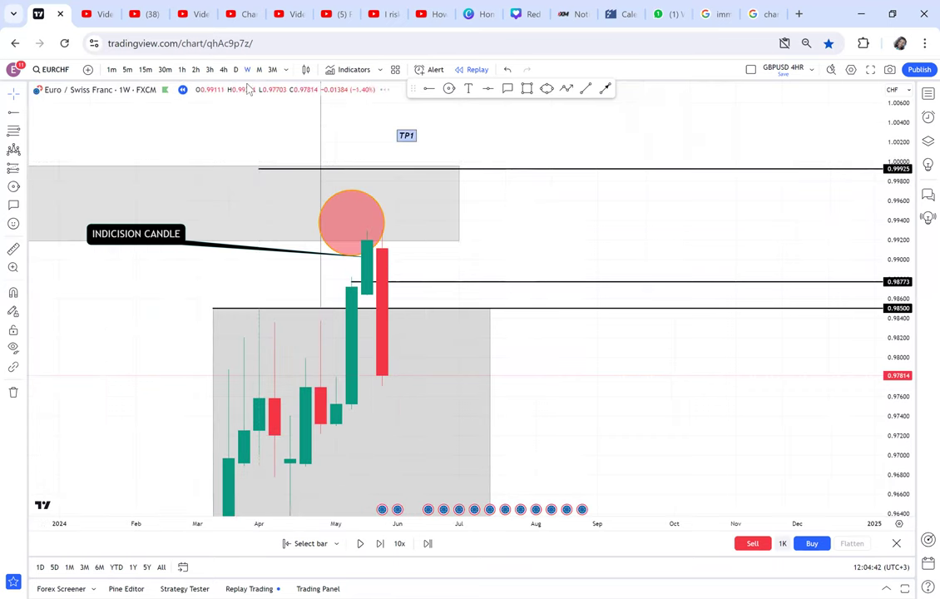
Draw a horizontal line at the swing low near the start of 2024, at about 0.92557.
scroll(549, 290, "up", 2)
scroll(556, 293, "down", 6)
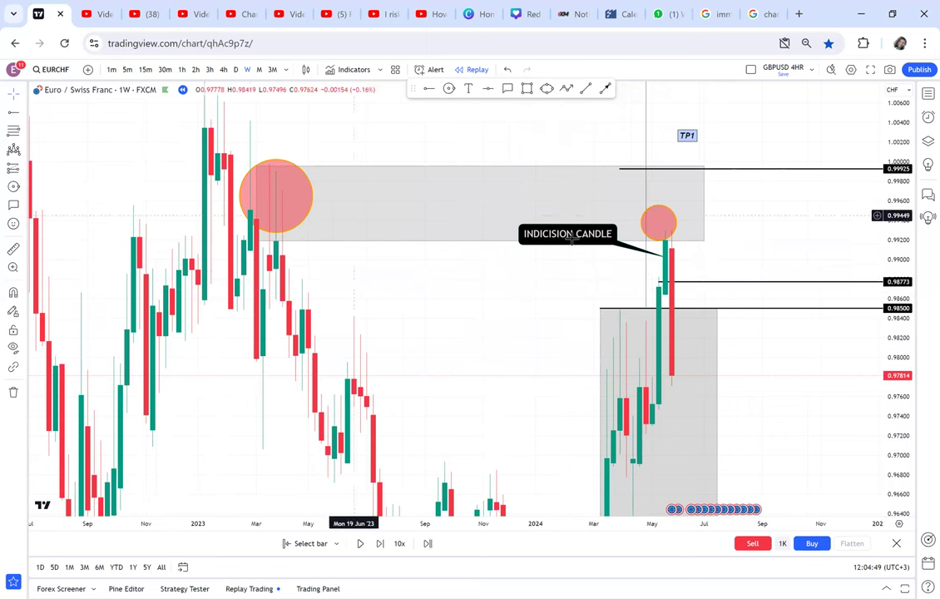
left_click_drag(705, 263, 625, 213)
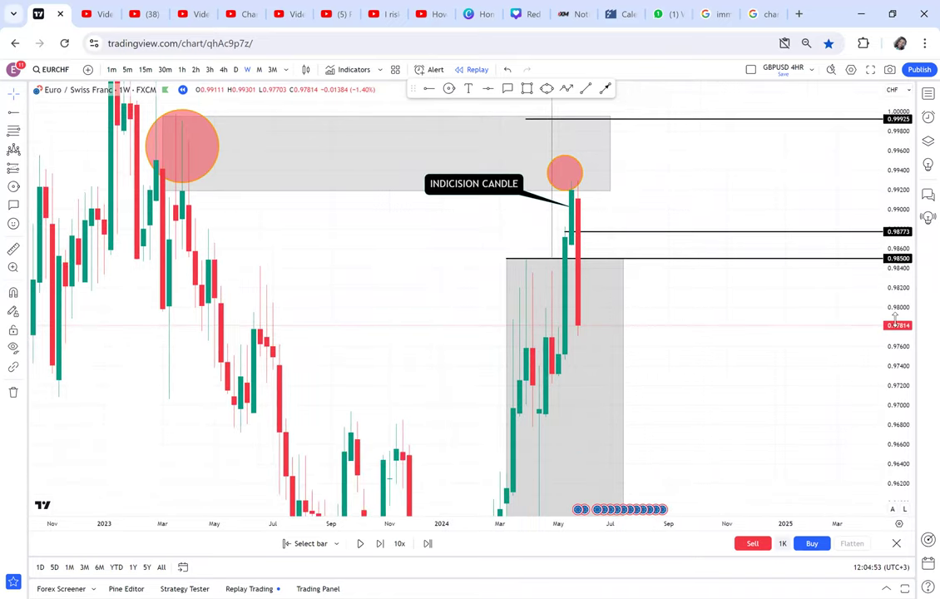
left_click_drag(893, 321, 892, 400)
scroll(710, 426, "down", 1)
left_click_drag(716, 366, 623, 276)
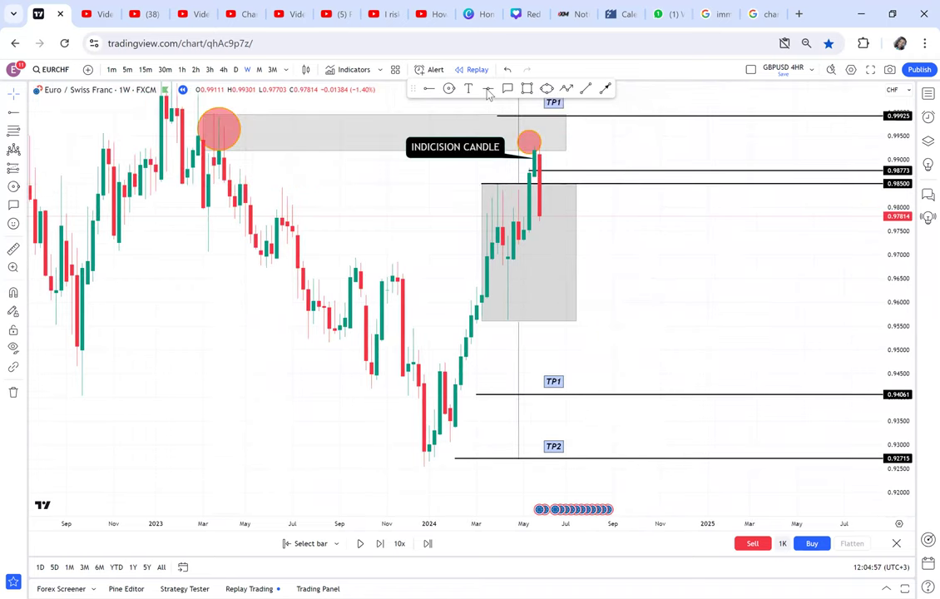
left_click(305, 469)
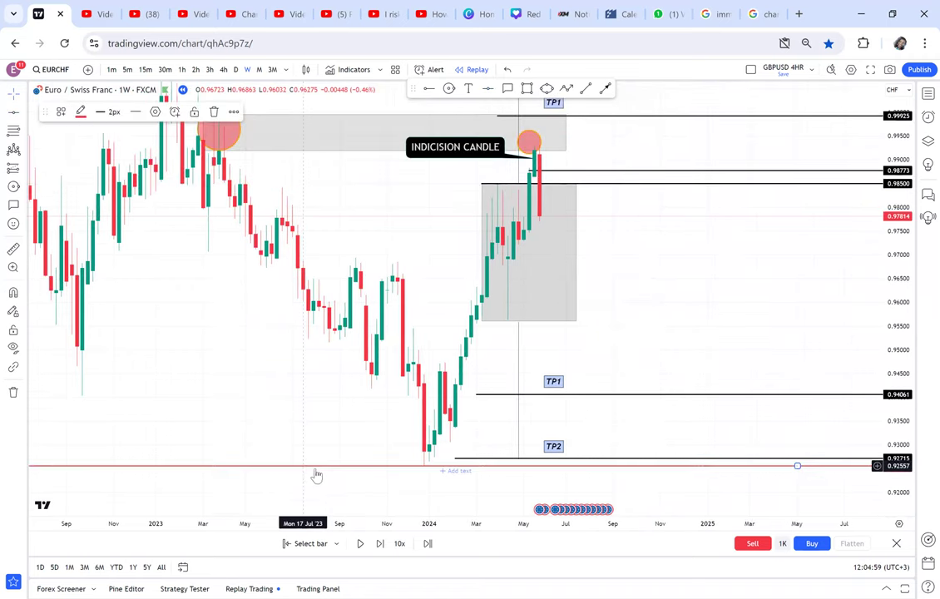
Delete the TP1 and TP2 labels below price, their 0.94061 and 0.92715 target lines and the vertical line between them.
left_click(555, 382)
key("Delete")
left_click(561, 395)
key("Delete")
left_click(560, 450)
key("Delete")
left_click(520, 427)
left_click(529, 457)
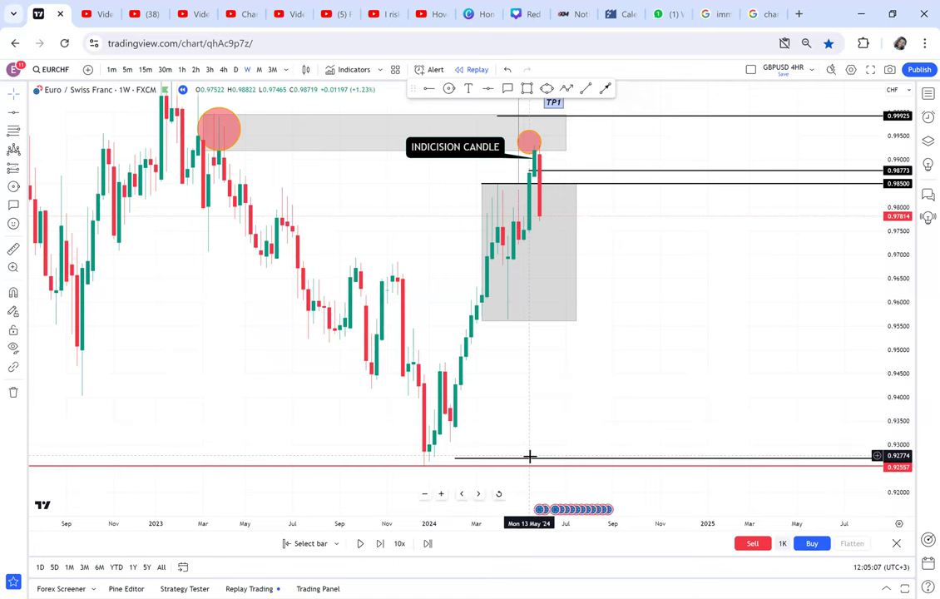
left_click(530, 458)
key("Delete")
Measure the price range from the top of the upper grey zone down to the red line at the swing low.
left_click_drag(728, 264, 718, 287)
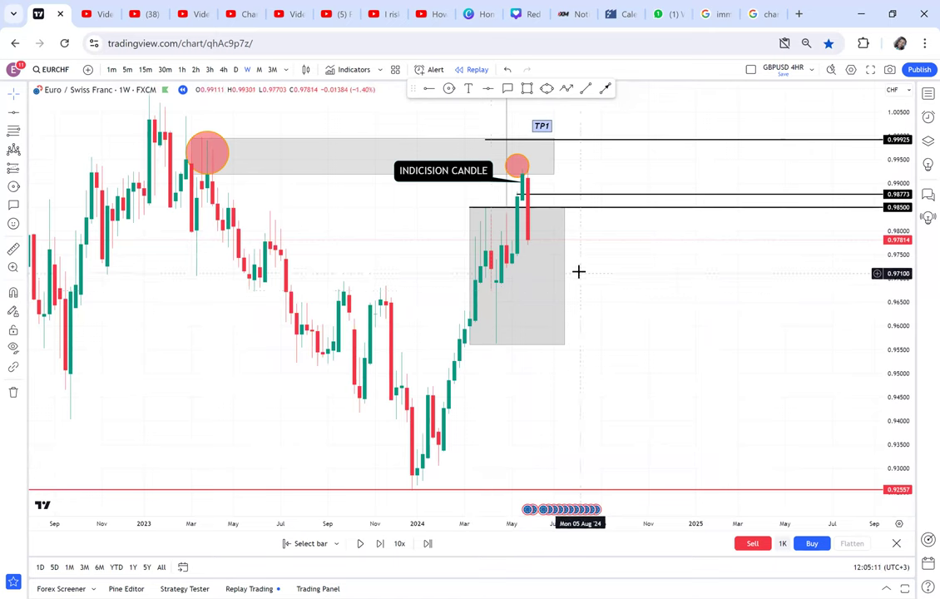
left_click_drag(258, 384, 263, 355)
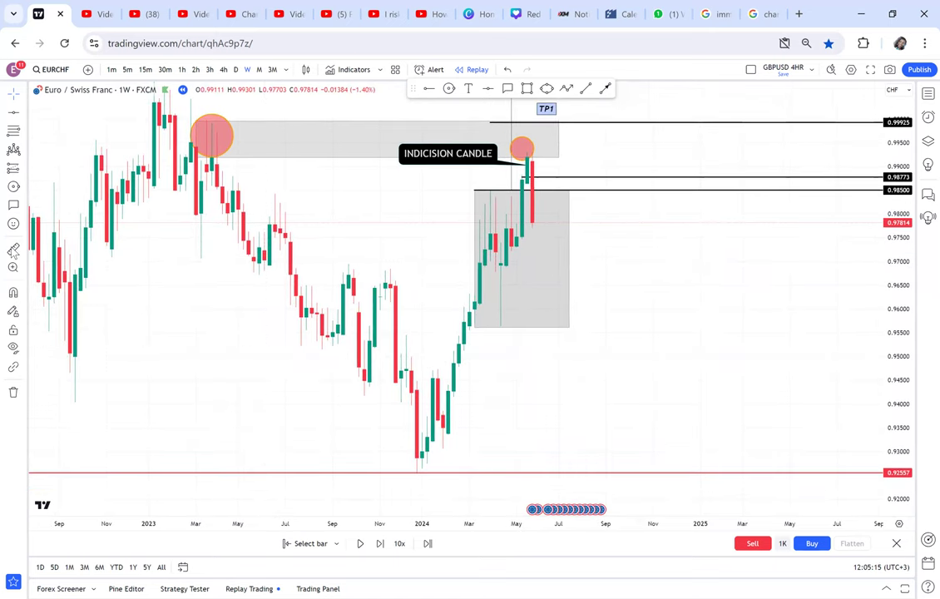
left_click(193, 119)
left_click(193, 119)
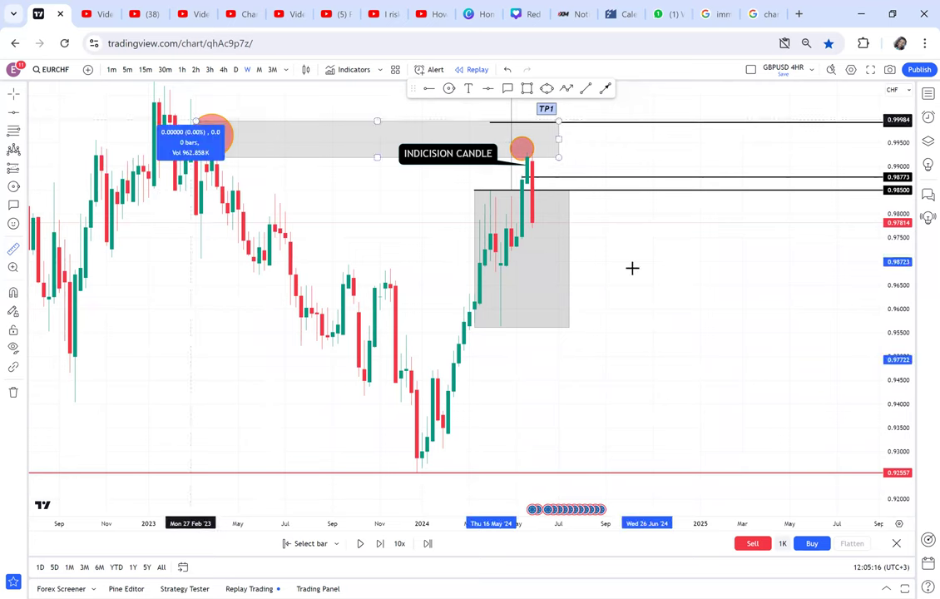
left_click(766, 472)
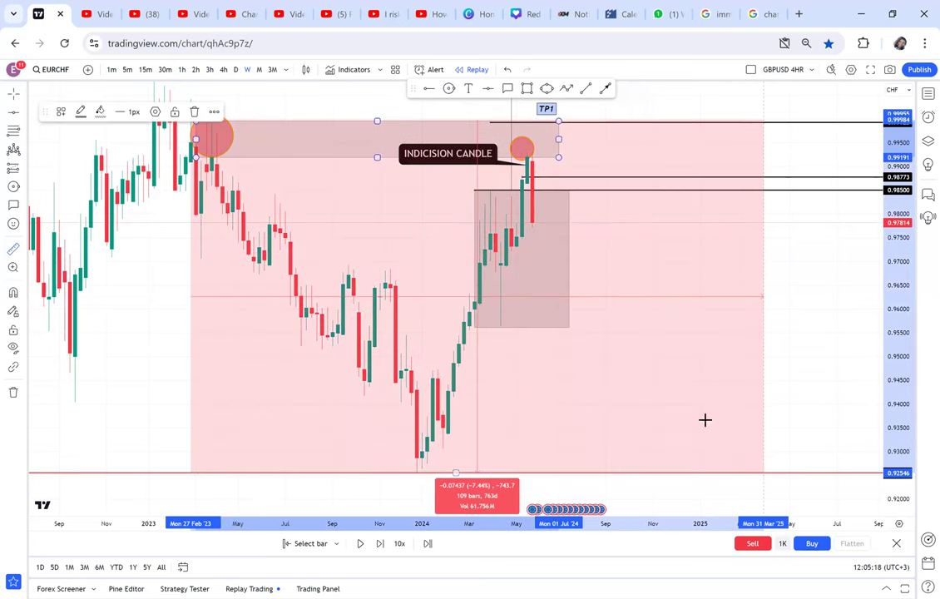
Draw a horizontal line at the midpoint of the measured range, about 0.96254, and colour it green.
left_click(488, 89)
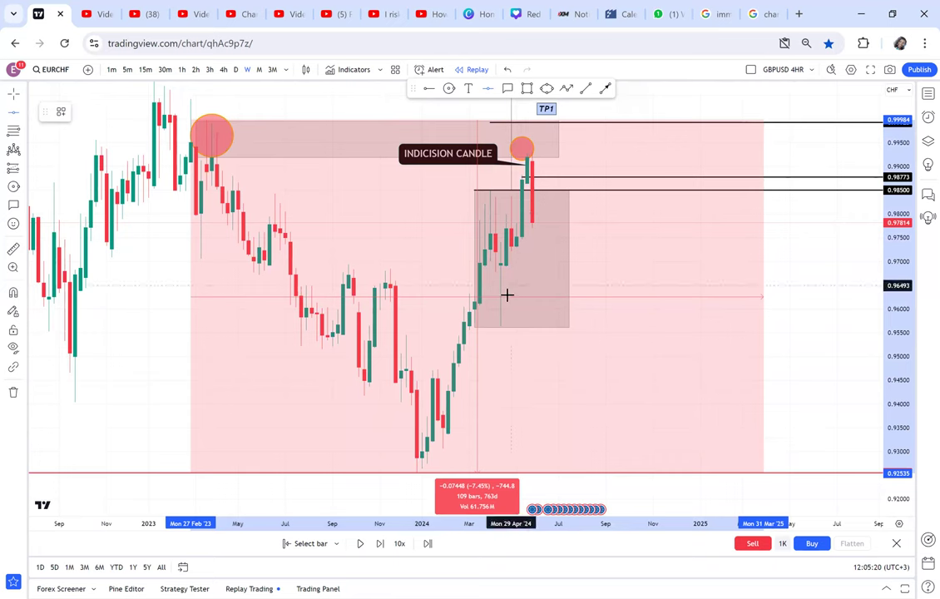
left_click(506, 297)
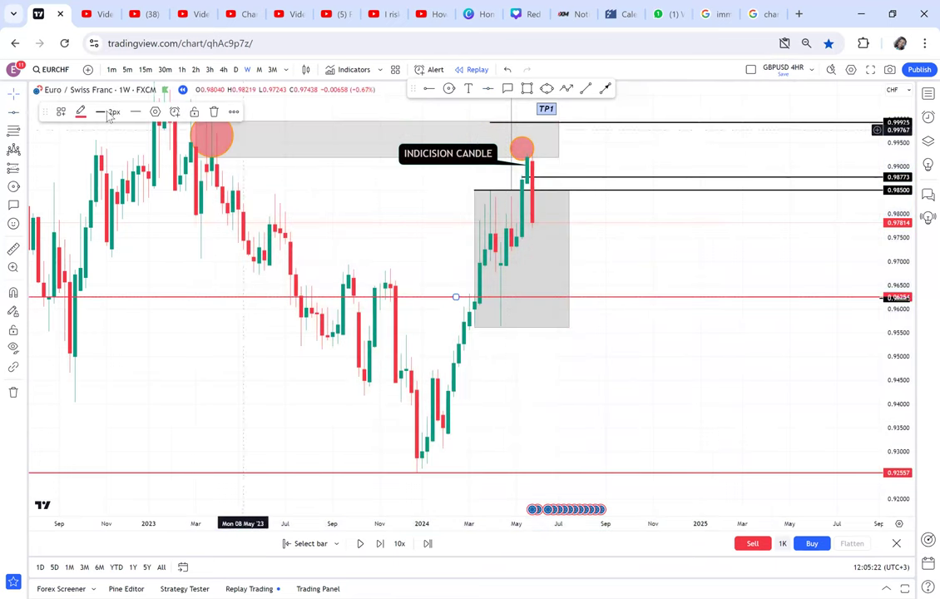
left_click(80, 111)
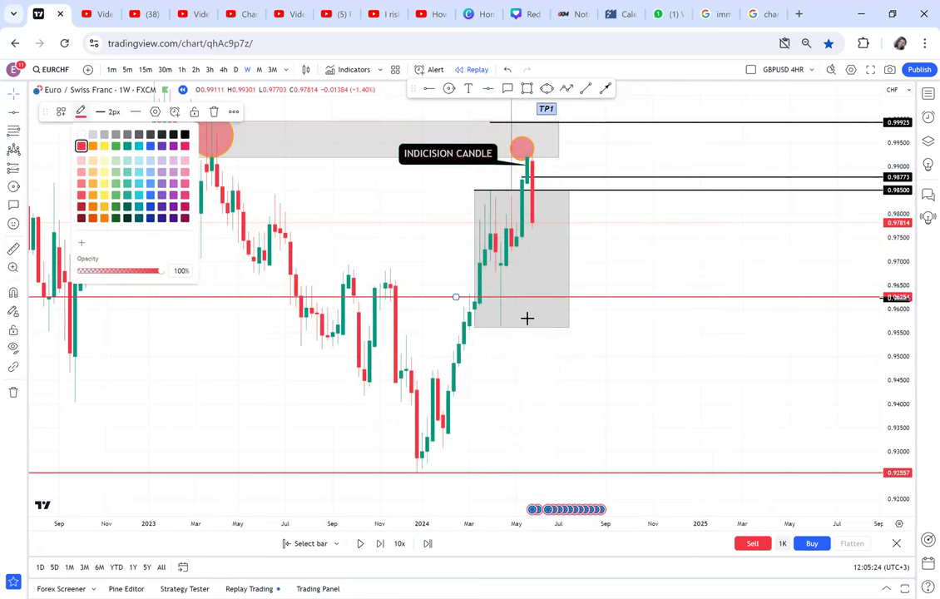
left_click(115, 146)
Add a callout reading "WBB STRATEGY" that points to the last bearish candle at the 0.98500 level.
left_click_drag(731, 271, 688, 299)
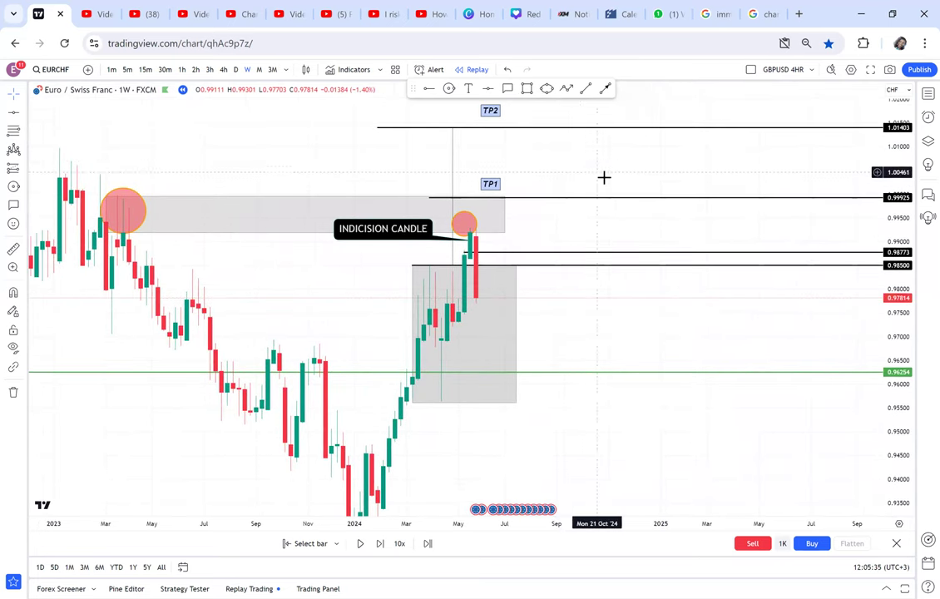
left_click(510, 90)
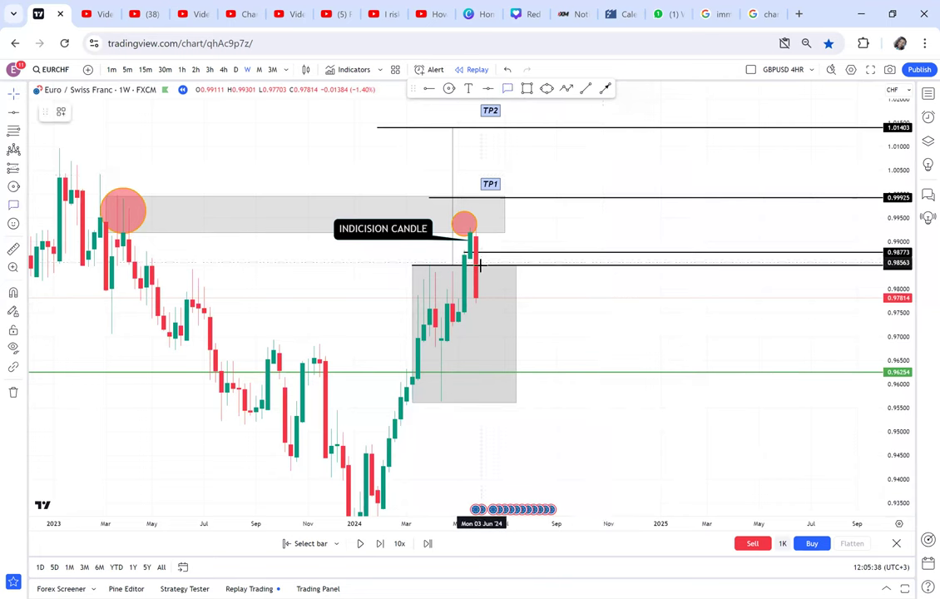
left_click(592, 193)
type("WBB STRATEGY")
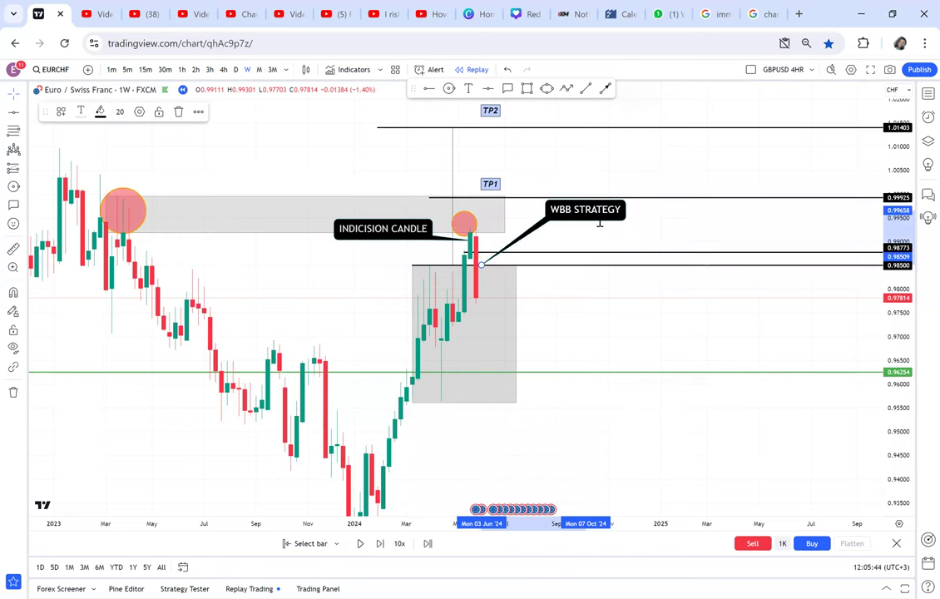
left_click(663, 218)
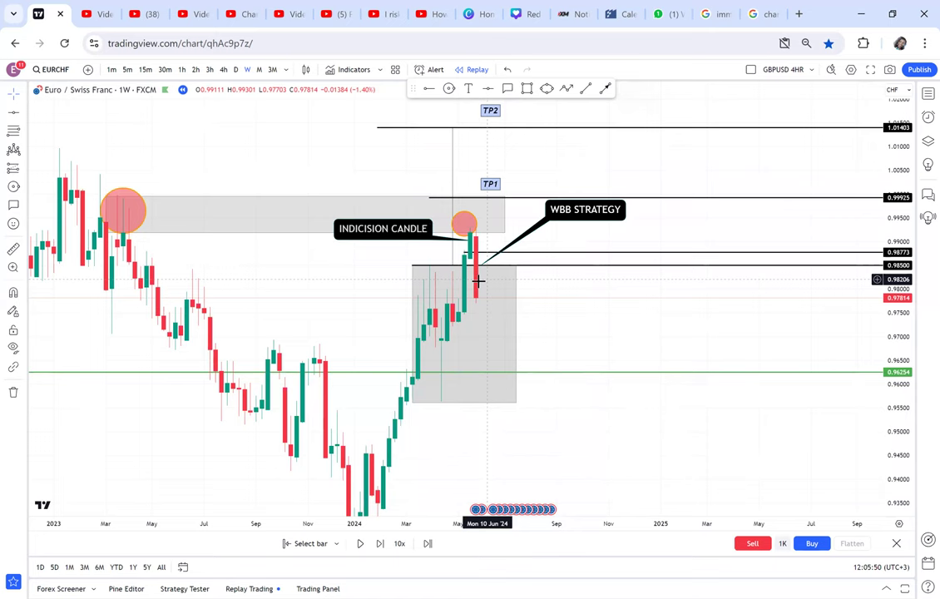
Draw a downward arrow from just beside the last candle's close to the green 0.96254 line.
scroll(465, 198, "up", 7)
left_click_drag(327, 330, 792, 313)
scroll(604, 237, "down", 2)
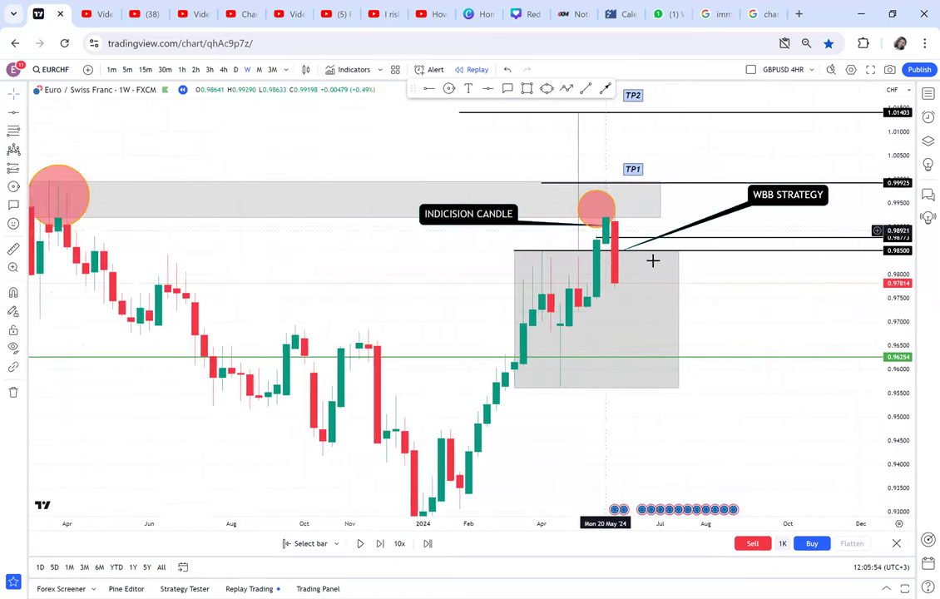
scroll(654, 260, "up", 2)
left_click_drag(888, 306, 885, 176)
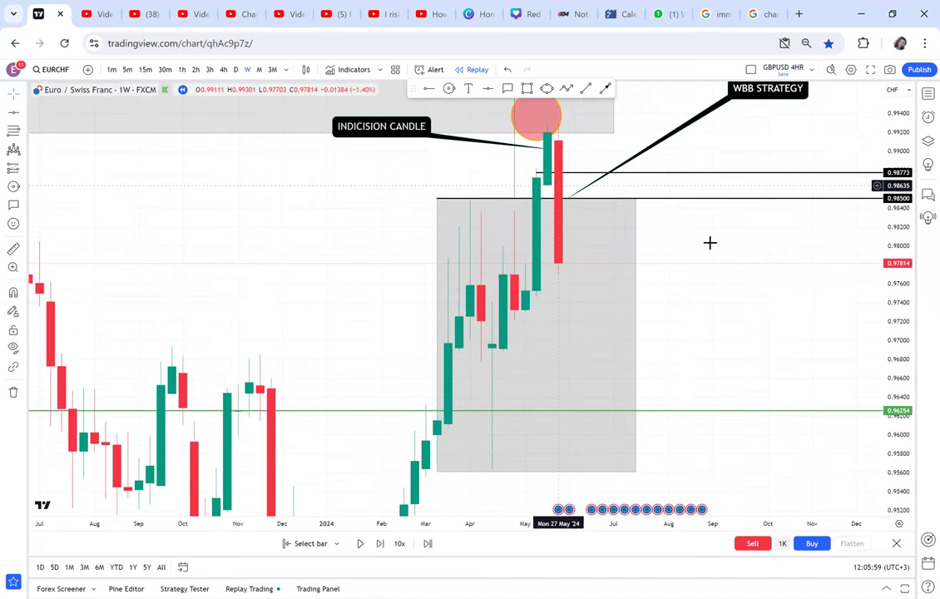
scroll(865, 210, "down", 1)
scroll(875, 206, "down", 5)
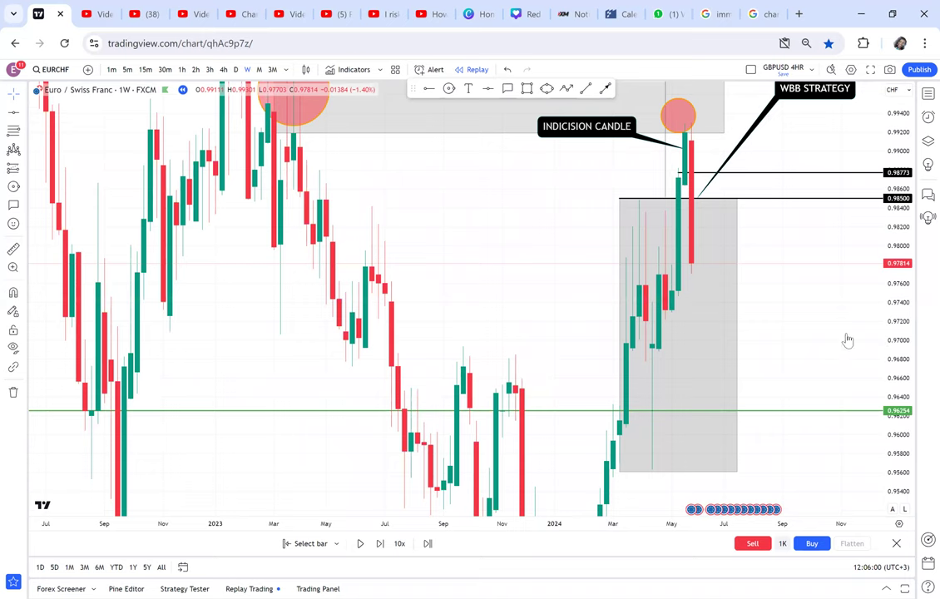
left_click_drag(663, 271, 664, 296)
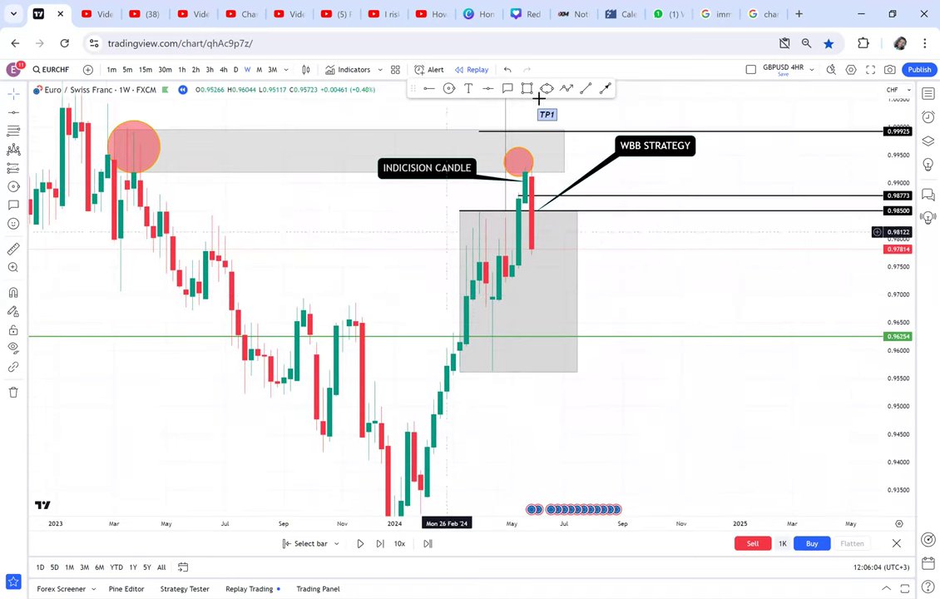
left_click(605, 88)
left_click(544, 251)
left_click(554, 333)
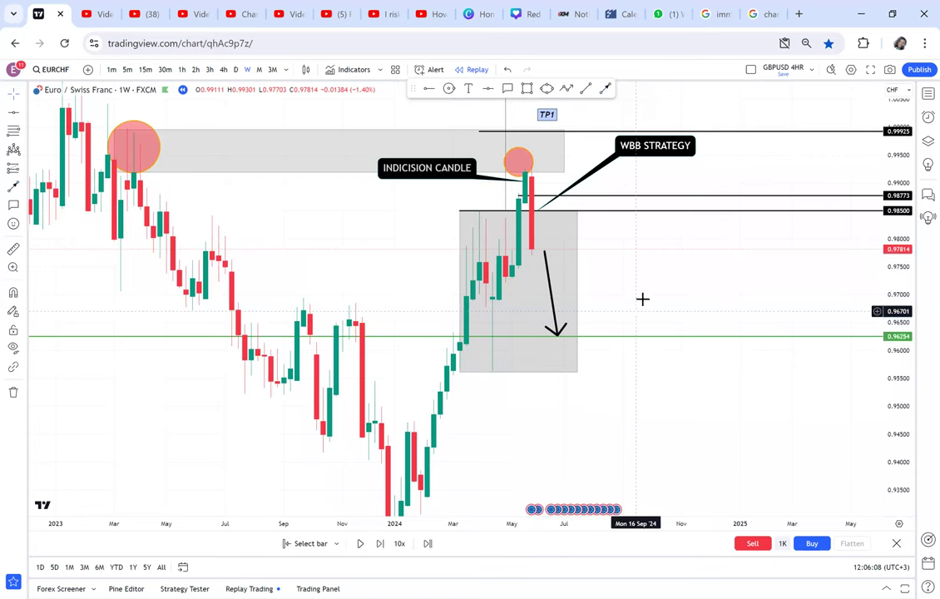
Measure the price distance from the start of the arrow down towards the green line.
left_click_drag(642, 298, 623, 304)
left_click(13, 248)
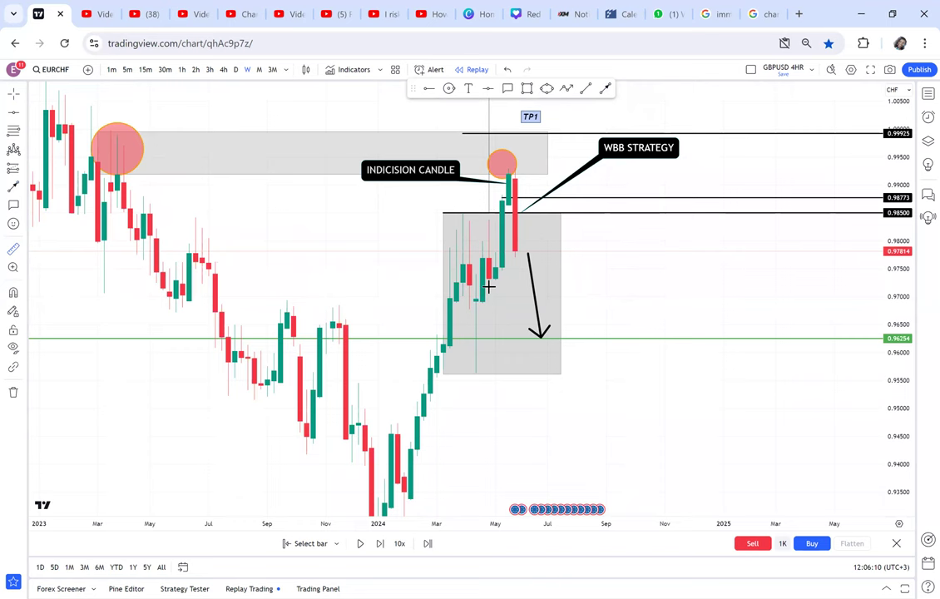
left_click(527, 252)
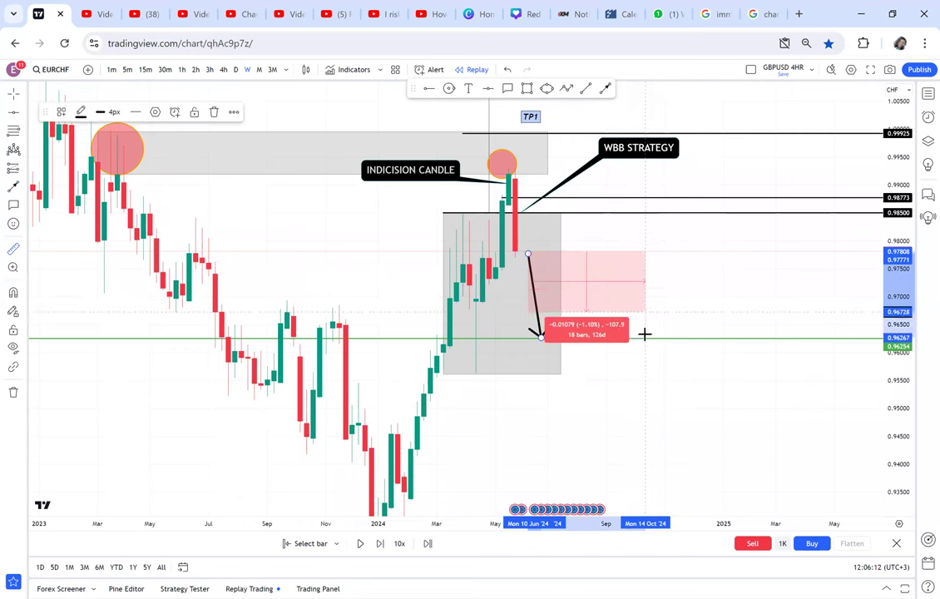
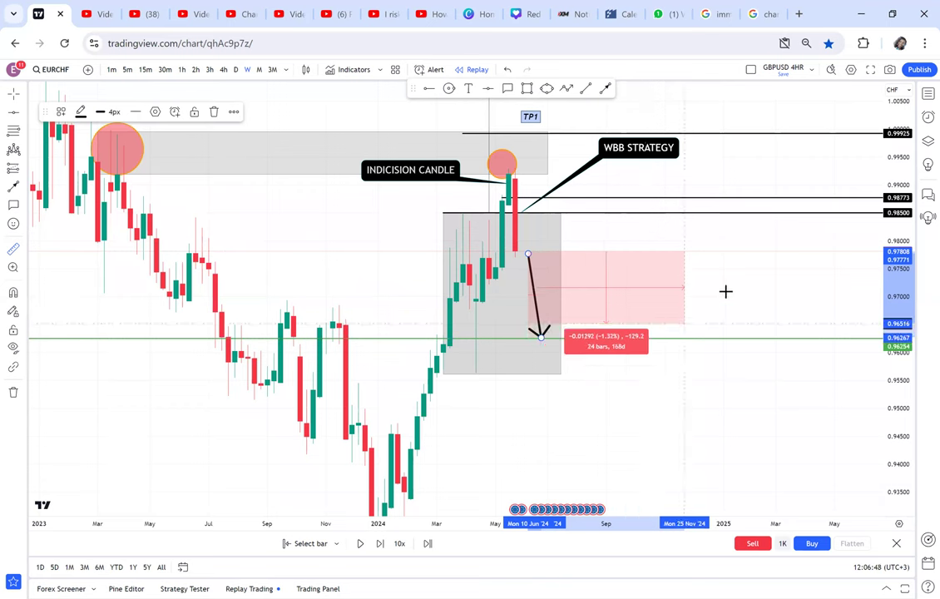
key("Escape")
Place a short position at the last weekly close with entry about 0.97817, stop about 0.99503 and target about 0.96249.
left_click(25, 174)
left_click(58, 198)
left_click(521, 250)
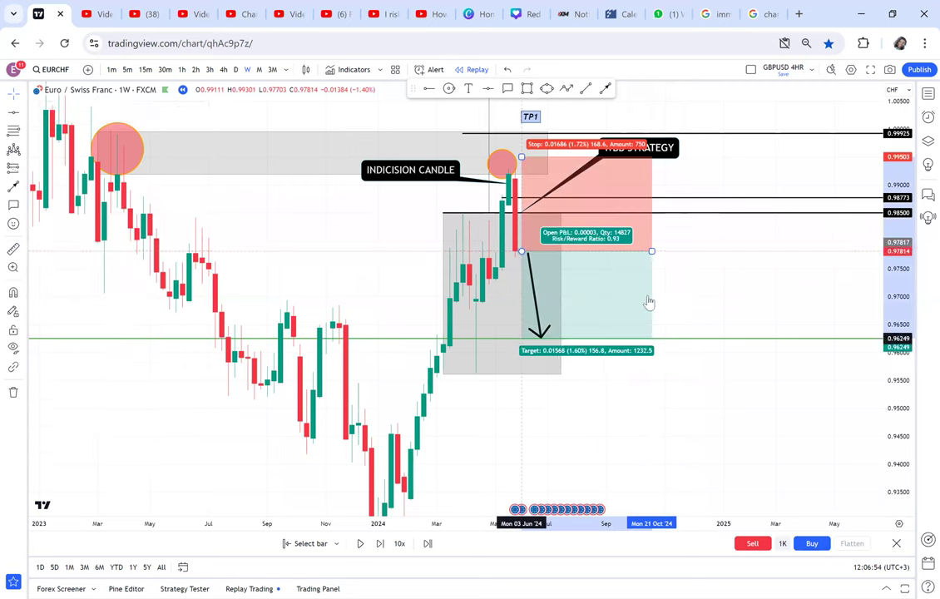
left_click(697, 297)
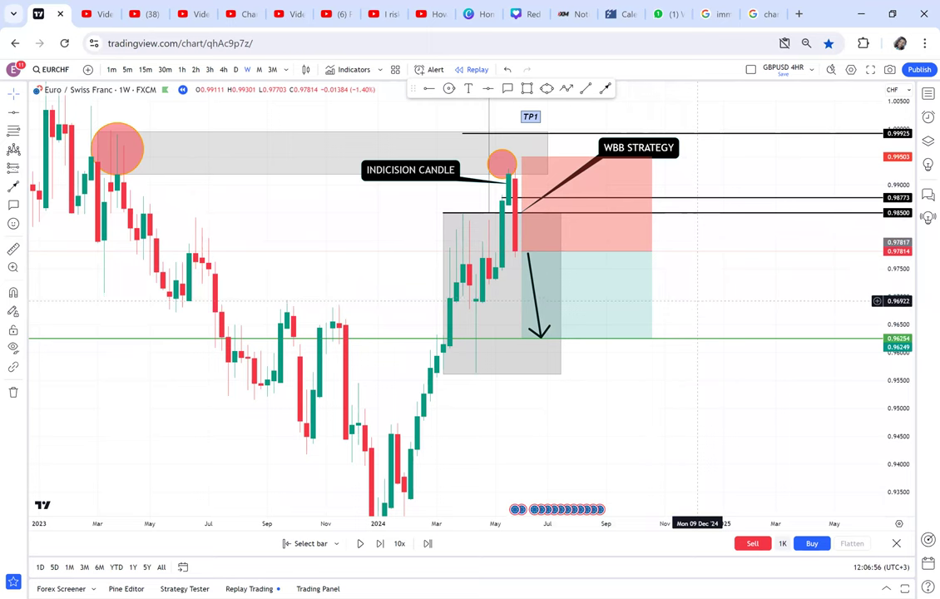
Advance the bar replay step by step until price reaches the green target line.
left_click(380, 544)
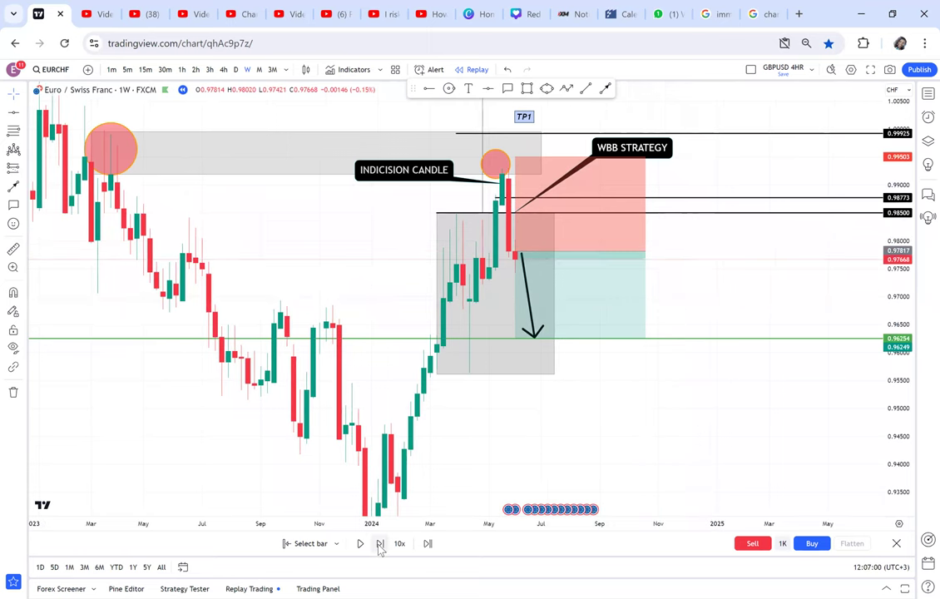
left_click(380, 545)
left_click(379, 545)
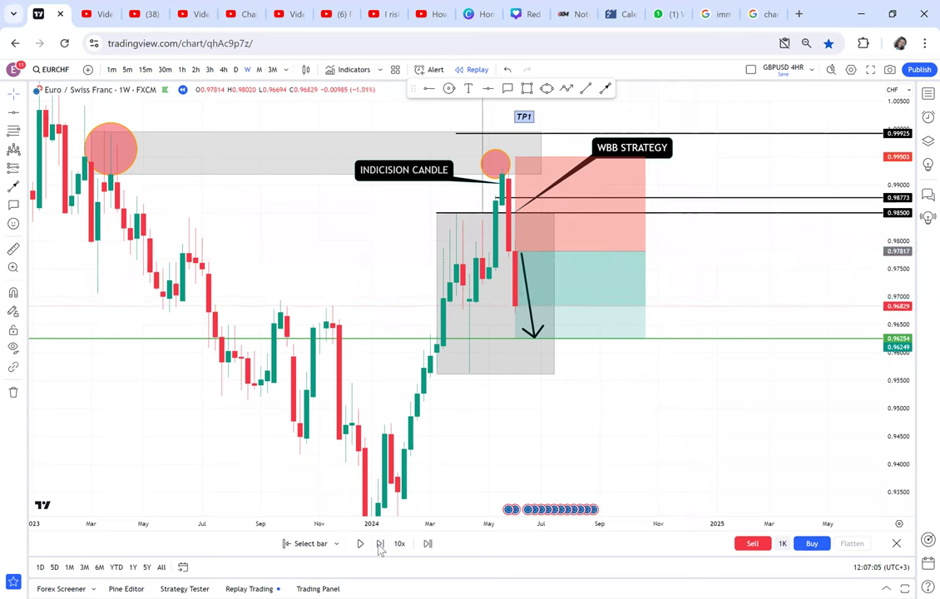
left_click(379, 545)
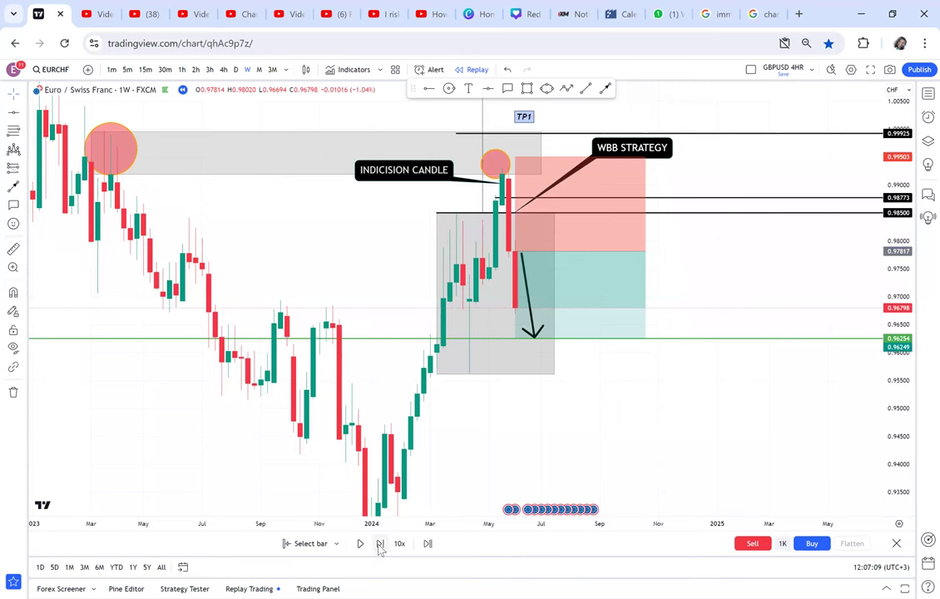
left_click(379, 545)
Move the short position clear of the candles to start about 2 September 2024, and measure the price drop beside the arrow.
left_click(596, 274)
left_click_drag(595, 275, 640, 277)
left_click(16, 250)
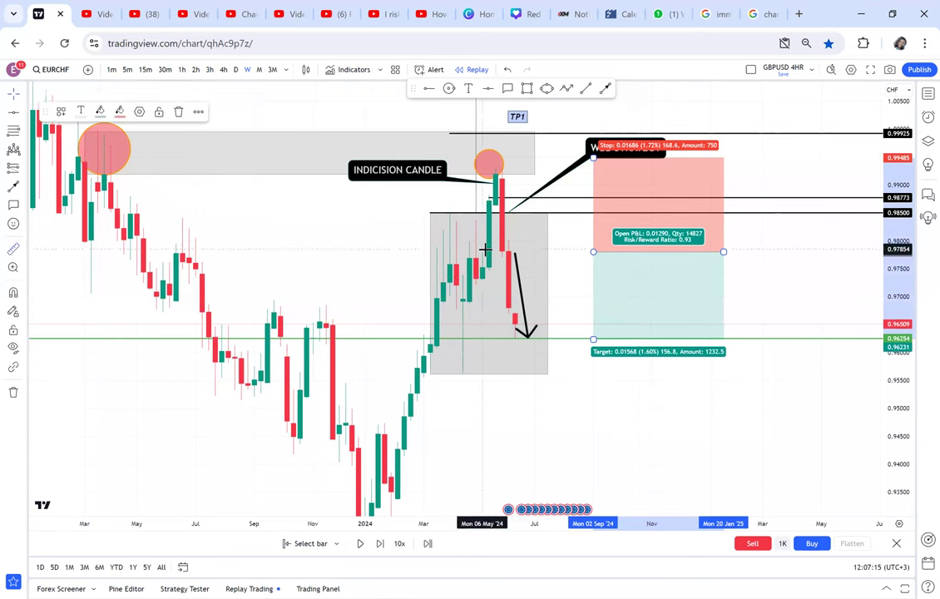
left_click_drag(486, 253, 541, 316)
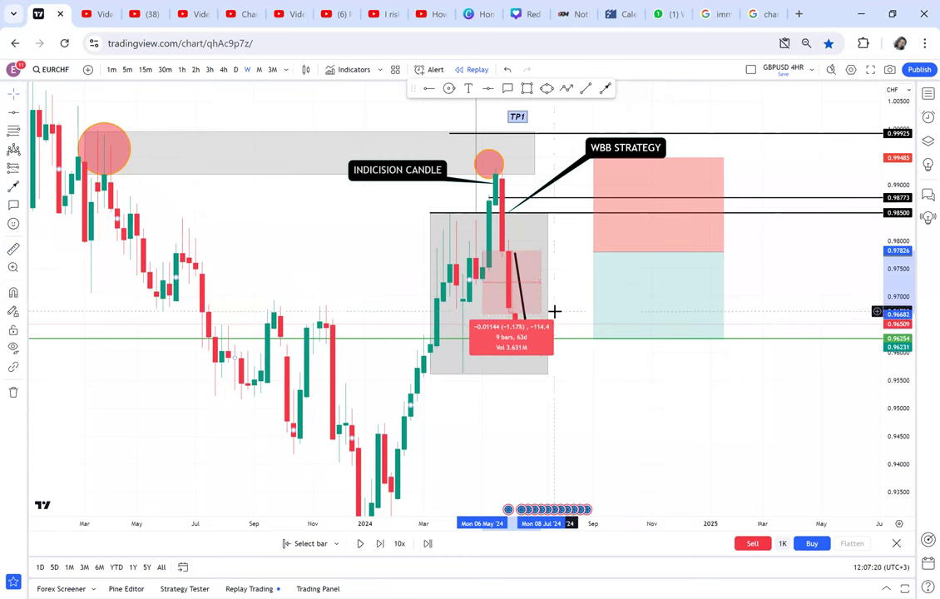
left_click(554, 310)
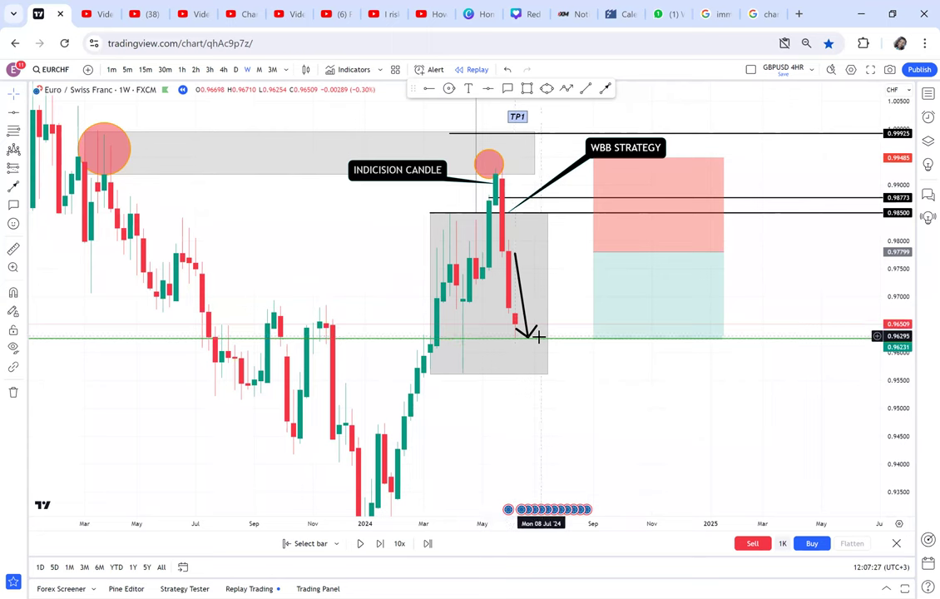
Switch the chart to the daily timeframe and examine the daily candles around both circled highs in the upper grey zone.
left_click(236, 71)
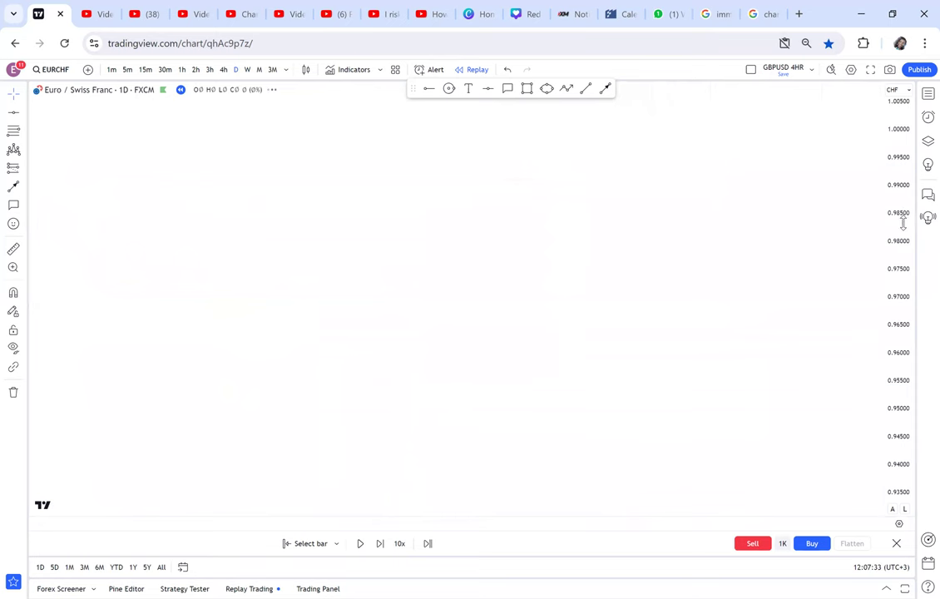
scroll(816, 280, "down", 3)
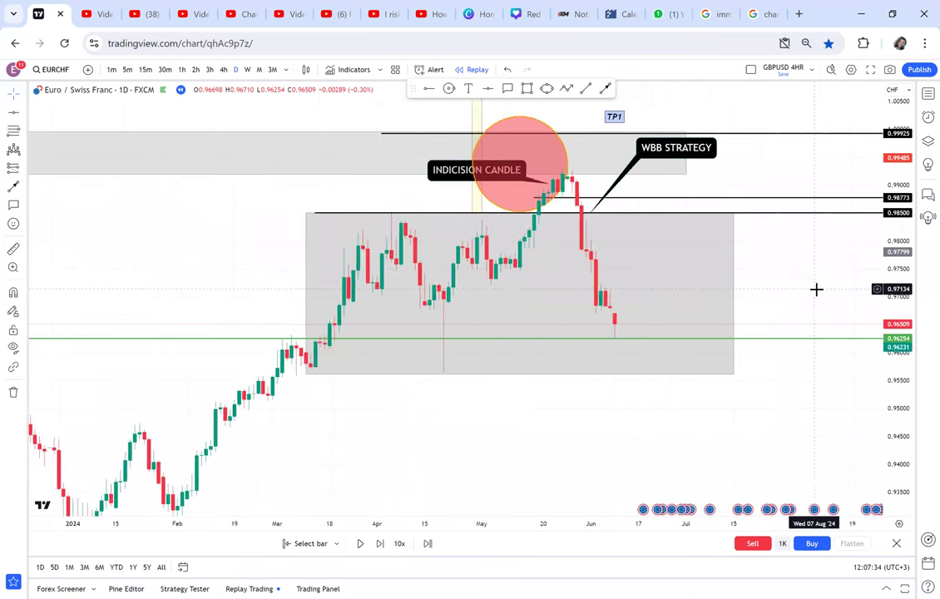
left_click_drag(691, 342, 573, 337)
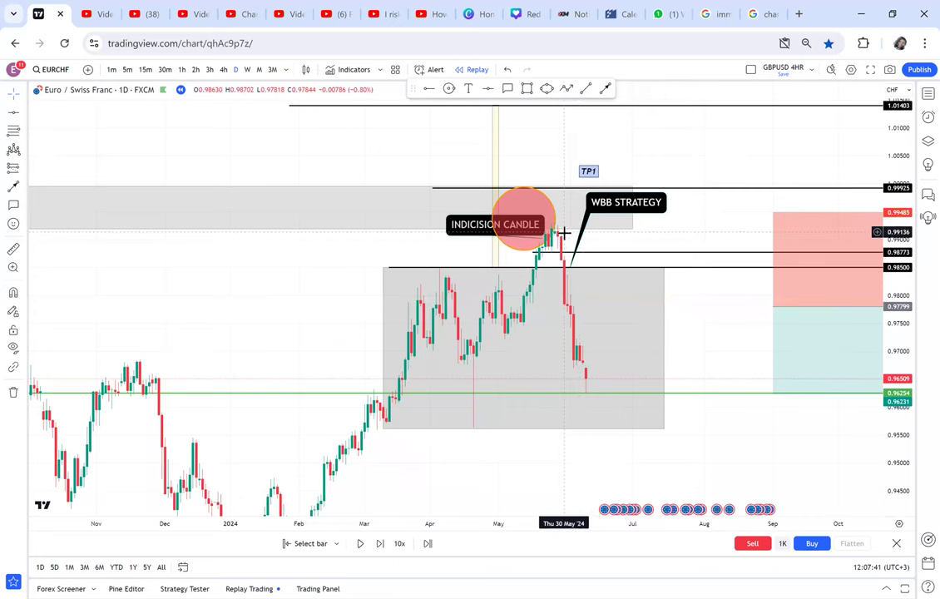
scroll(573, 236, "down", 2)
scroll(573, 235, "down", 2)
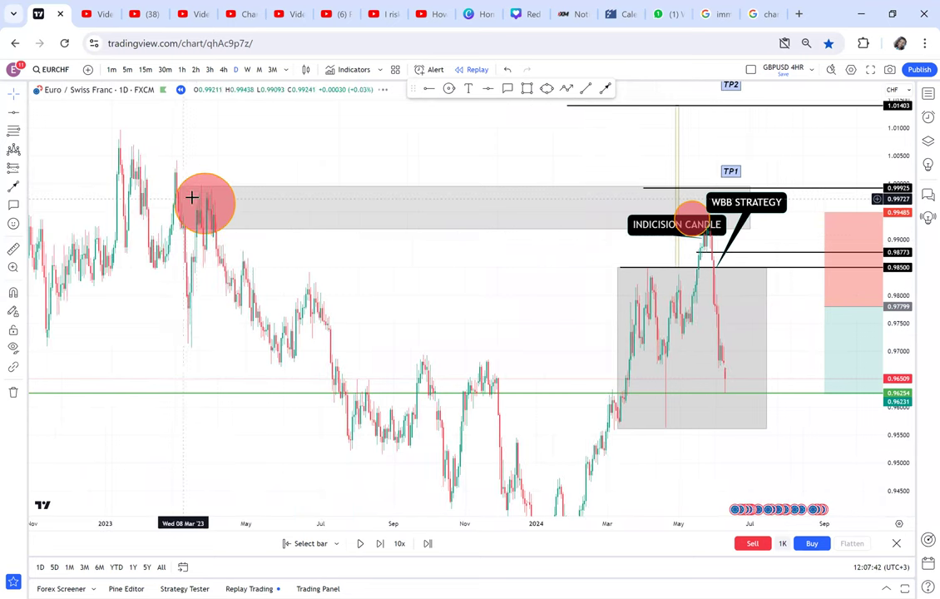
scroll(535, 280, "up", 3)
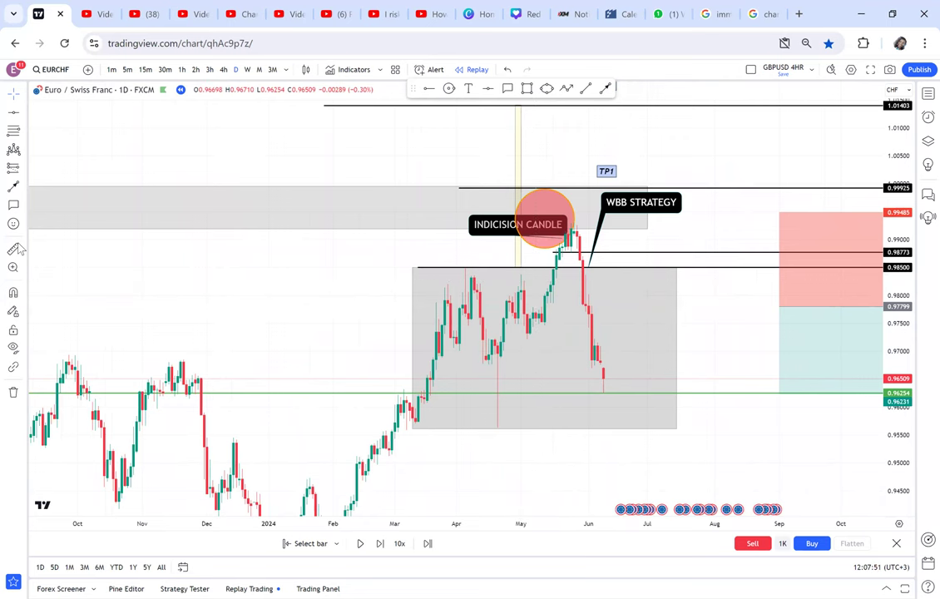
Measure the daily price drop from about 0.98749 at 1 May 2024 to about 0.96295 at 1 July 2024.
left_click(518, 250, "shift")
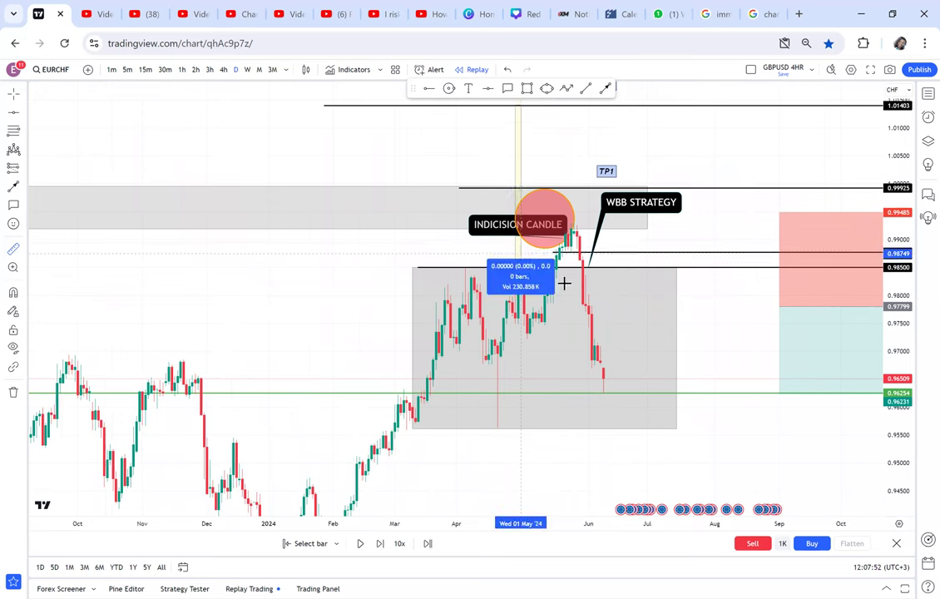
left_click(648, 390)
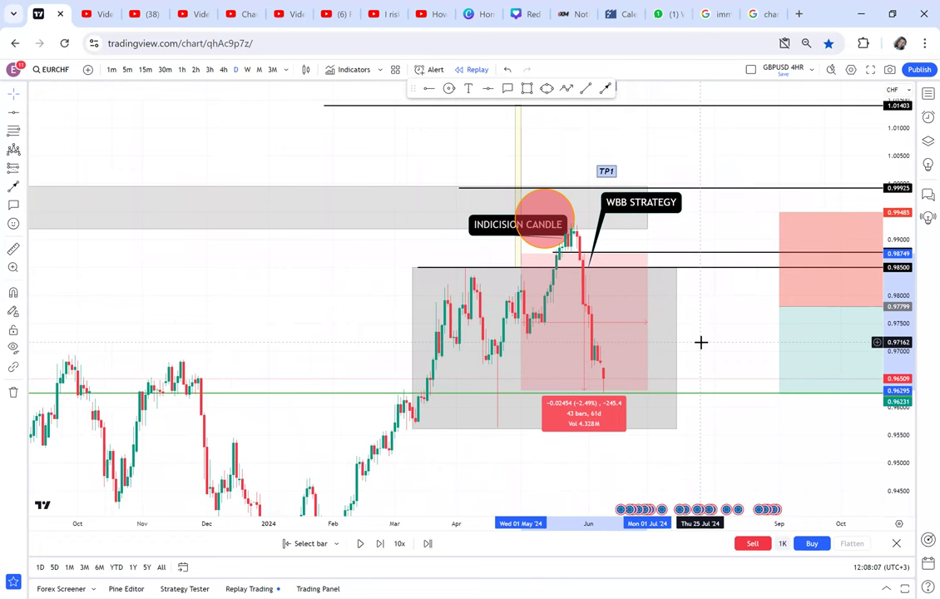
left_click(702, 342)
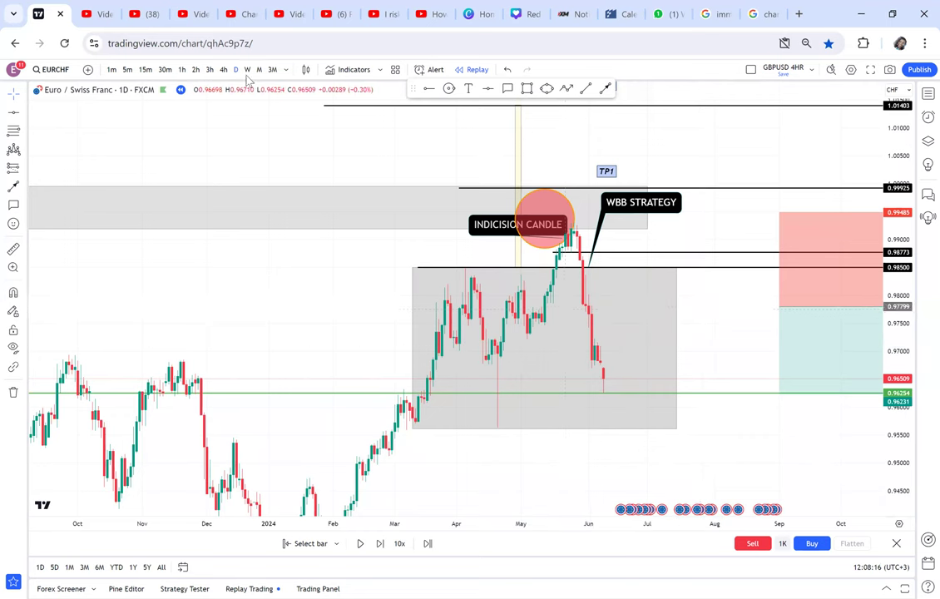
Return the chart to the weekly timeframe and restart the bar replay at 10 June 2024.
type("1W")
key("Return")
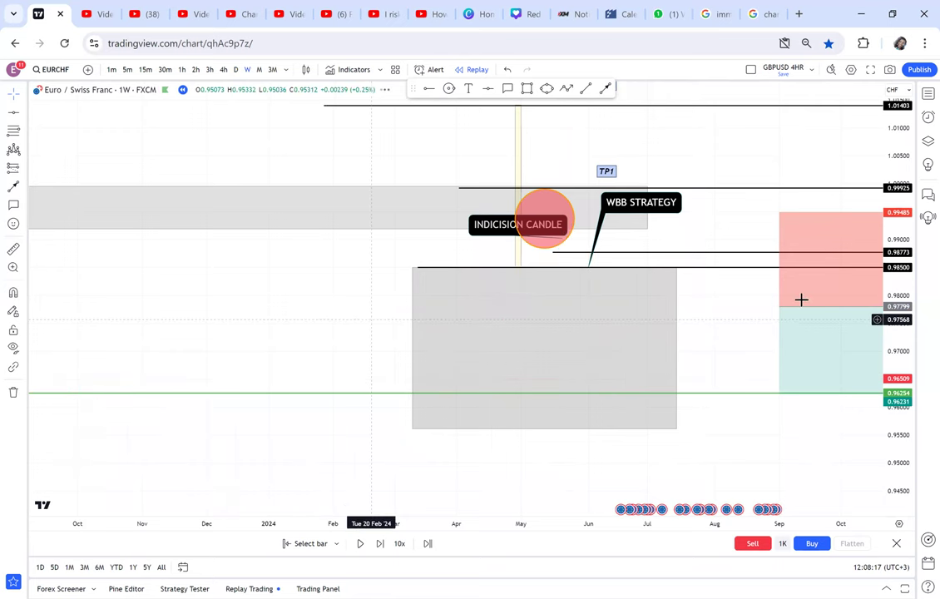
left_click(310, 543)
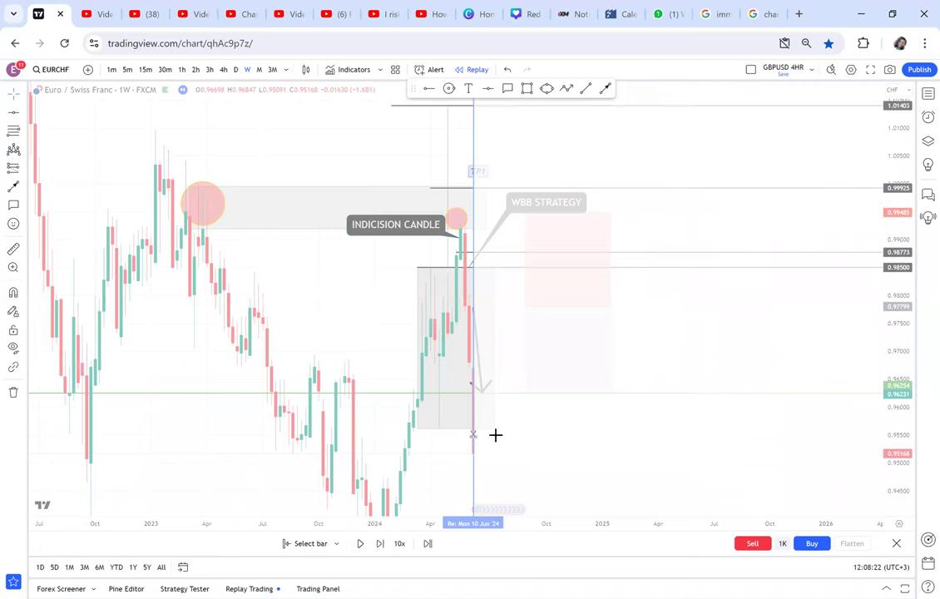
left_click(495, 435)
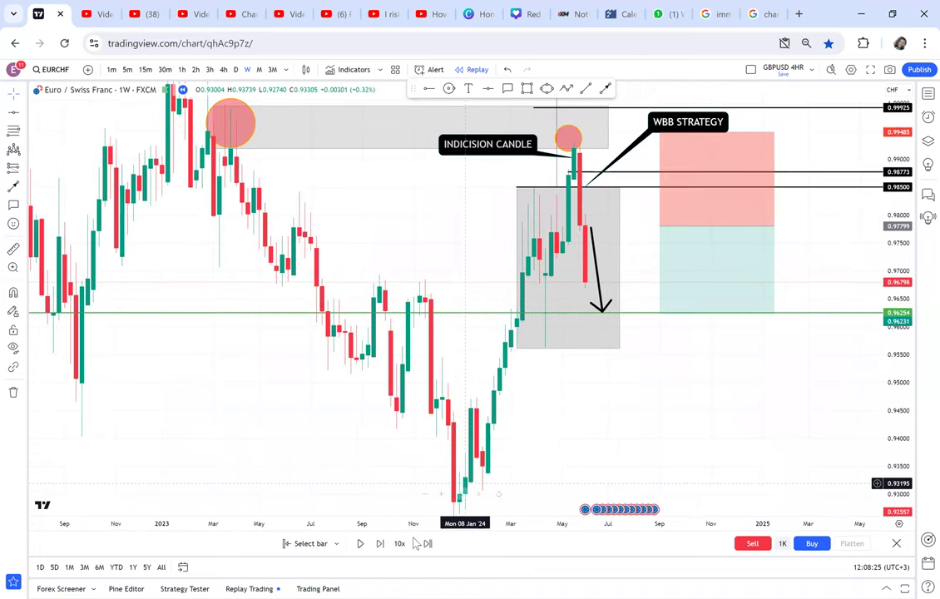
Advance the bar replay step by step until price falls below the green target line.
left_click(380, 543)
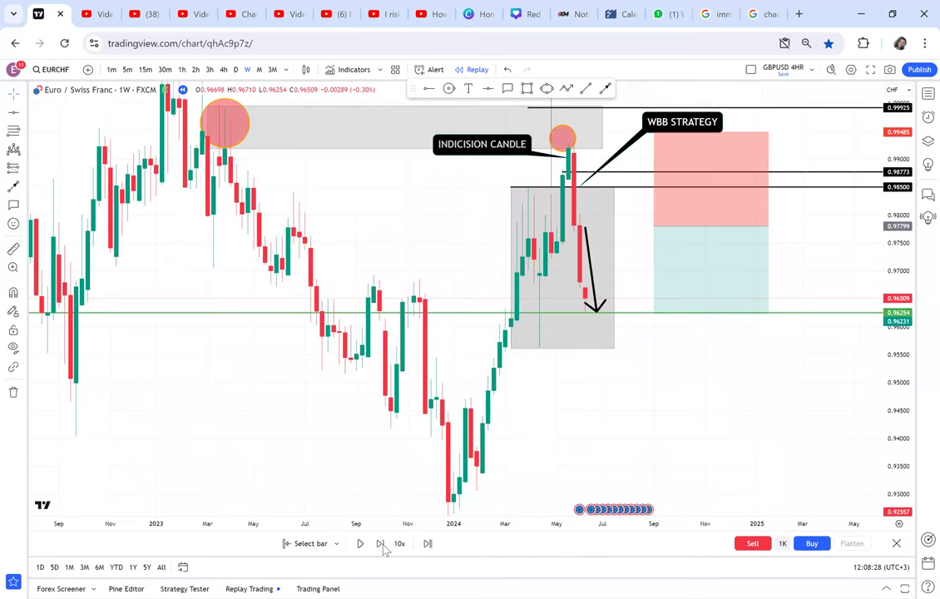
left_click(380, 544)
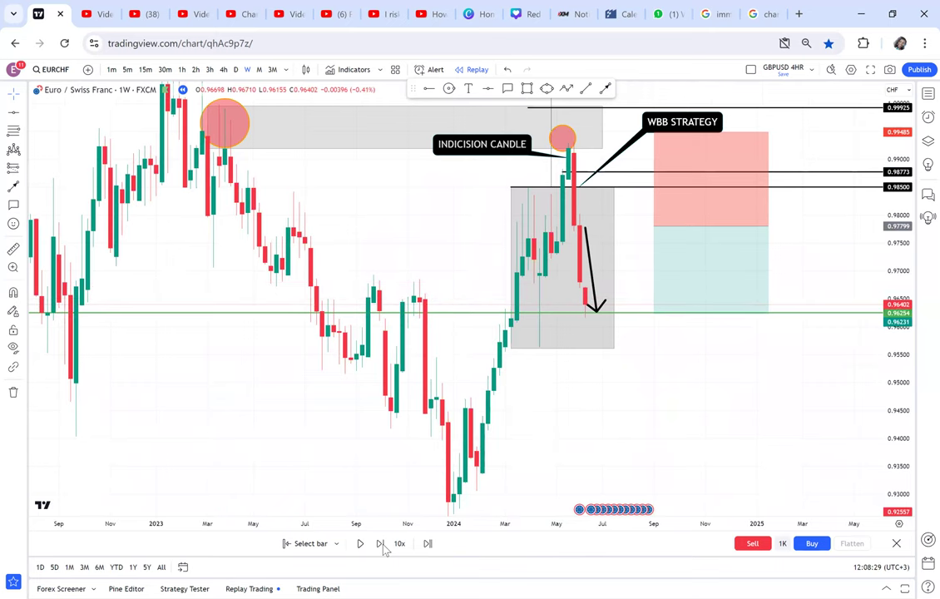
left_click(384, 546)
left_click(383, 546)
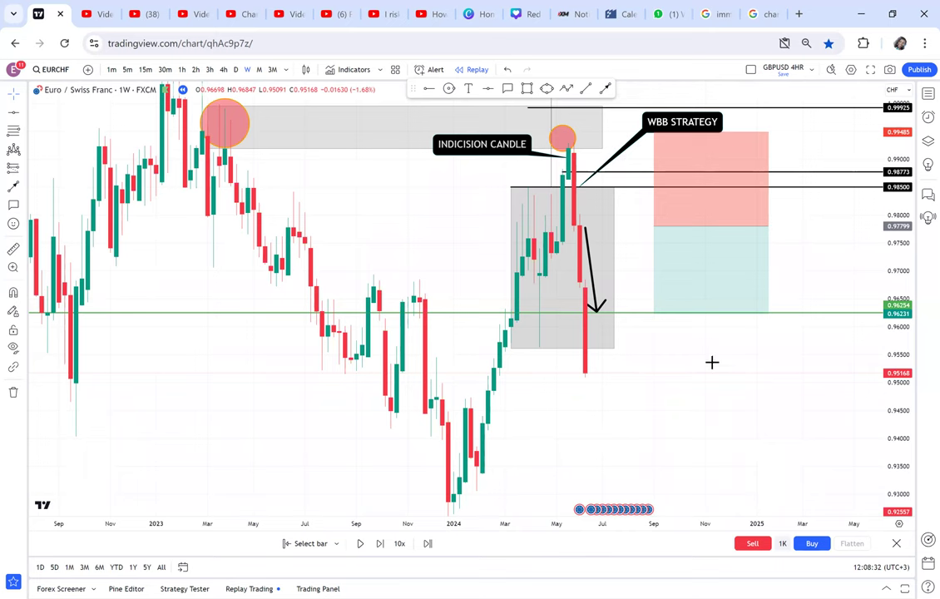
Remove all drawings from the chart.
scroll(791, 298, "up", 3)
scroll(772, 336, "down", 3)
left_click_drag(897, 217, 854, 411)
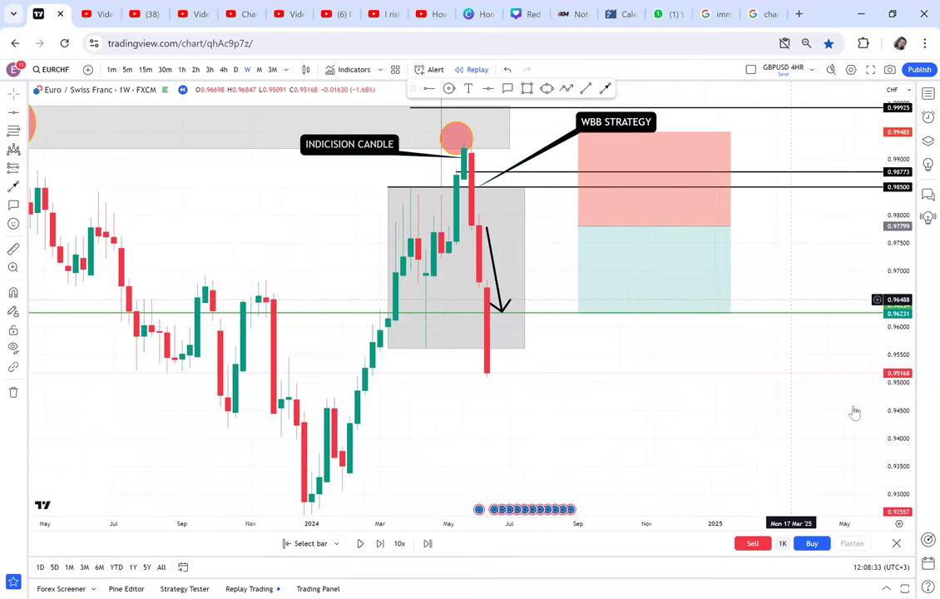
scroll(692, 361, "down", 3)
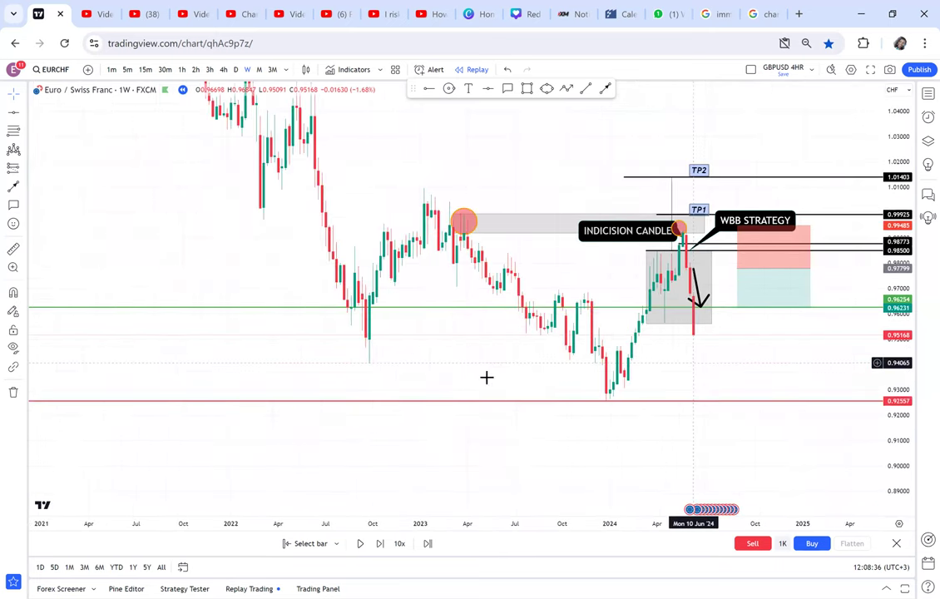
left_click_drag(892, 472, 840, 338)
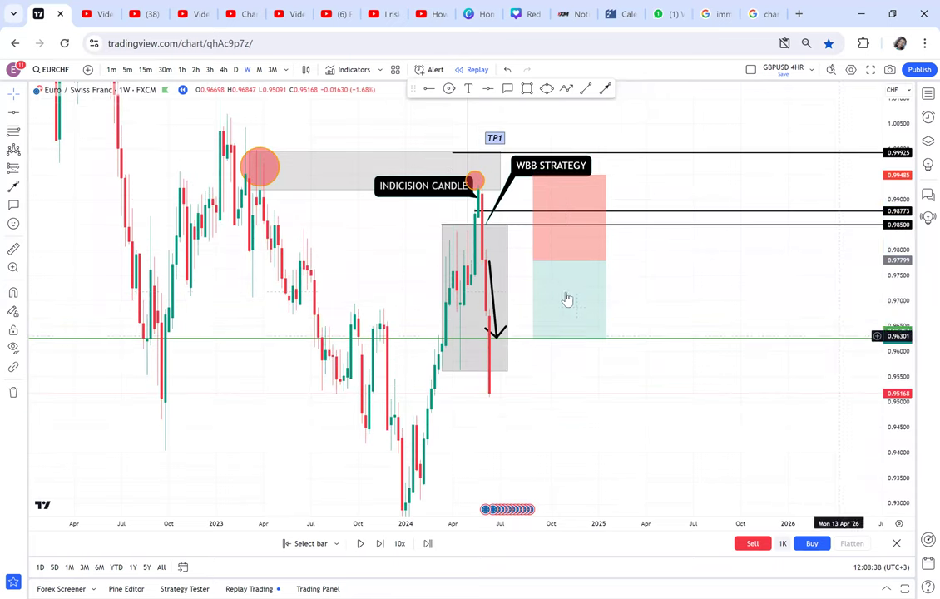
left_click(567, 296)
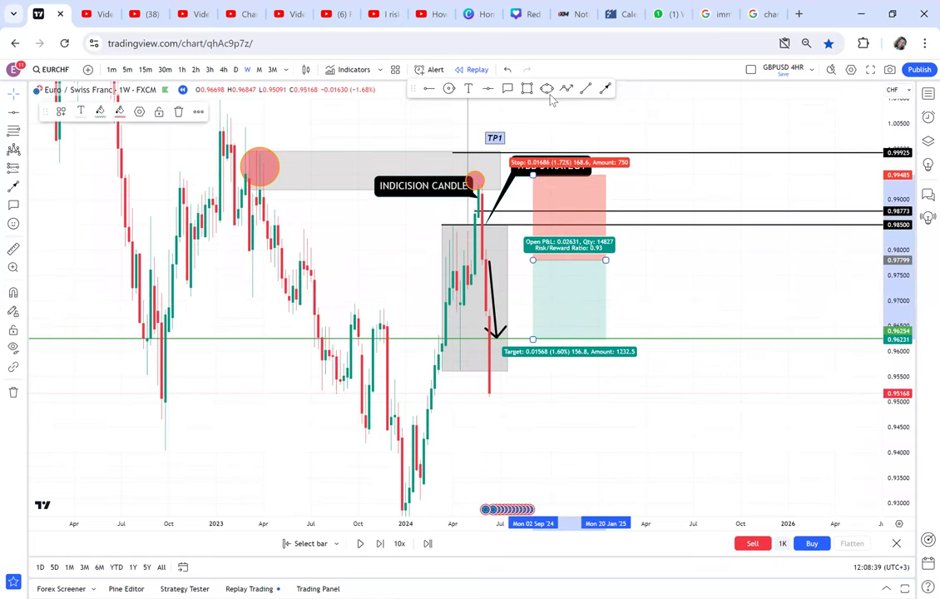
left_click(13, 393)
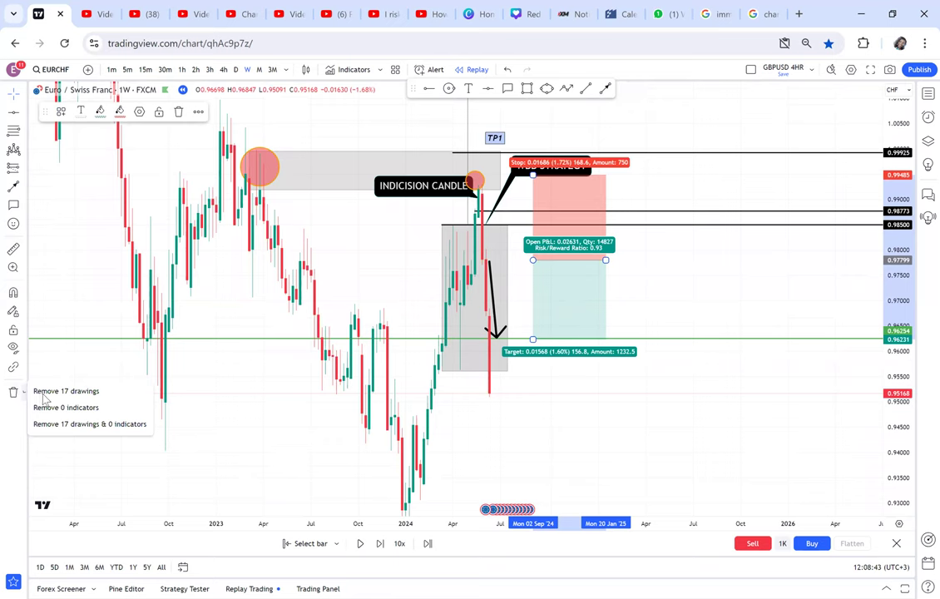
left_click(42, 392)
Draw a rectangle over the upper resistance zone from 20 February 2023 to 2 September 2024, between about 0.99721 and 0.99202.
mouse_move(613, 341)
left_mouse_down()
mouse_move(622, 332)
mouse_move(552, 232)
left_mouse_up()
key("alt+shift+r")
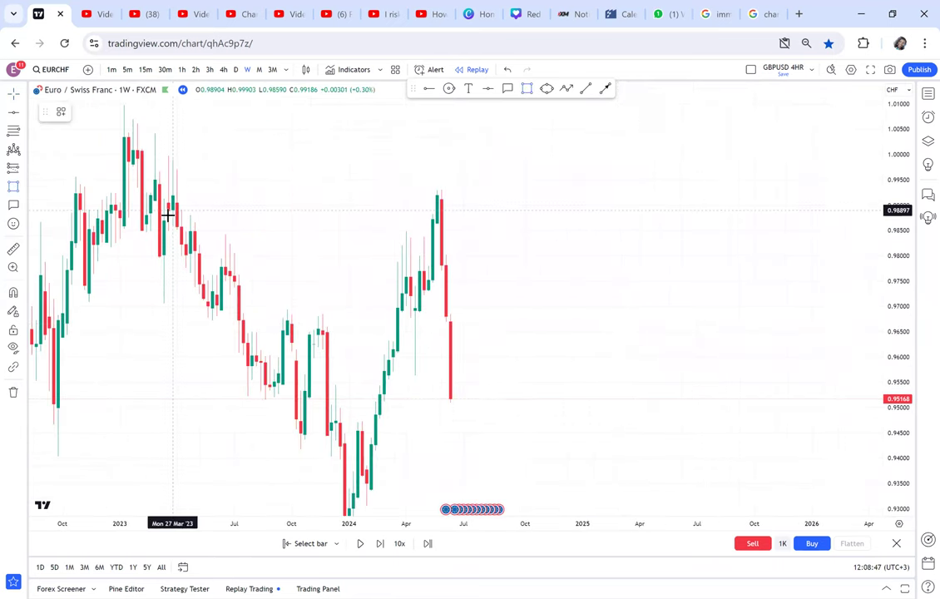
left_click(151, 169)
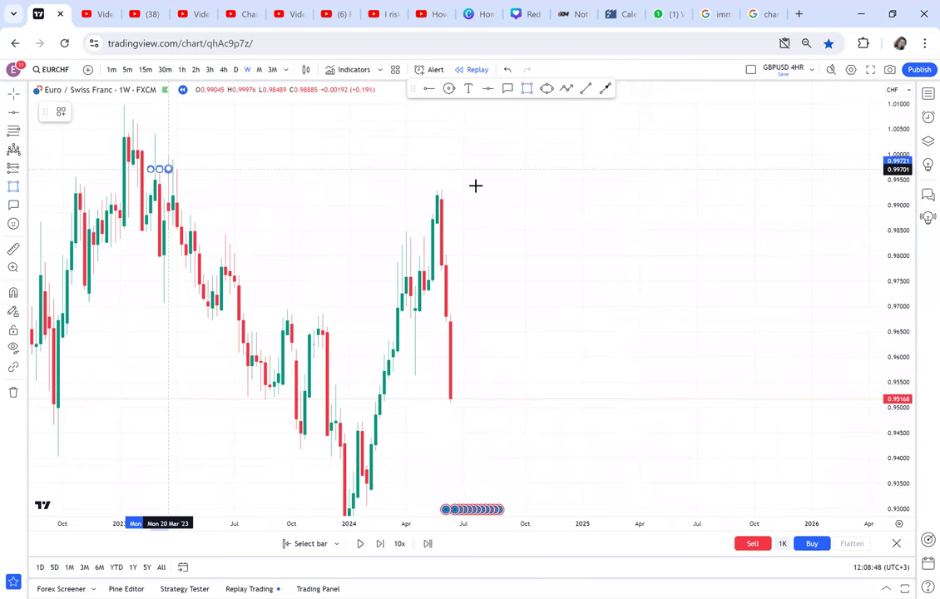
left_click(504, 191)
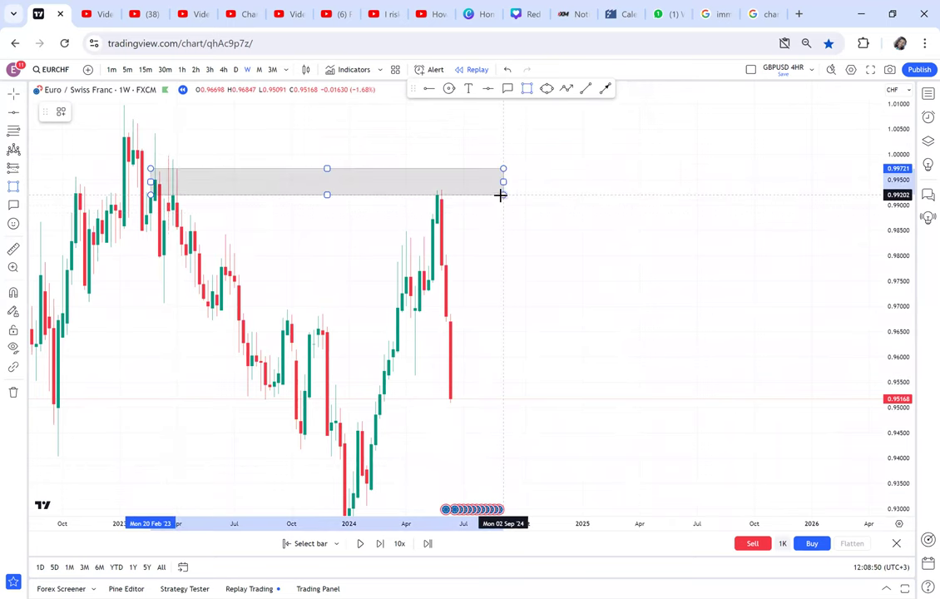
left_click(566, 251)
left_click_drag(556, 286, 567, 250)
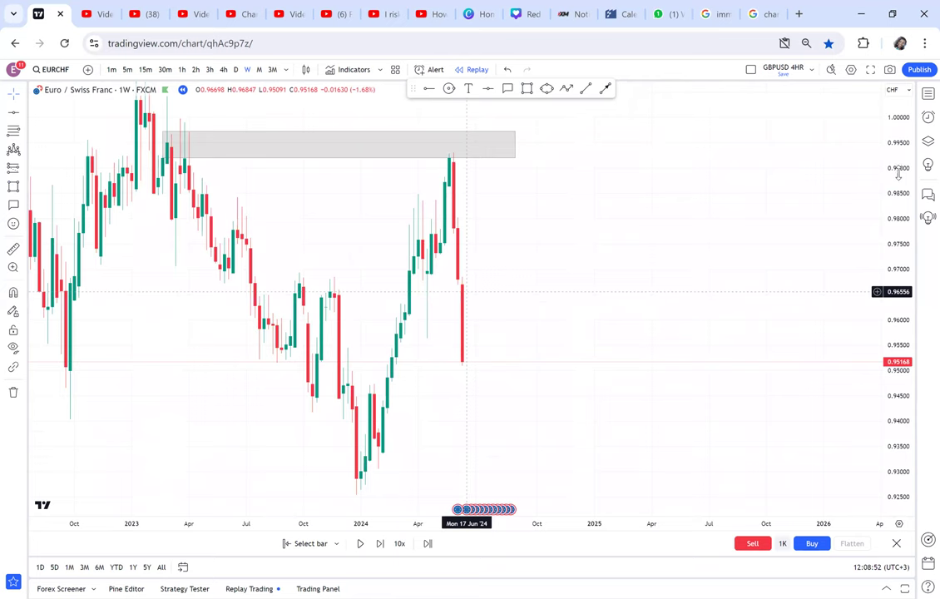
Draw a second rectangle from 25 December 2023 at about 0.98523 to 28 October 2024 at about 0.956, around the 2024 consolidation.
left_click_drag(898, 174, 896, 227)
left_click(527, 89)
left_click(356, 205)
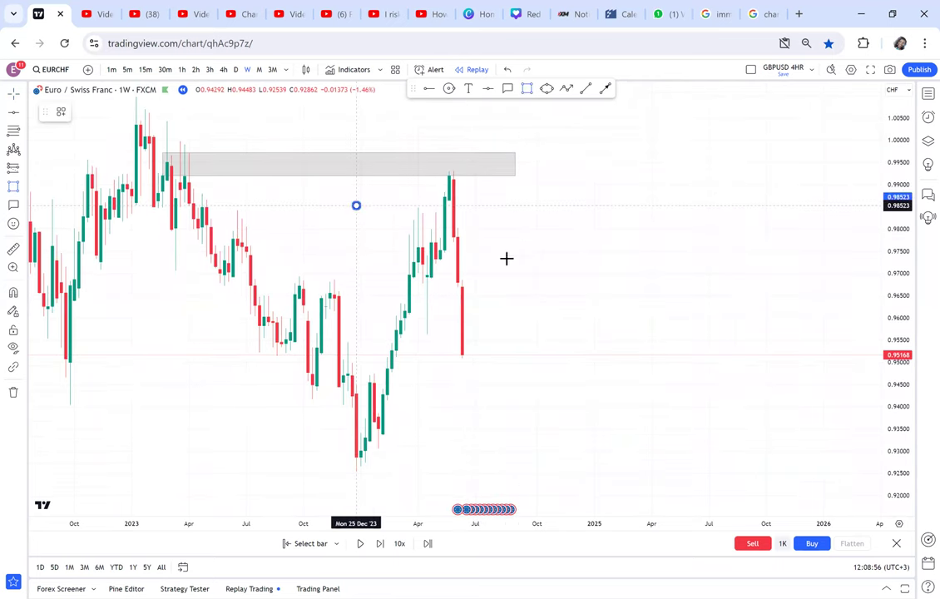
left_click(528, 290)
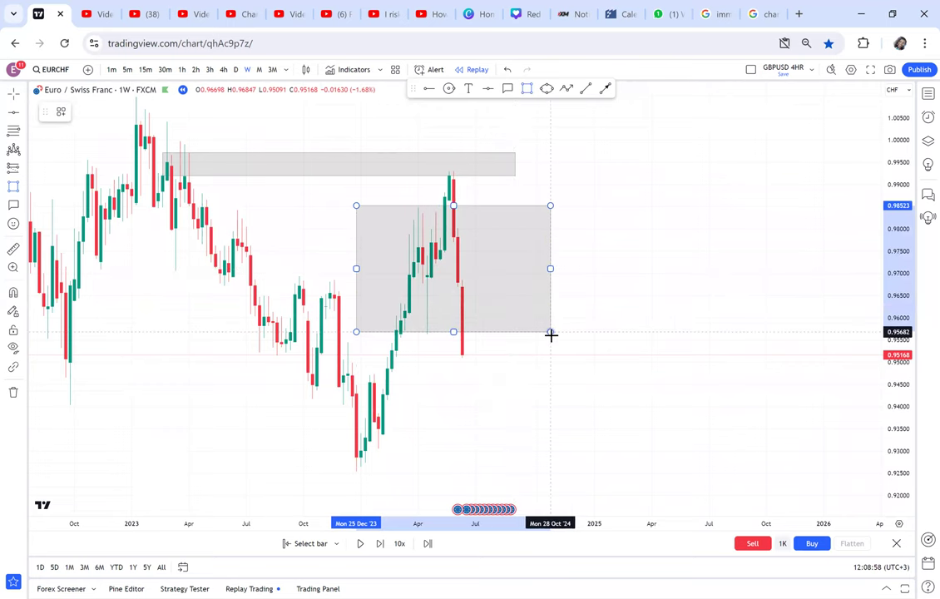
left_click(551, 333)
Mark the two highs in the resistance zone with circles, one at 3 April 2023 and one at the May 2024 peak.
left_click_drag(599, 168, 679, 122)
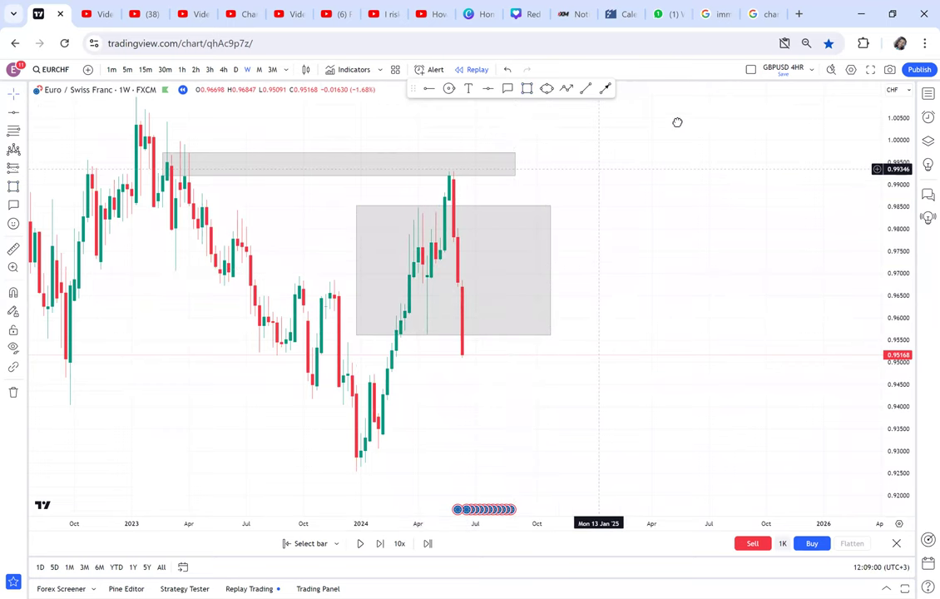
left_click_drag(397, 130, 385, 164)
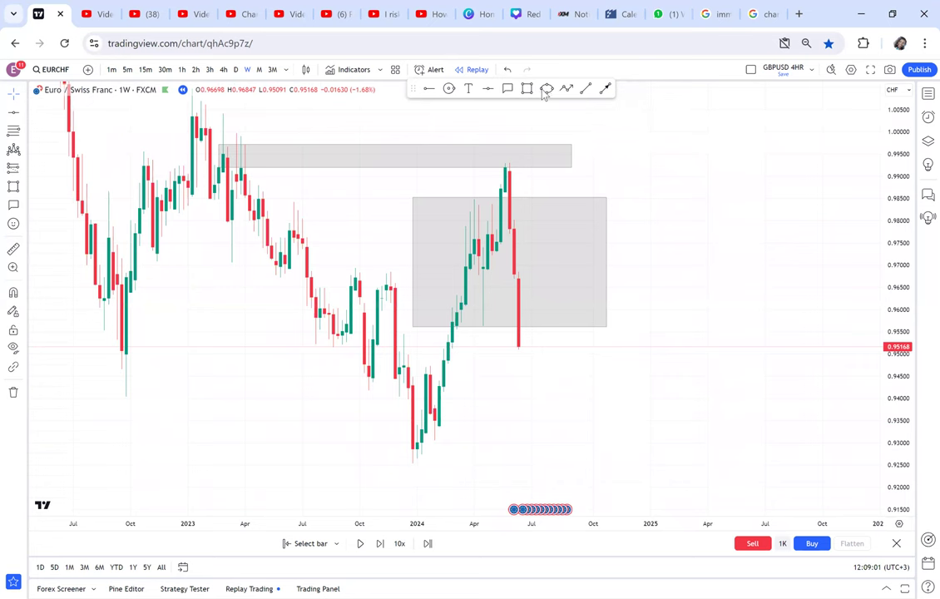
key("alt+shift+r")
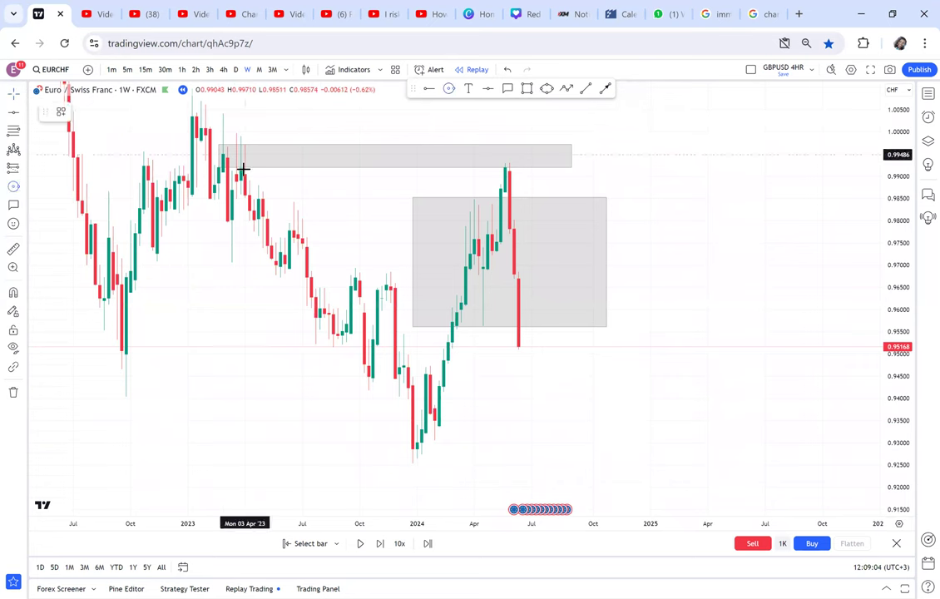
left_click(244, 169)
left_click(450, 90)
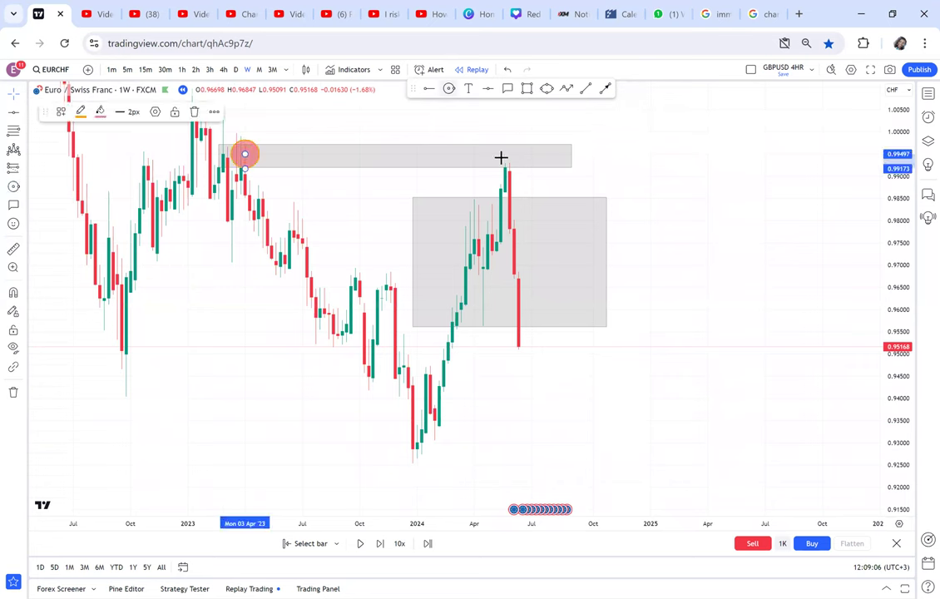
left_click(501, 157)
left_click(512, 169)
left_click(592, 122)
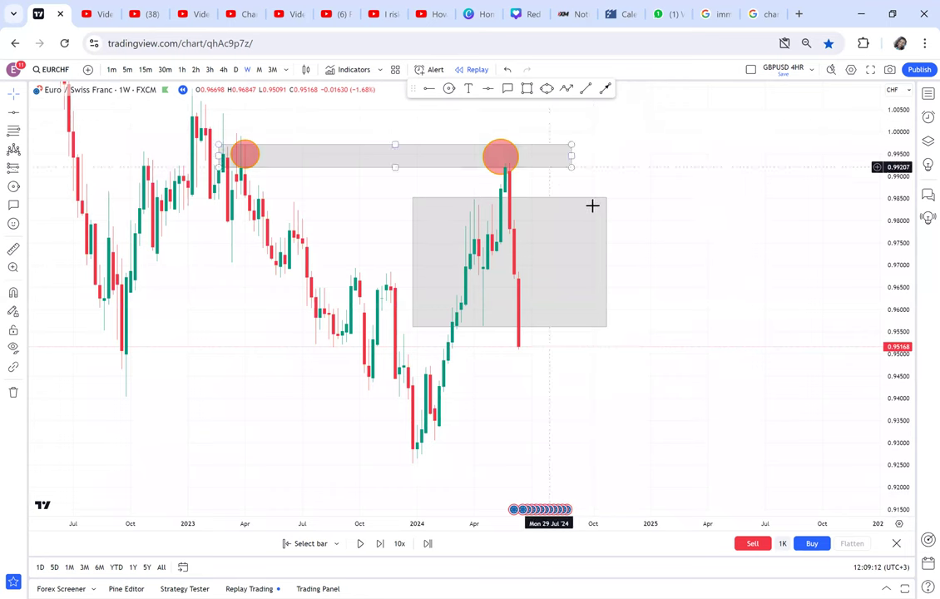
Measure the range from about 0.99926 down to 0.92505 and place a horizontal line at its midpoint, about 0.96227.
left_click(13, 248)
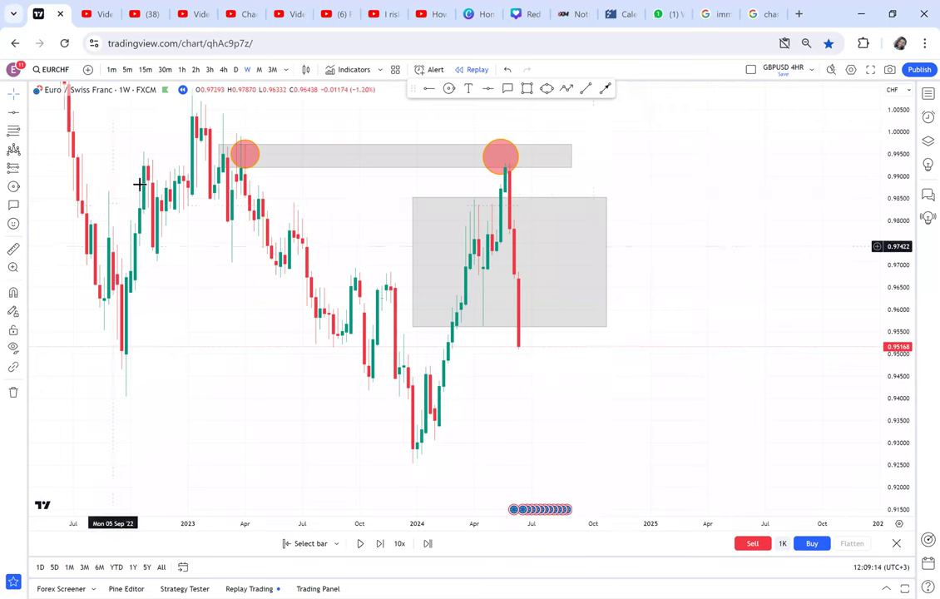
left_click(196, 134)
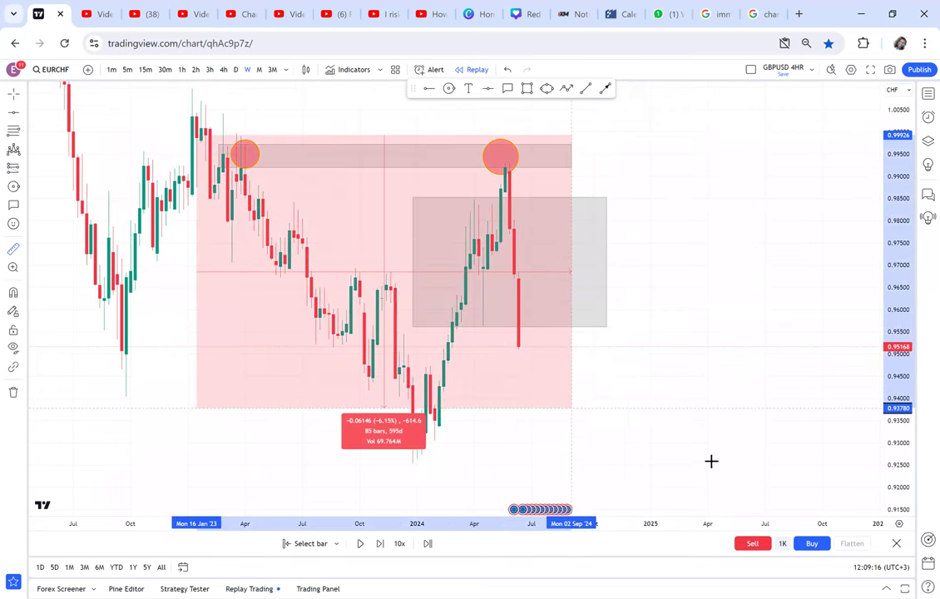
left_click(713, 464)
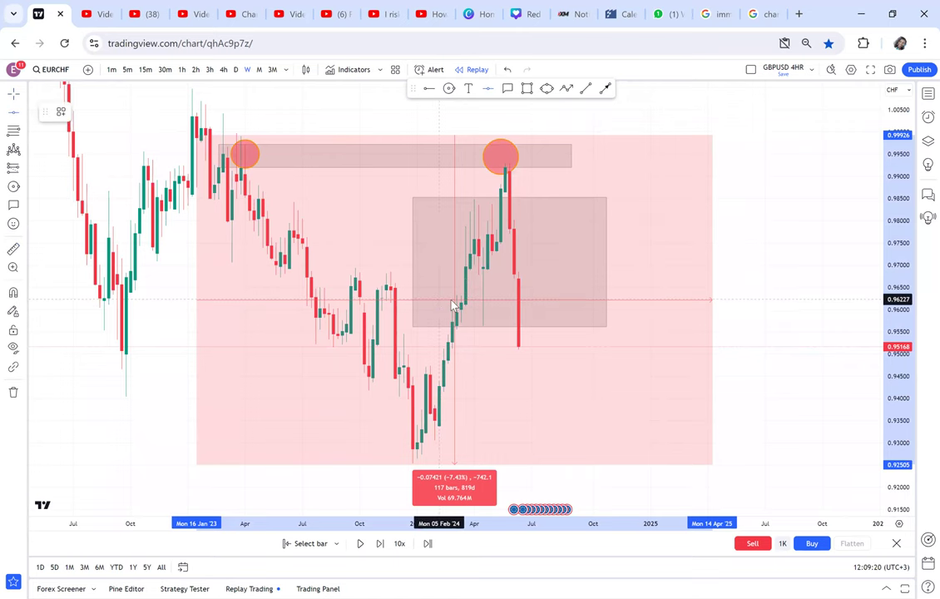
left_click(647, 283)
Place a horizontal line at about 0.92528, along the low at the turn of 2024.
left_click_drag(643, 351, 645, 275)
left_click(489, 89)
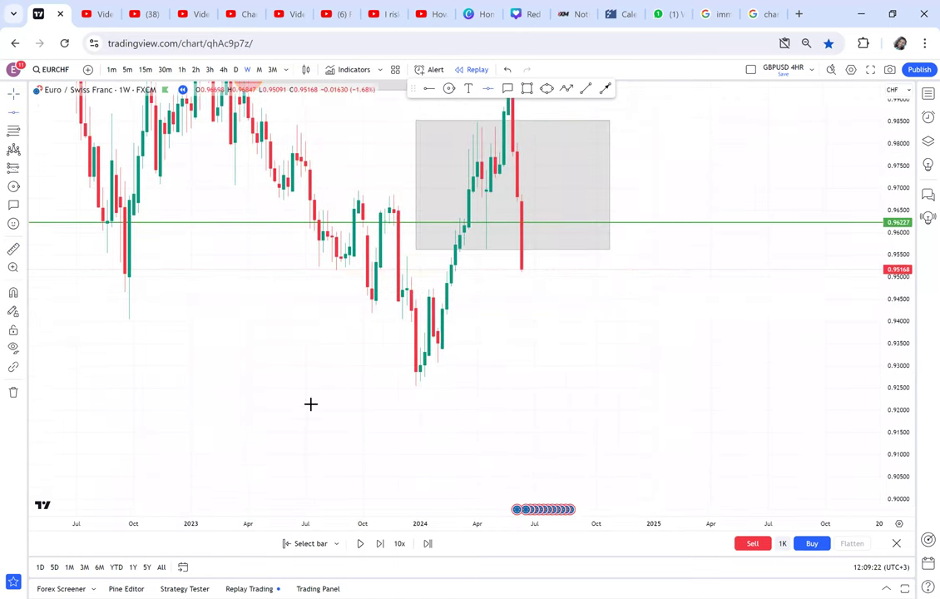
left_click(327, 388)
left_click_drag(319, 386, 323, 387)
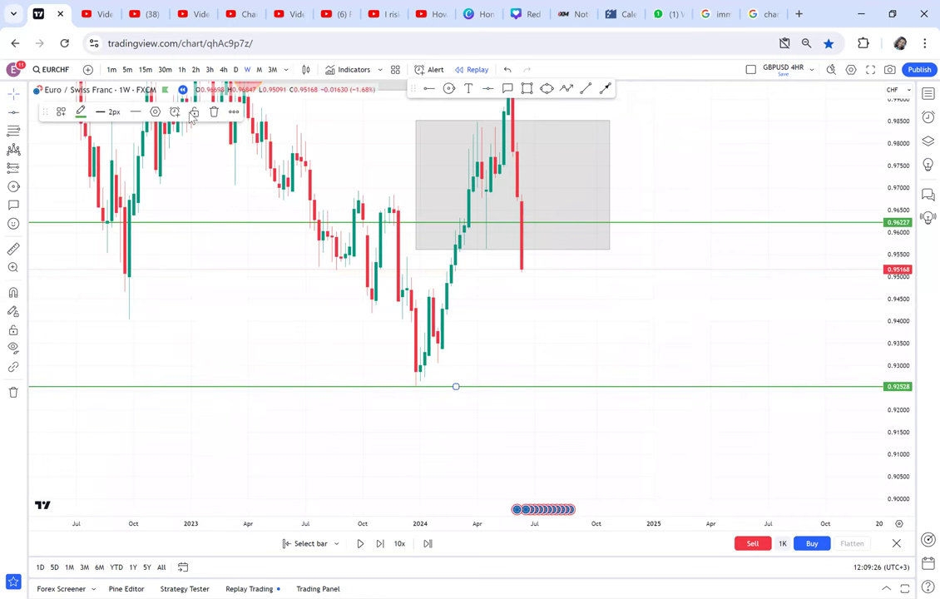
Change the colour of the horizontal line along the low at the turn of 2024 to red.
left_click(80, 112)
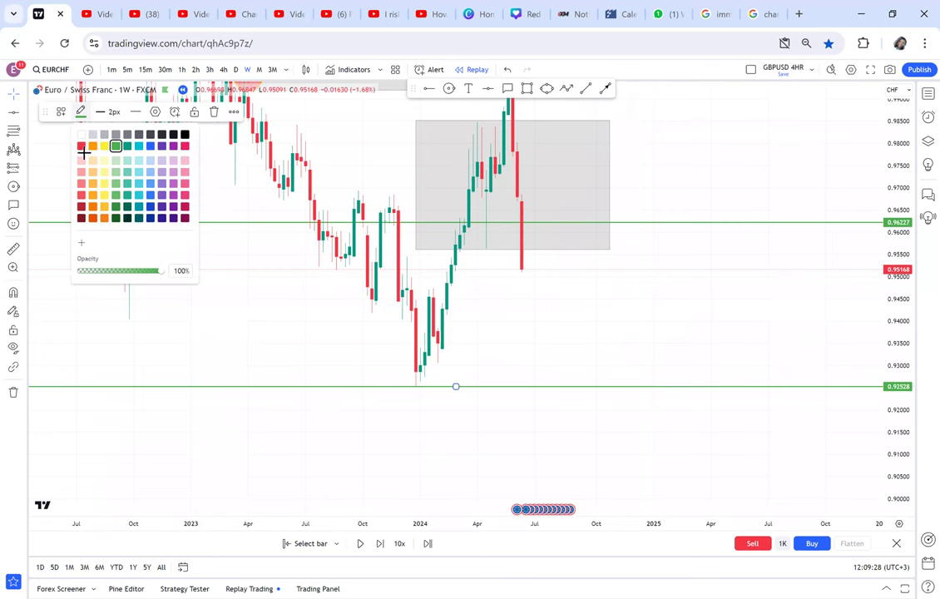
left_click(81, 147)
left_click_drag(656, 310, 639, 370)
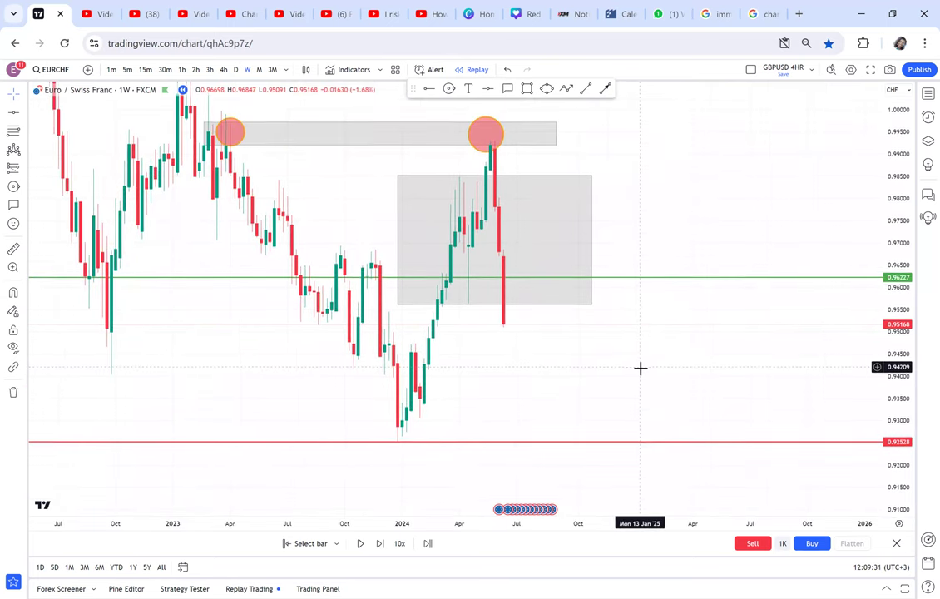
Measure the distance from the latest weekly candle's close, about 0.95137, down to the red line, then clear the measurement.
left_click(13, 249)
left_click(491, 325)
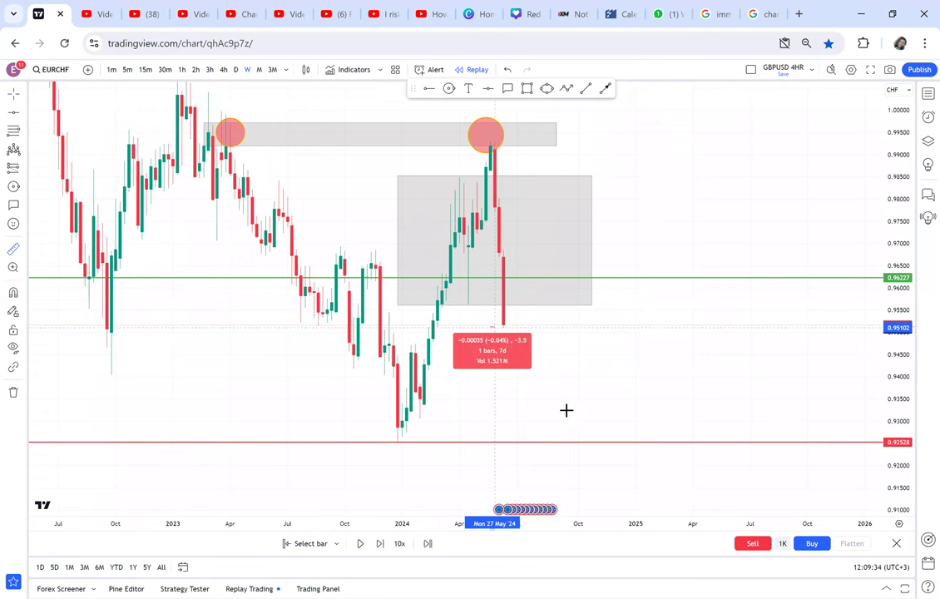
left_click(582, 442)
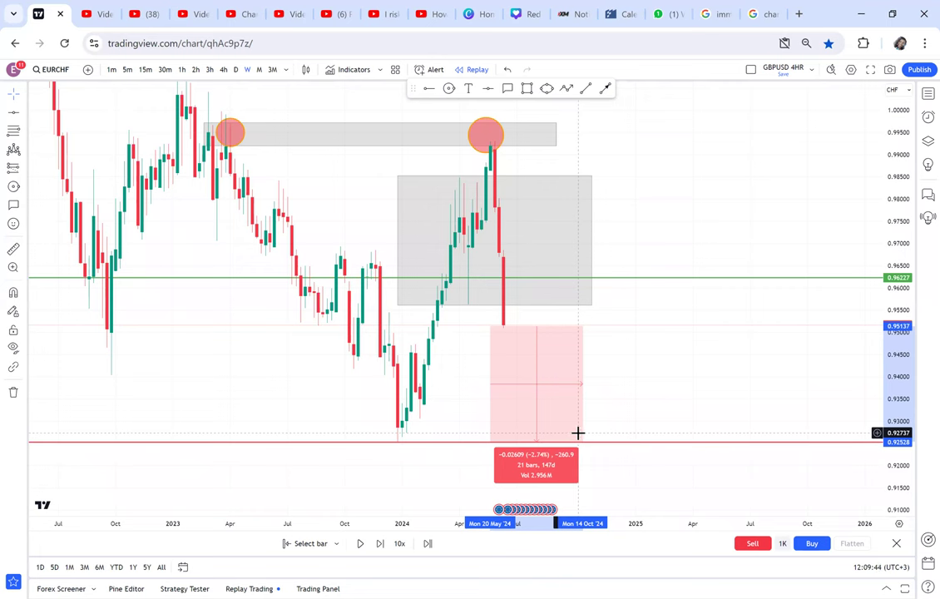
left_click(602, 404)
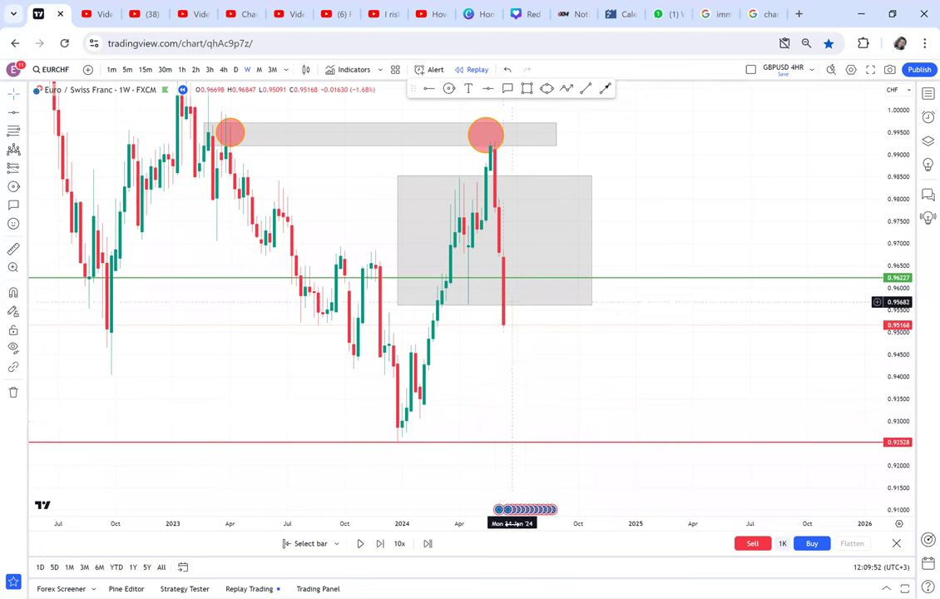
scroll(469, 353, "up", 2)
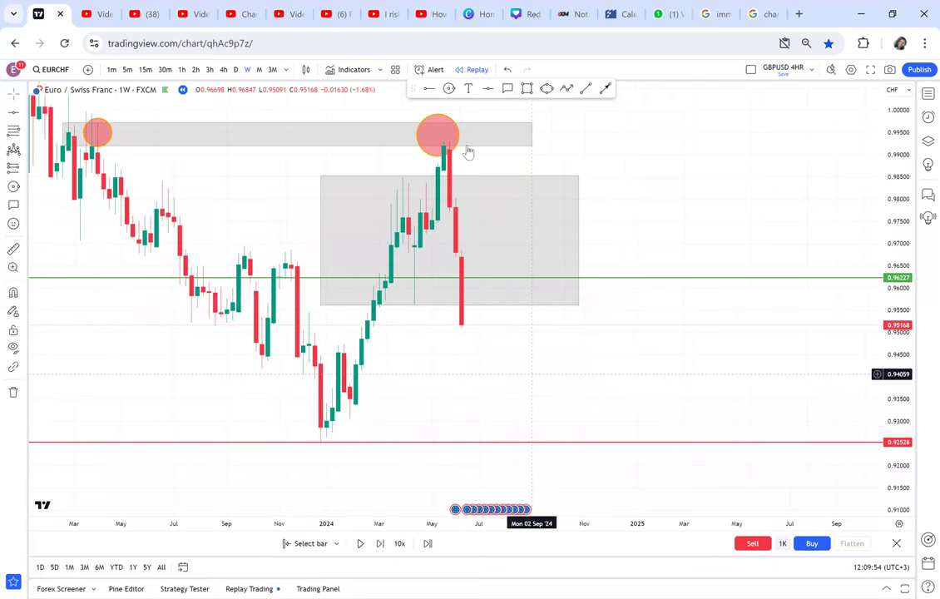
left_click(449, 90)
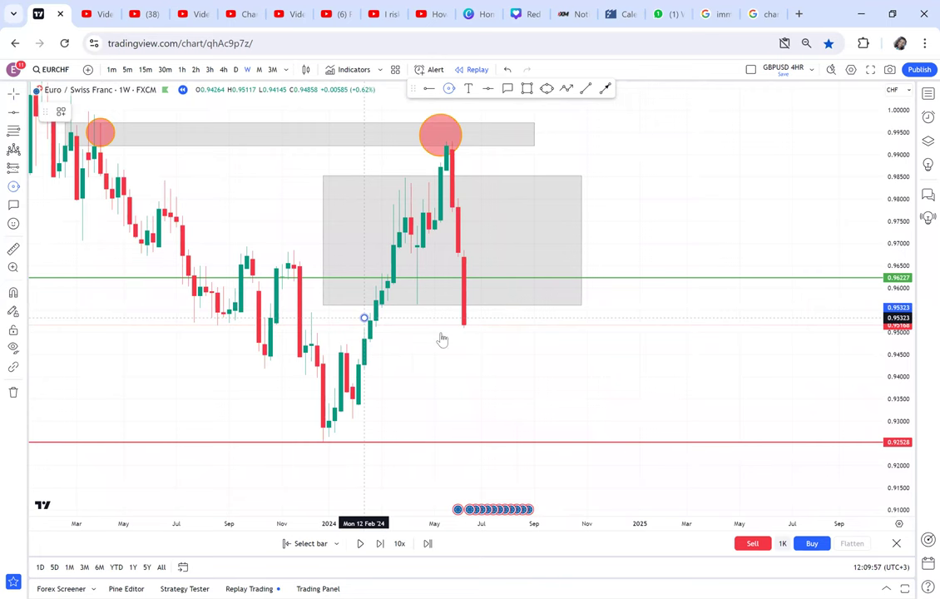
left_click(381, 333)
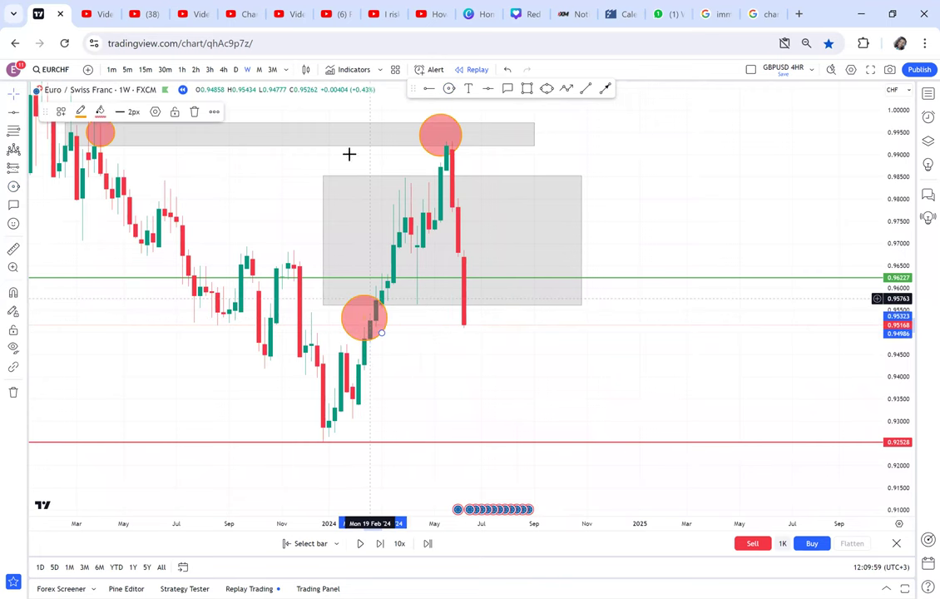
key("Delete")
On the daily timeframe, draw a rectangle from 14 February 2024 at about 0.95228 down to about 0.9497 in July, and circle the February lows in it.
left_click(236, 70)
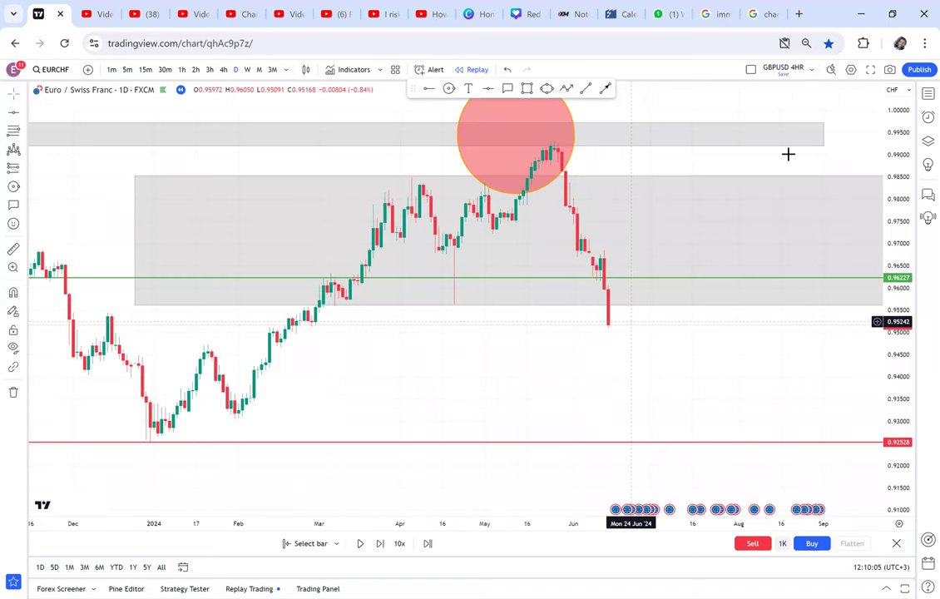
left_click(527, 88)
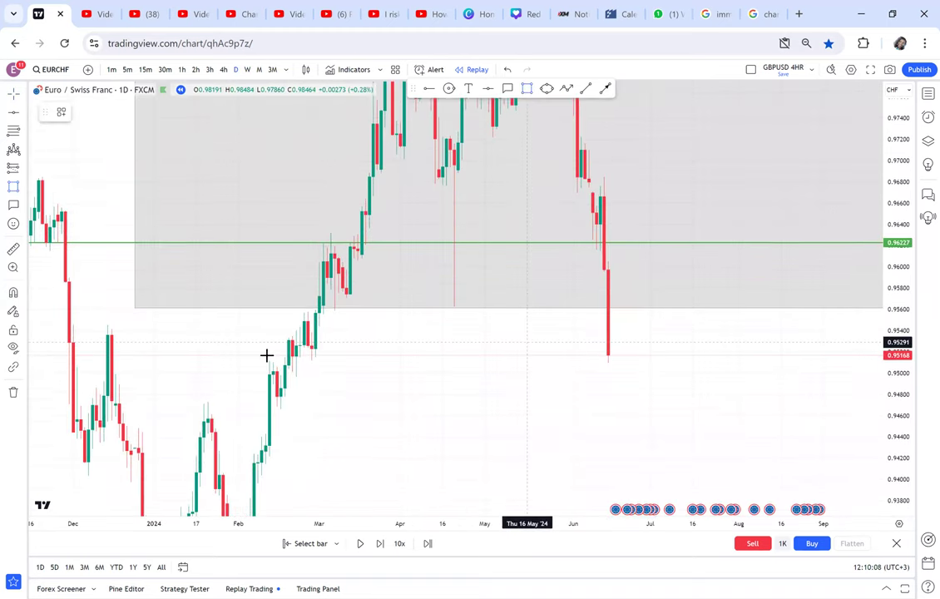
left_click(274, 349)
left_click(654, 362)
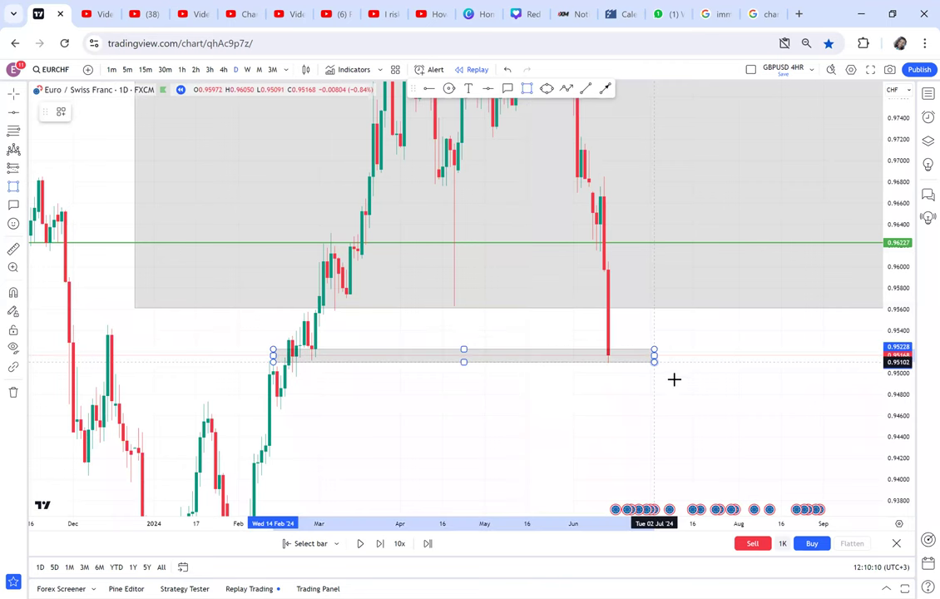
left_click(678, 375)
left_click(682, 377)
left_click_drag(525, 116, 513, 117)
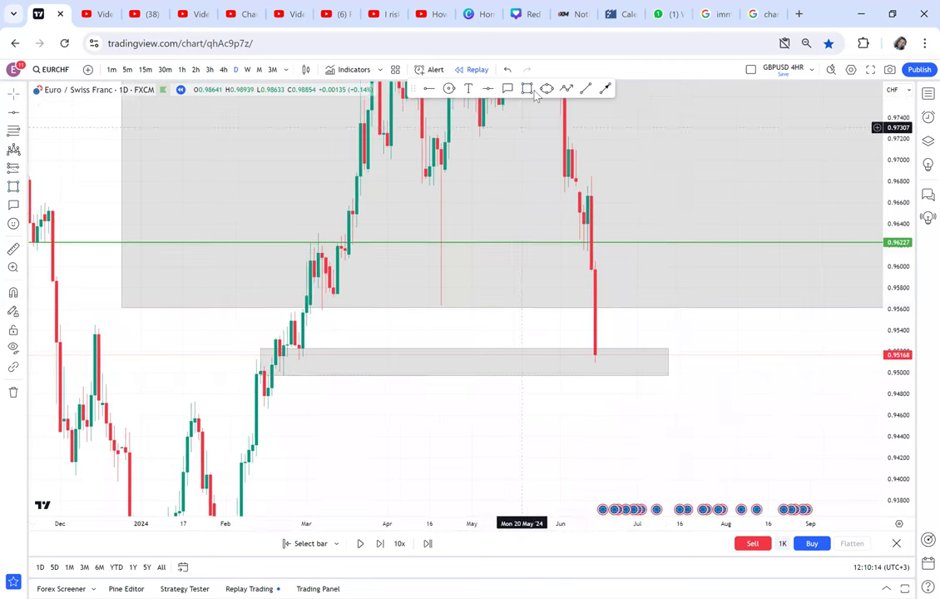
left_click(449, 89)
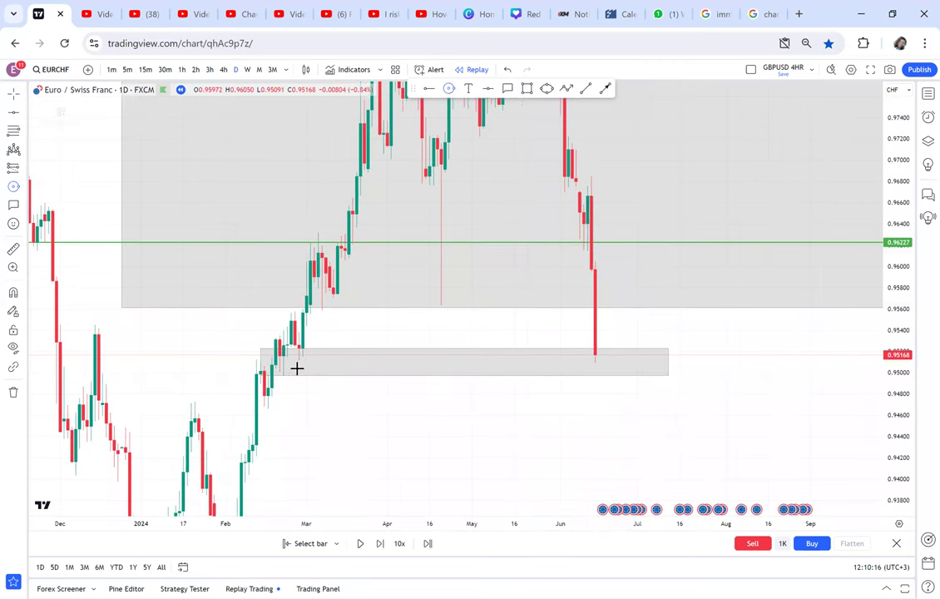
left_click_drag(287, 358, 299, 370)
Draw a narrower rectangle from 5 February 2024 at about 0.94792 to 7 August 2024 at about 0.94661, and circle the mid-February low in it.
left_click(526, 89)
left_click(233, 395)
left_click(742, 408)
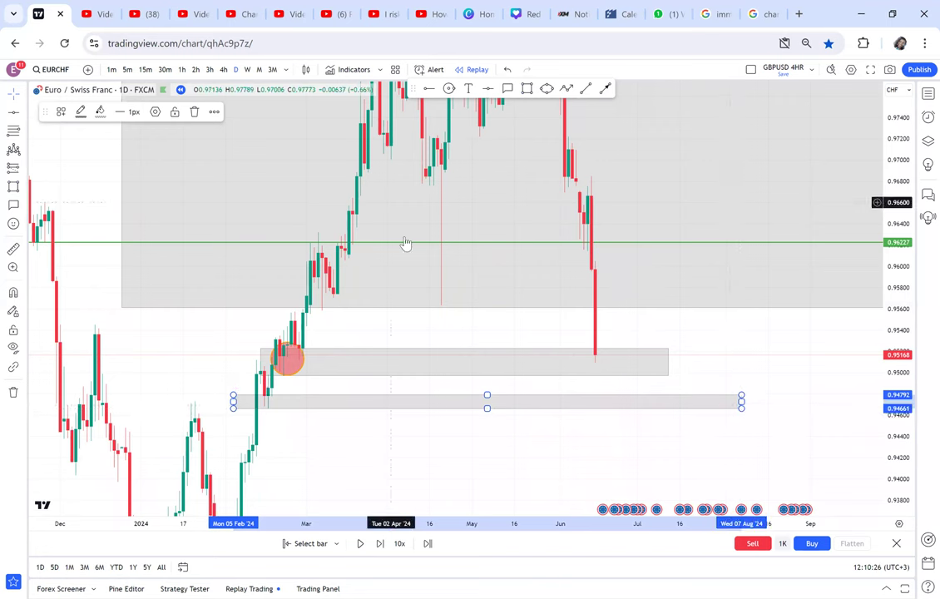
left_click(268, 408)
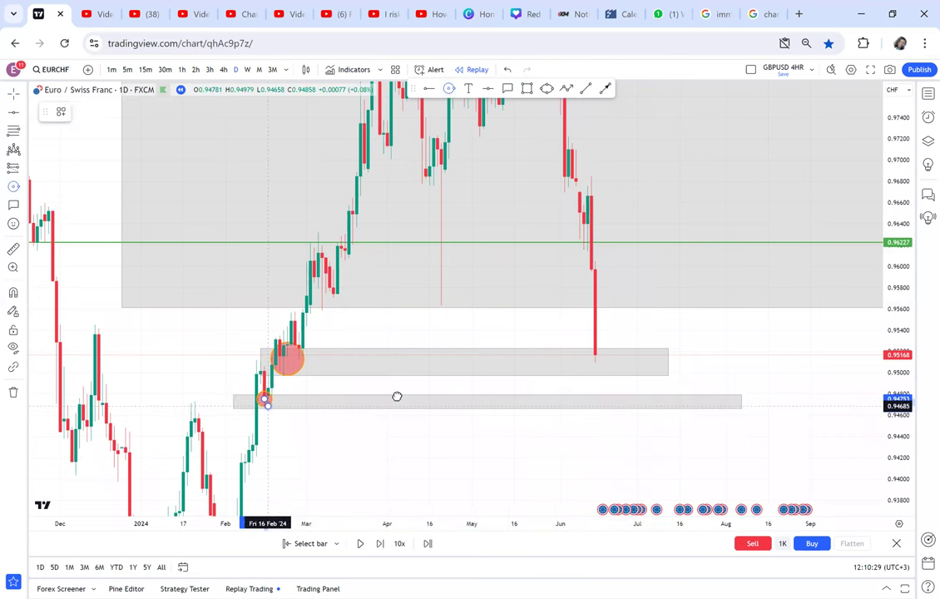
left_click_drag(353, 430, 354, 454)
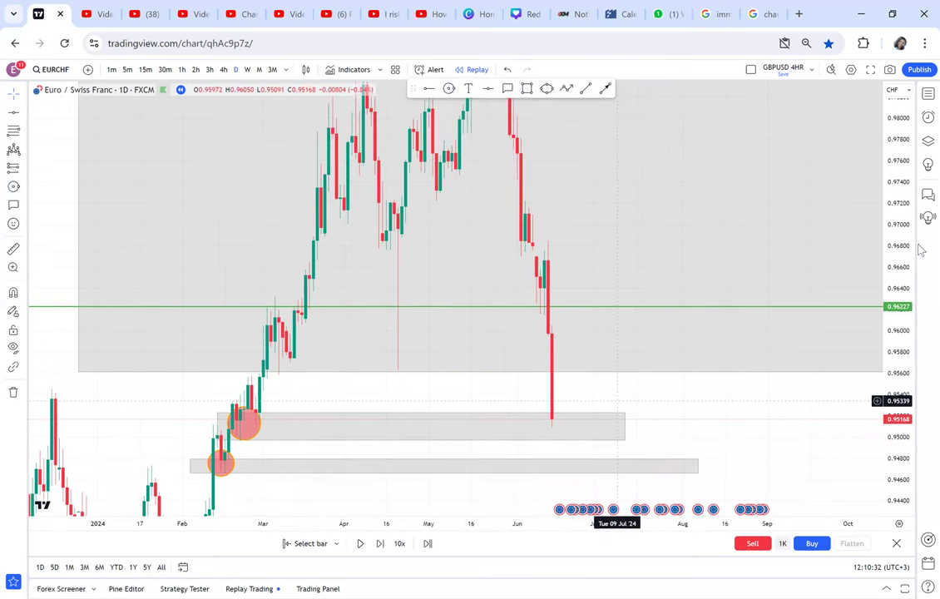
Add a callout reading WBB that points at the latest daily candle where it reaches the upper of the two narrow zones.
left_click_drag(897, 250, 911, 362)
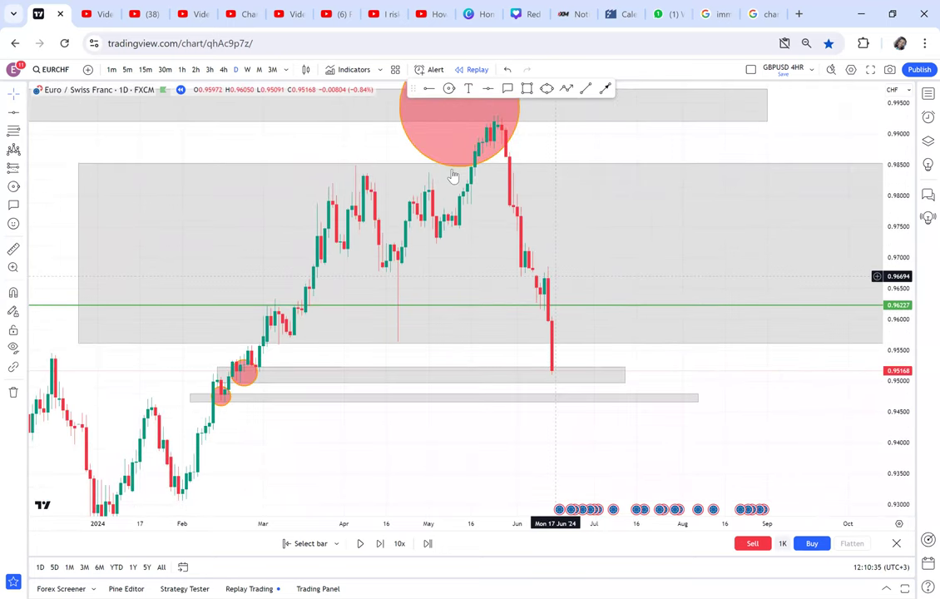
left_click(359, 164)
left_click(489, 114)
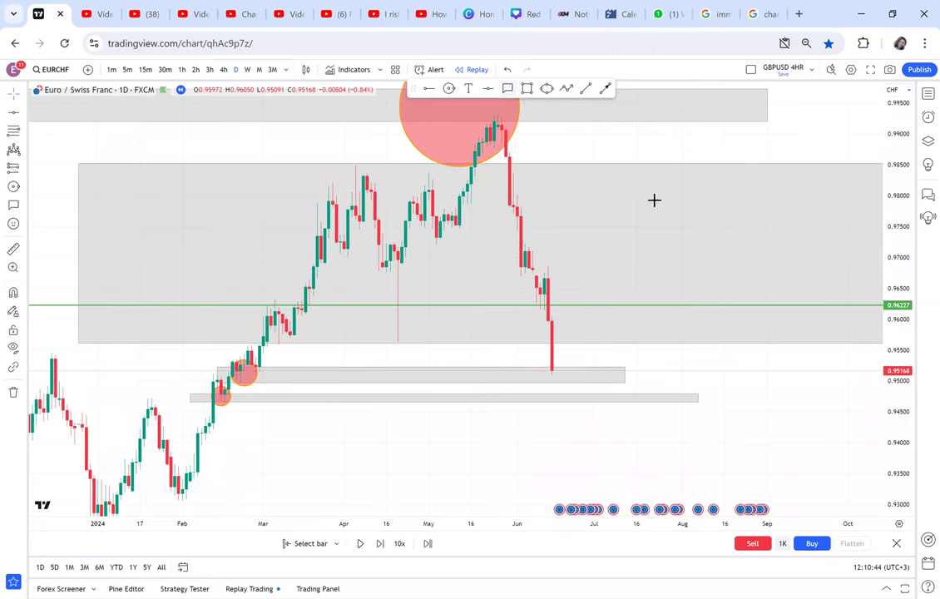
left_click(563, 366)
left_click(613, 326)
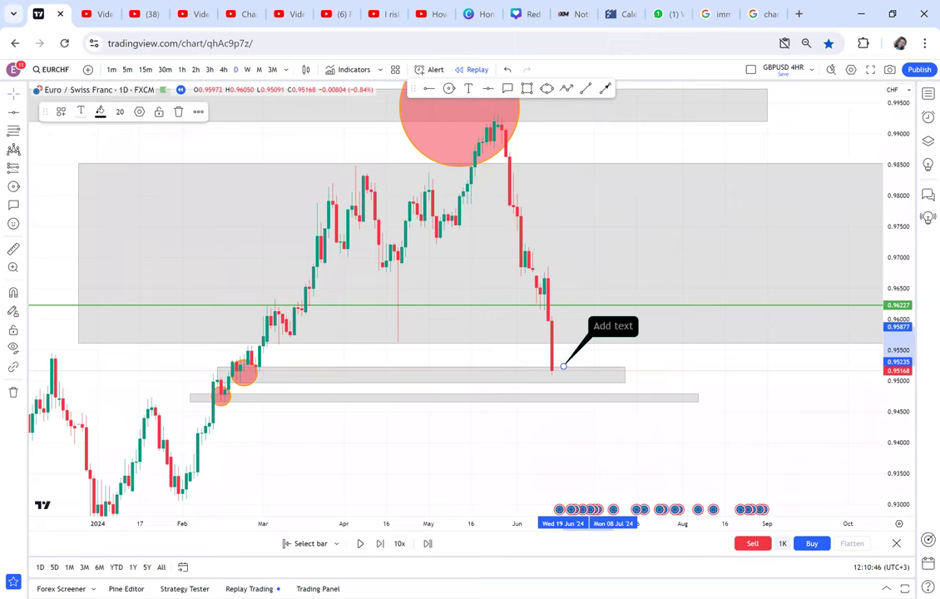
type("WBB")
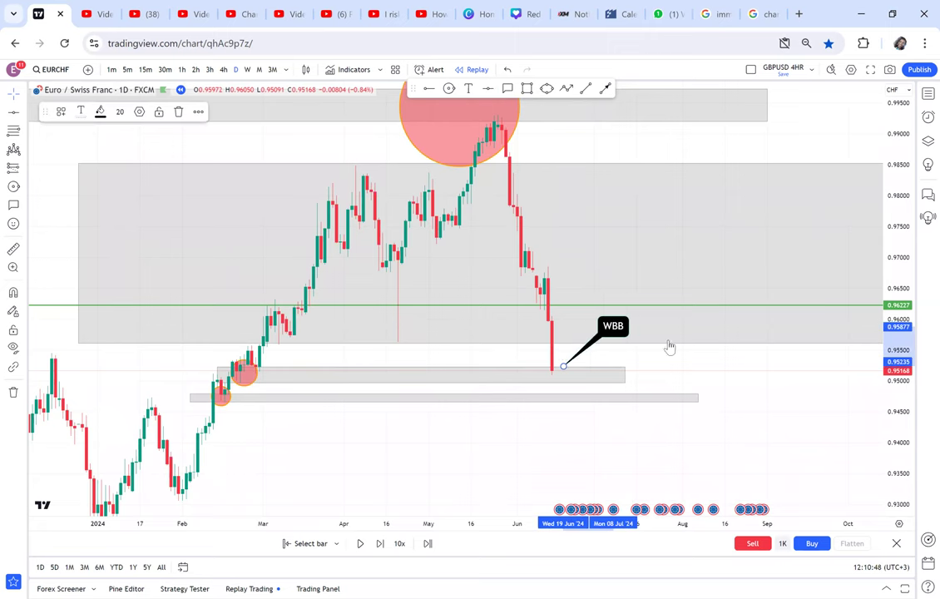
left_click(683, 360)
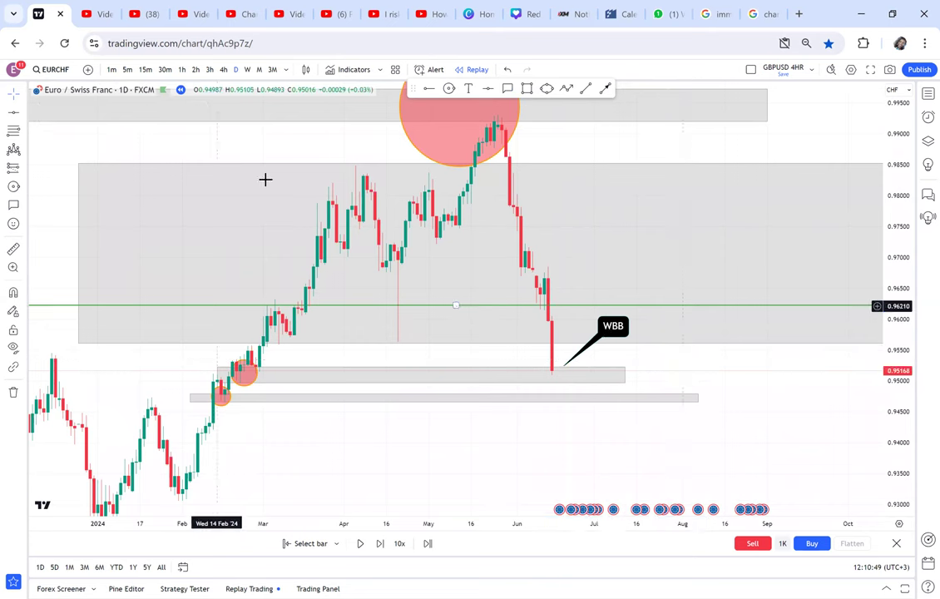
Measure the range from about 0.94951 up to 0.99278 and place a blue horizontal line near its midpoint, at about 0.97077.
left_click(13, 250)
left_click(200, 396)
left_click(218, 375)
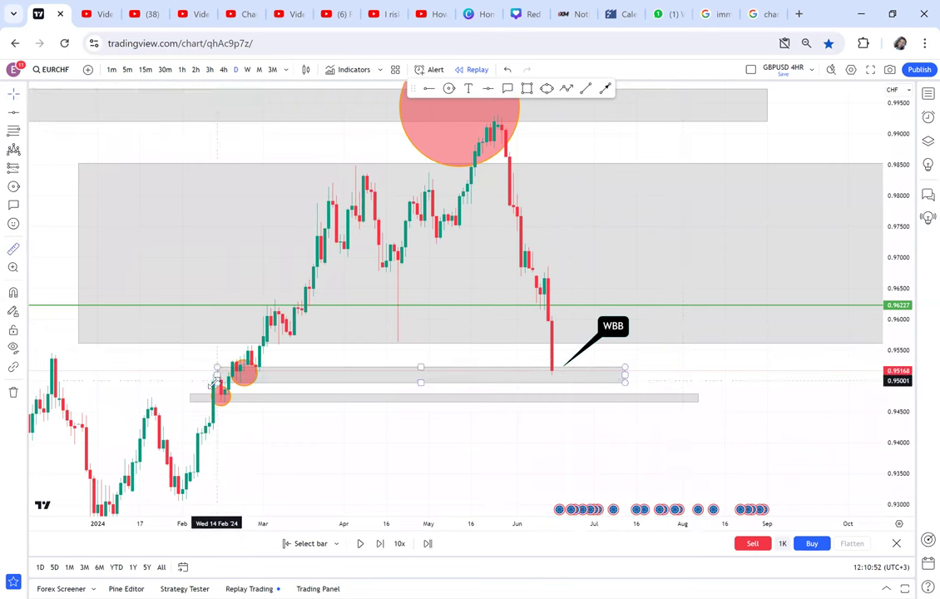
left_click(663, 118)
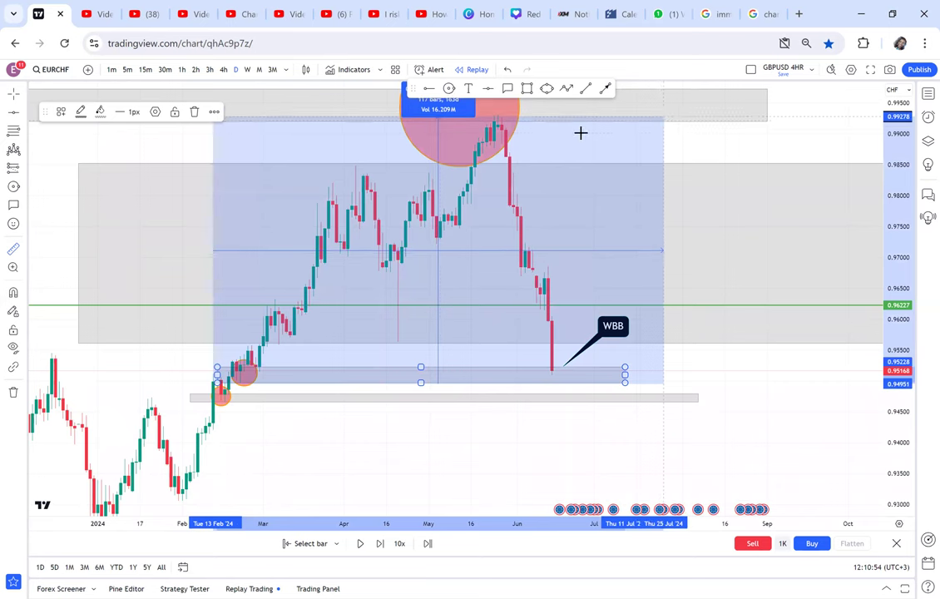
left_click(488, 89)
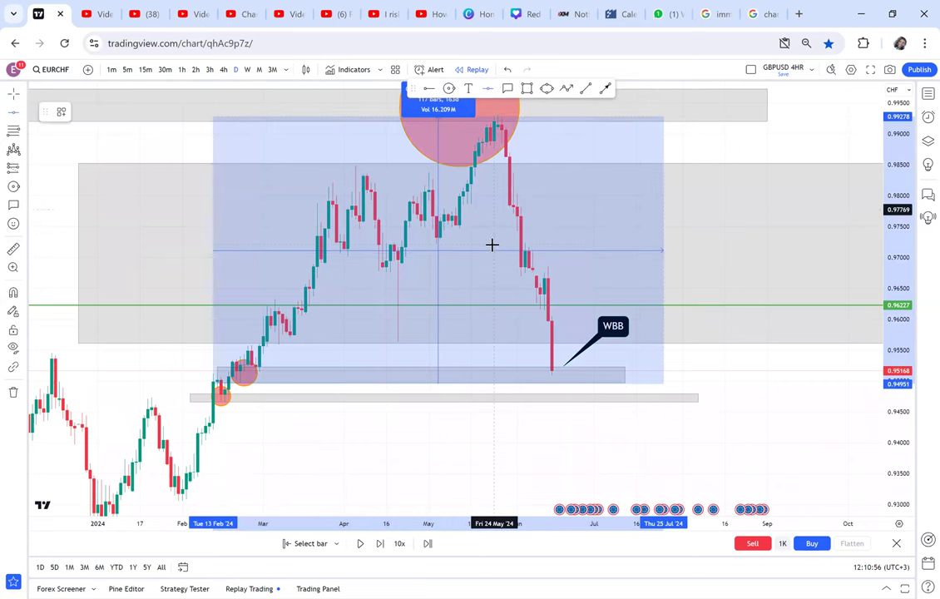
left_click(455, 252)
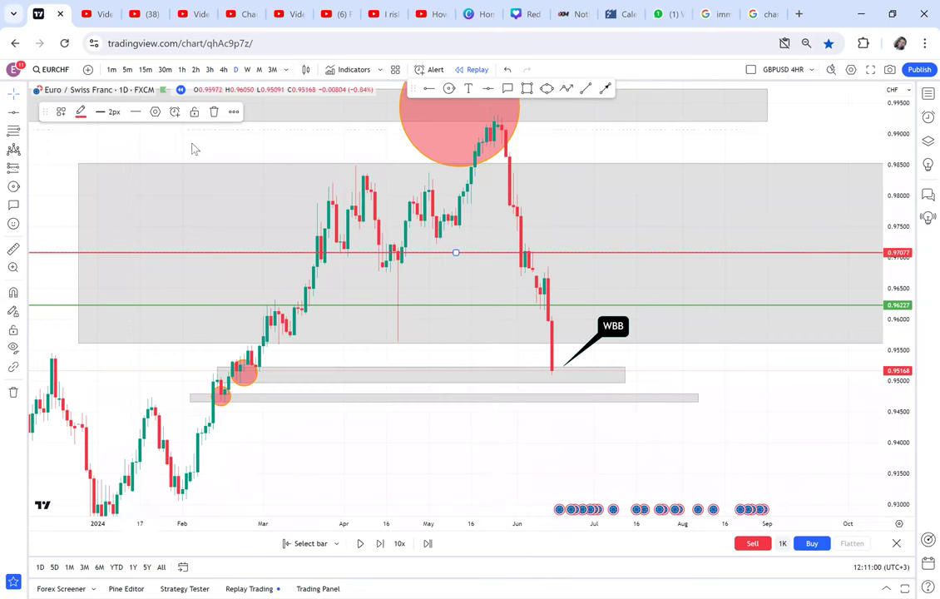
left_click(81, 111)
left_click(151, 146)
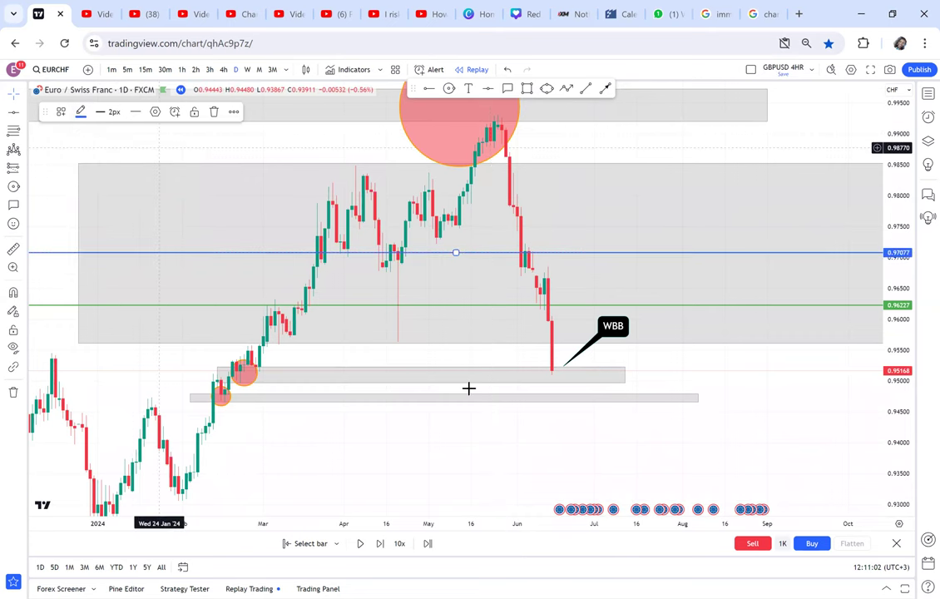
Advance the replay one daily bar and draw a rectangle around the latest candles, from 11 June 2024 at about 0.9571 to 3 July at about 0.95126.
left_click(381, 549)
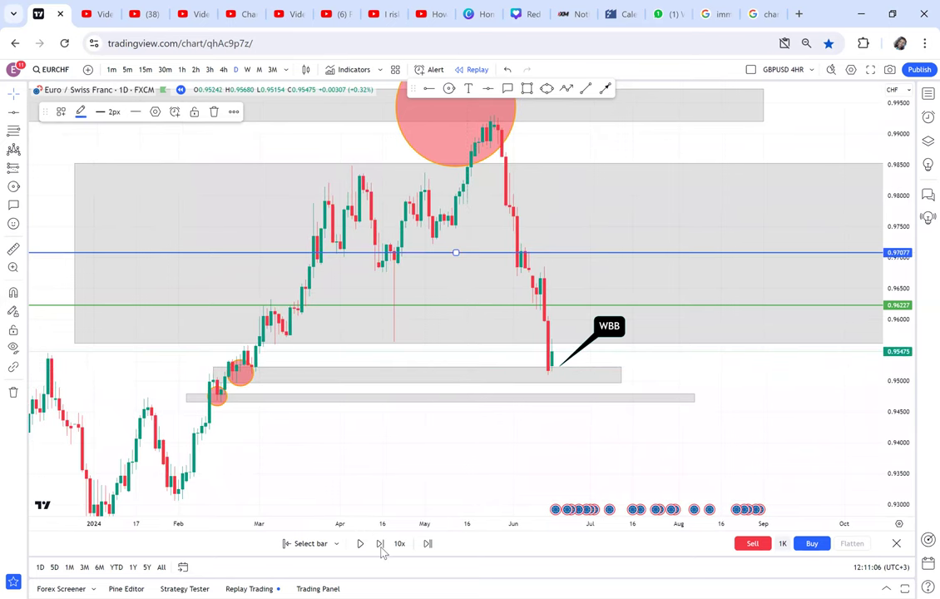
key("alt+shift+r")
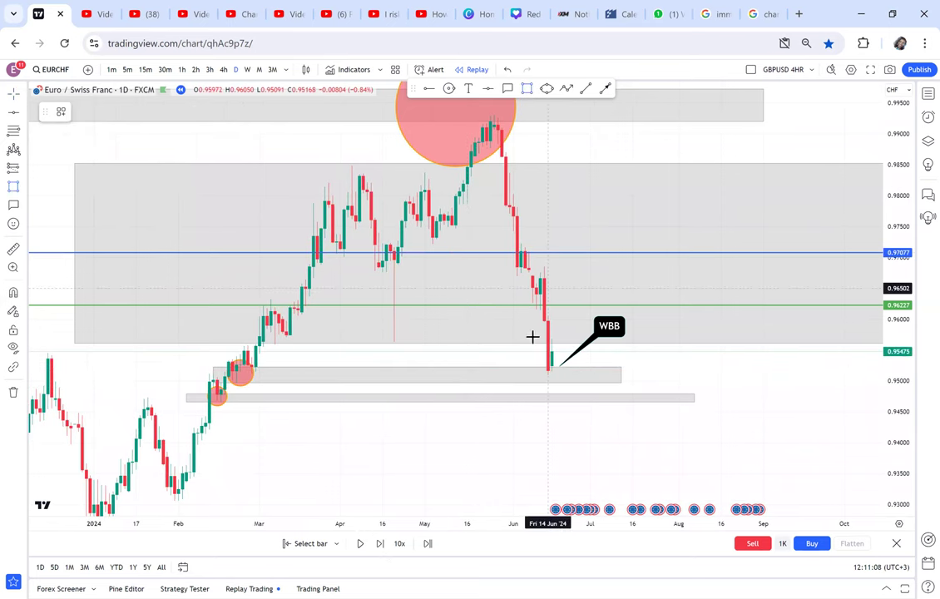
left_click(535, 337)
left_click(596, 373)
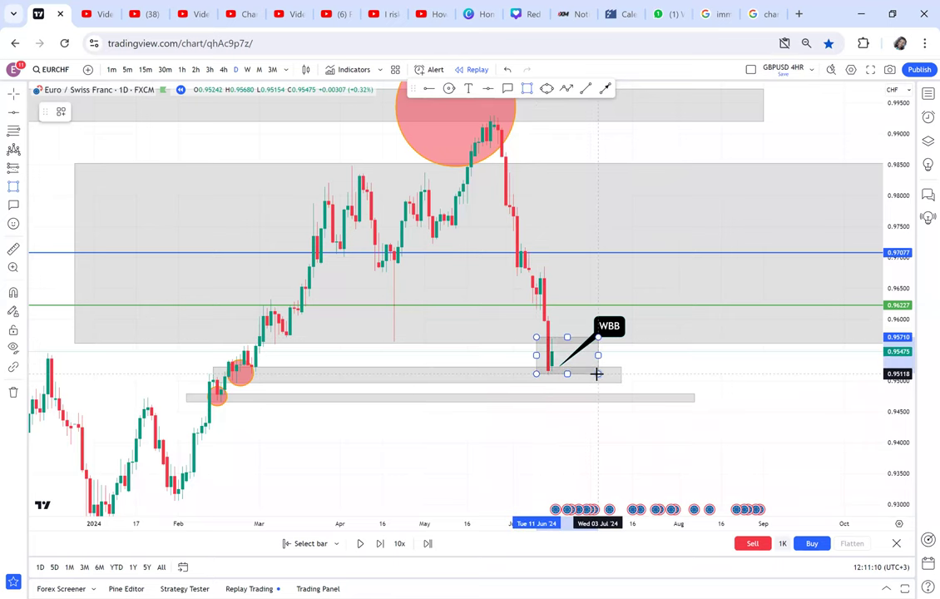
left_click(663, 360)
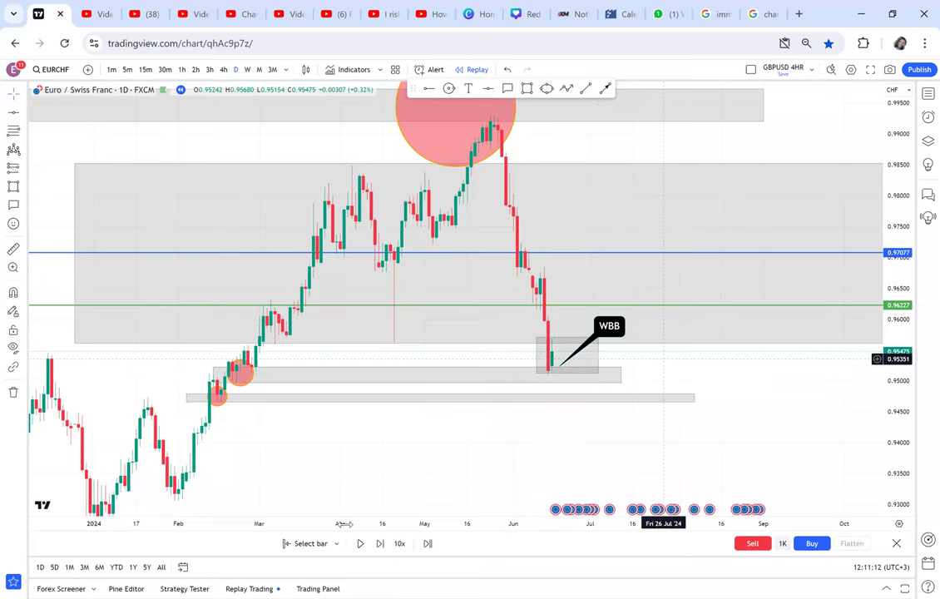
Advance the replay by two more daily bars to follow price towards the lower narrow zone.
left_click(380, 548)
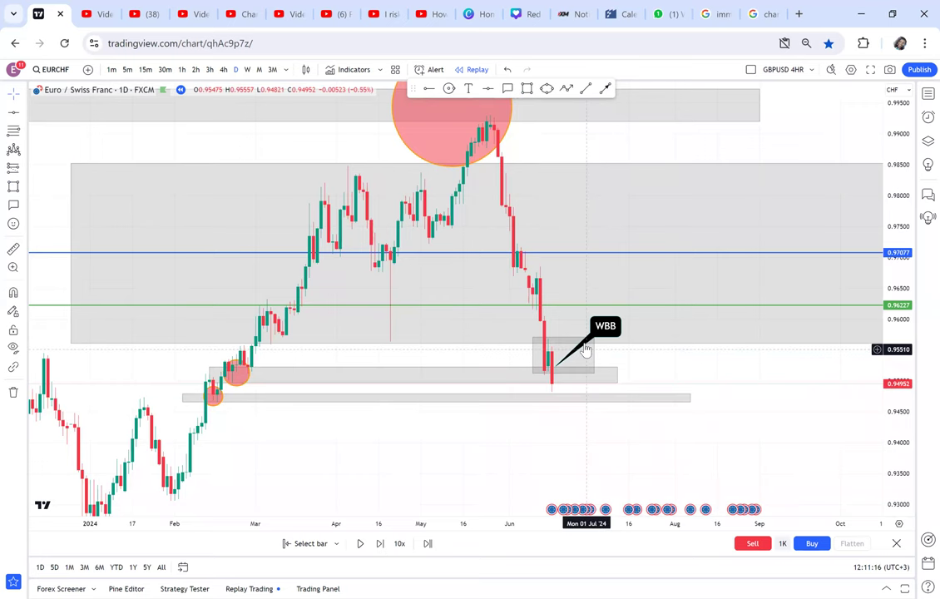
left_click(553, 400)
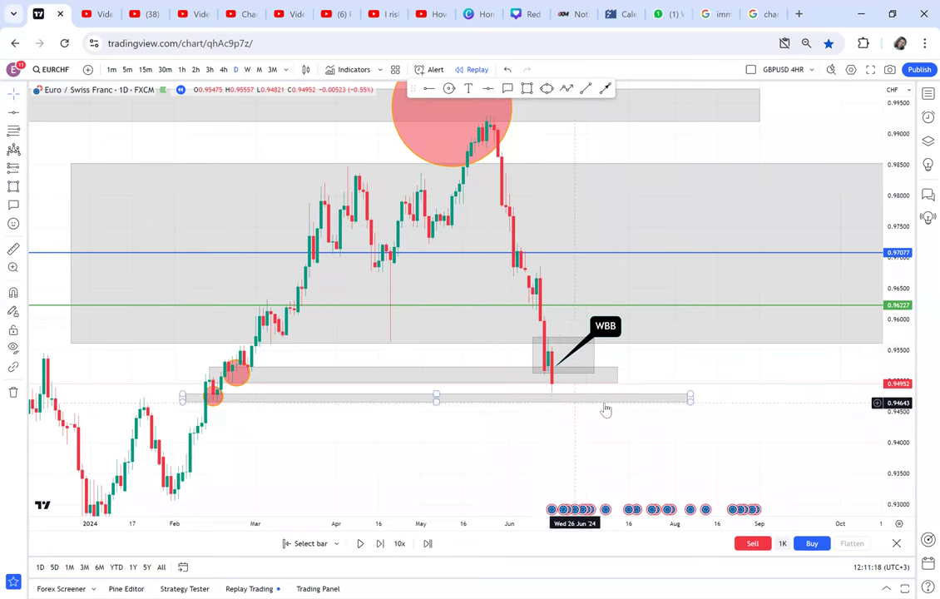
left_click(383, 545)
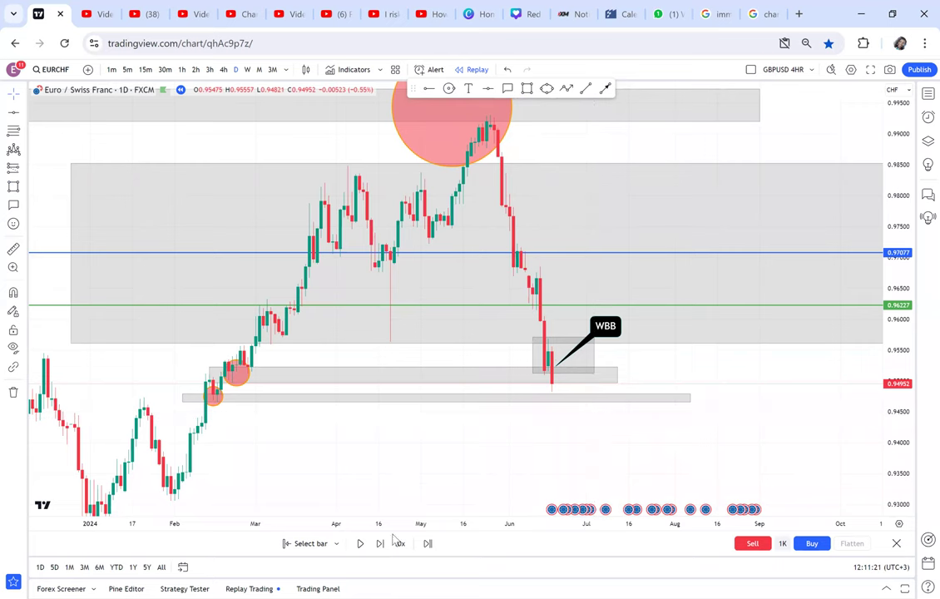
scroll(610, 445, "up", 1)
scroll(578, 415, "up", 1)
scroll(590, 366, "down", 2)
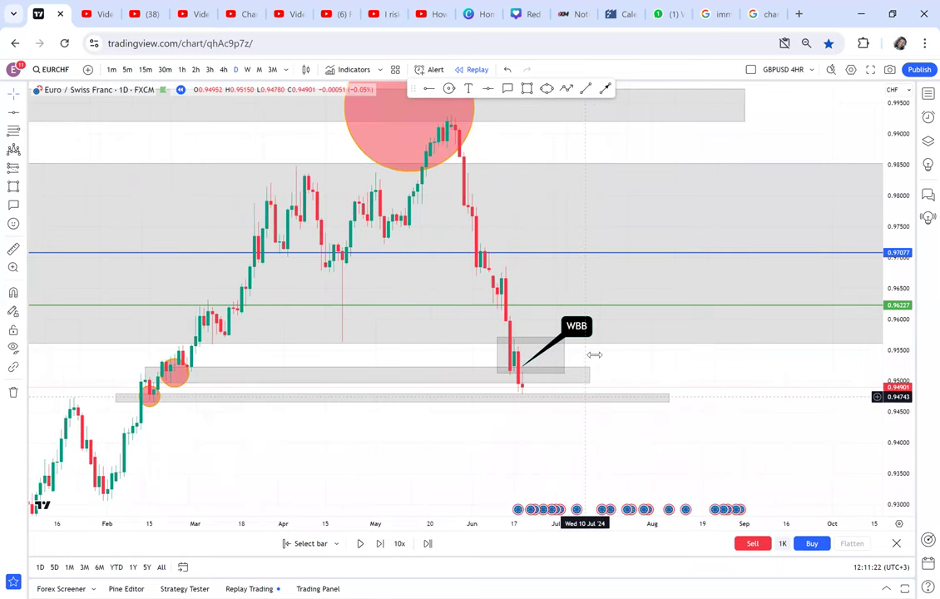
Unlock and delete the rectangle around the latest candles, and delete the upper of the two narrow zones.
left_click(596, 355)
left_click(176, 111)
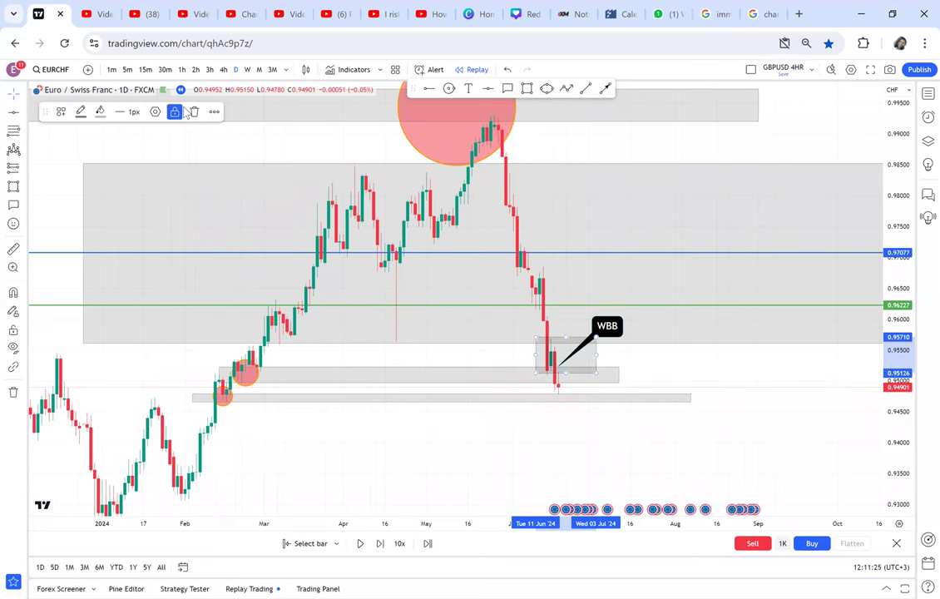
left_click(193, 111)
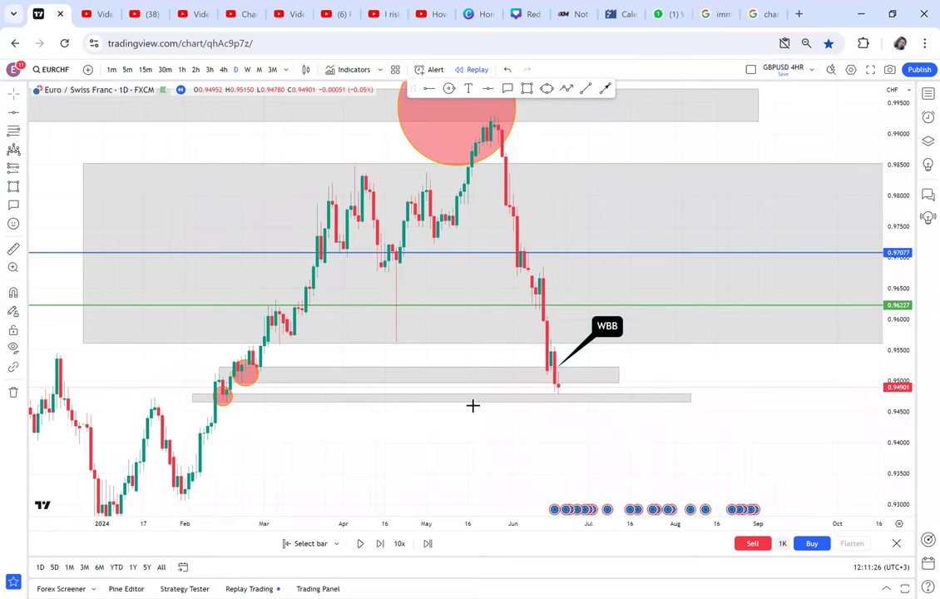
left_click(522, 389)
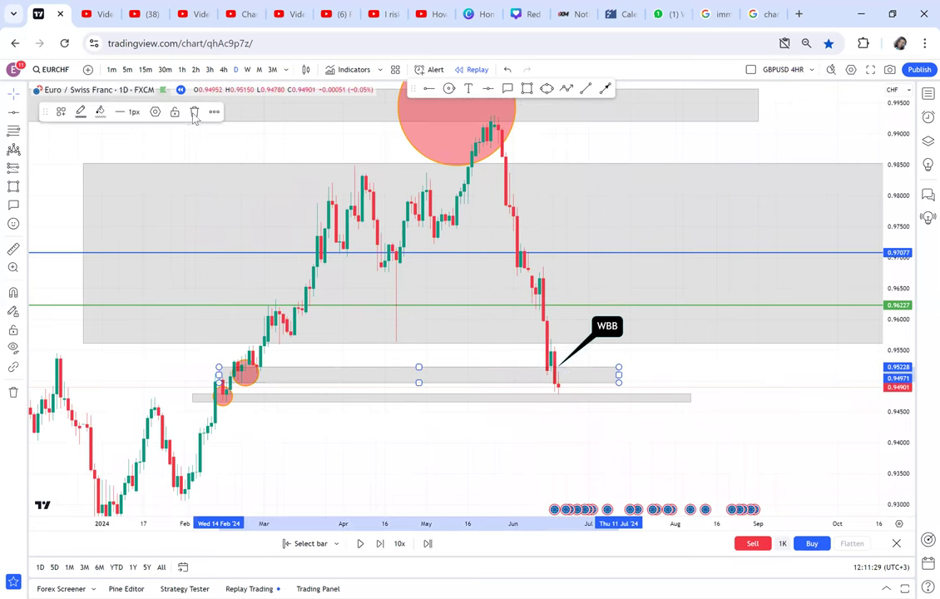
left_click(194, 112)
Point the WBB callout at the remaining narrow zone, at about 0.94743, and advance the replay by one daily bar.
left_click_drag(560, 363, 593, 390)
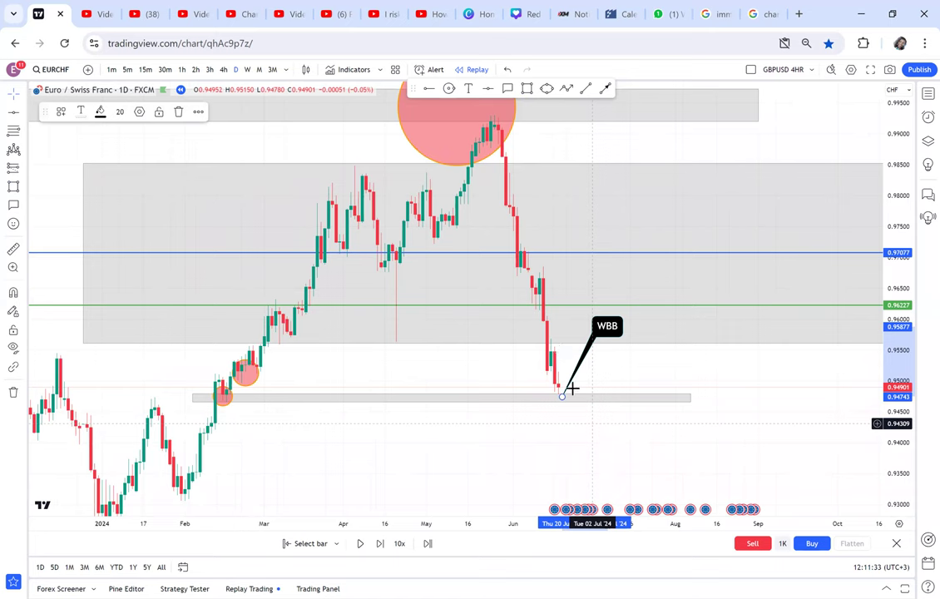
left_click(571, 388)
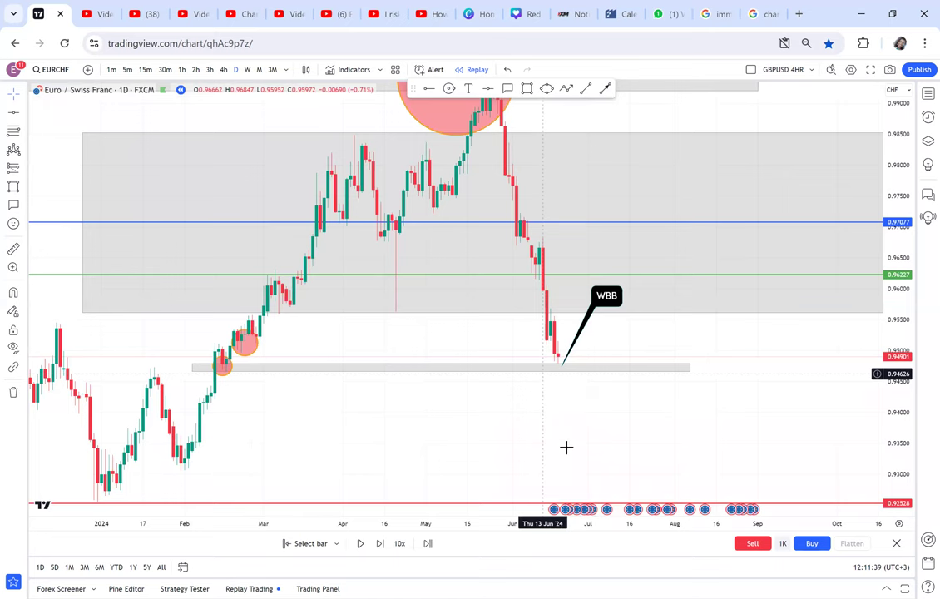
left_click_drag(566, 447, 557, 453)
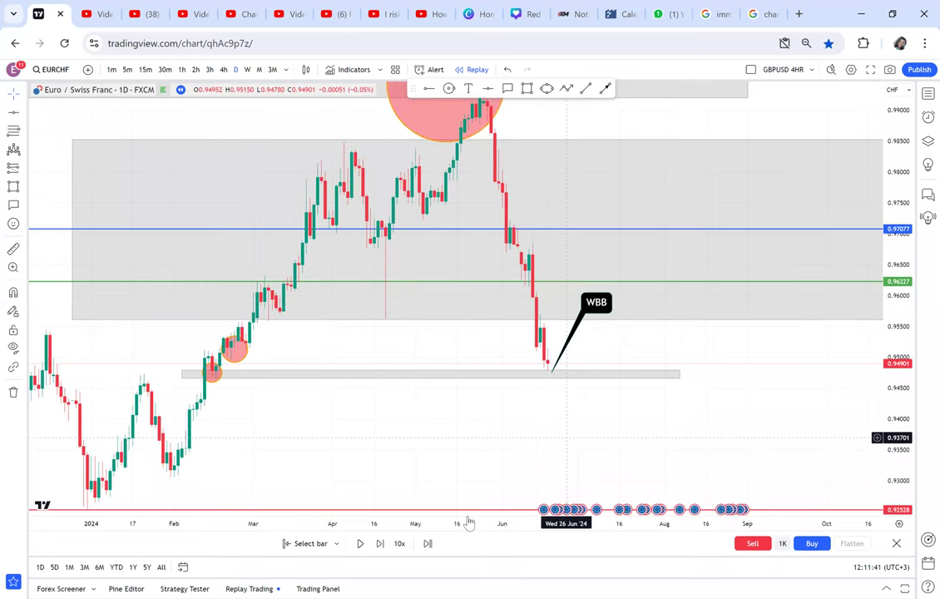
left_click(382, 545)
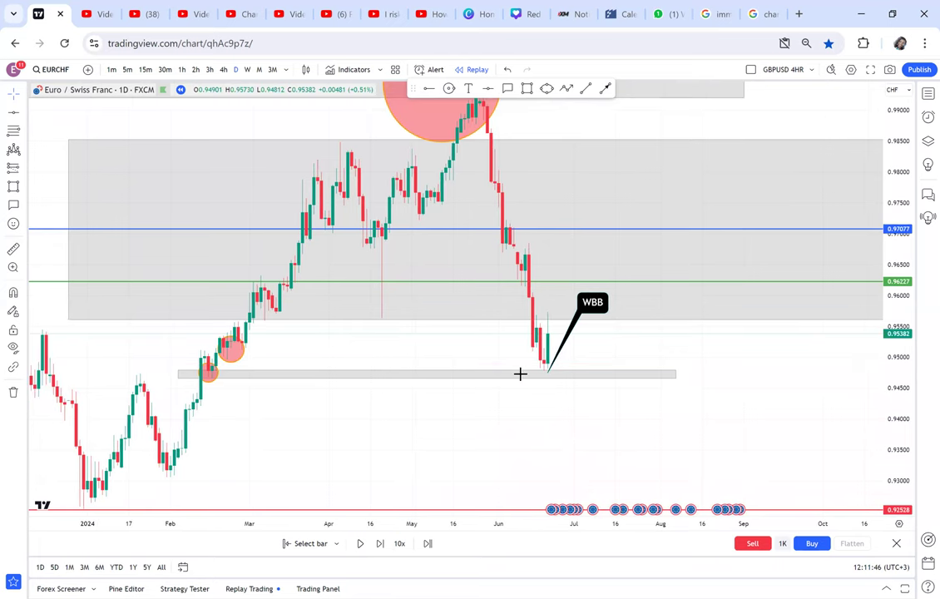
Move the tip of the WBB callout onto the body of the newest bullish daily candle.
scroll(521, 373, "up", 1)
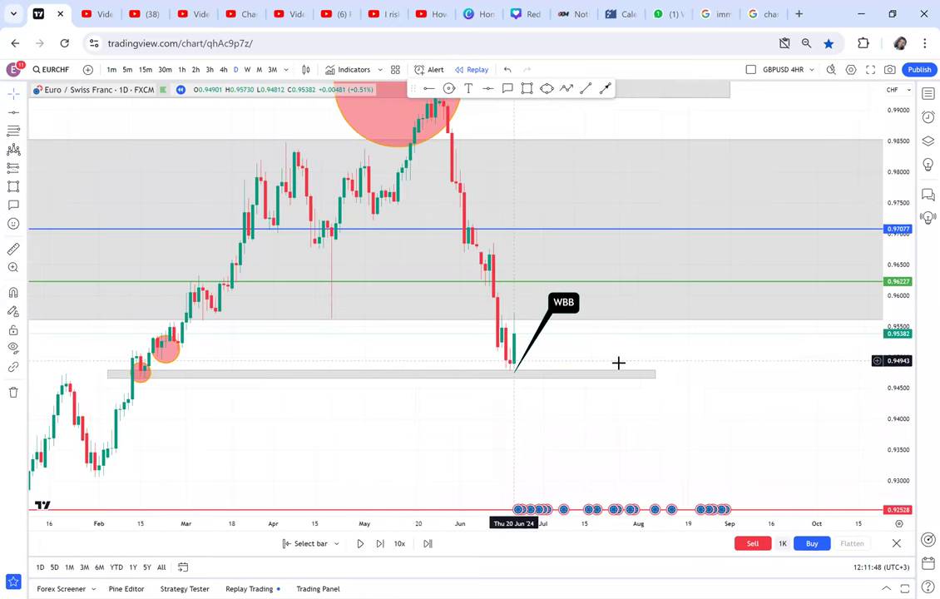
scroll(516, 373, "up", 1)
left_click_drag(437, 370, 434, 358)
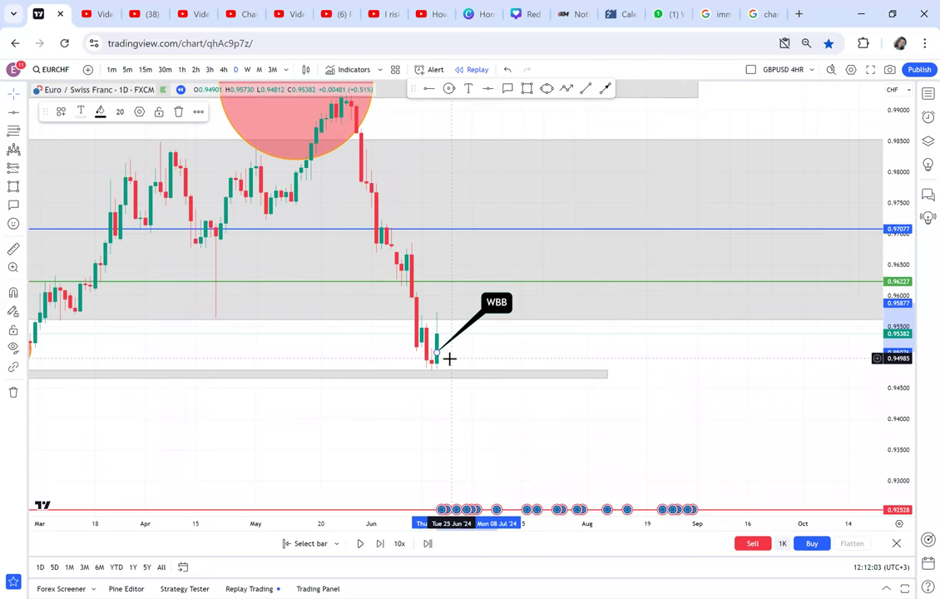
Add a long position at the newest candle with entry about 0.95376, stop about 0.94472 and target about 0.97061, near the blue line.
left_click_drag(502, 357, 539, 367)
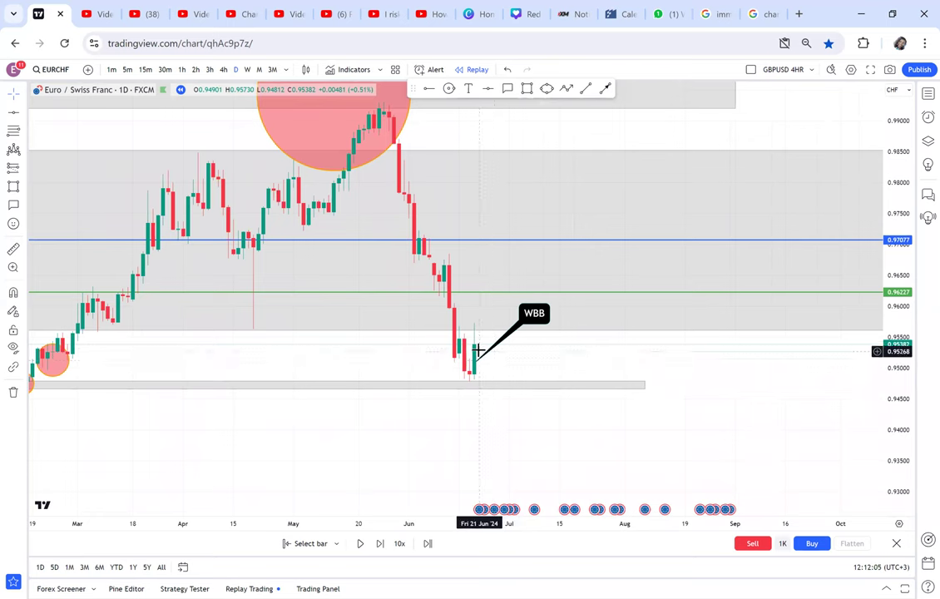
scroll(499, 350, "right", 2)
scroll(503, 350, "up", 1)
left_click_drag(491, 357, 573, 370)
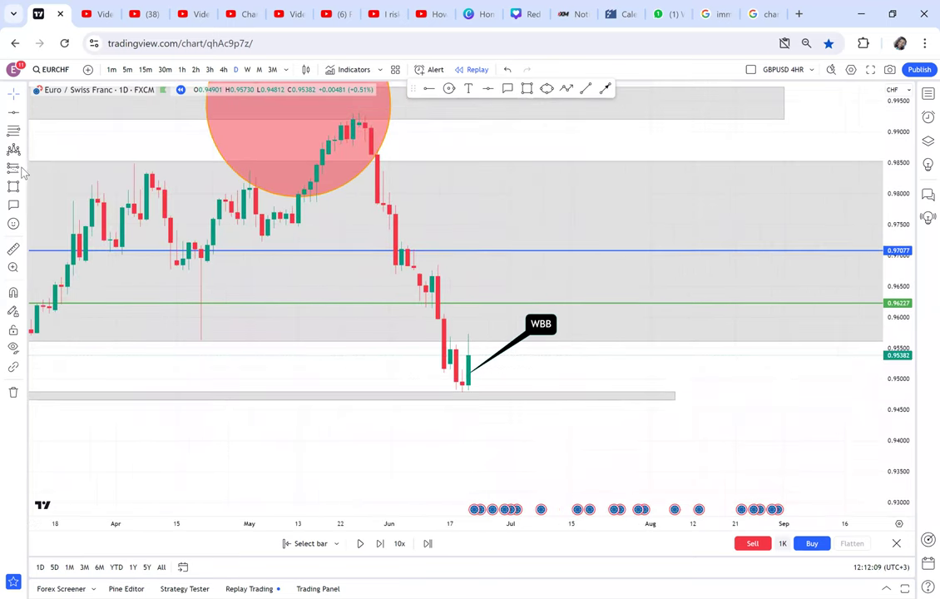
left_click(23, 170)
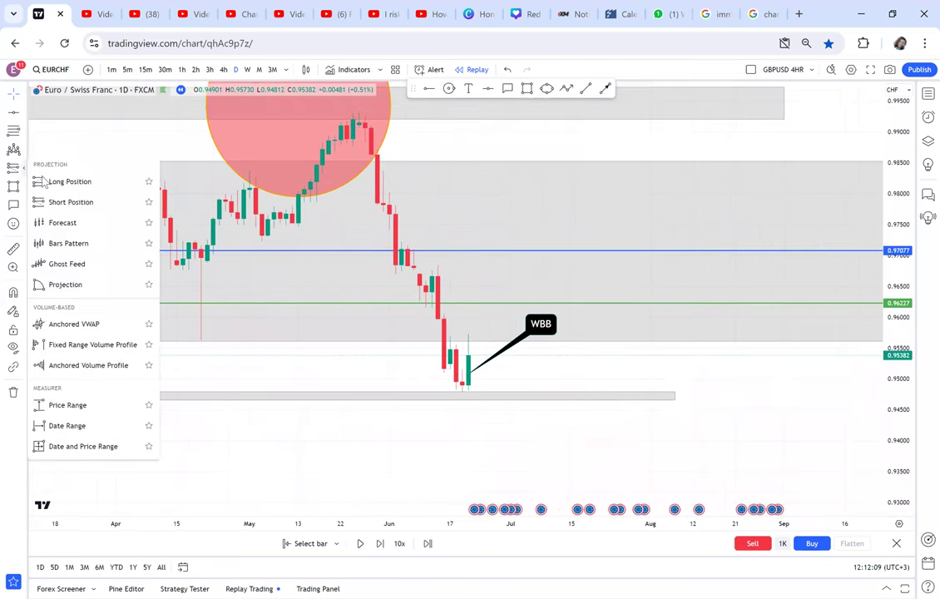
left_click(468, 356)
left_click_drag(469, 287, 468, 250)
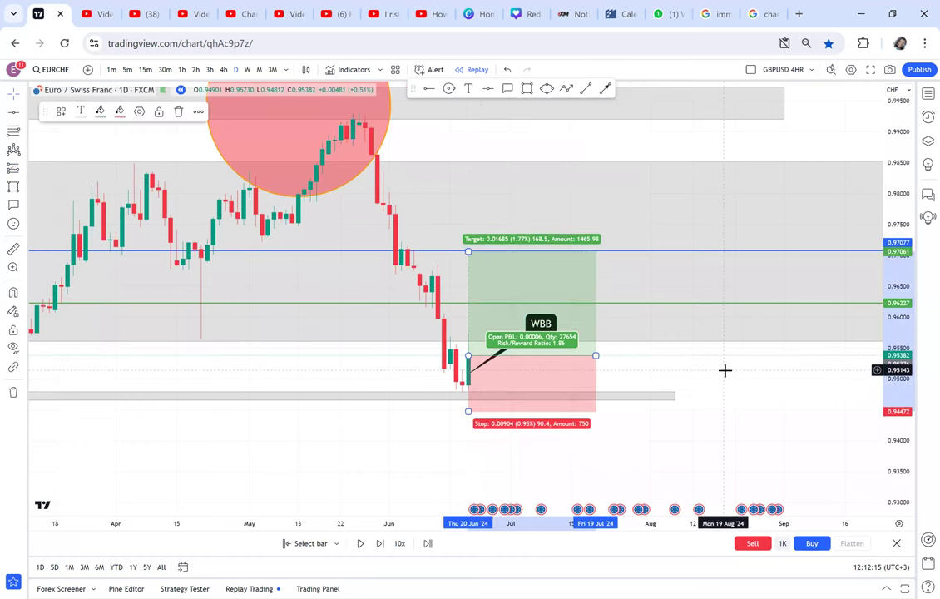
Measure the drop from about 0.95385, near the long entry, down to the red horizontal line.
scroll(725, 370, "down", 2)
left_click_drag(727, 378, 684, 353)
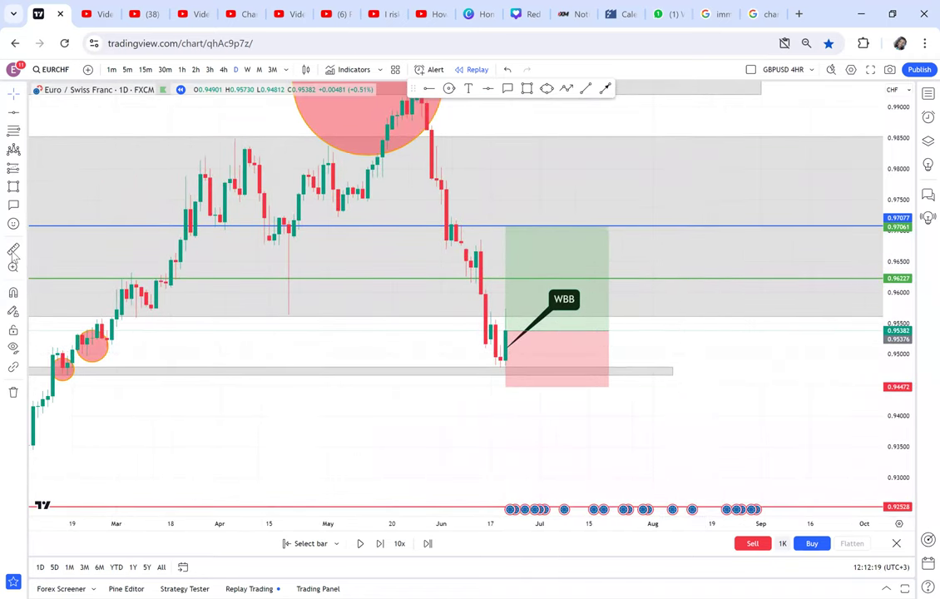
left_click(535, 291)
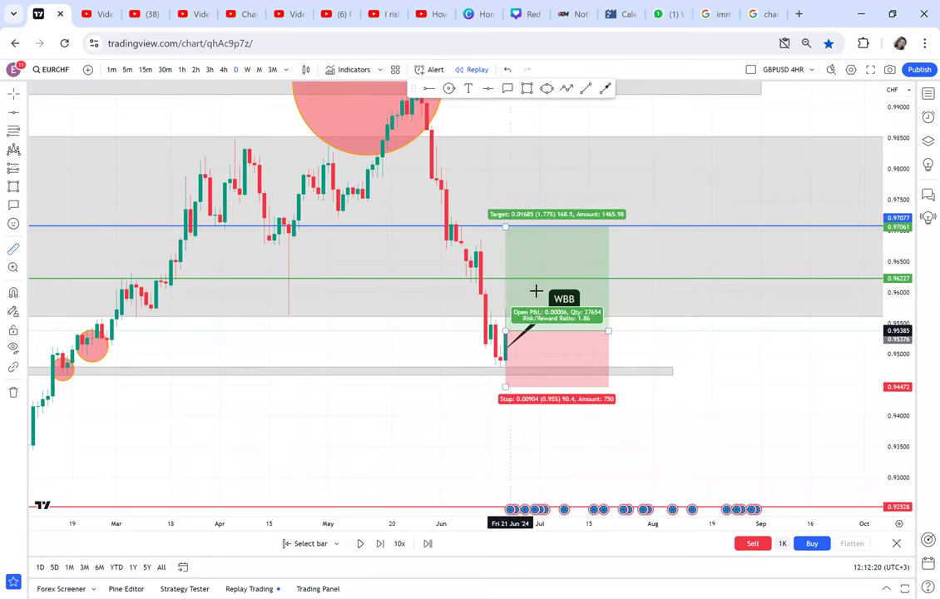
left_click(535, 291, "shift")
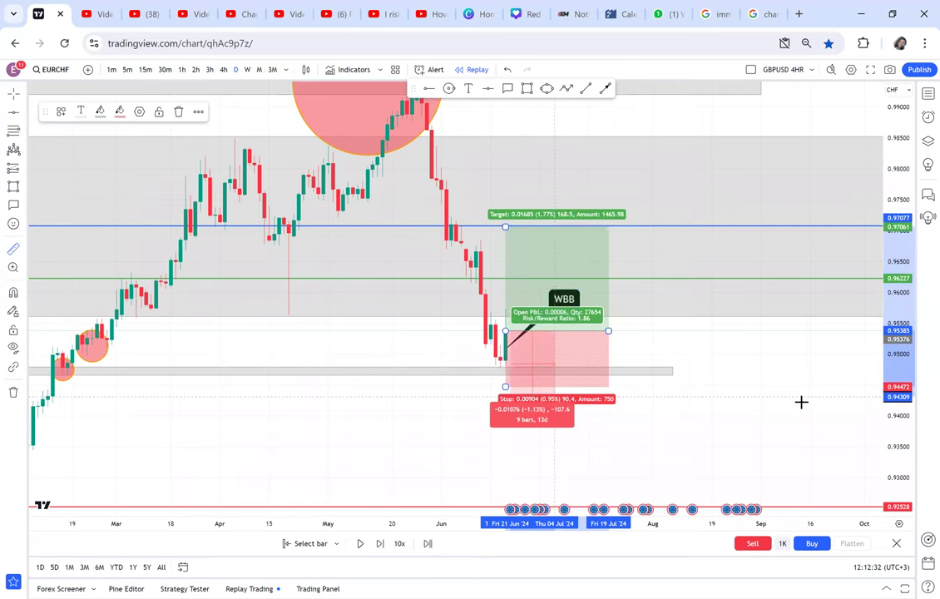
left_click_drag(898, 404, 762, 455)
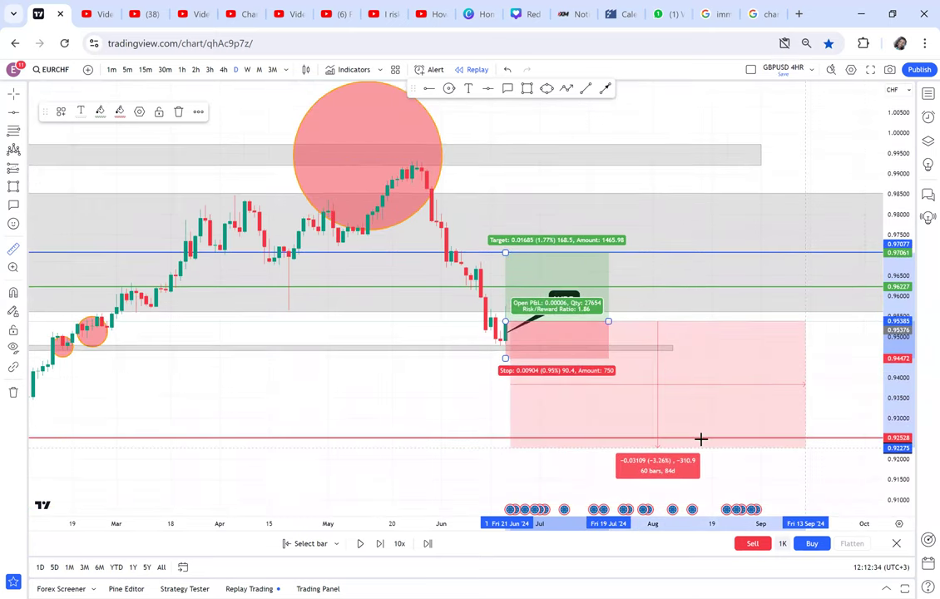
left_click(700, 436)
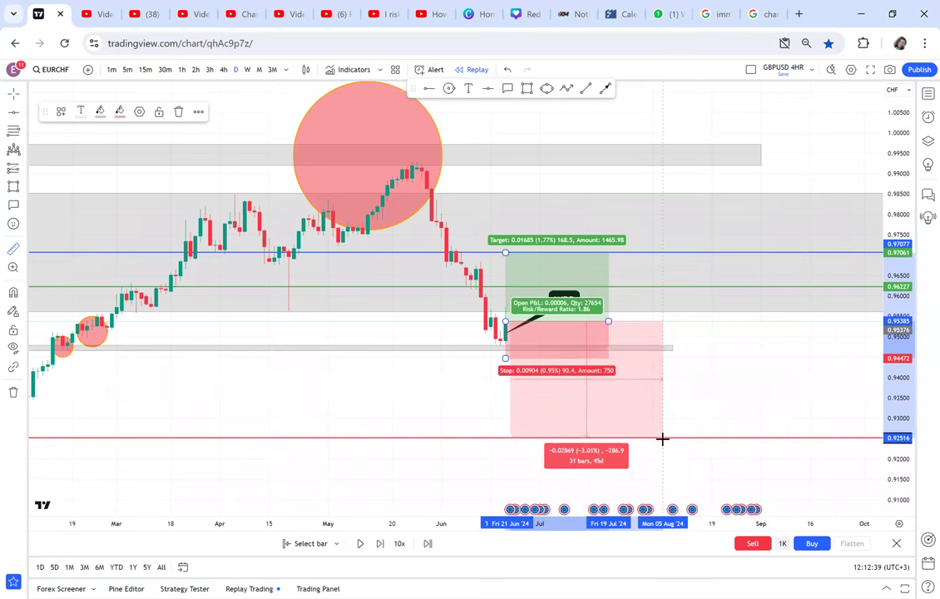
Measure the distance from the narrow zone's upper edge, at about 0.94765, down to the red horizontal line.
left_click(15, 250)
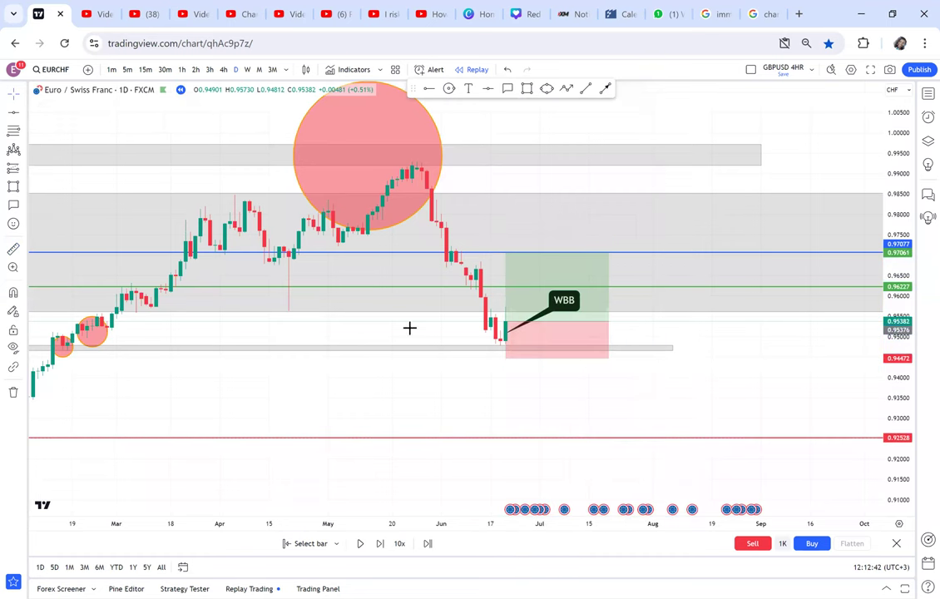
left_click(511, 437)
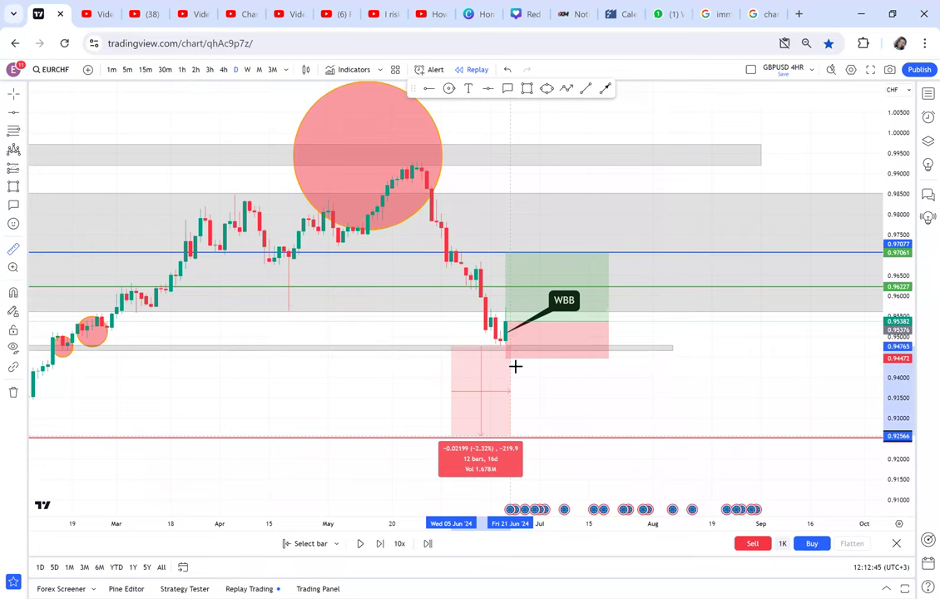
left_click(502, 417)
scroll(798, 459, "up", 1)
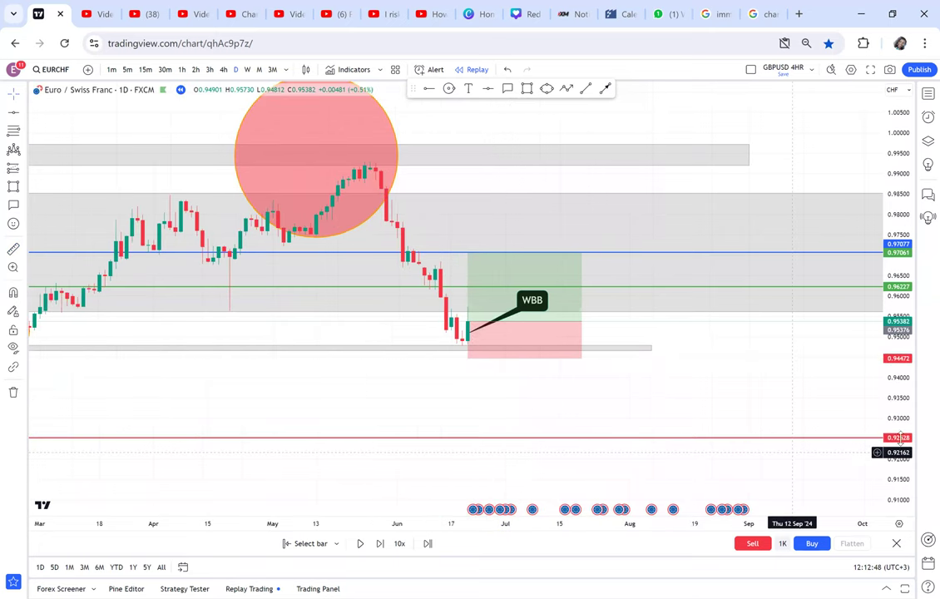
left_click_drag(900, 438, 888, 283)
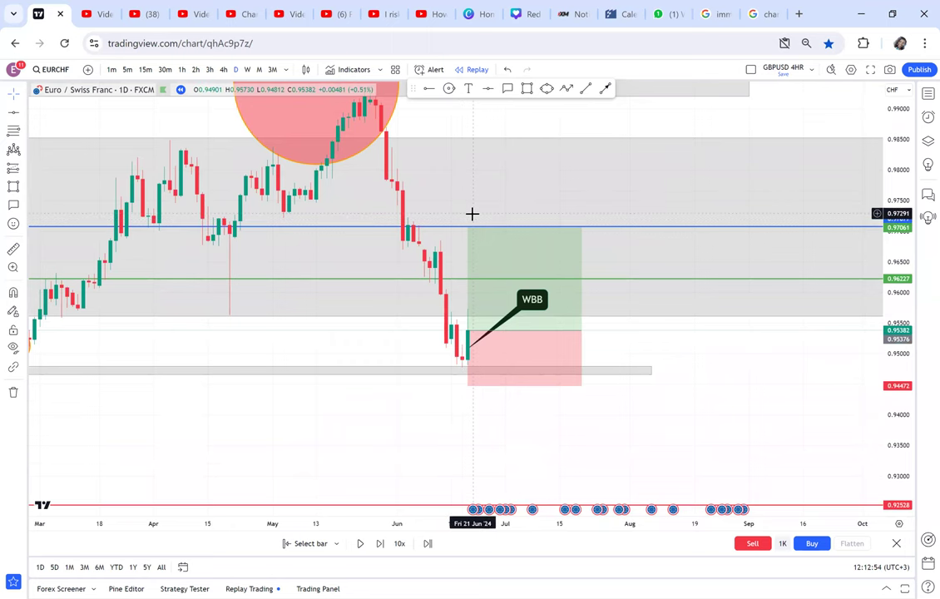
scroll(482, 218, "down", 2)
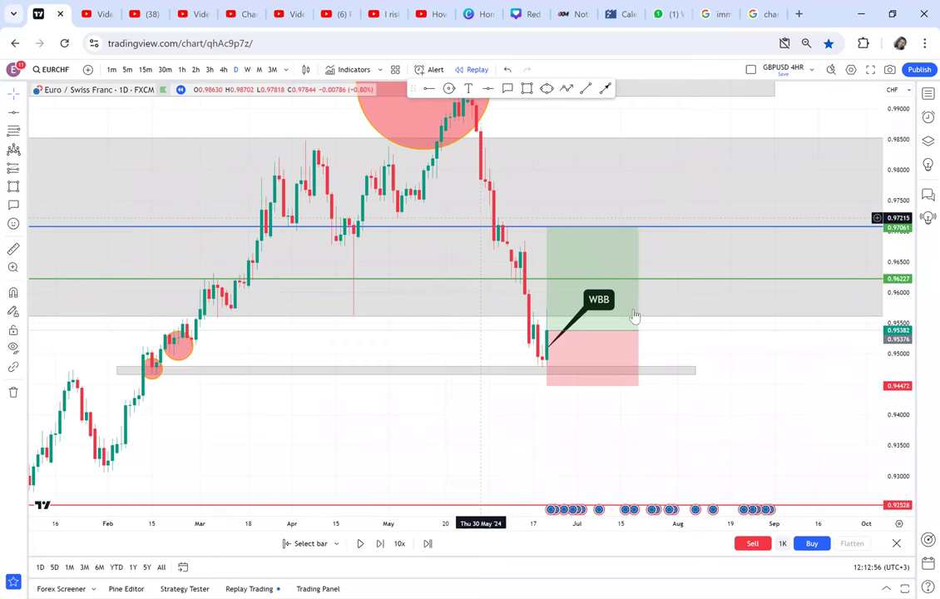
left_click(158, 379)
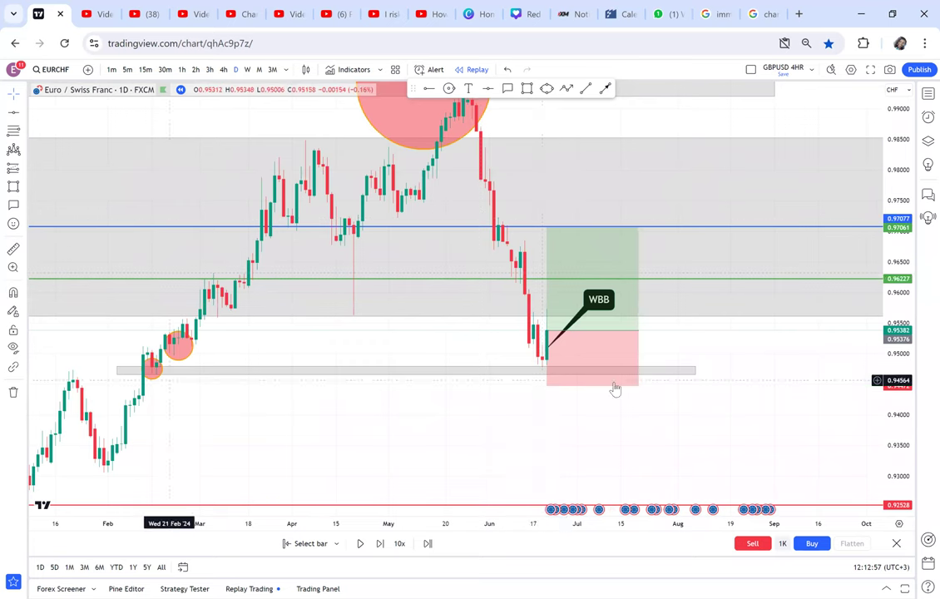
left_click(568, 385)
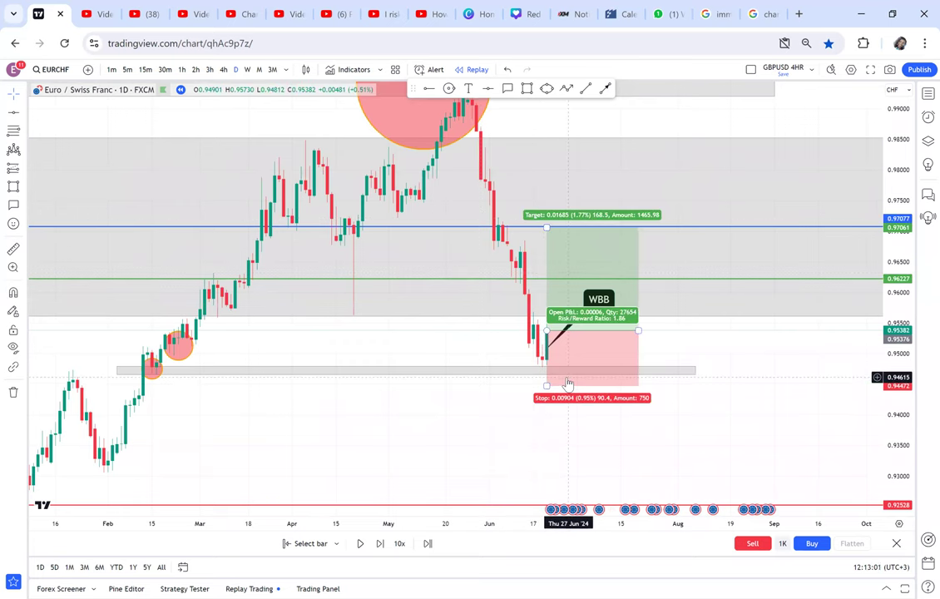
left_click(527, 435)
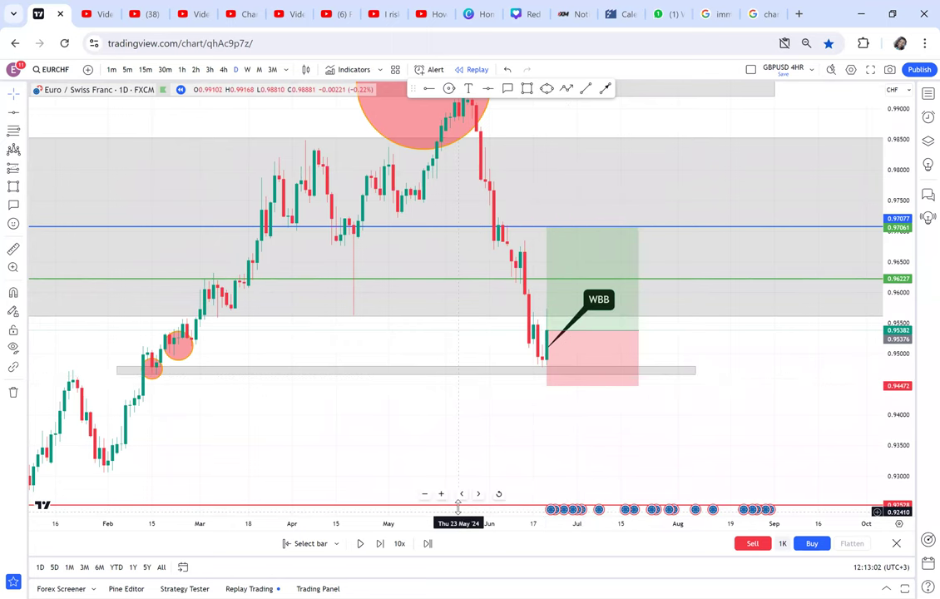
Advance the replay by eight daily bars to the blue target line and move the long position aside, starting at 29 July 2024.
left_click(380, 543)
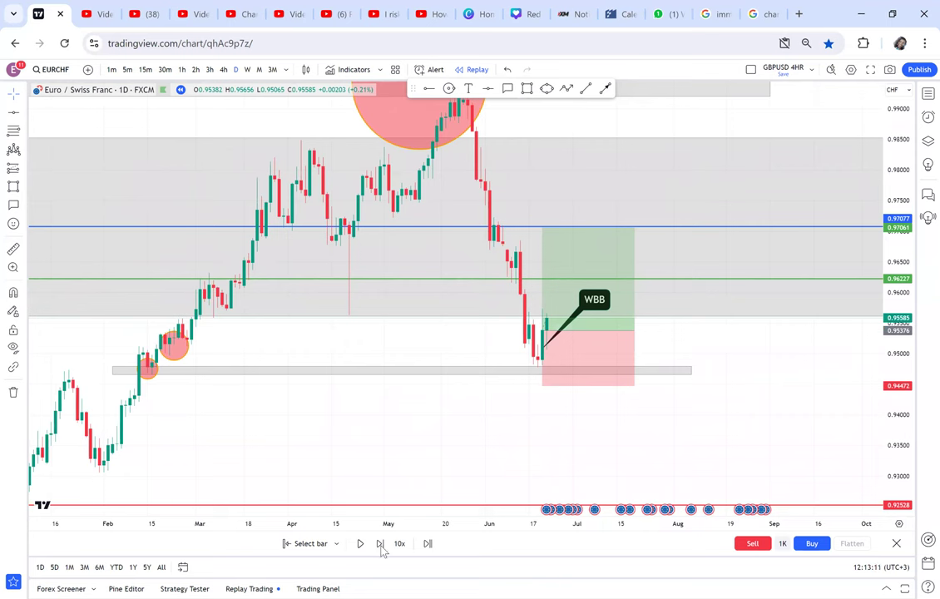
left_click(380, 545)
left_click(380, 544)
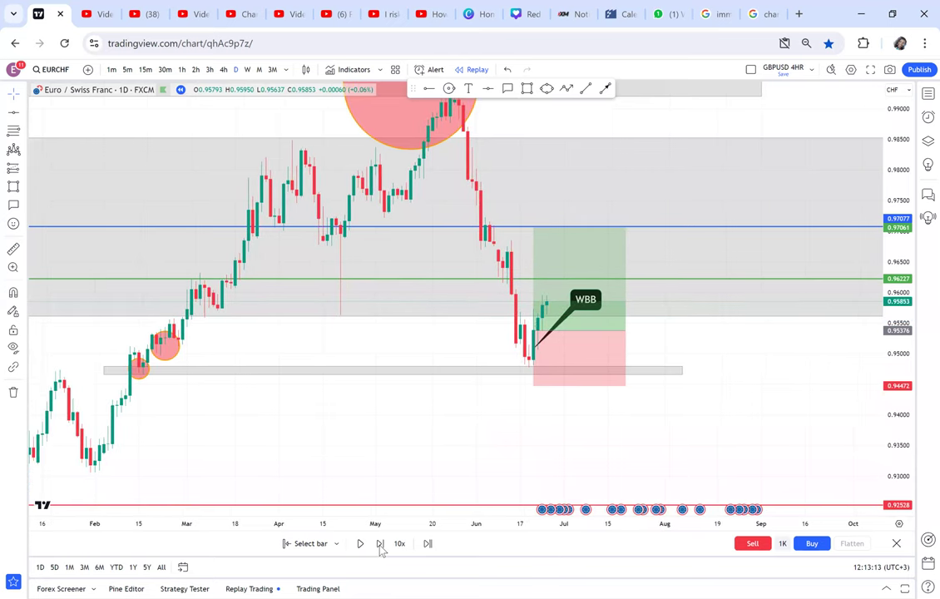
left_click(381, 545)
left_click(380, 545)
left_click(380, 545)
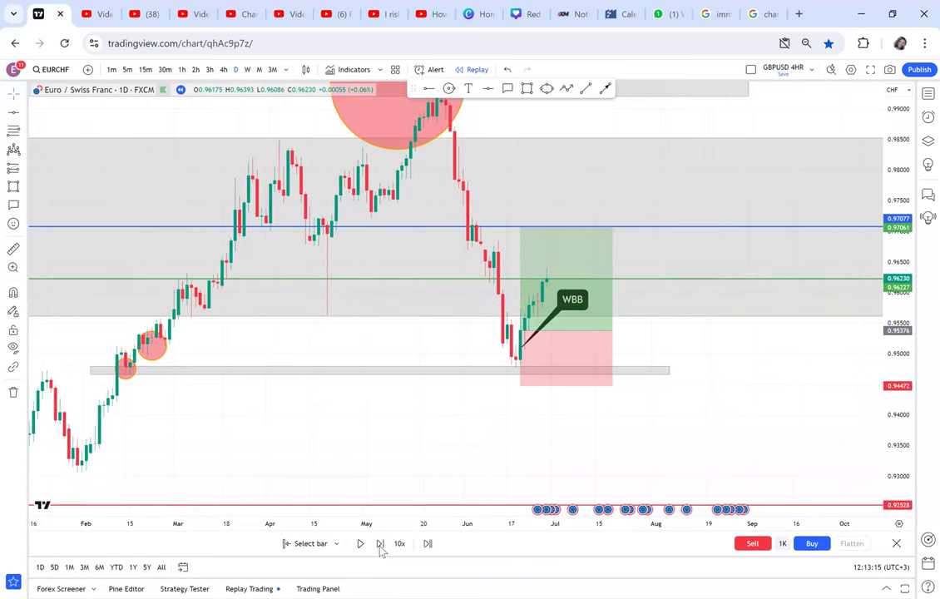
left_click(380, 545)
left_click(380, 545)
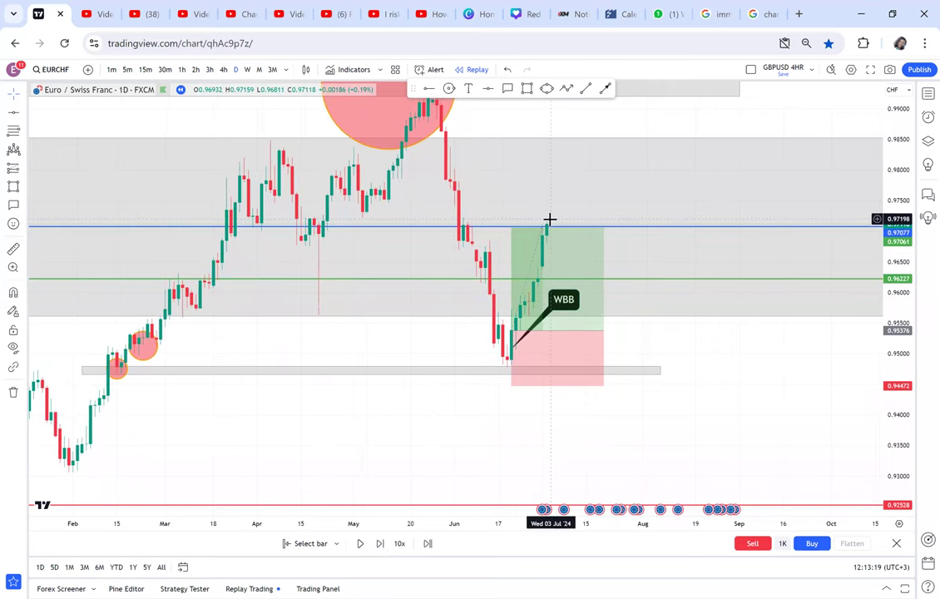
left_click_drag(594, 279, 707, 279)
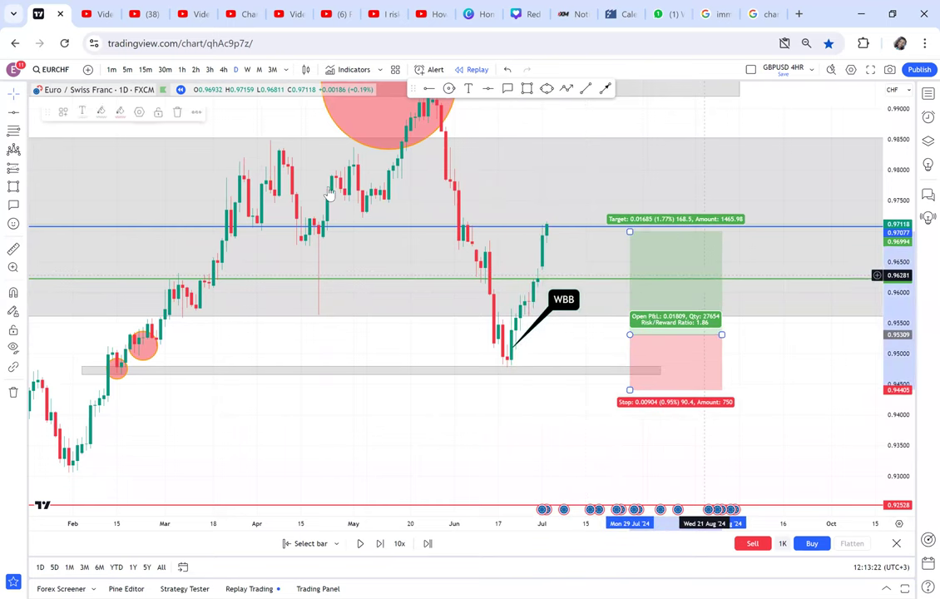
Review the move on the weekly chart, return to the daily chart and examine the rally towards the blue line.
left_click(248, 72)
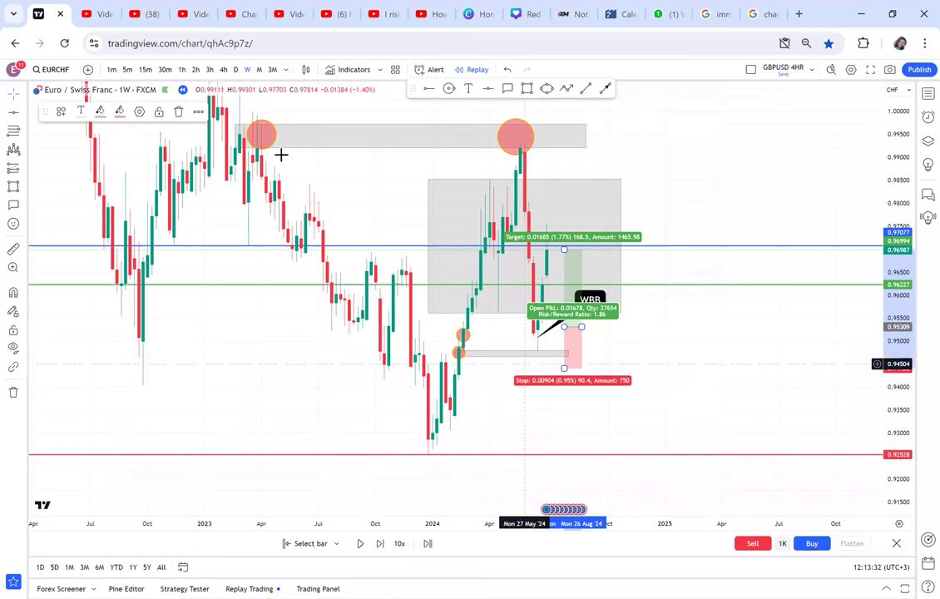
left_click(236, 70)
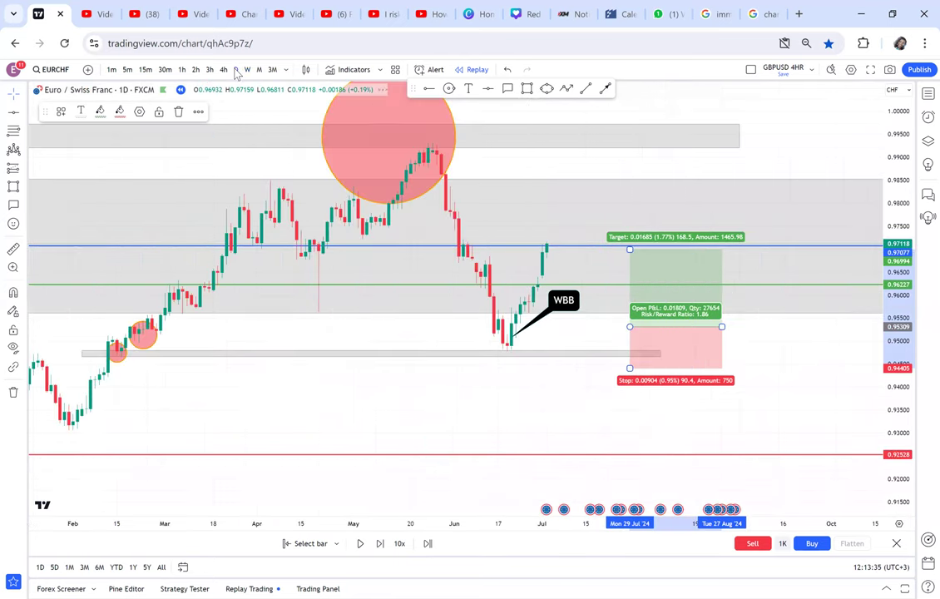
left_click_drag(898, 473, 887, 309)
scroll(654, 283, "up", 2)
scroll(652, 282, "down", 3)
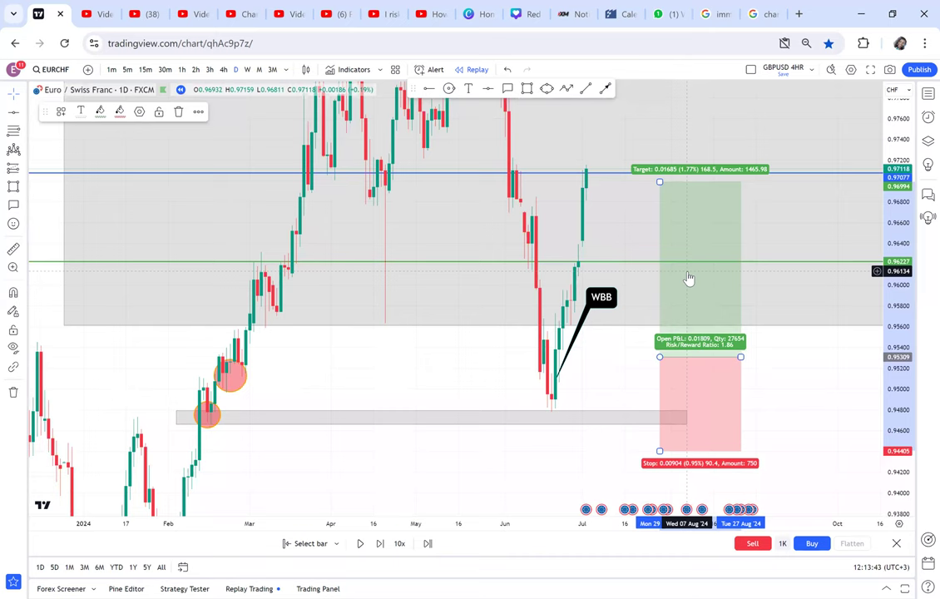
left_click_drag(508, 365, 510, 498)
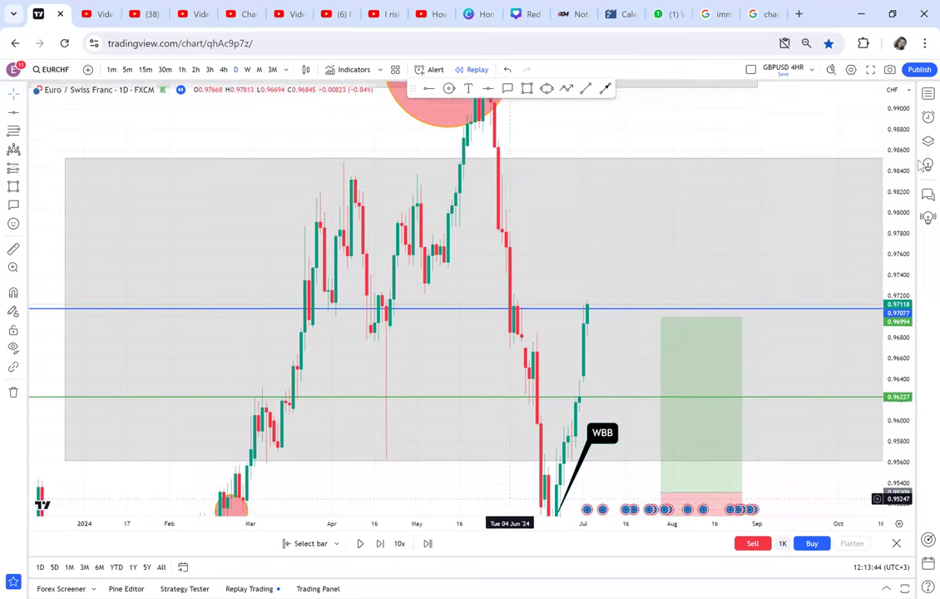
Draw a narrow rectangle zone just above the blue line, about 0.97212 to 0.97116, from 30 May to 22 July 2024.
left_click_drag(892, 257, 791, 274)
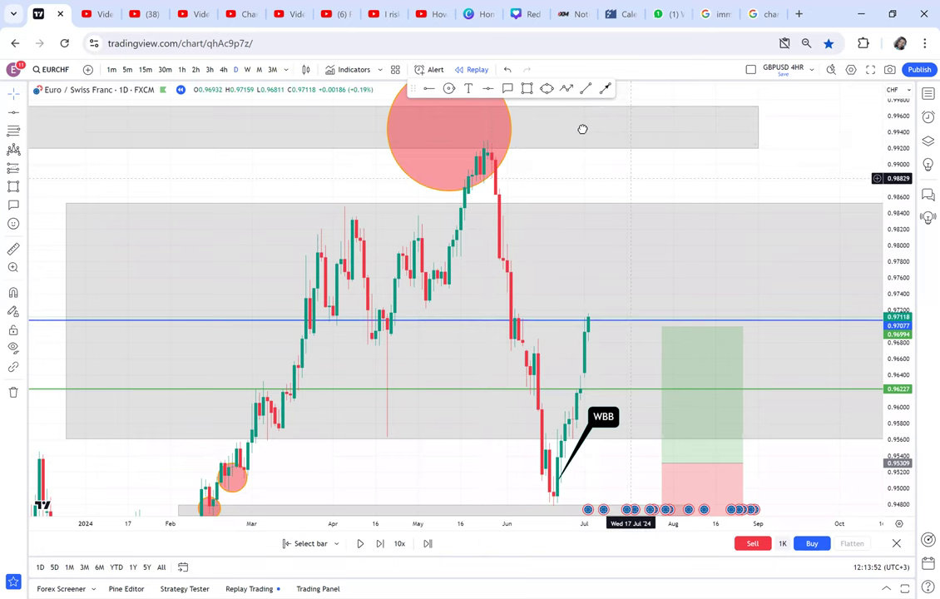
left_click_drag(625, 168, 569, 111)
left_click(526, 89)
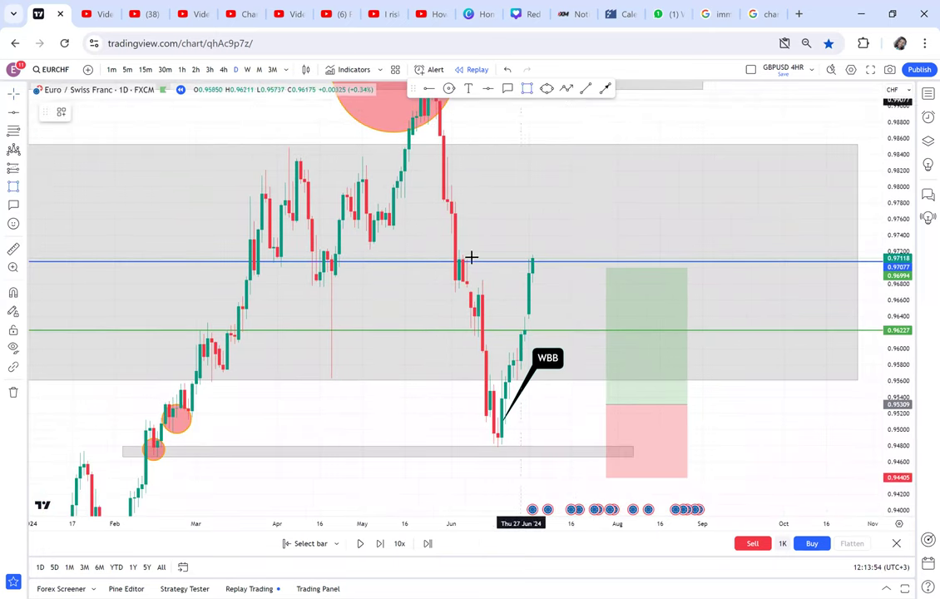
mouse_move(445, 252)
left_mouse_down()
mouse_move(579, 269)
mouse_move(587, 257)
left_mouse_up()
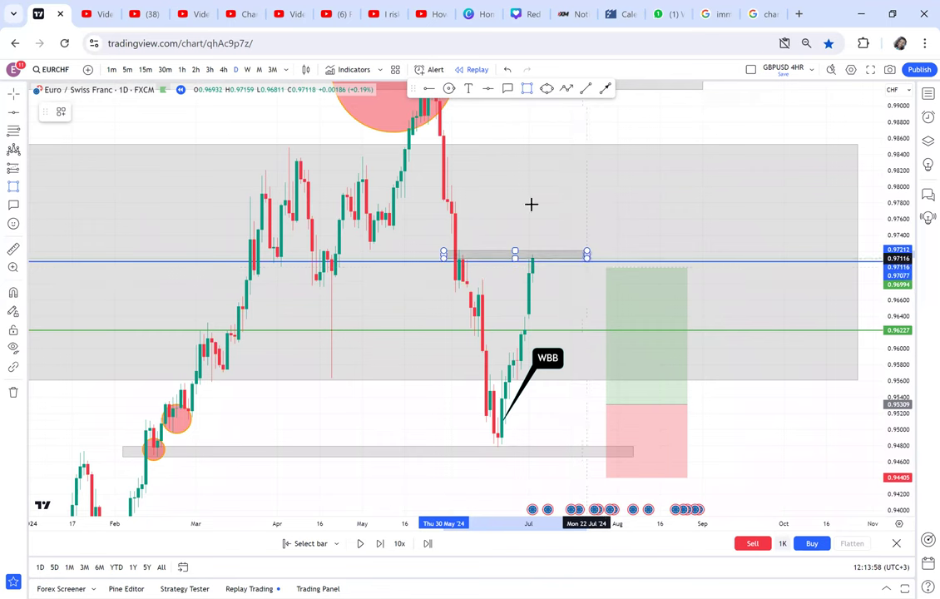
Mark the narrow zone with circles at the early June candle and at the latest rally candle.
left_click(449, 89)
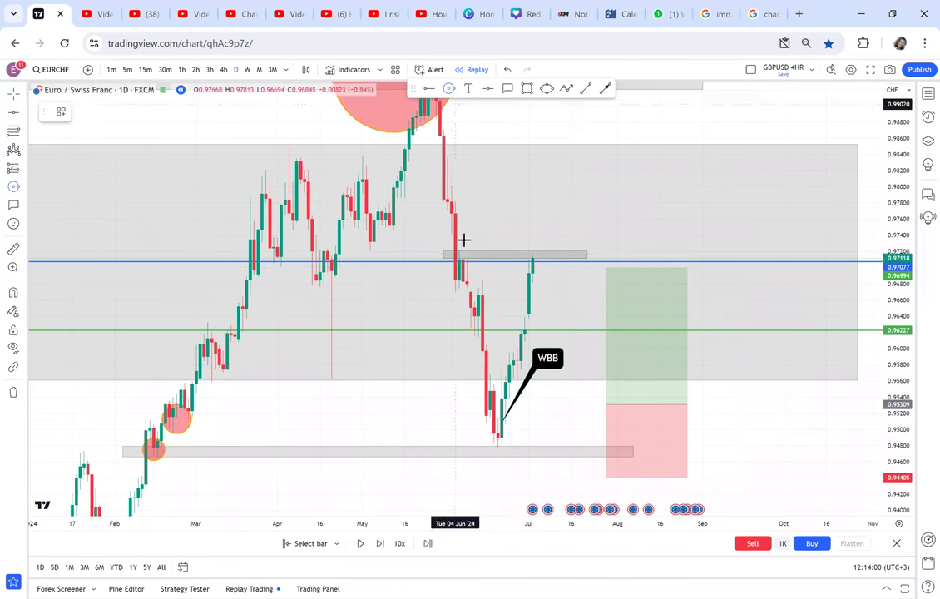
left_click_drag(459, 253, 467, 261)
left_click(449, 90)
left_click(533, 255)
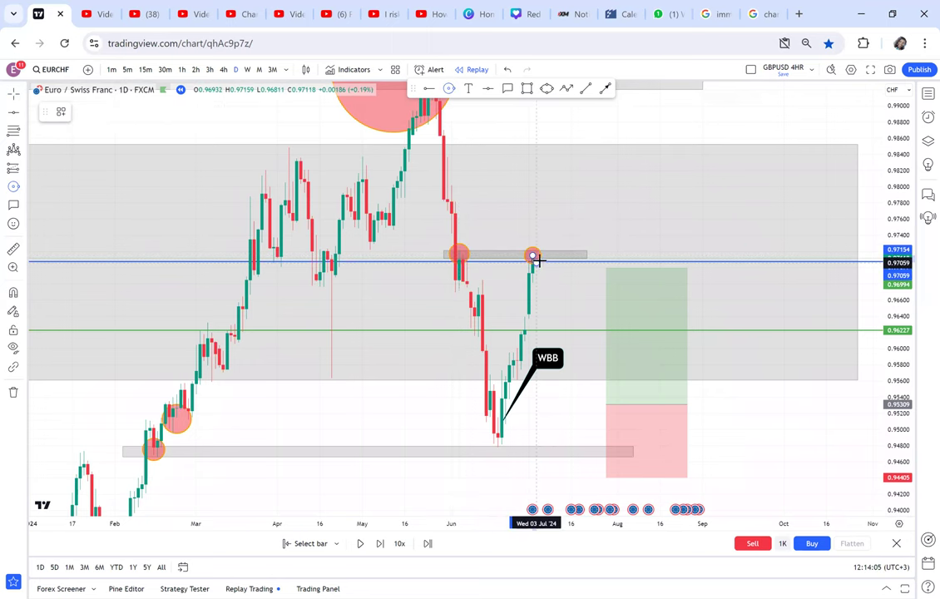
Advance the replay by three daily bars beyond the circled rally candle.
scroll(588, 217, "up", 1)
scroll(588, 217, "up", 1)
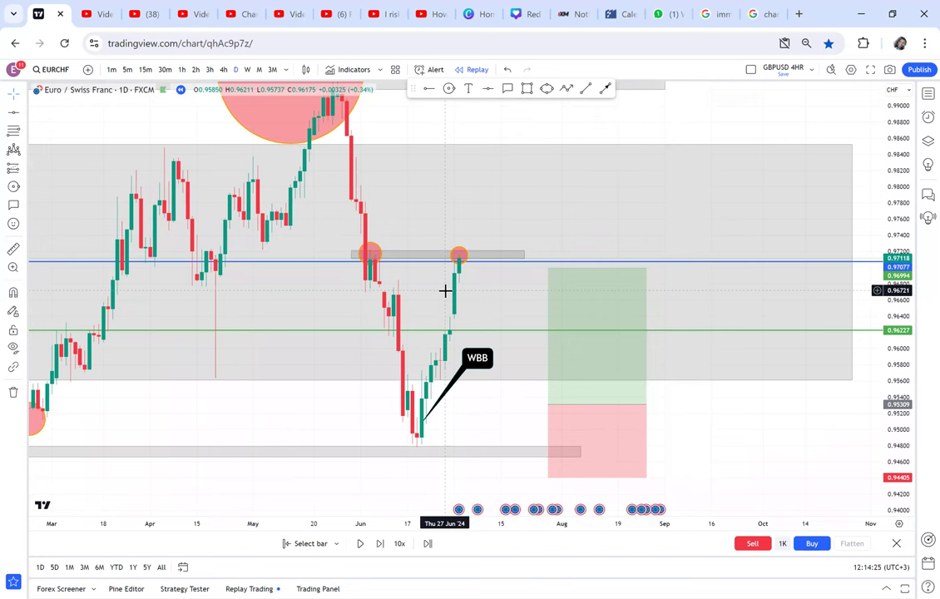
left_click(382, 544)
left_click(382, 544)
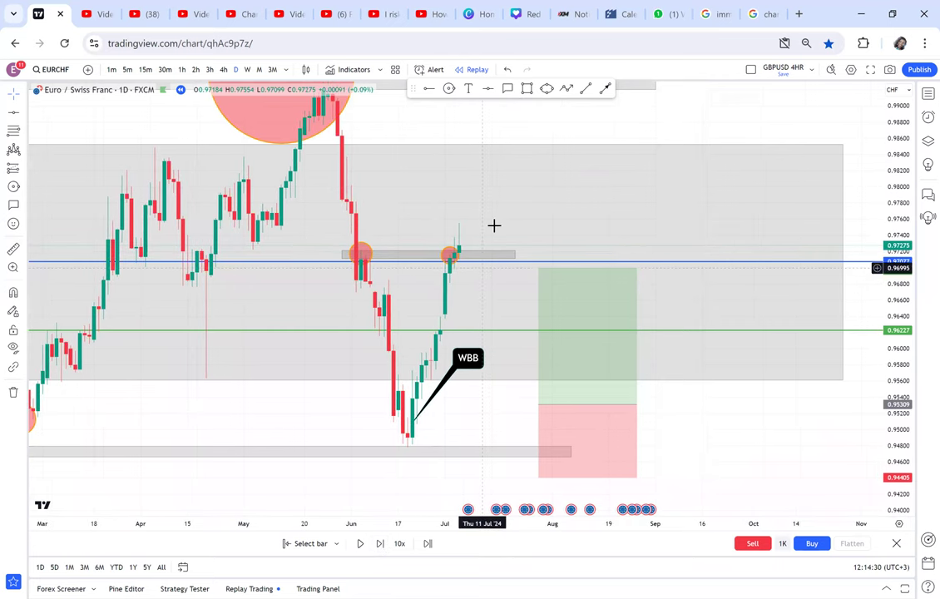
left_click(383, 545)
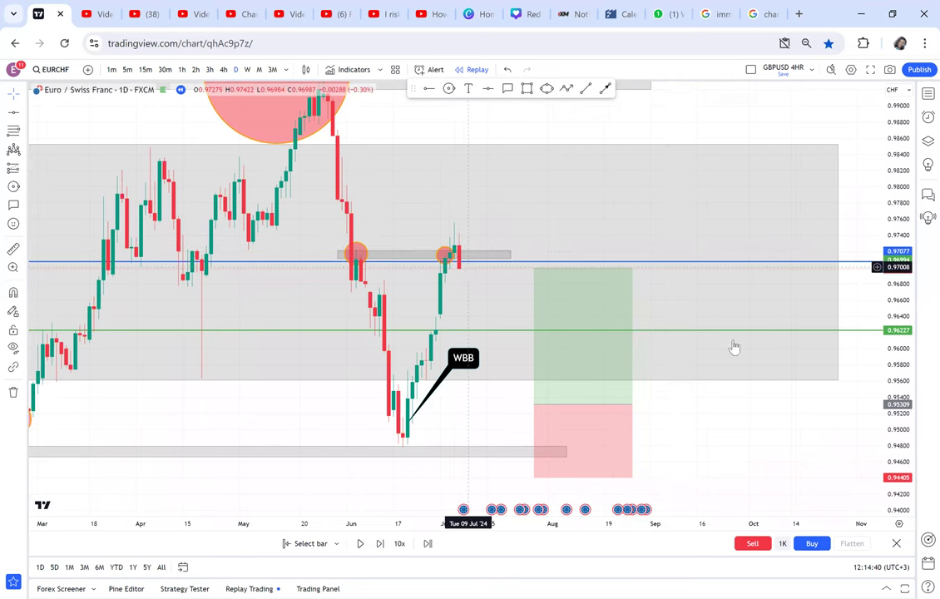
On the 4-hour chart, draw a second rectangle zone at about 0.97804 to 0.97698, from 29 May to 16 July 2024.
left_click_drag(893, 412, 888, 244)
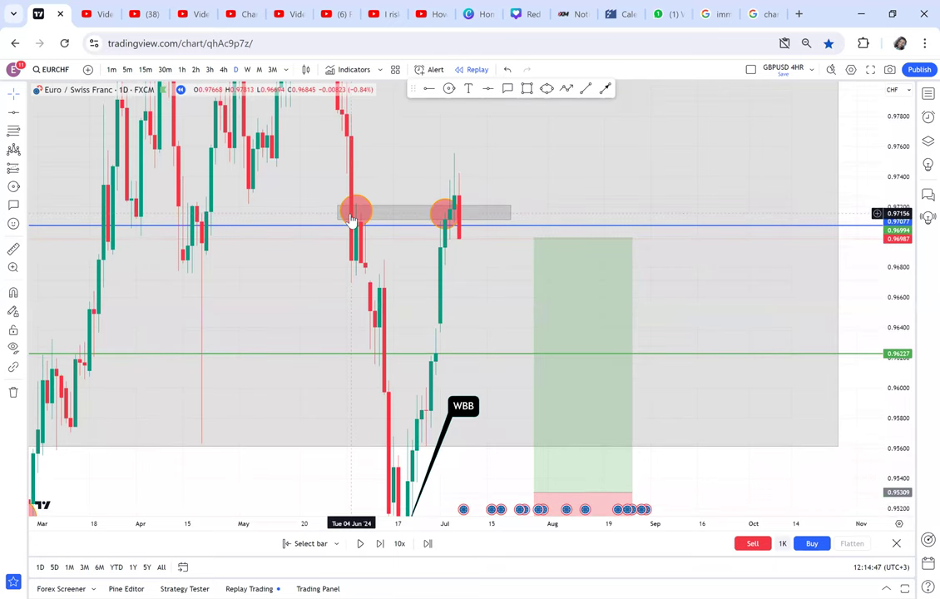
left_click(223, 71)
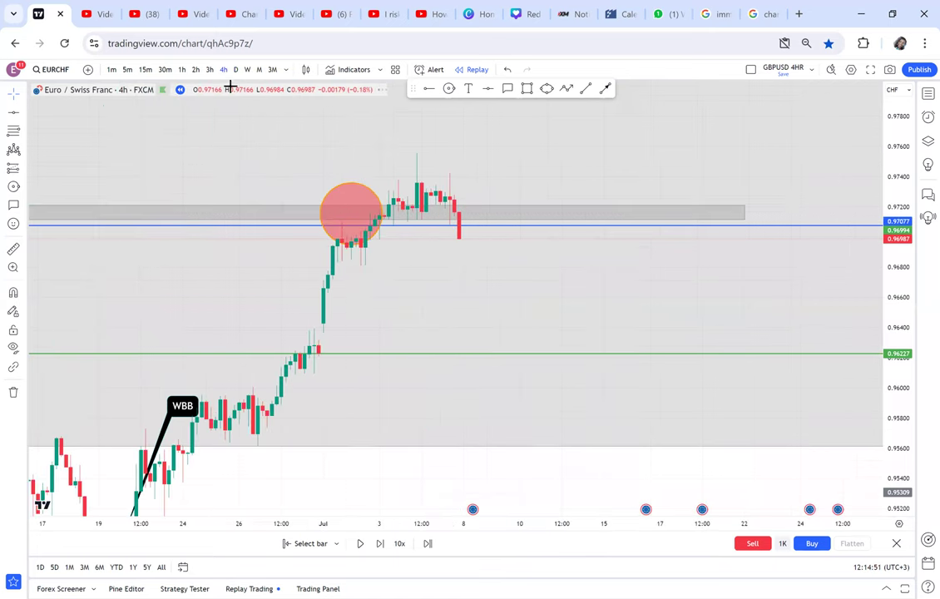
scroll(624, 270, "down", 5)
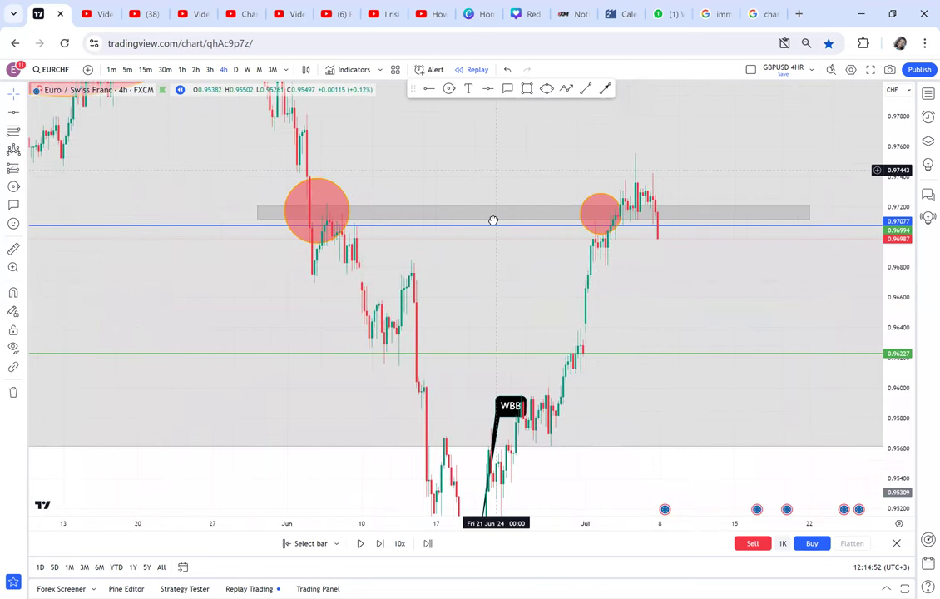
left_click_drag(905, 420, 905, 267)
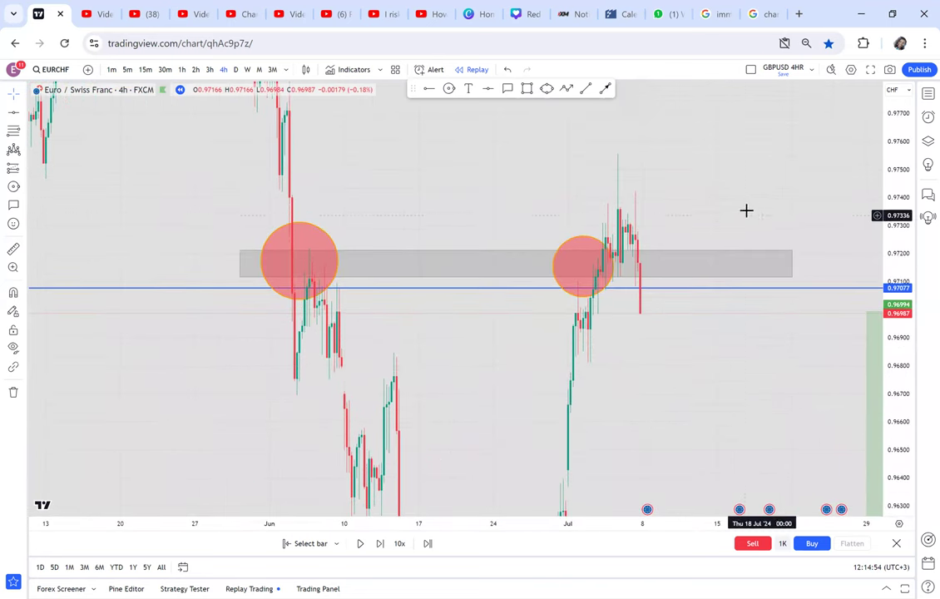
left_click_drag(742, 211, 714, 227)
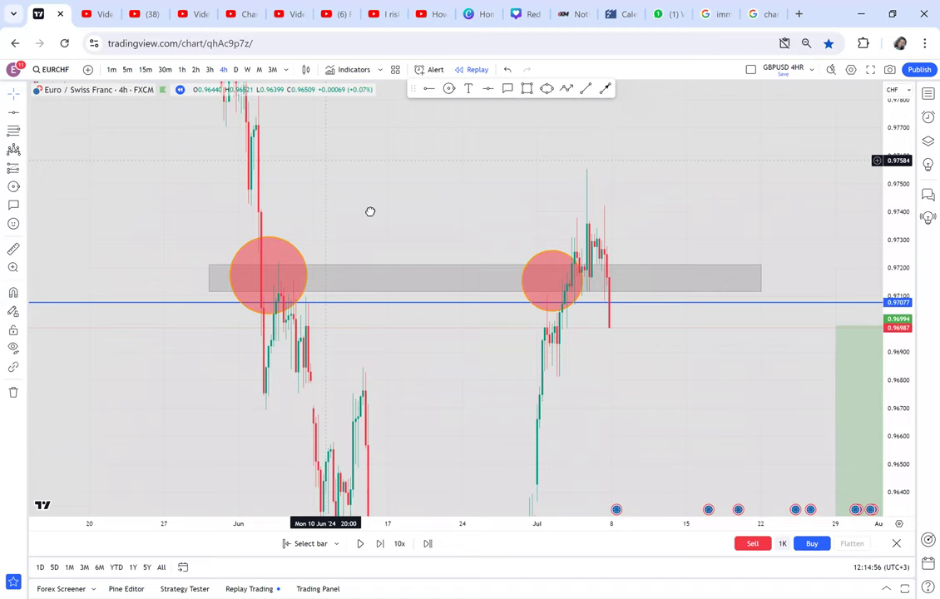
left_click_drag(345, 168, 384, 249)
scroll(387, 196, "up", 2)
left_click(529, 90)
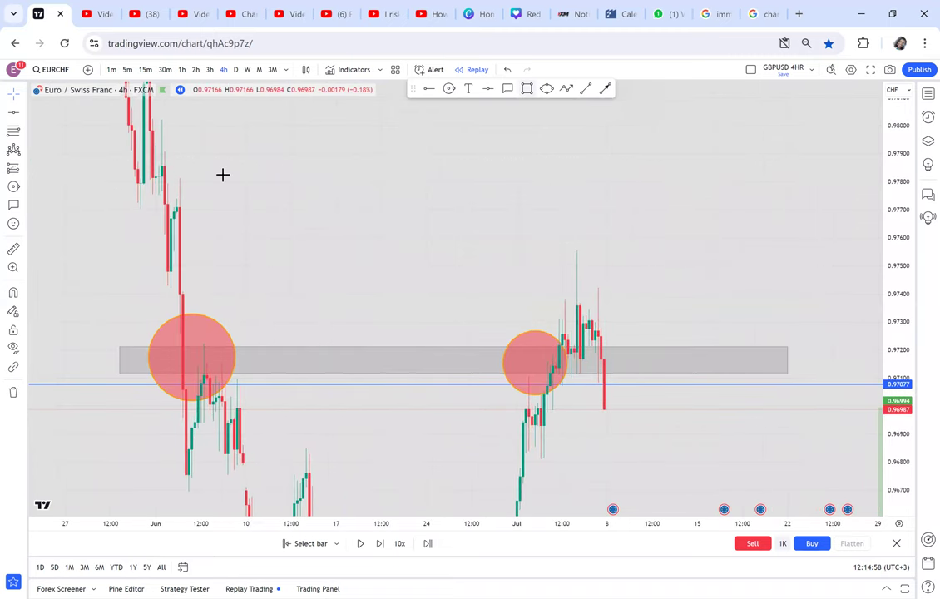
left_click(110, 181)
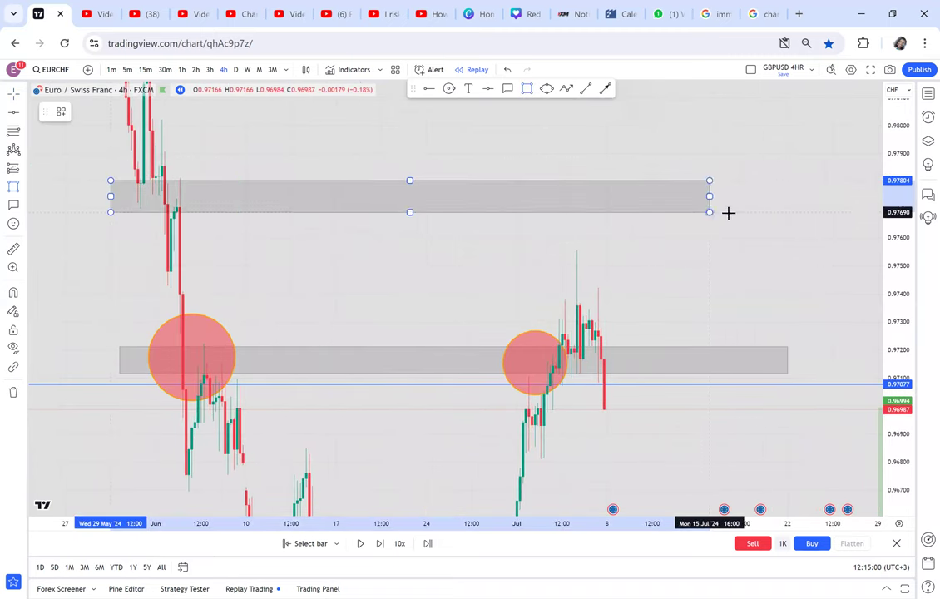
left_click(732, 210)
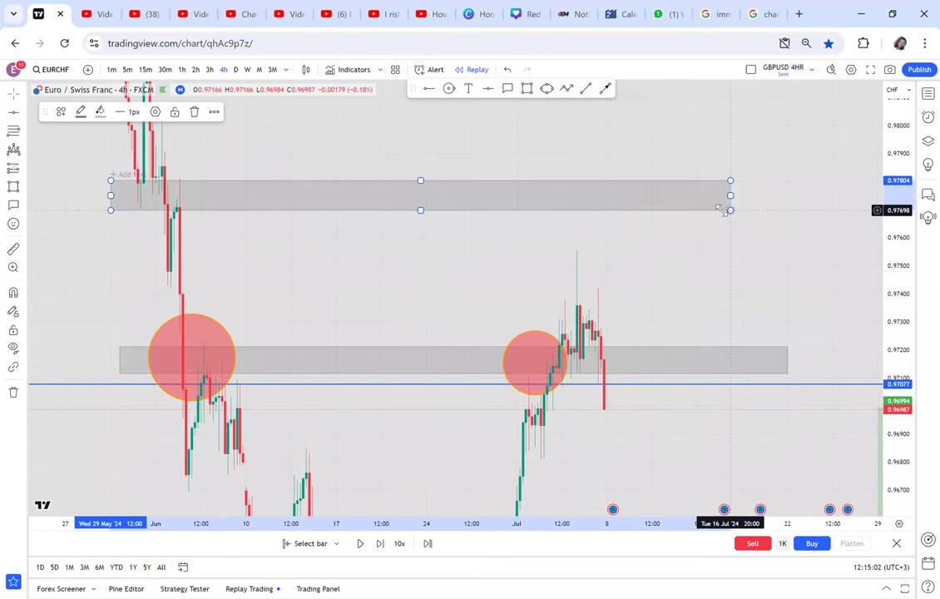
Circle the early June candle high inside the upper narrow zone.
left_click(449, 89)
left_click(180, 187)
left_click(190, 207)
left_click(233, 169)
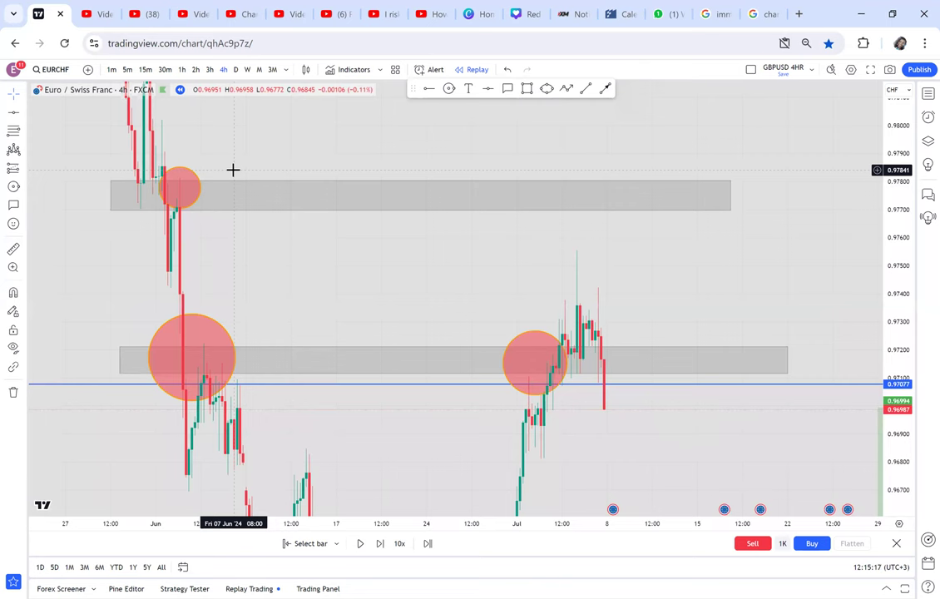
Examine both narrow zones on the daily chart and compare them with the 4-hour chart.
left_click(236, 70)
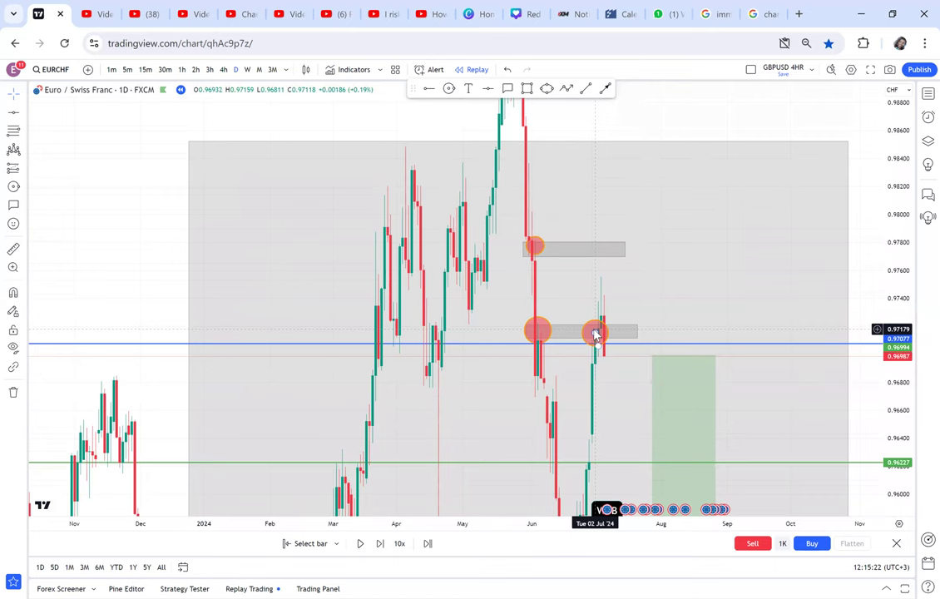
left_click(223, 70)
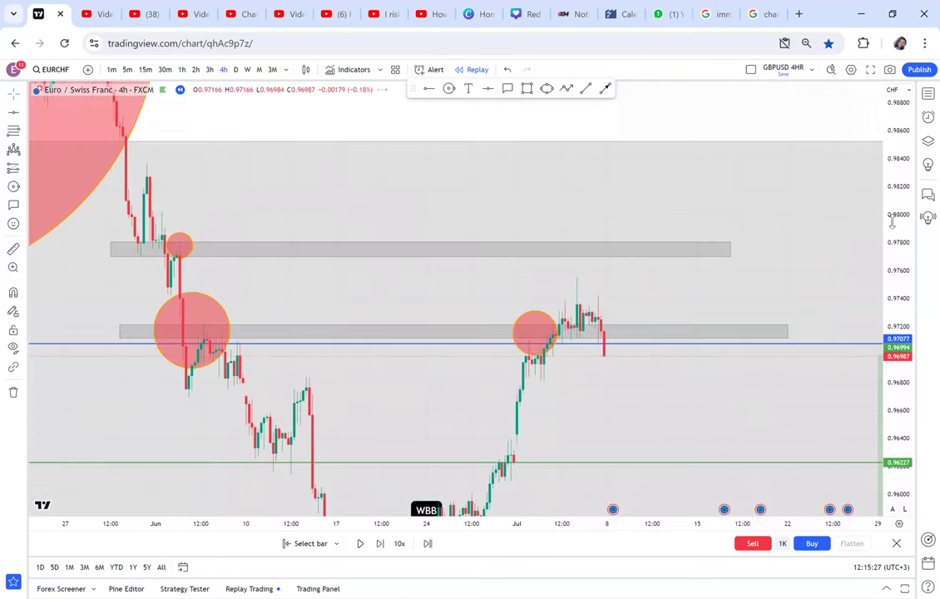
left_click_drag(894, 223, 894, 331)
scroll(743, 386, "down", 3)
left_click_drag(743, 386, 678, 262)
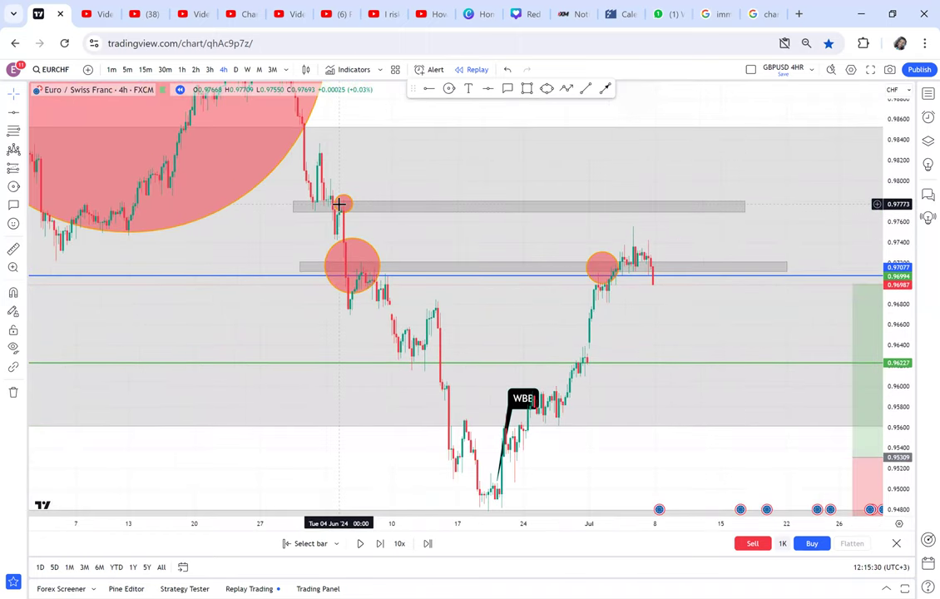
Advance the replay bar by bar on the 4-hour chart to 16 July 2024, just past the touch of the upper narrow zone.
left_click(378, 543)
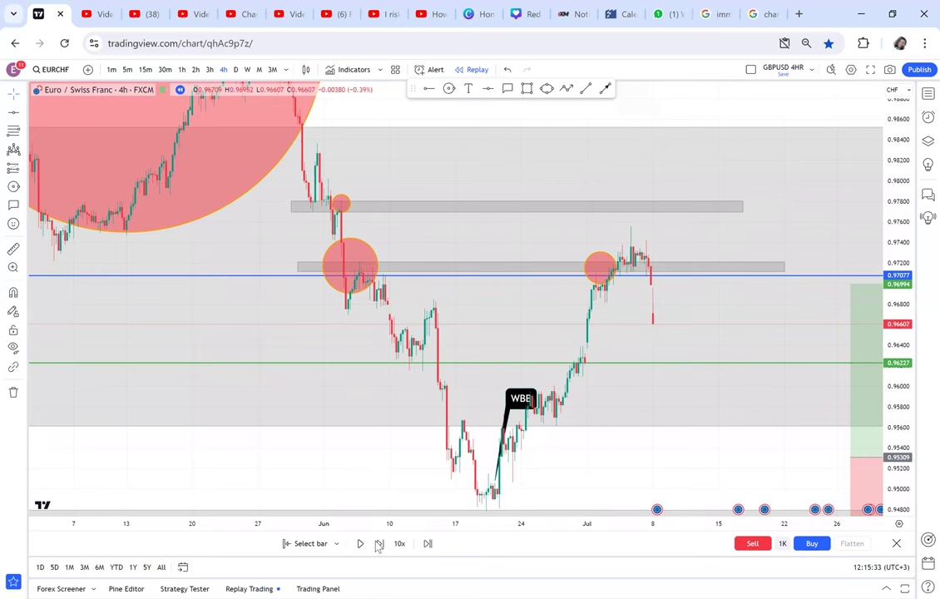
left_click(378, 544)
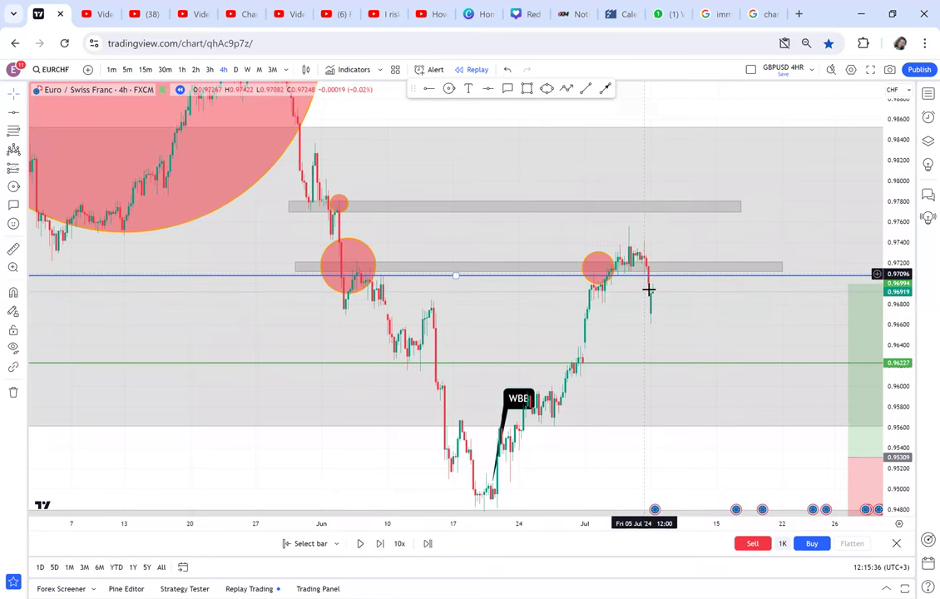
left_click(380, 544)
left_click(380, 544)
left_click(380, 544)
left_click(380, 544)
left_click(380, 544)
left_click(380, 544)
left_click(380, 544)
left_click(381, 544)
left_click(380, 544)
left_click(380, 544)
left_click(380, 544)
left_click(381, 544)
left_click(380, 544)
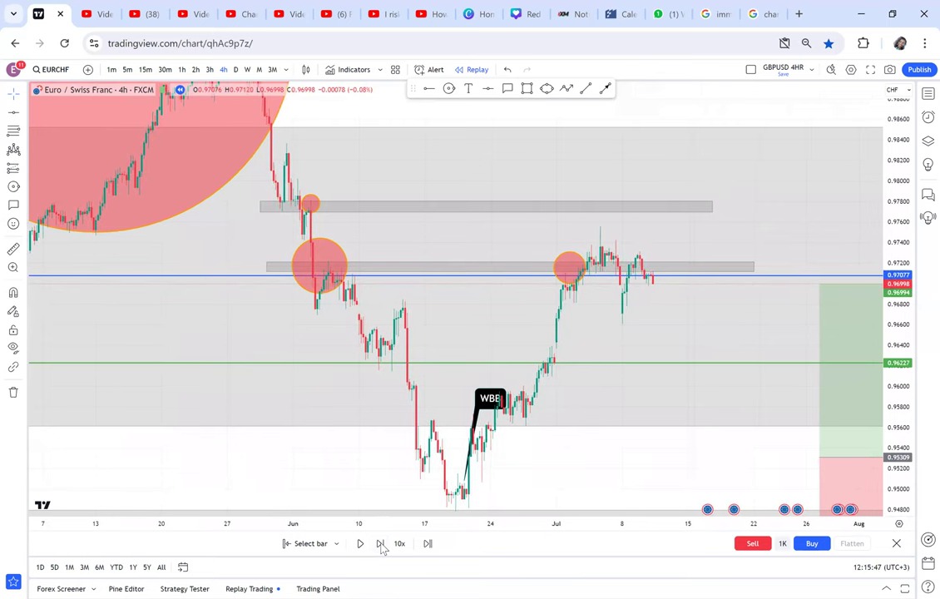
left_click(380, 544)
left_click(380, 544)
left_click(381, 544)
left_click(381, 544)
left_click(380, 544)
left_click(380, 544)
left_click(380, 544)
left_click(380, 544)
left_click(380, 544)
left_click(381, 544)
left_click(380, 544)
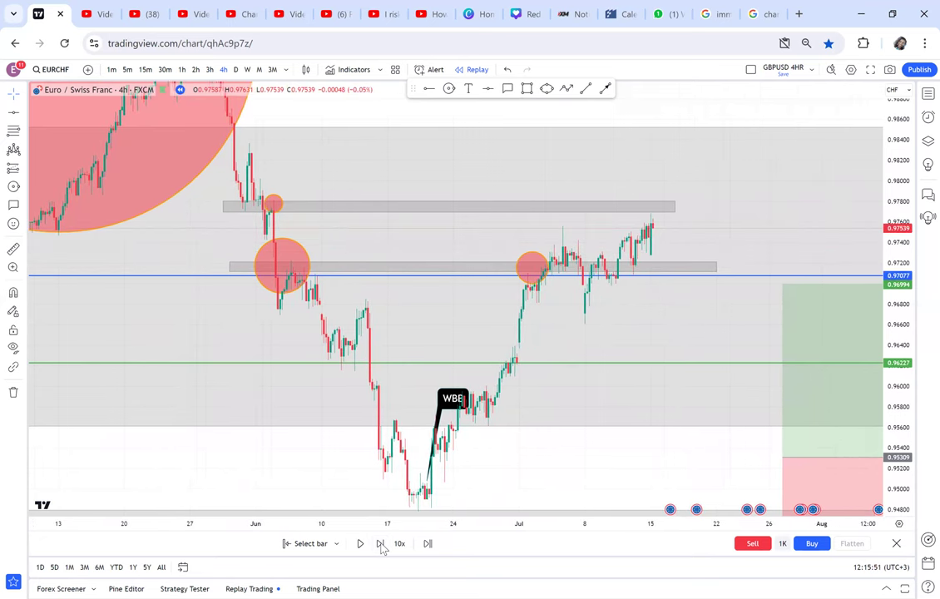
left_click(381, 544)
left_click(380, 544)
left_click(380, 544)
left_click(380, 544)
left_click(380, 545)
left_click(380, 544)
left_click(380, 544)
scroll(748, 268, "down", 2)
scroll(749, 272, "up", 3)
left_click_drag(902, 375, 876, 183)
scroll(642, 172, "up", 4)
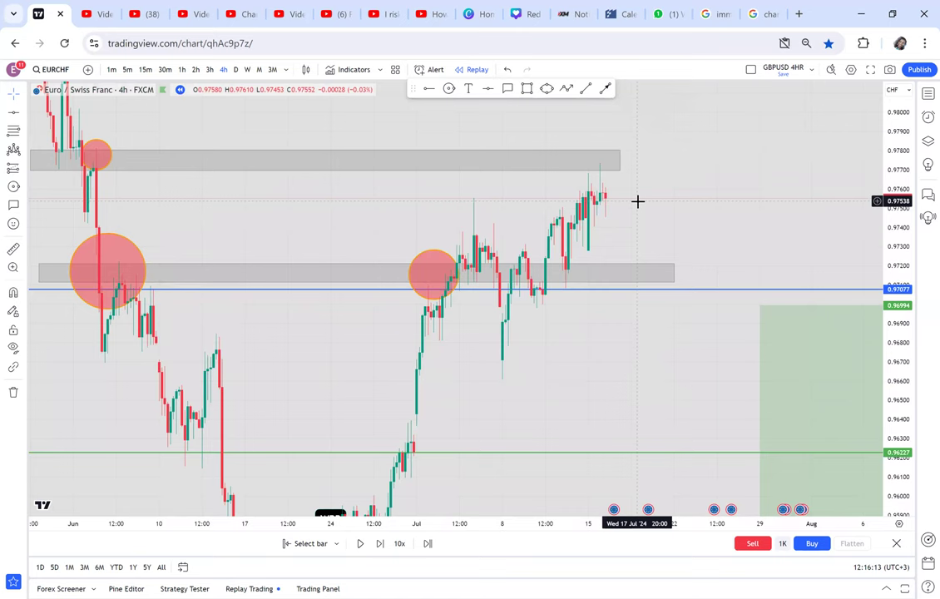
On the daily chart, place a horizontal ray at 0.99250 near the May high, starting at 3 May 2024.
left_click(237, 69)
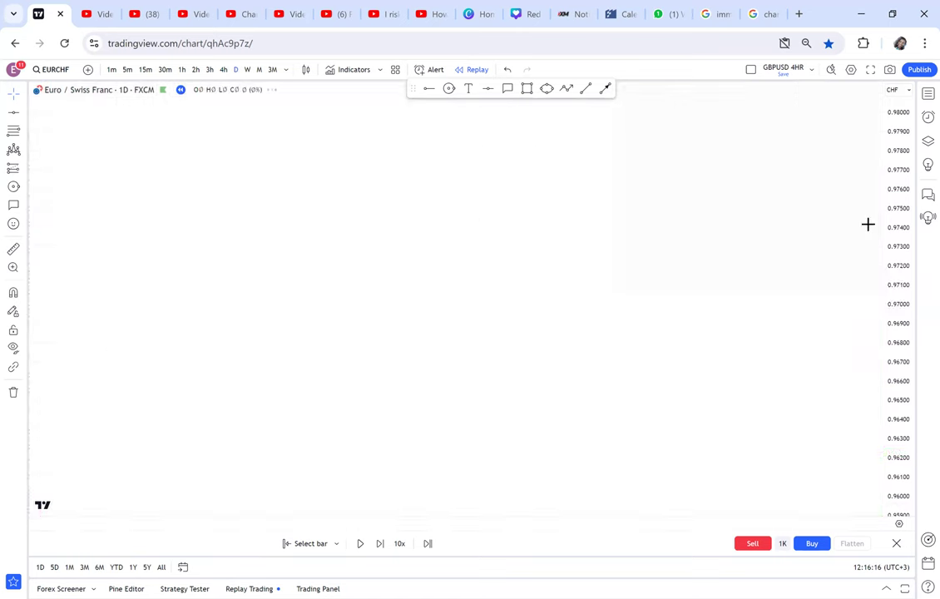
scroll(518, 237, "up", 3)
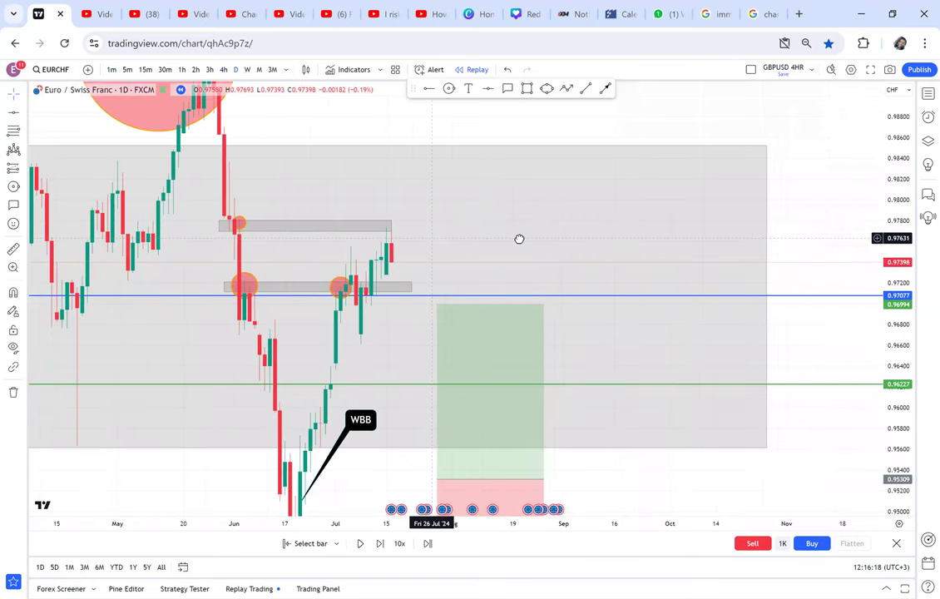
scroll(760, 275, "down", 3)
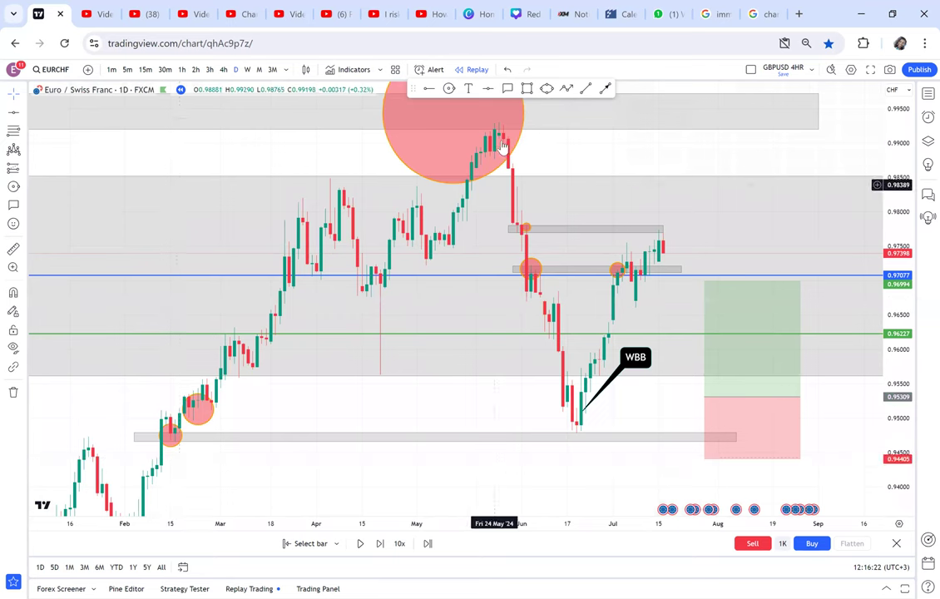
left_click(426, 126)
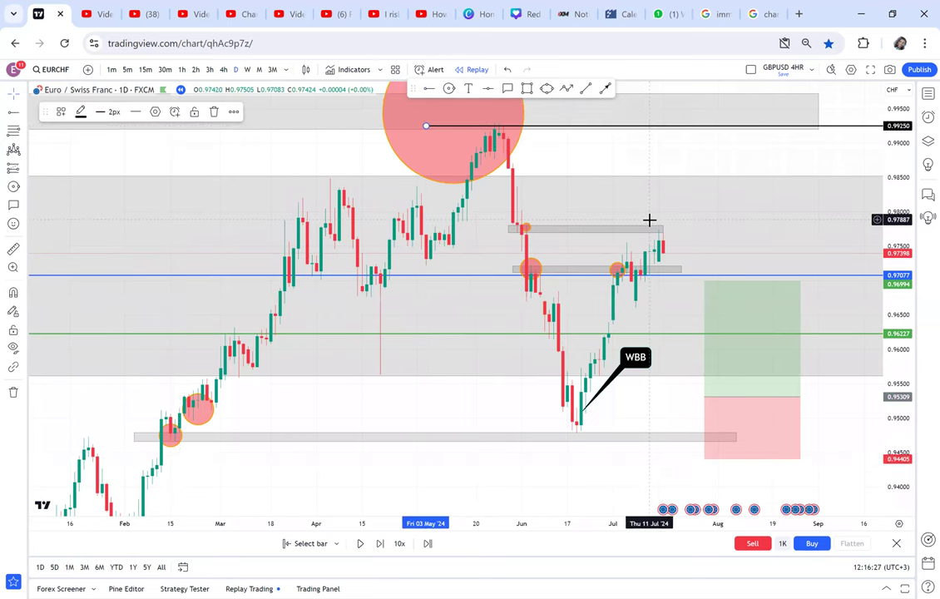
scroll(886, 376, "up", 2)
left_click_drag(896, 351, 895, 166)
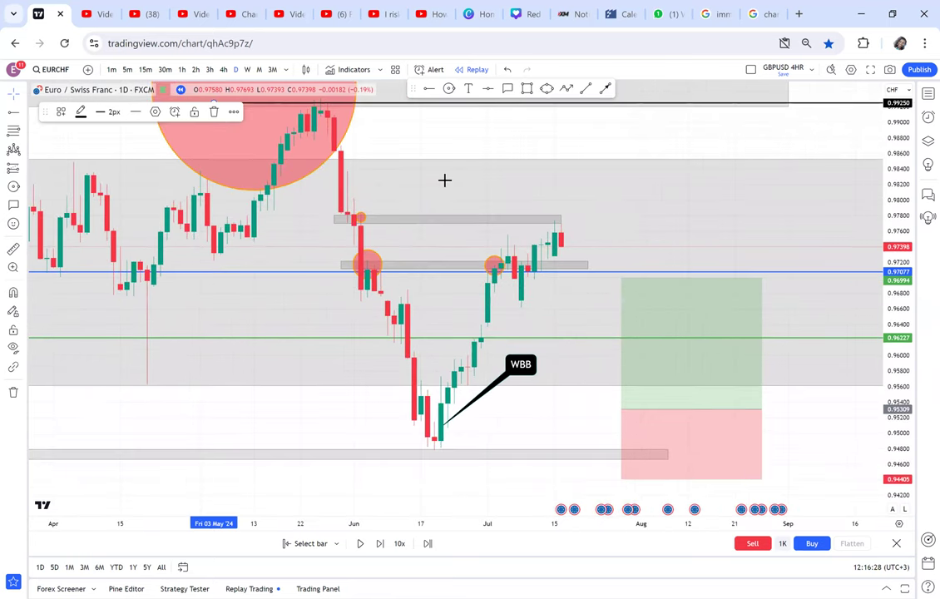
On the 4-hour chart, add a callout reading "CSB" pointing at the latest candle, at about 0.97516.
left_click(224, 70)
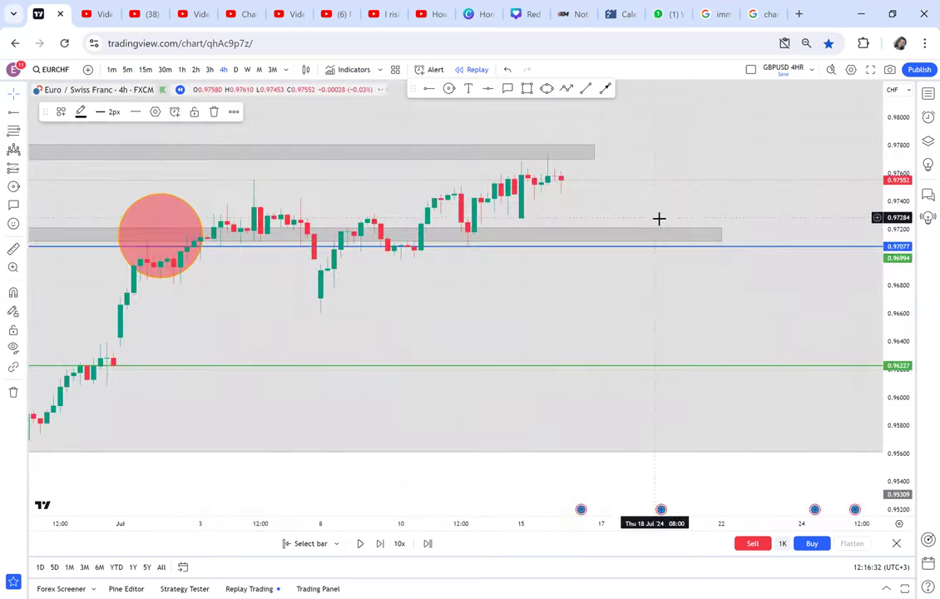
scroll(707, 241, "down", 3)
scroll(611, 202, "down", 2)
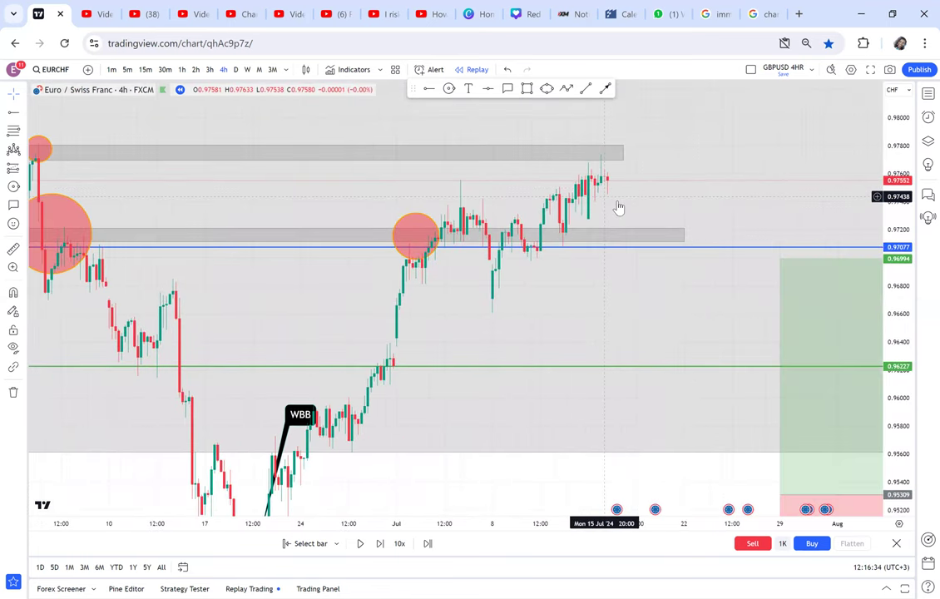
left_click_drag(690, 189, 600, 192)
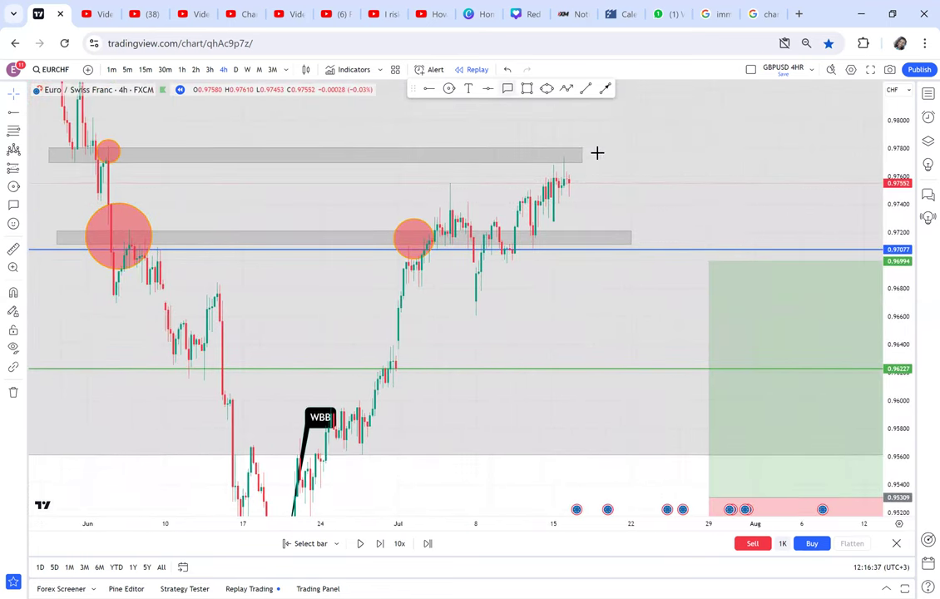
left_click(572, 188)
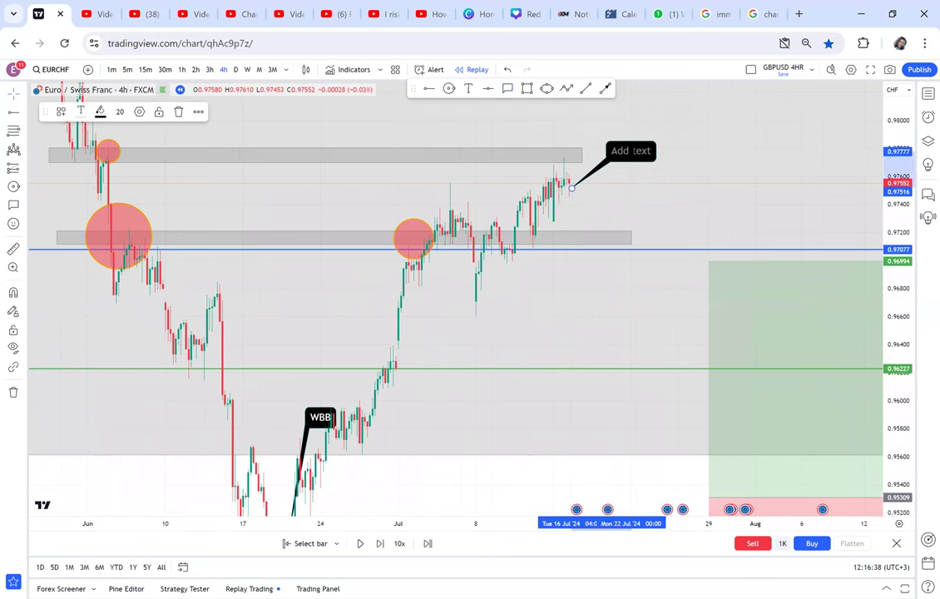
type("CSB")
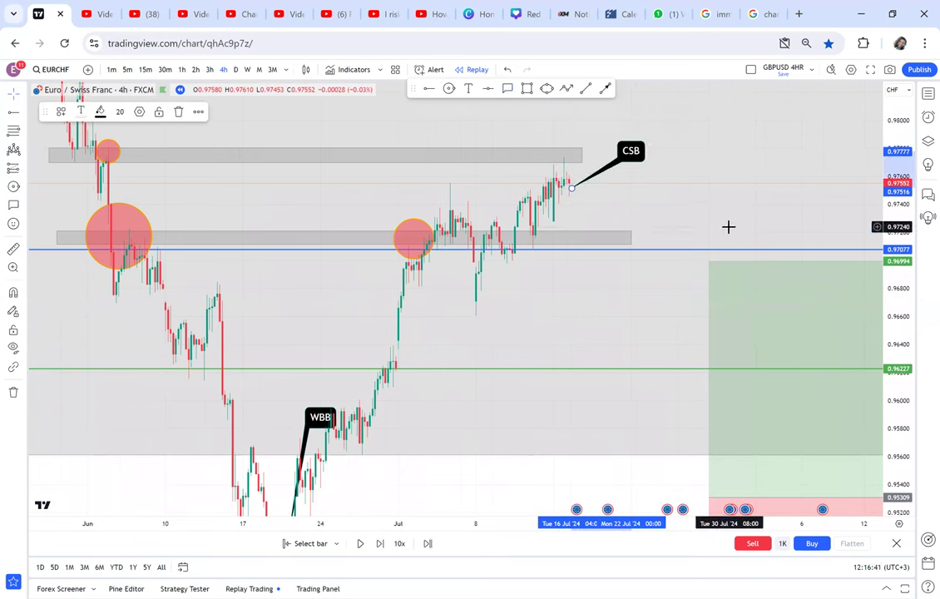
Place a horizontal ray at 0.97411 on the 4-hour chart, starting at the 11 July 2024 04:00 candle.
left_click(765, 226)
mouse_move(886, 215)
left_mouse_down()
mouse_move(884, 280)
mouse_move(884, 228)
left_mouse_up()
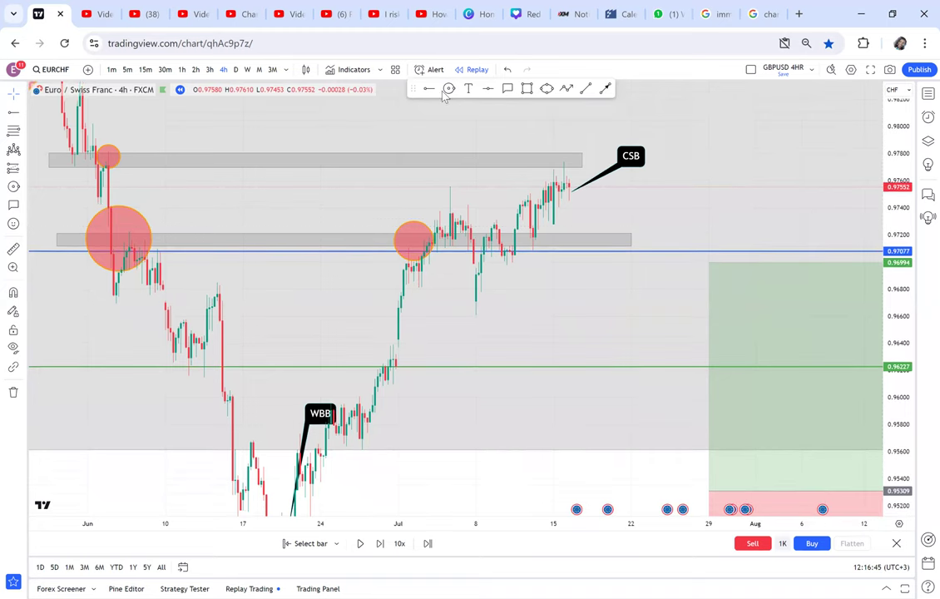
left_click(525, 206)
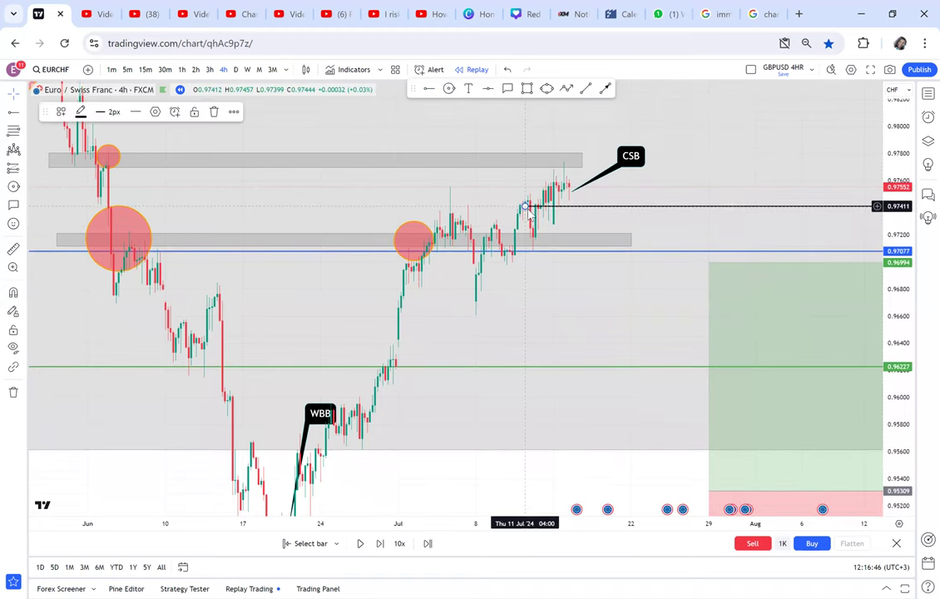
scroll(606, 306, "down", 2)
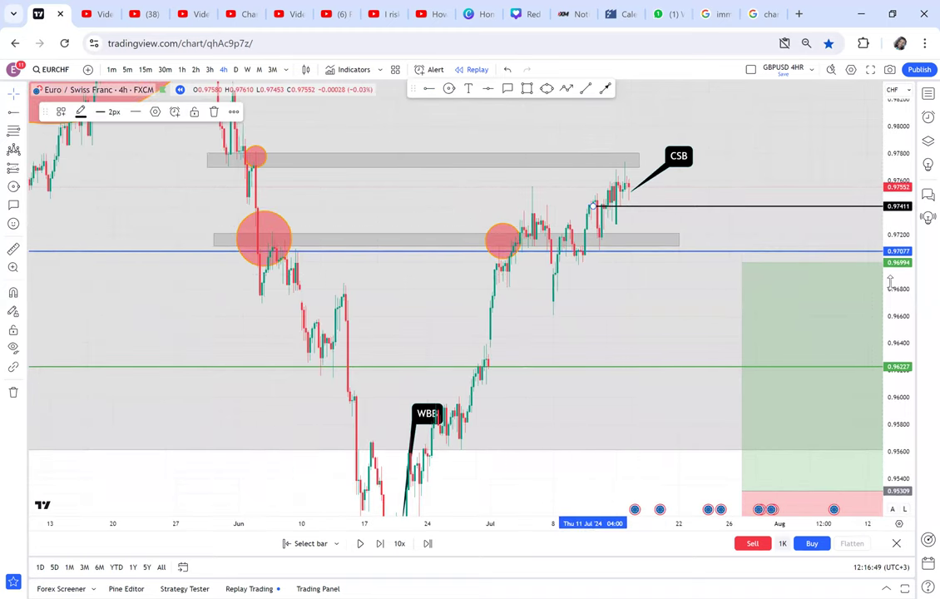
Measure from the upper narrow zone at 3 June down to the lowest narrow zone and place a horizontal line at the midpoint, 0.96285.
left_click(13, 248)
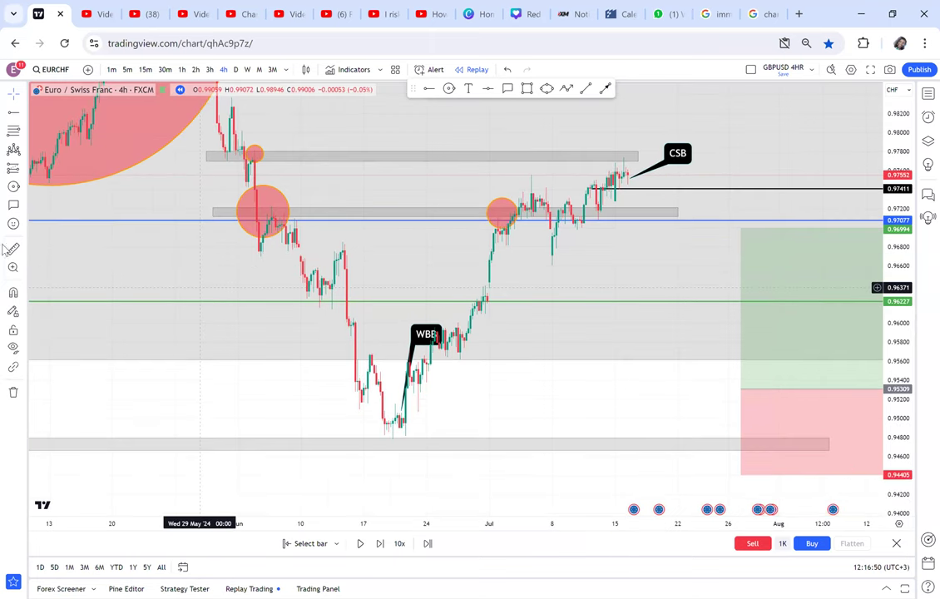
left_click(242, 148)
left_click_drag(257, 181, 593, 441)
left_click(593, 441)
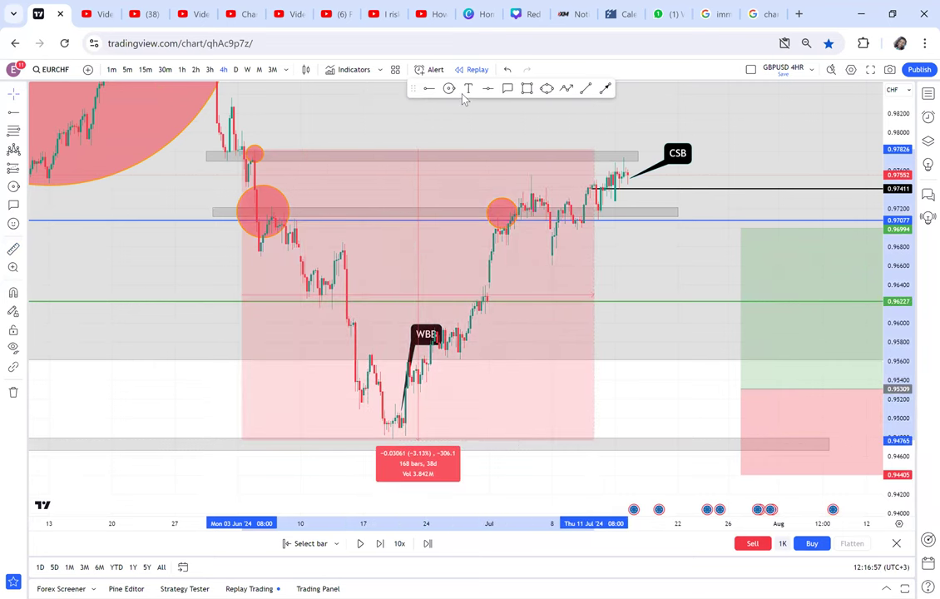
left_click(489, 89)
left_click(528, 296)
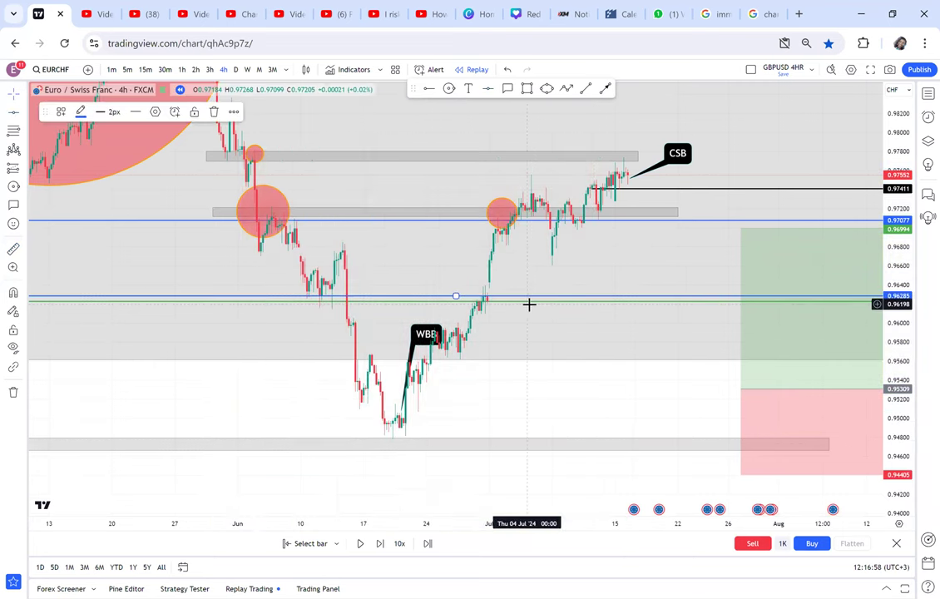
Delete the green horizontal line at 0.96227 and the blue horizontal line at 0.97077.
key("Delete")
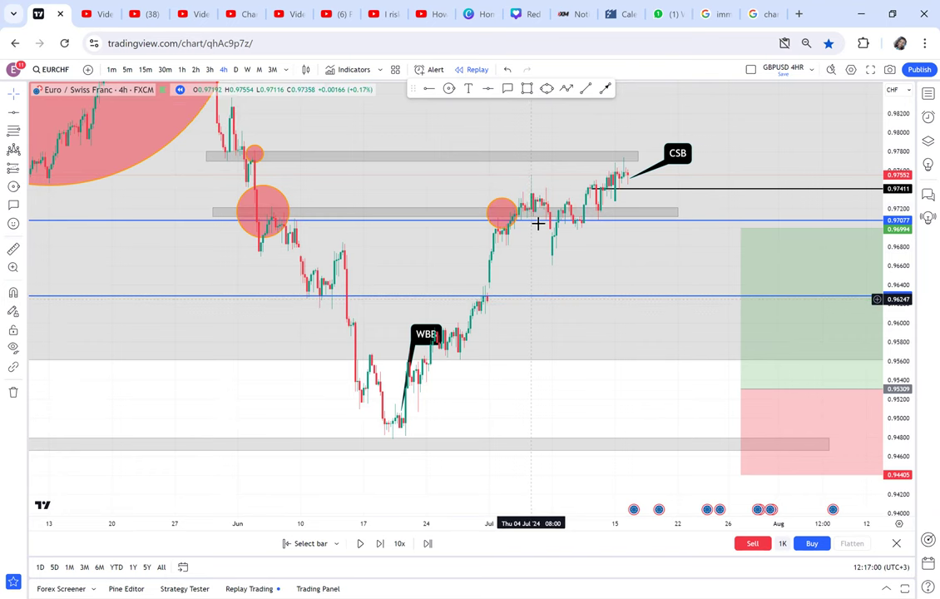
left_click(533, 221)
key("Delete")
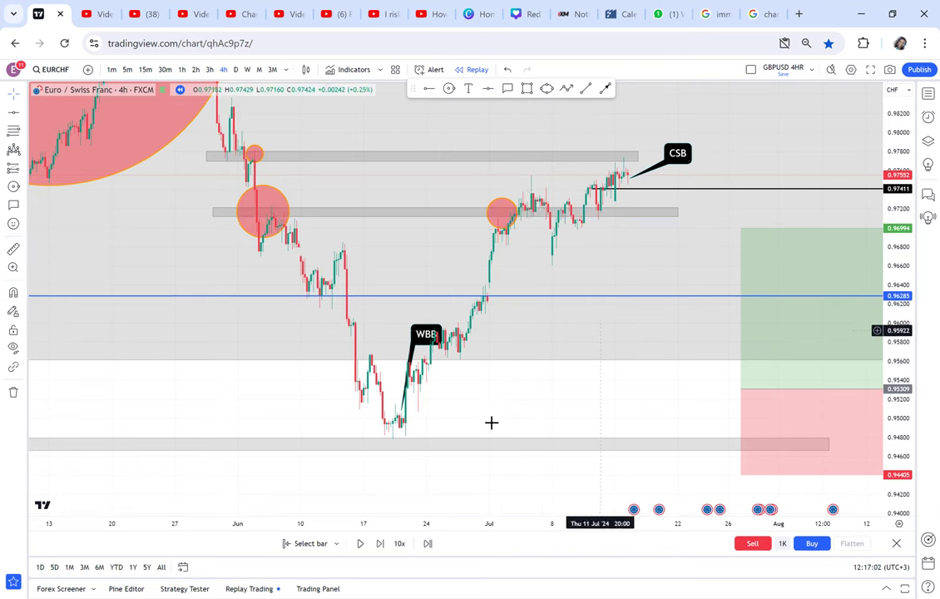
Advance the replay bar by bar on the 4-hour chart to 16 July 2024 20:00, where a candle trades below the black ray.
left_click(378, 549)
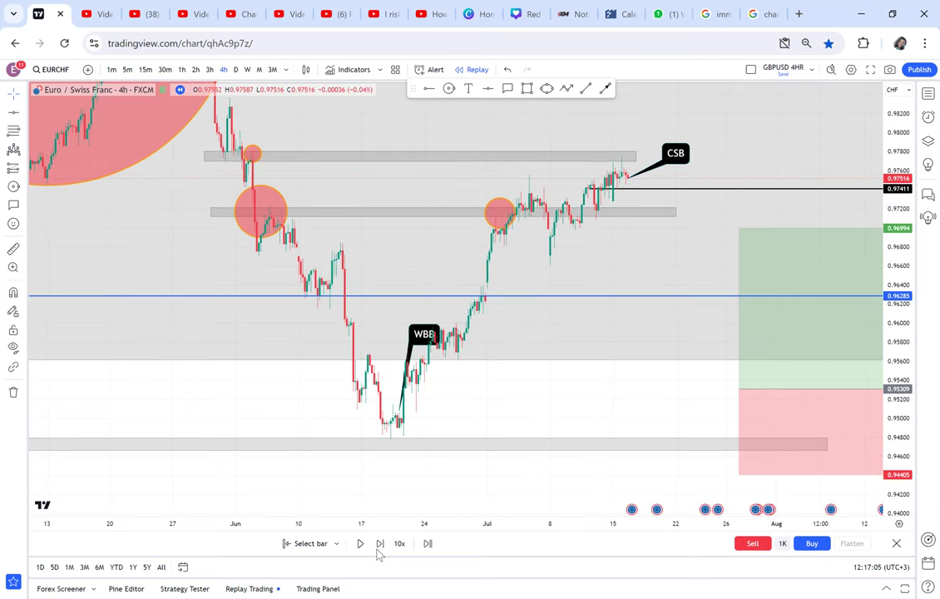
left_click(378, 552)
left_click(378, 552)
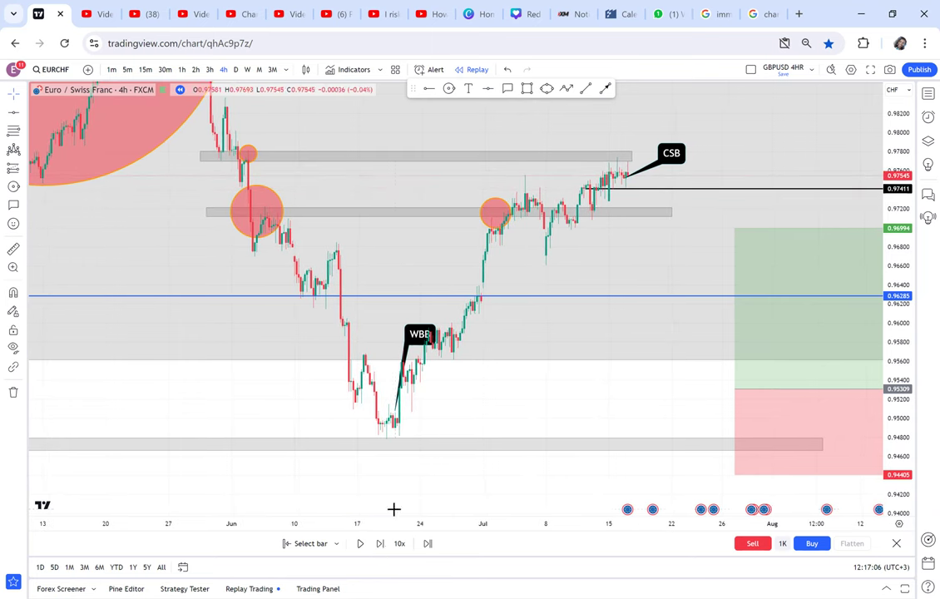
left_click(378, 549)
left_click(379, 549)
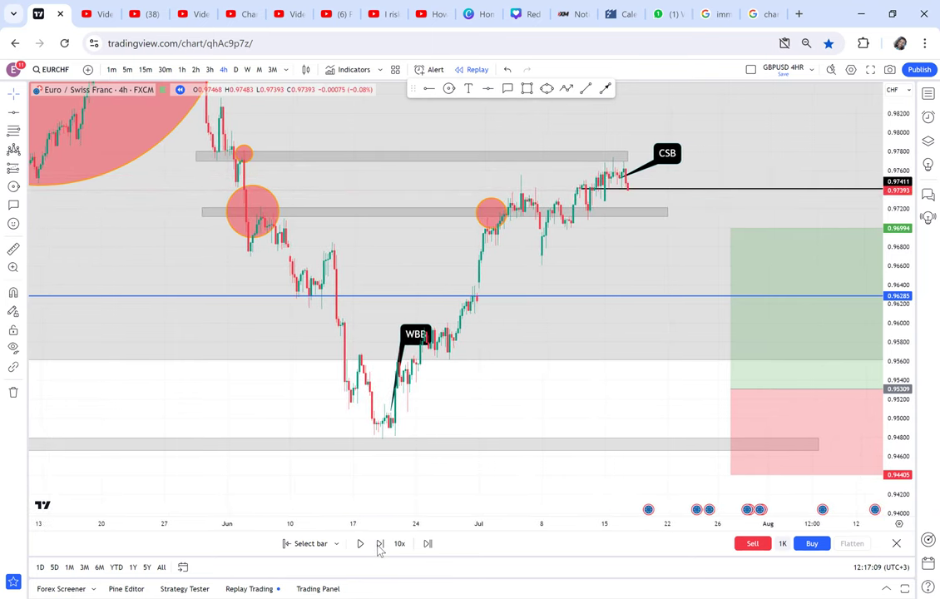
Measure the distance from the latest candle at the black ray down to the blue horizontal line at 0.96285.
scroll(874, 333, "up", 2)
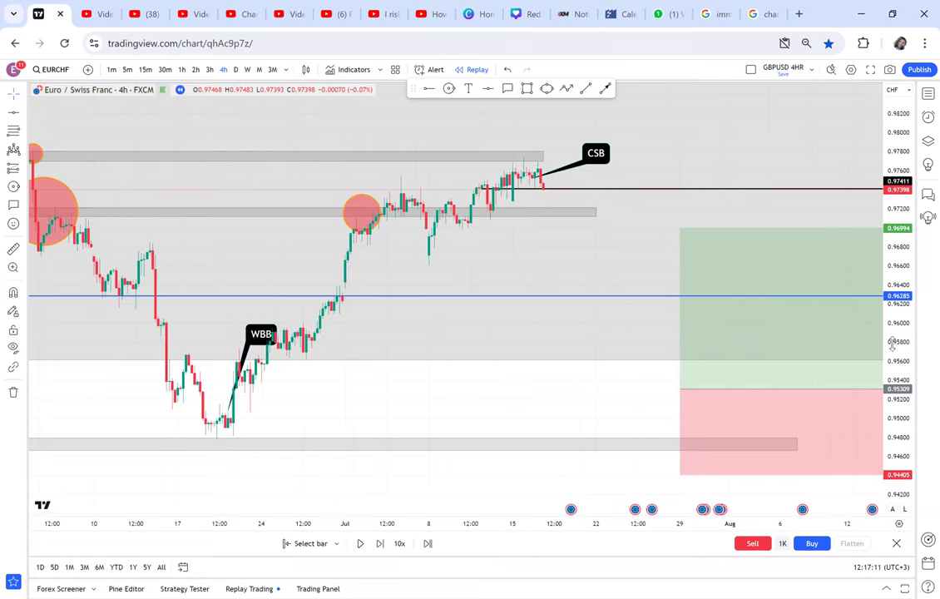
left_click_drag(892, 343, 889, 179)
left_click_drag(598, 315, 622, 321)
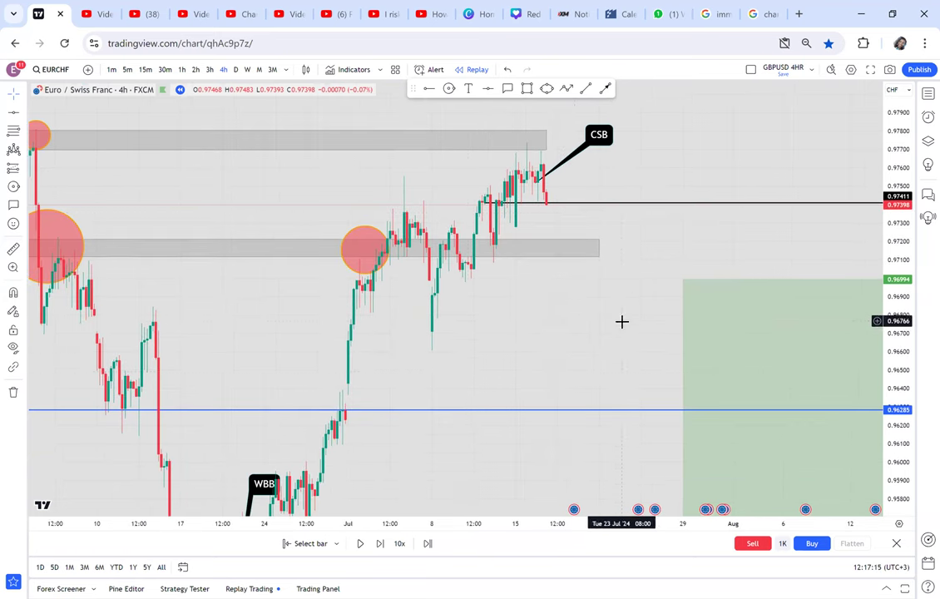
left_click(545, 203, "shift")
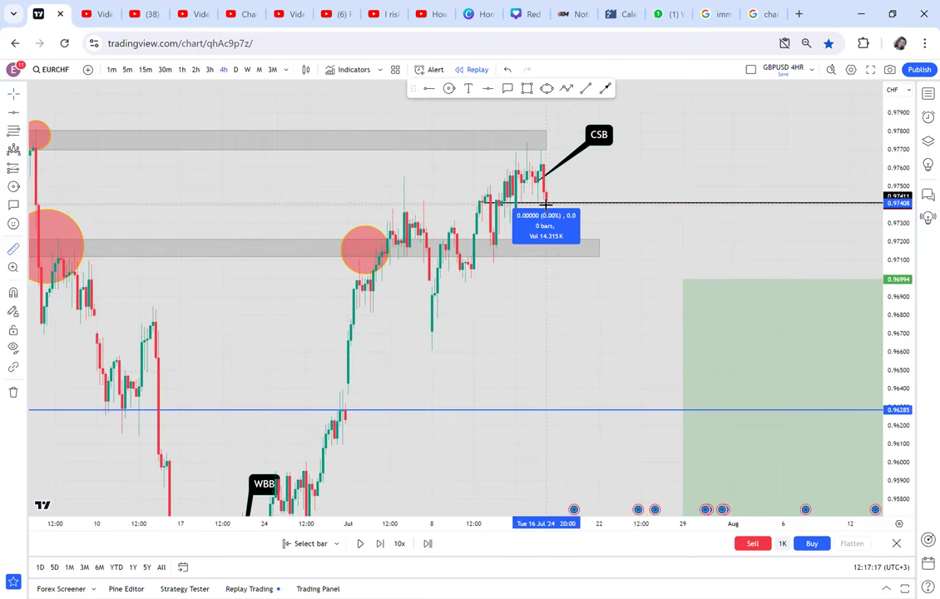
left_click(610, 412)
left_click(142, 137)
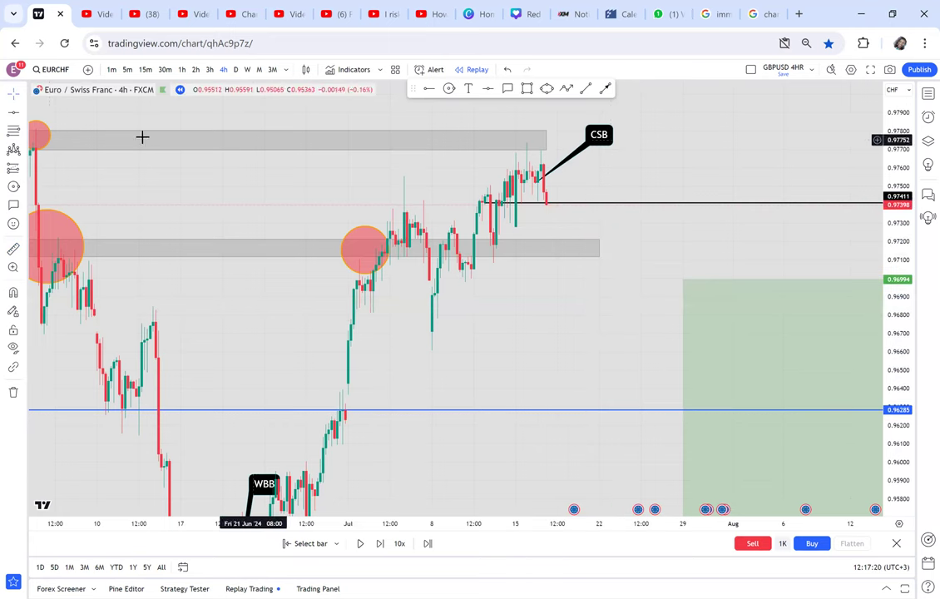
Place a short position with entry 0.97397 at 16 July 2024 20:00 and its target on the blue line at 0.96285.
left_click(24, 171)
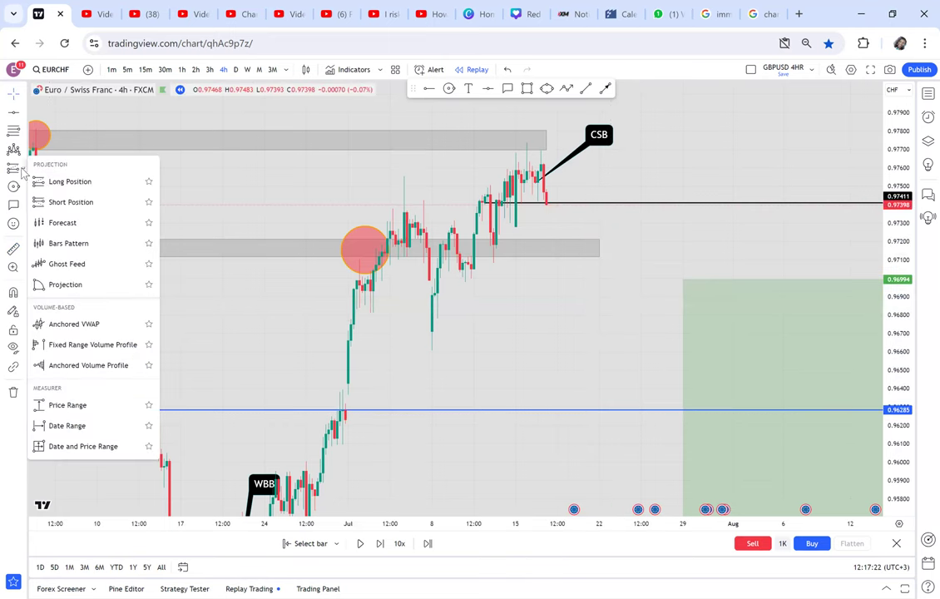
left_click(70, 204)
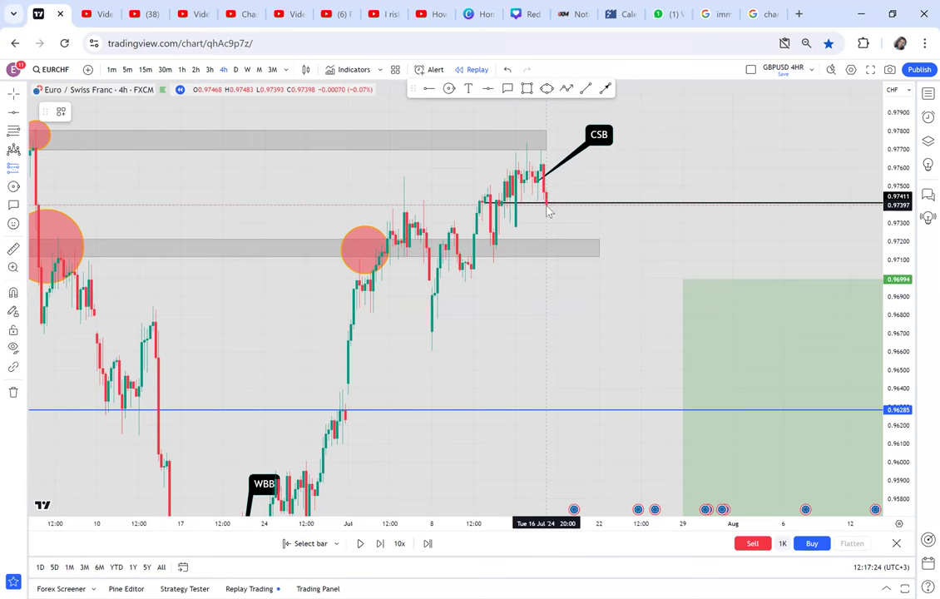
left_click(547, 206)
left_click_drag(546, 320, 535, 410)
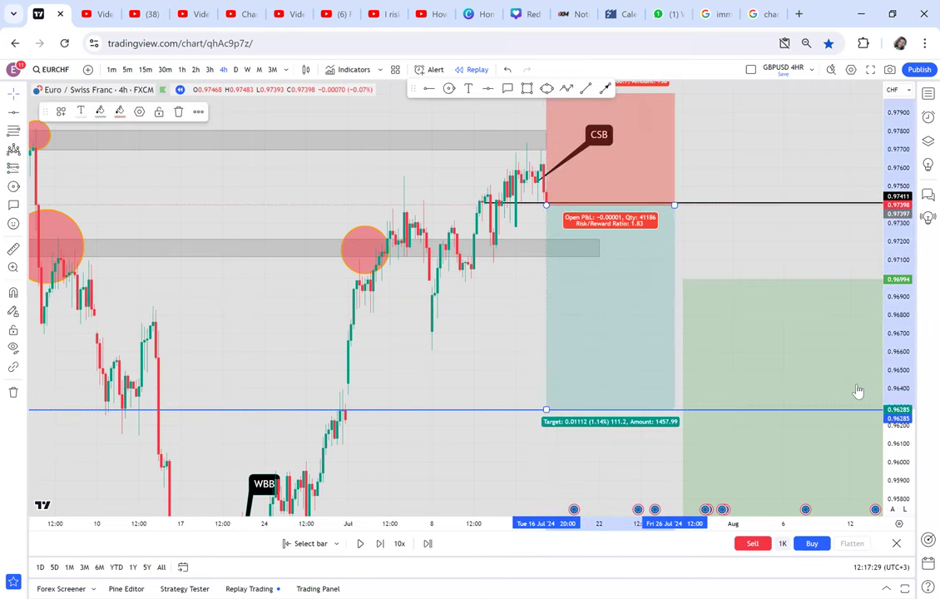
Advance the replay bar by bar until price passes the short position's target at 0.96285.
left_click(382, 547)
left_click(382, 548)
left_click(382, 548)
left_click(381, 547)
left_click(381, 548)
left_click(381, 547)
left_click(382, 550)
left_click(382, 551)
left_click(382, 550)
left_click(382, 551)
left_click(382, 551)
left_click(381, 551)
left_click(381, 551)
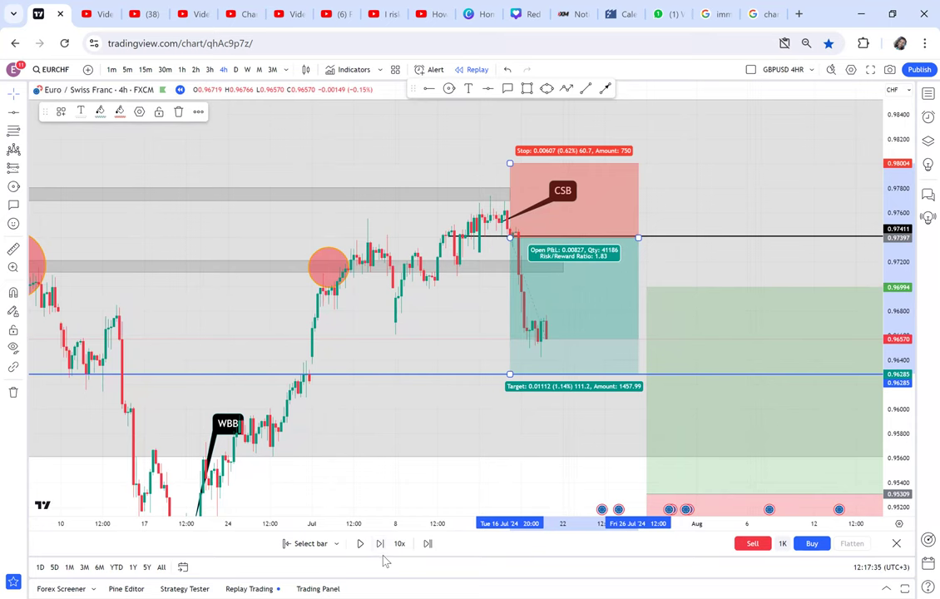
left_click(383, 555)
left_click(382, 551)
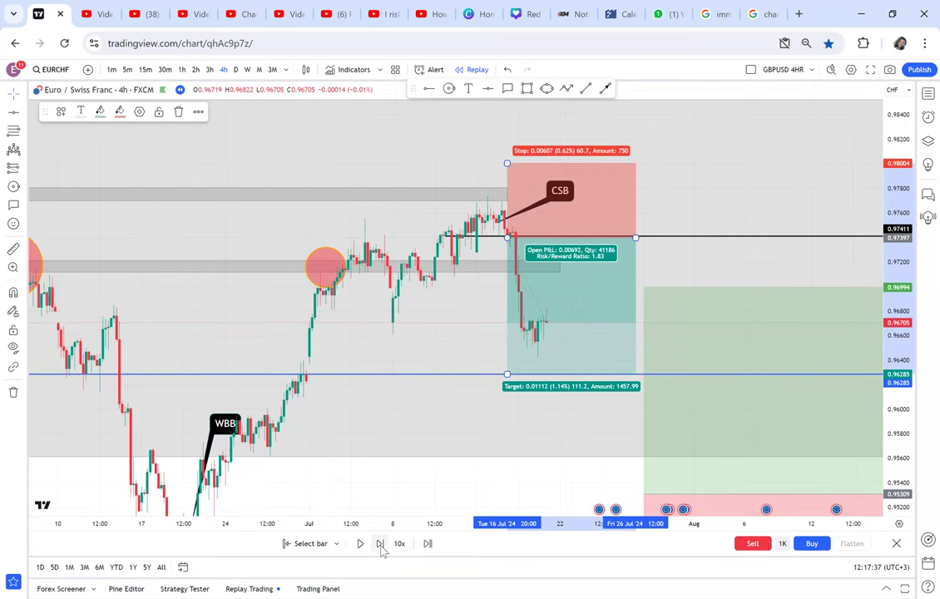
left_click(381, 551)
left_click(382, 551)
left_click(382, 551)
left_click(381, 550)
left_click(382, 551)
left_click(382, 551)
left_click(381, 550)
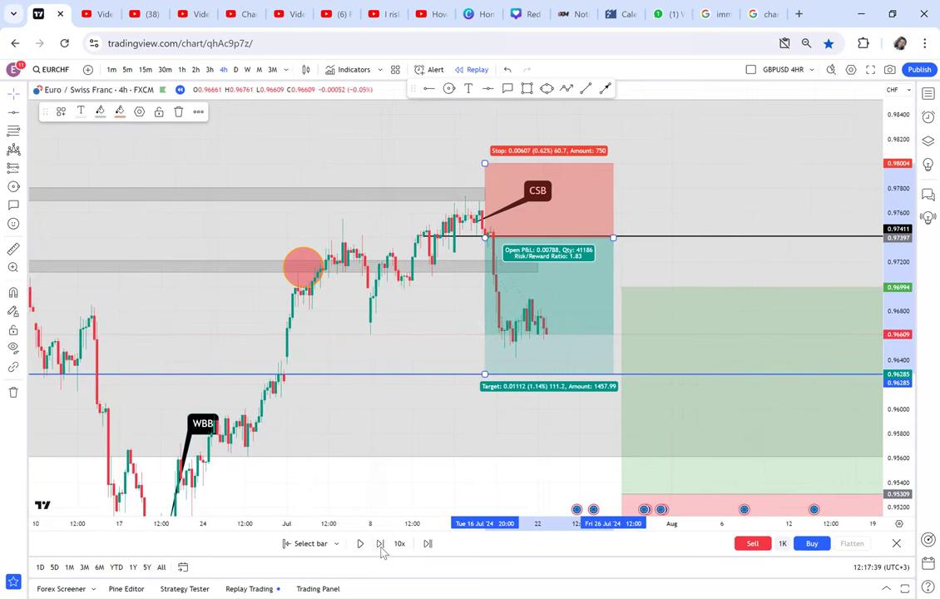
left_click(380, 544)
left_click(380, 544)
left_click(381, 544)
left_click(380, 544)
left_click(380, 544)
left_click(380, 544)
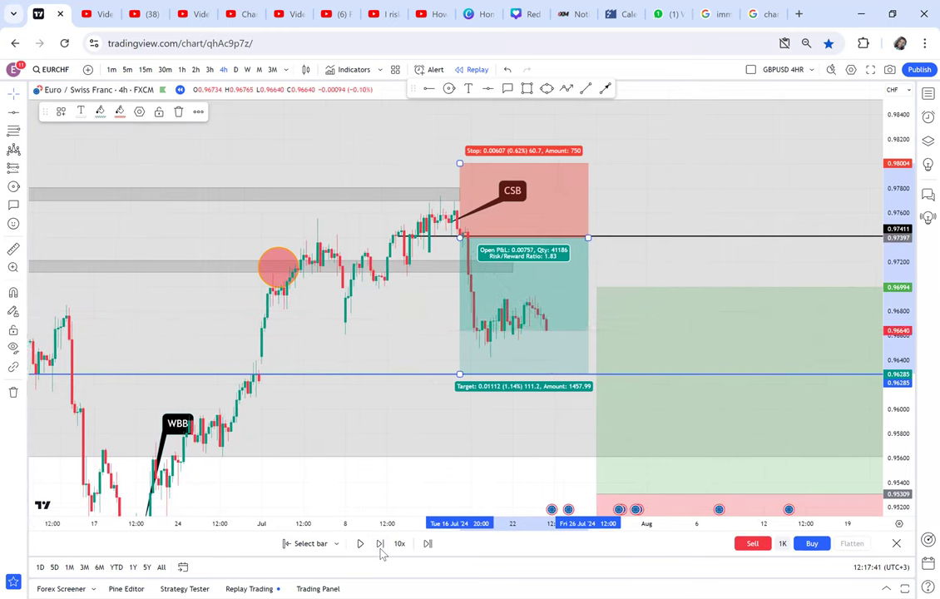
left_click(380, 544)
left_click(380, 543)
left_click(380, 543)
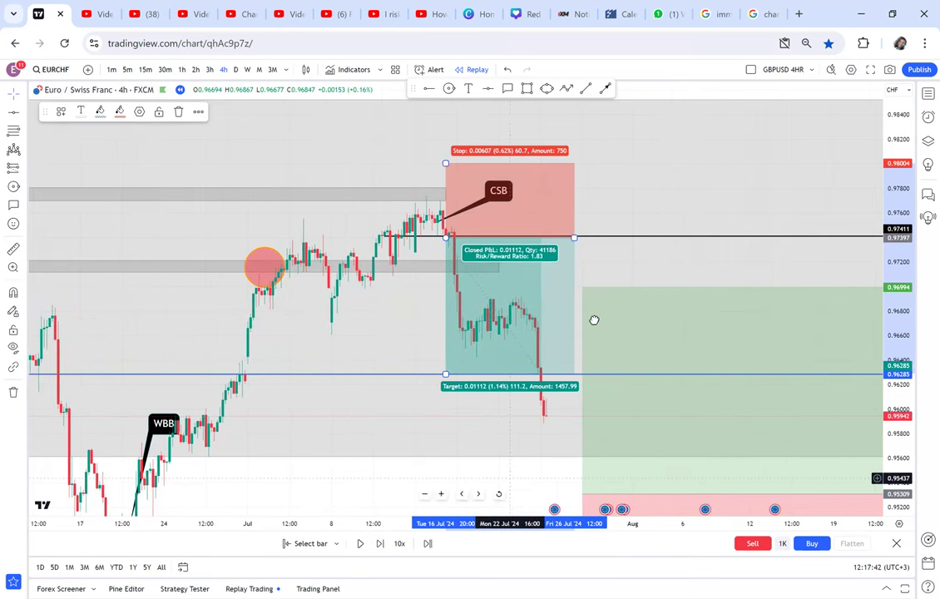
Play the 4-hour replay automatically and pause it once price is below the lowest narrow zone, at about 0.93995.
scroll(594, 320, "down", 4)
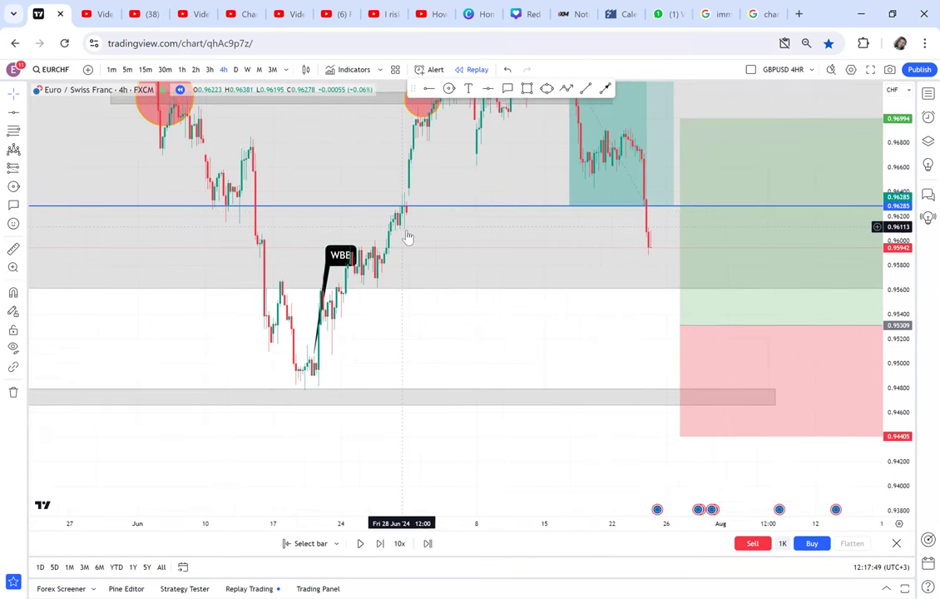
left_click(361, 543)
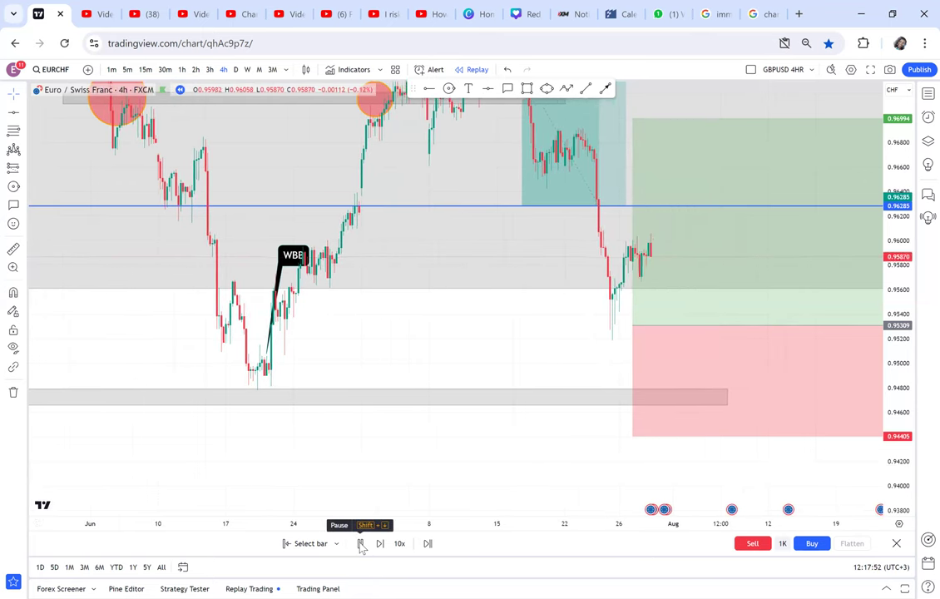
left_click(360, 543)
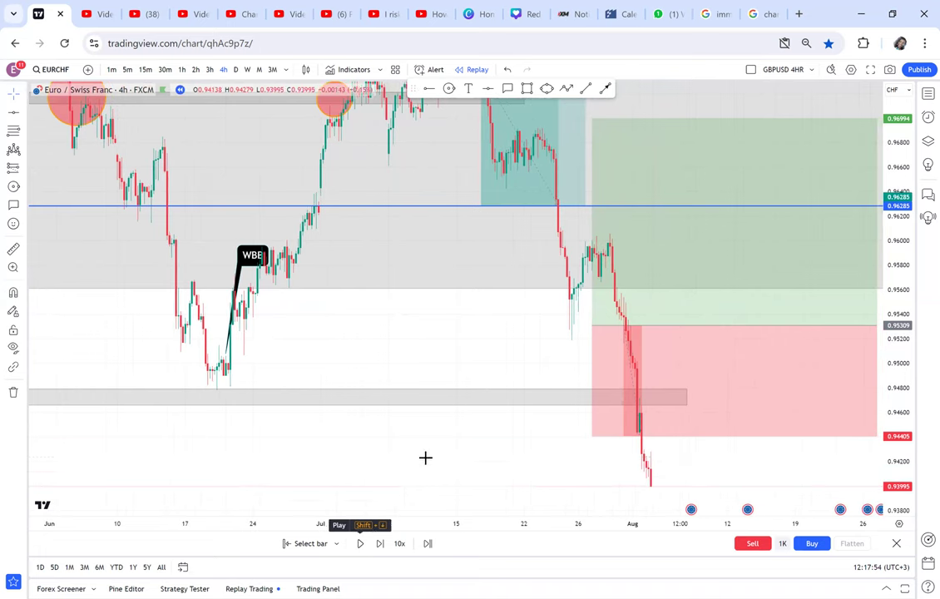
Examine the decline on the daily and weekly charts against the marked zones, the CSB and WBB callouts and the red line at 0.92528.
scroll(541, 477, "down", 3)
left_click_drag(546, 364, 527, 492)
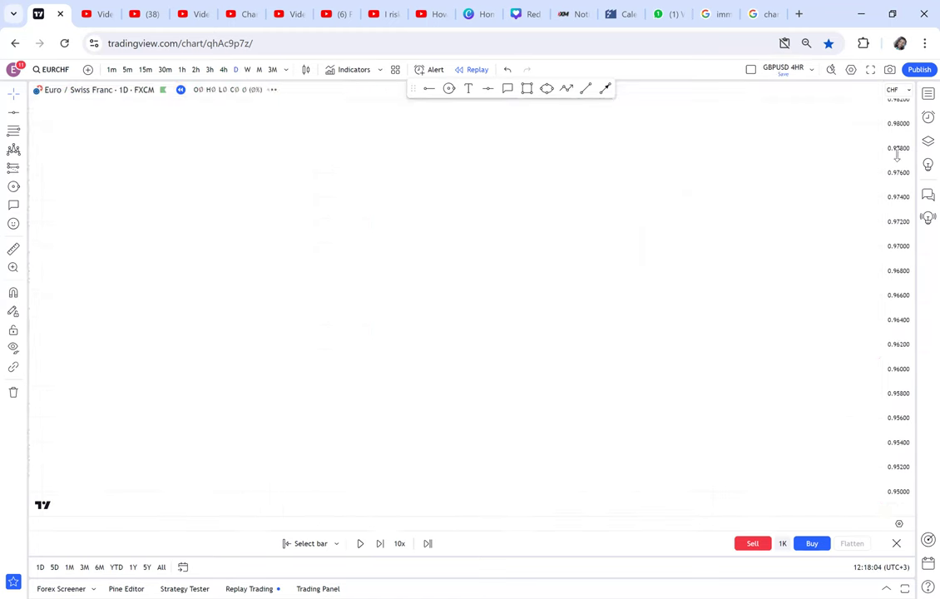
left_click_drag(899, 153, 847, 418)
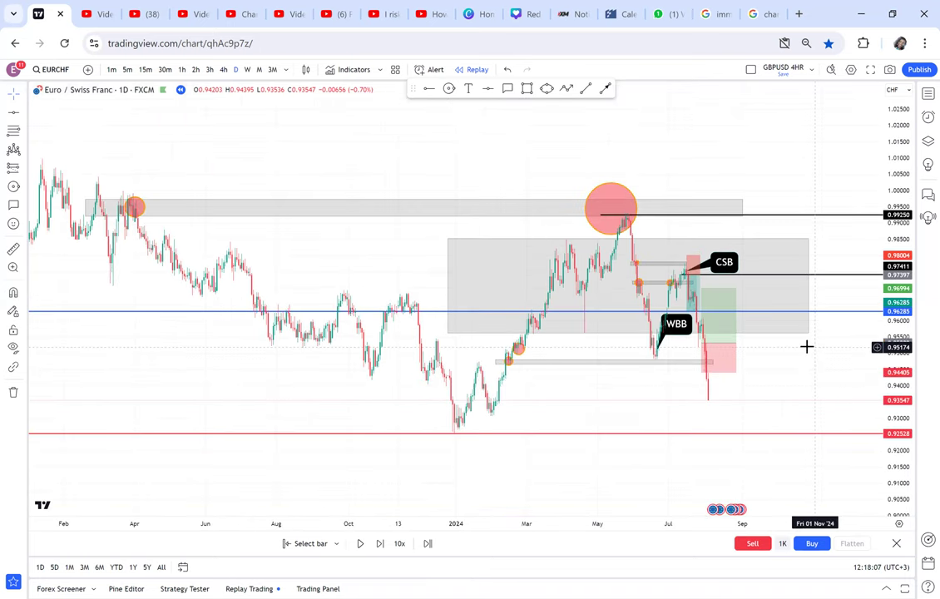
left_click(267, 206)
left_click(235, 120)
left_click(248, 70)
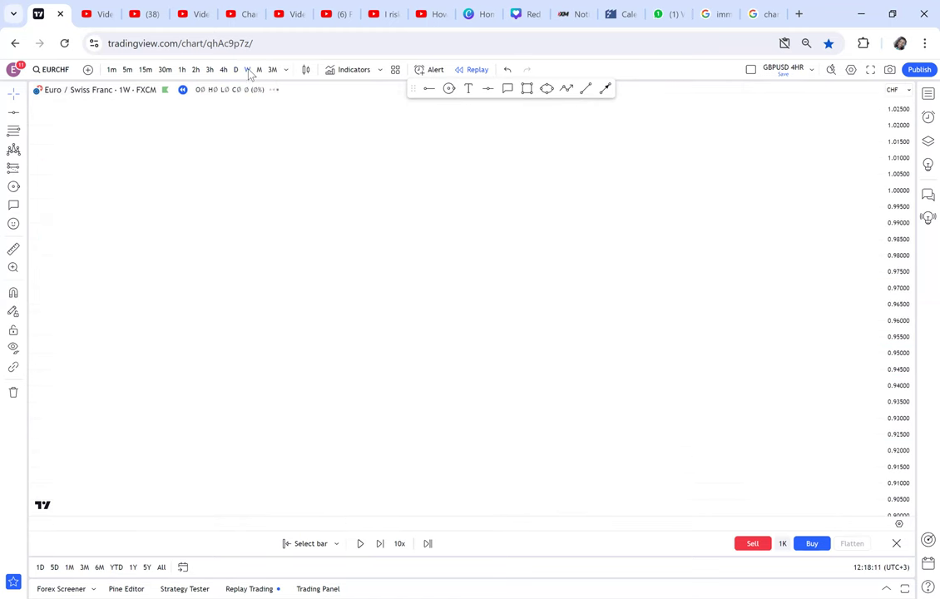
scroll(521, 233, "up", 3)
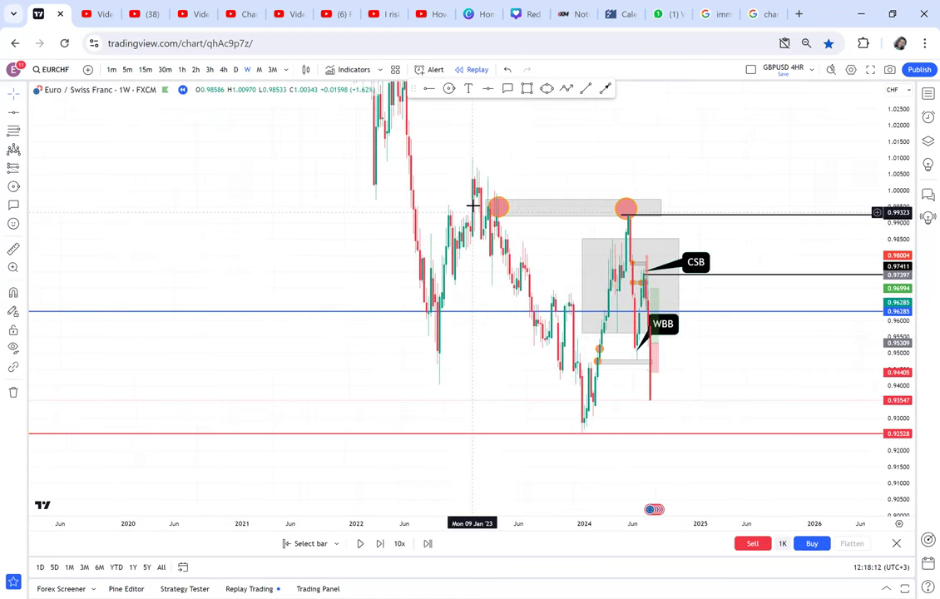
scroll(527, 366, "up", 2)
left_click(526, 361)
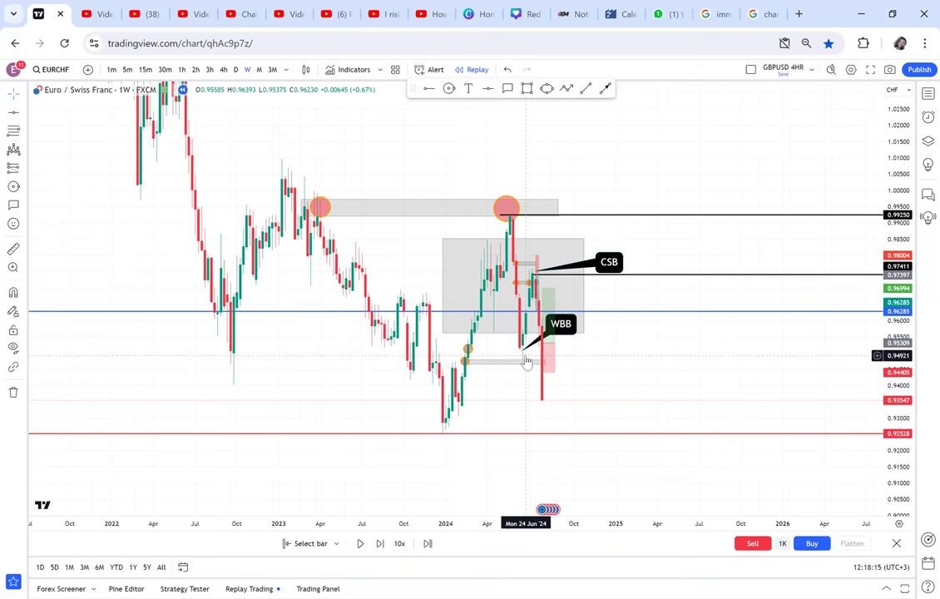
left_click(481, 428)
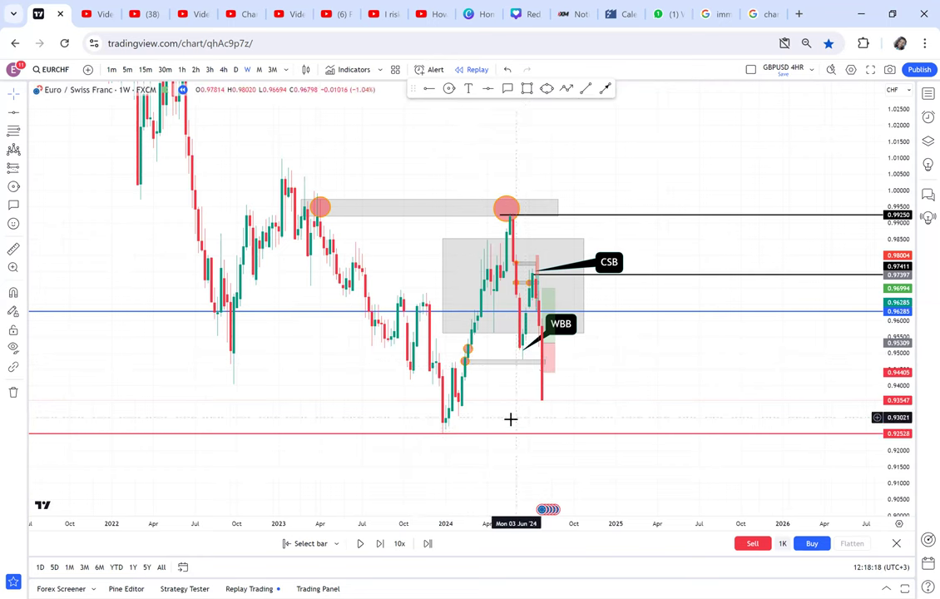
Play the weekly replay past the touch of the red line at 0.92528 and cut it back to the 12 August 2024 bar.
left_click(360, 543)
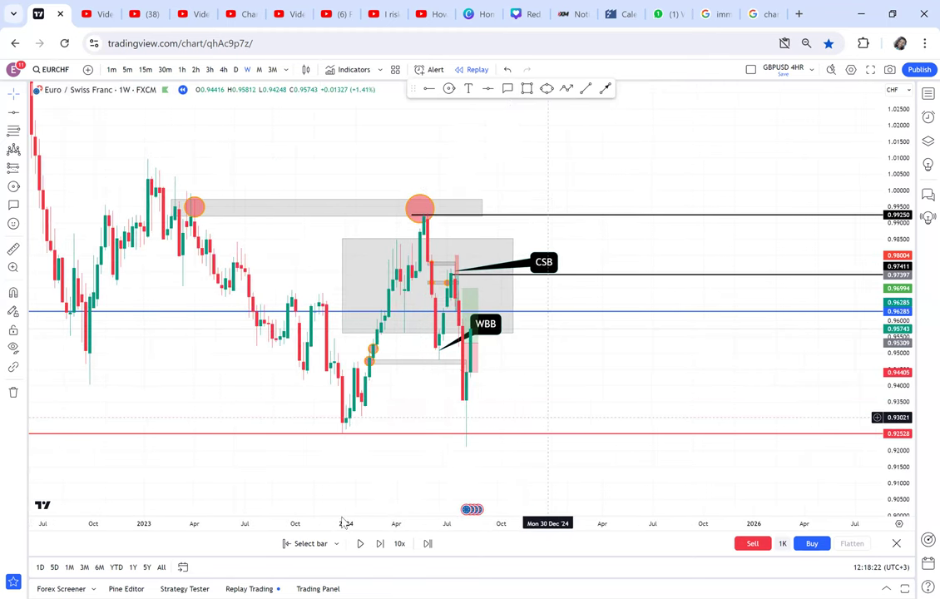
left_click(429, 438)
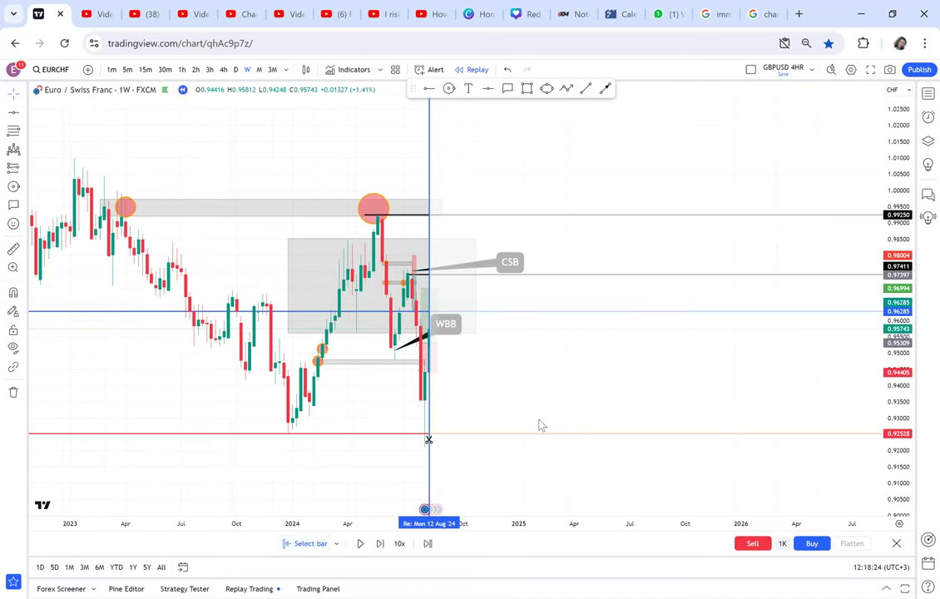
left_click_drag(510, 444, 581, 442)
left_click_drag(330, 394, 667, 394)
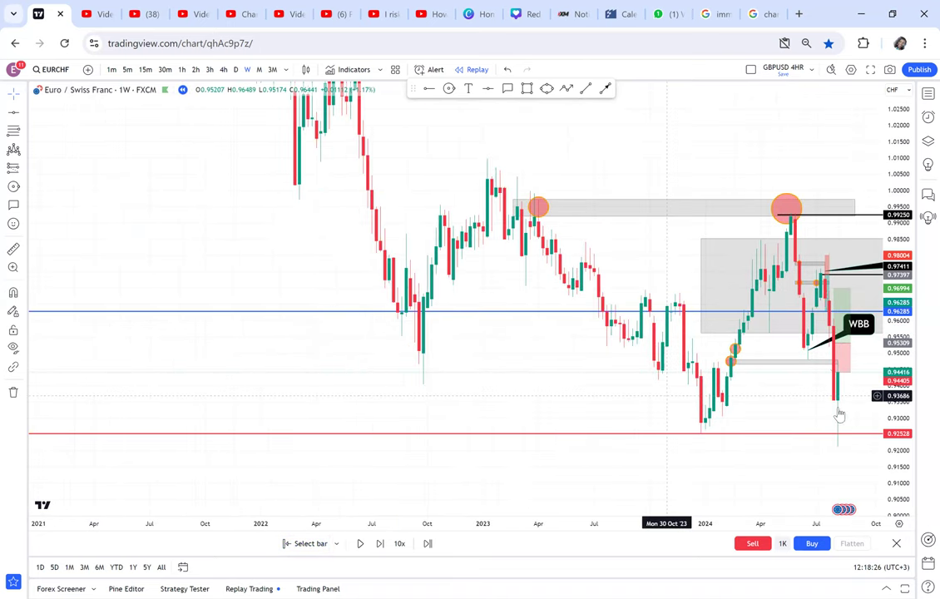
Review the decline on the daily chart, and remove all drawings from the EURCHF chart.
left_click_drag(787, 412, 590, 404)
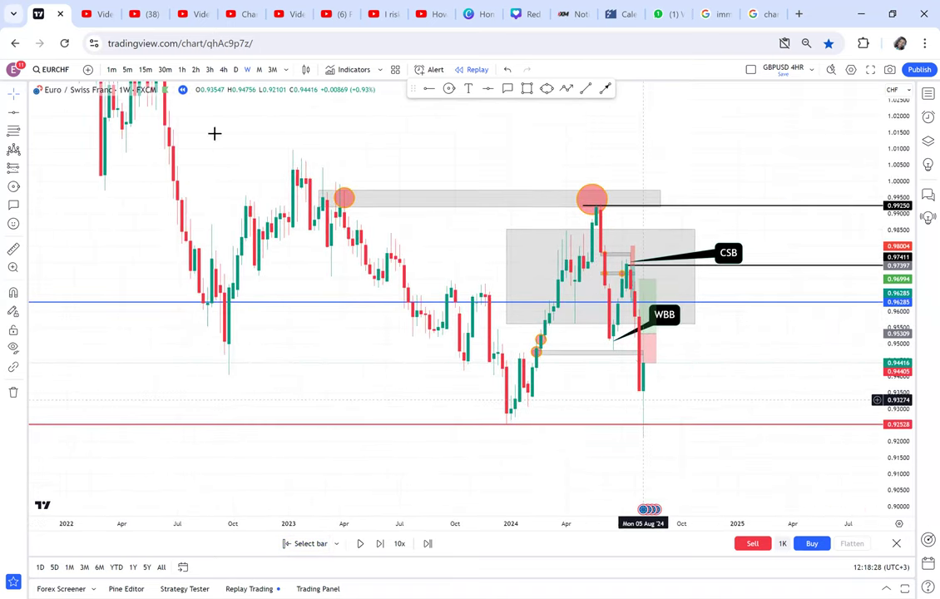
left_click(236, 70)
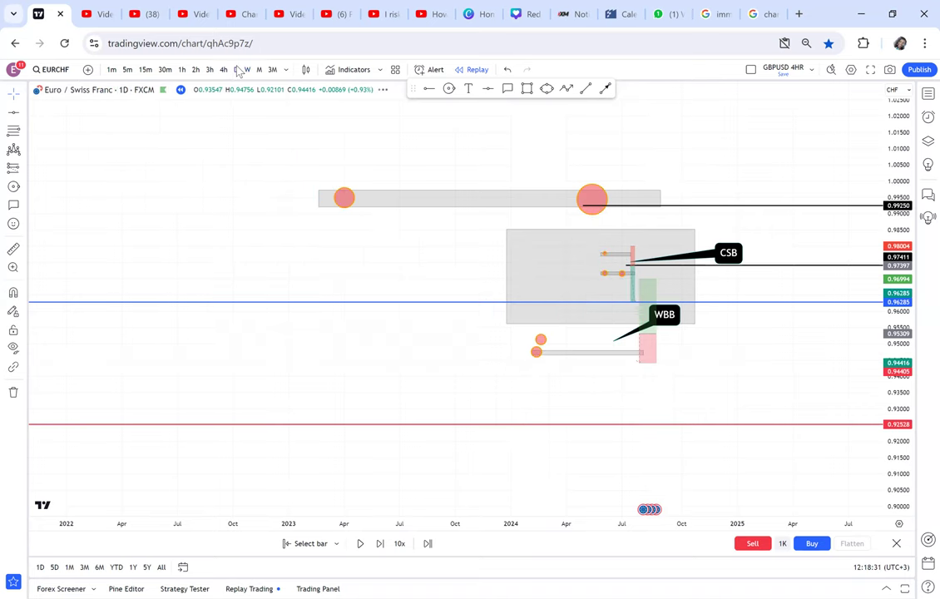
scroll(658, 394, "down", 2)
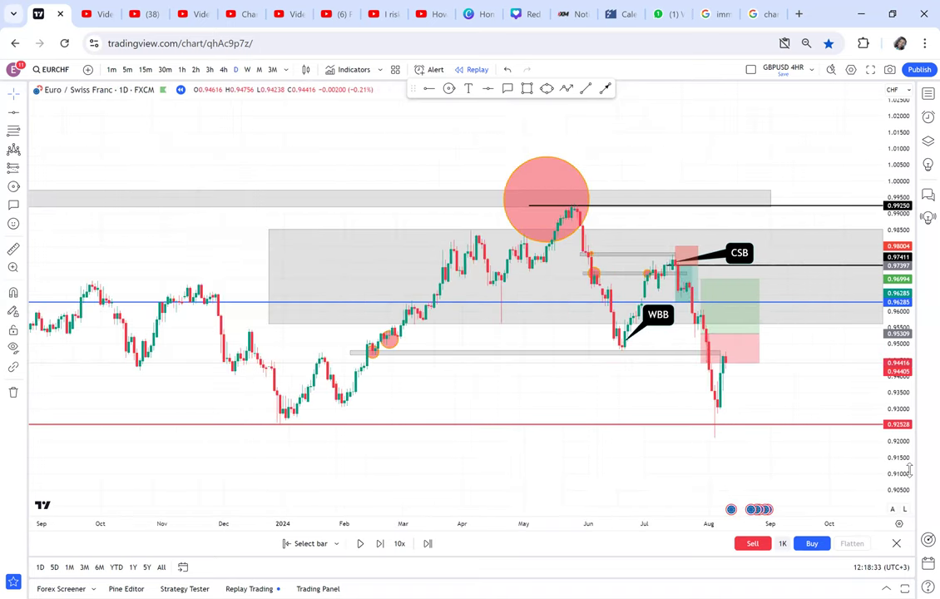
left_click_drag(623, 464, 584, 433)
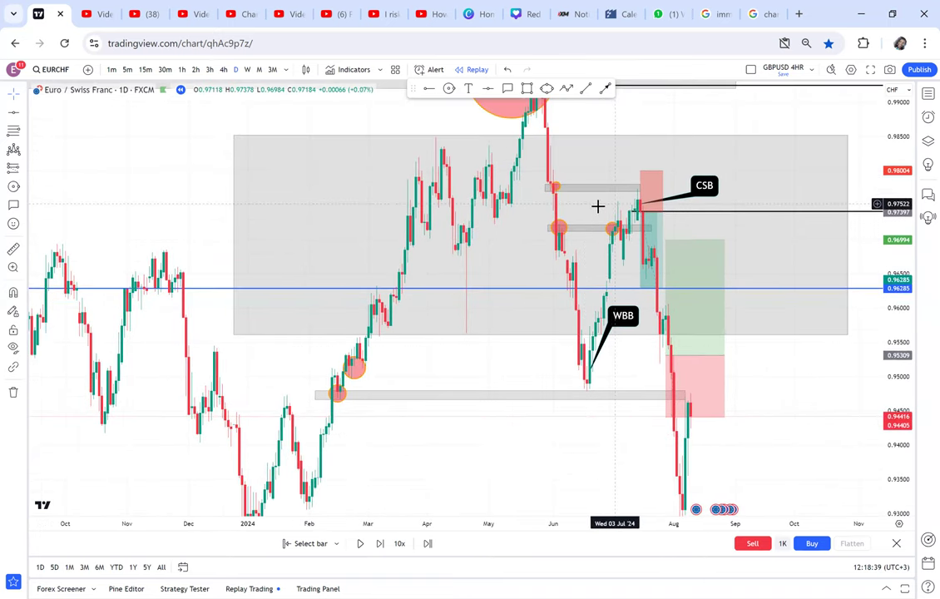
left_click_drag(889, 216, 858, 363)
left_click(13, 393)
left_click(62, 391)
Draw a rectangle on the daily chart over the range from 29 February to 20 June 2024, between about 0.98526 and 0.9566.
scroll(499, 292, "up", 5)
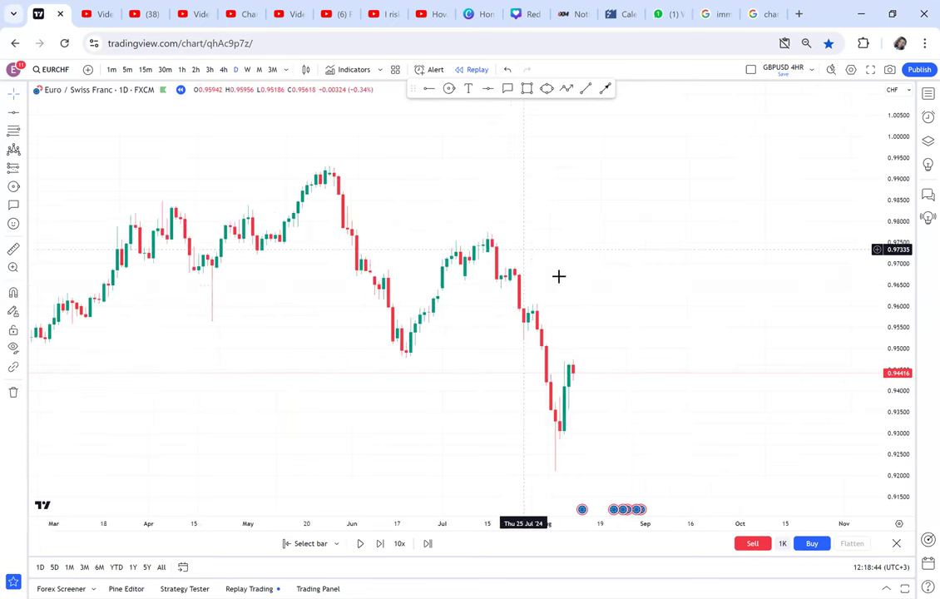
left_click_drag(533, 257, 621, 285)
left_click(527, 89)
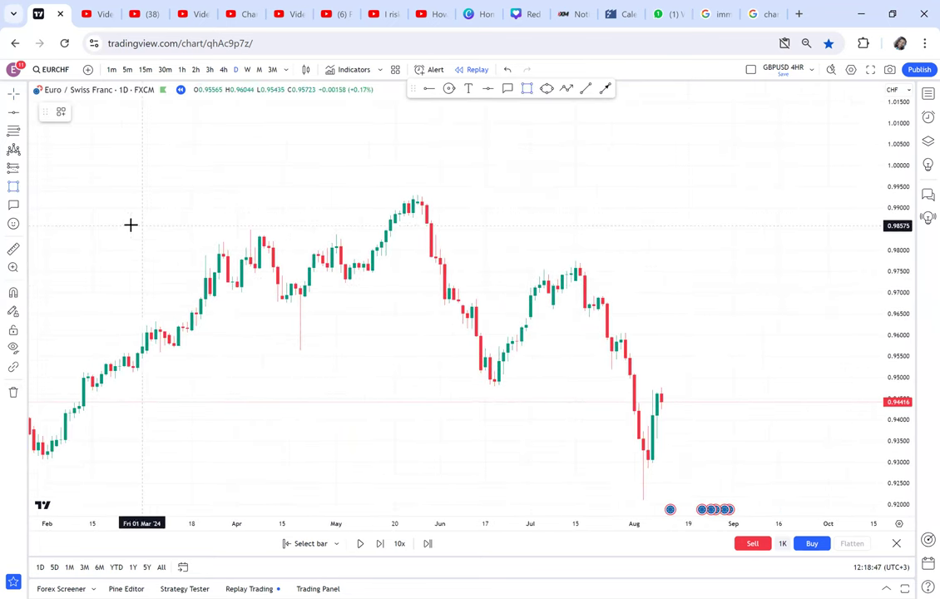
mouse_move(392, 295)
left_mouse_down()
mouse_move(462, 310)
mouse_move(481, 324)
mouse_move(487, 351)
mouse_move(499, 352)
left_mouse_up()
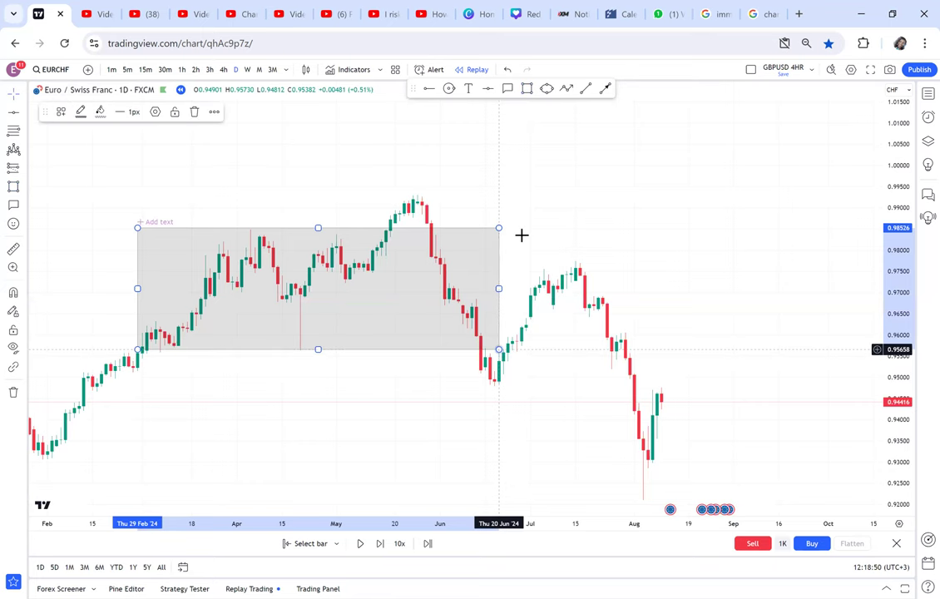
scroll(551, 212, "left", 3)
scroll(496, 195, "down", 3)
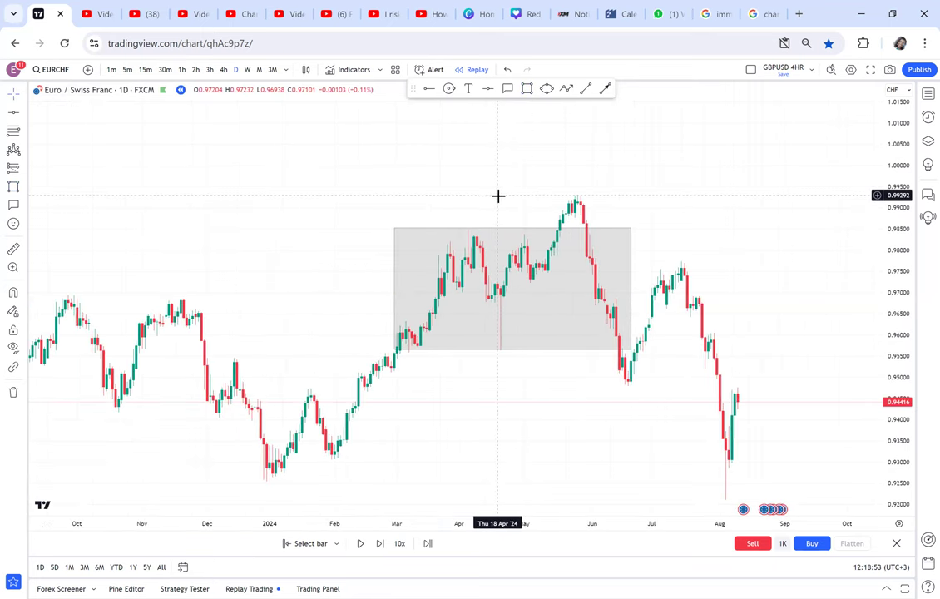
On the weekly chart, draw a rectangle zone from 0.99105 to 0.99908 starting February 2023, and a horizontal line at 0.92533 on the low.
left_click(247, 69)
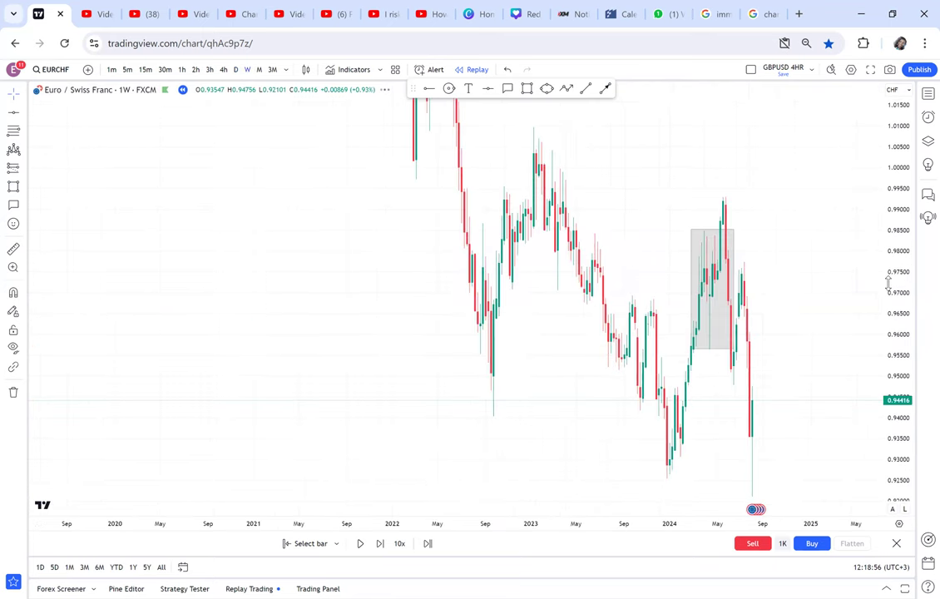
scroll(646, 164, "up", 3)
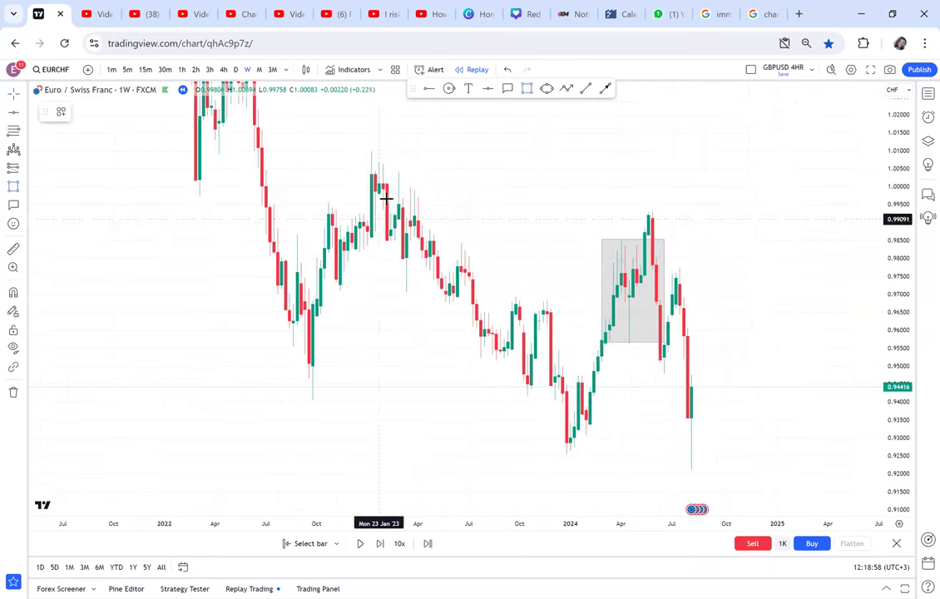
left_click_drag(388, 190, 714, 218)
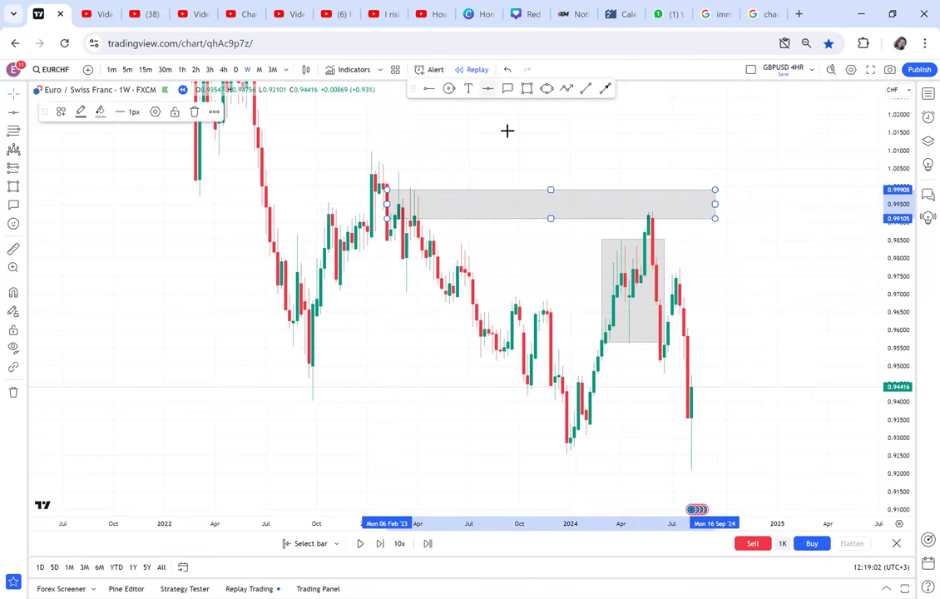
left_click(489, 89)
left_click(497, 463)
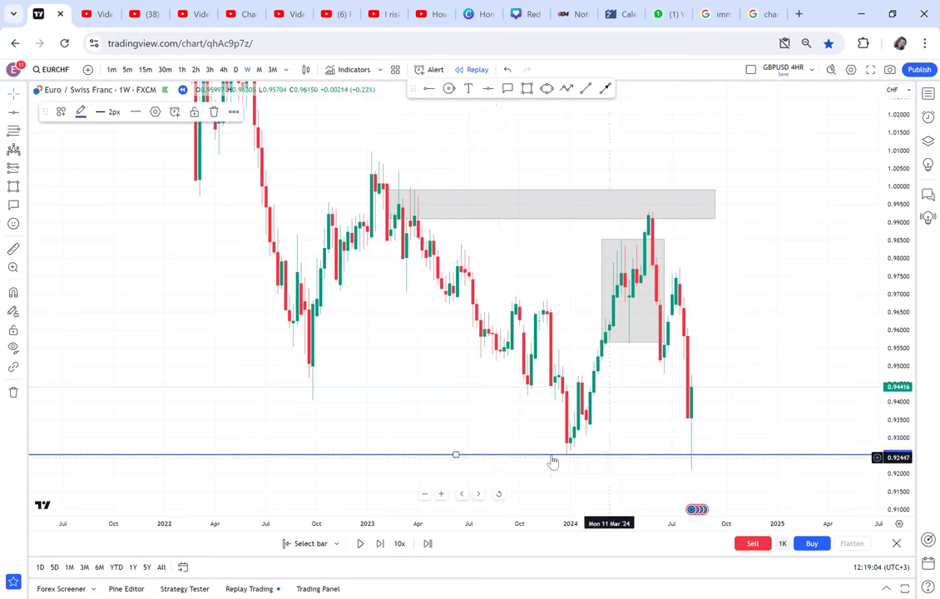
On the daily chart, draw a narrow rectangle zone between about 0.9457 and 0.9480, from 9 February to 2 July 2024.
left_click(237, 70)
scroll(574, 330, "down", 3)
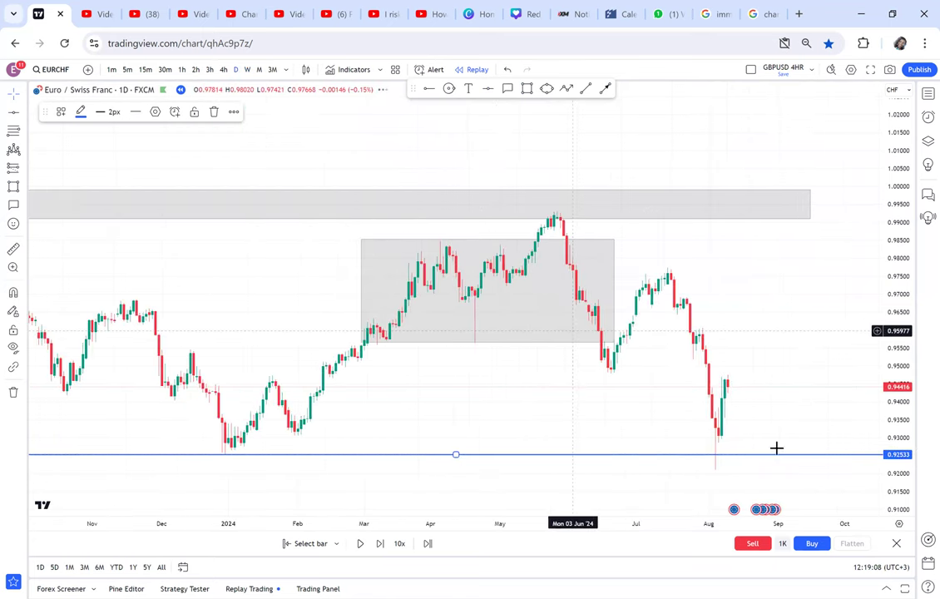
left_click_drag(884, 458, 670, 260)
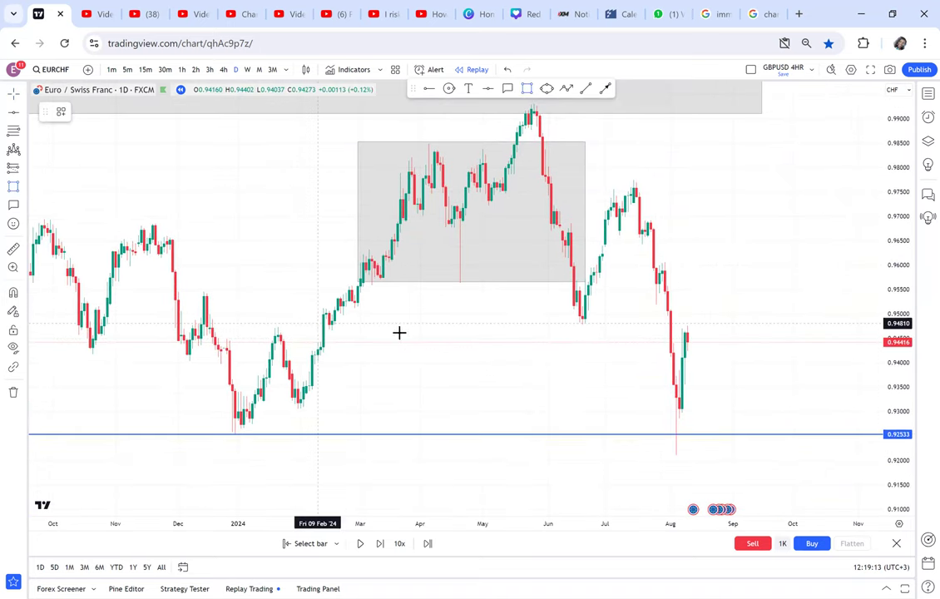
left_click(318, 323)
left_click(617, 333)
left_click_drag(616, 333, 608, 333)
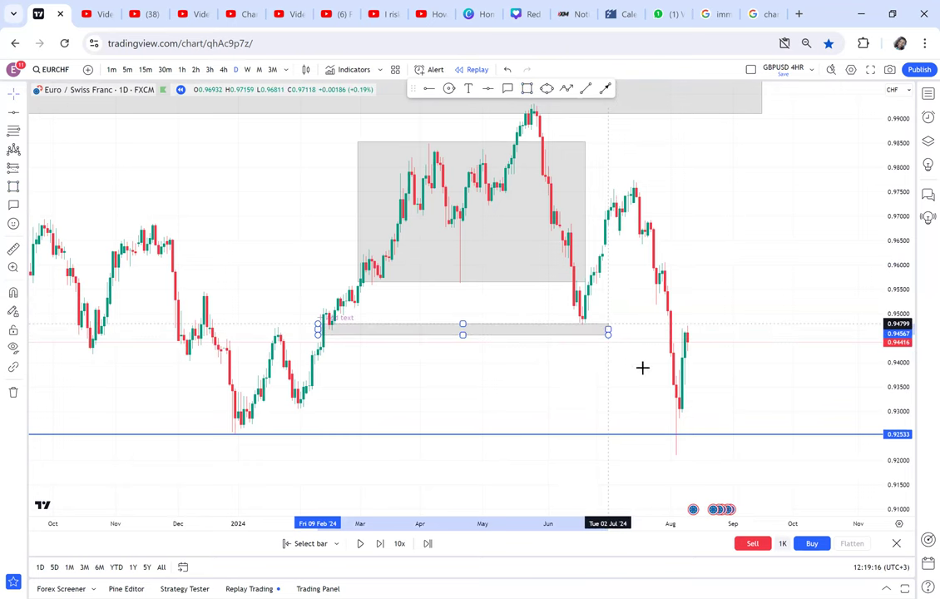
left_click(639, 367)
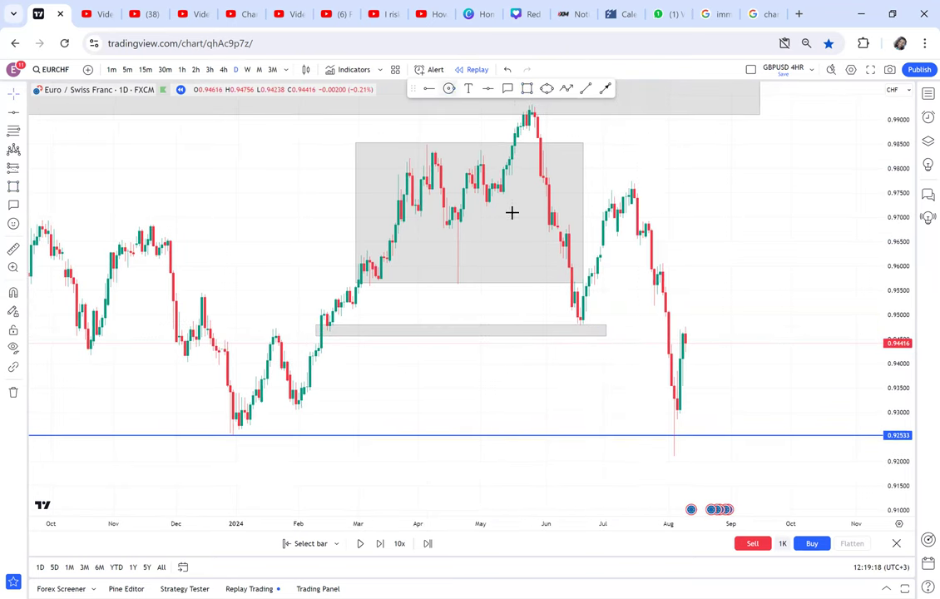
Circle the February and June 2024 touches of the narrow lower zone and the late May peak in the upper zone.
left_click(324, 326)
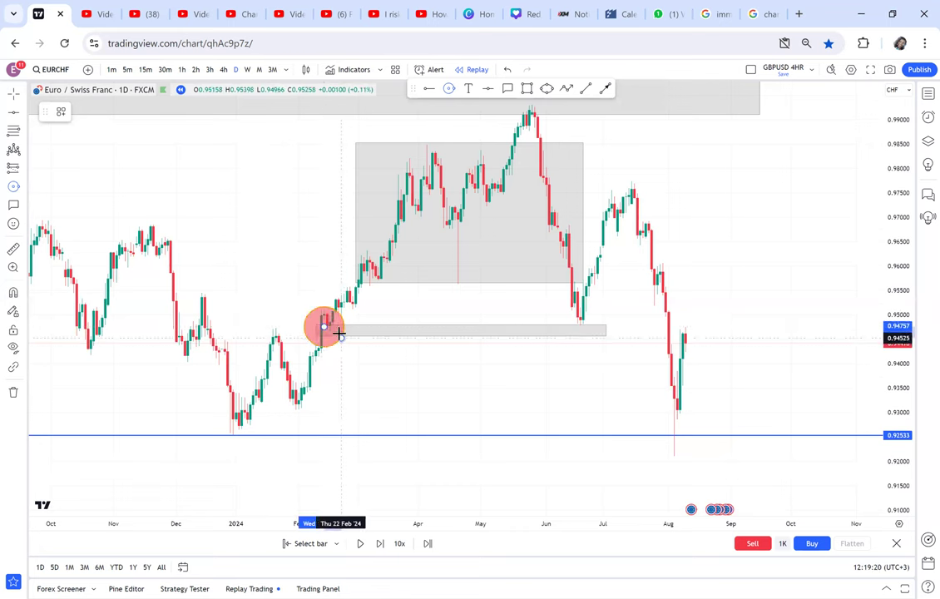
left_click_drag(339, 333, 338, 333)
left_click(450, 89)
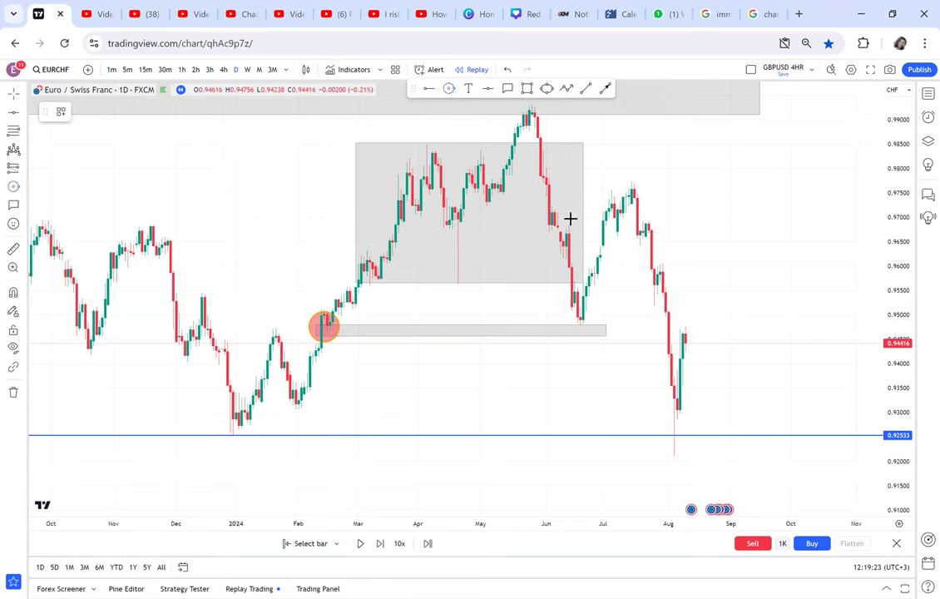
left_click(580, 327)
left_click(590, 341)
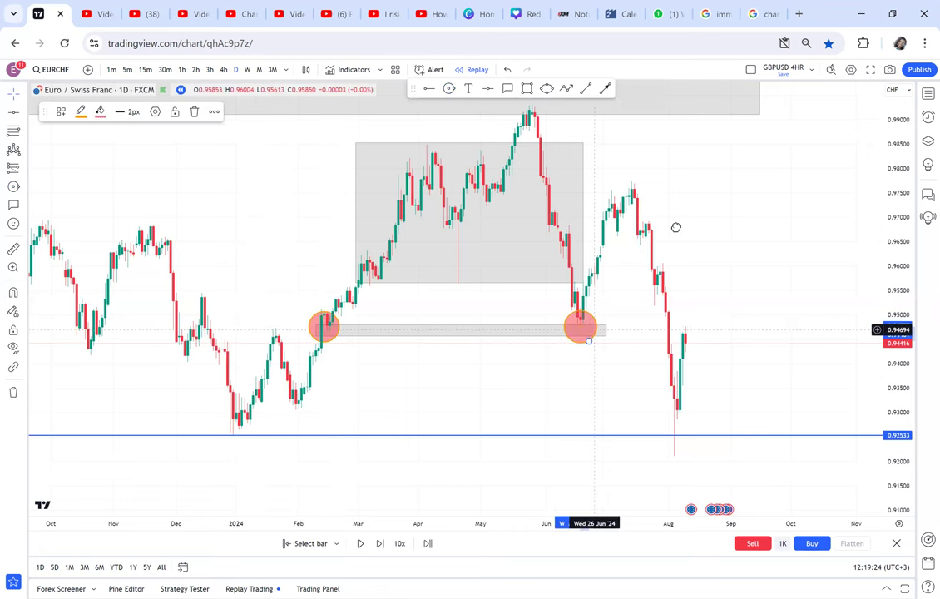
left_click(532, 160)
left_click(543, 169)
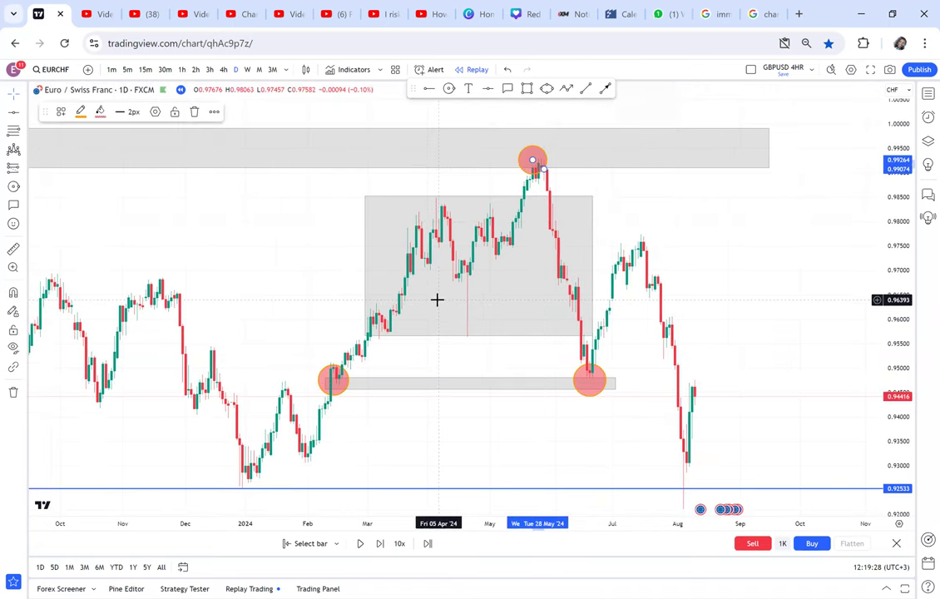
On the 4-hour chart, draw a narrow rectangle zone between about 0.9767 and 0.9783, from 31 May to late July 2024.
left_click_drag(679, 237, 629, 242)
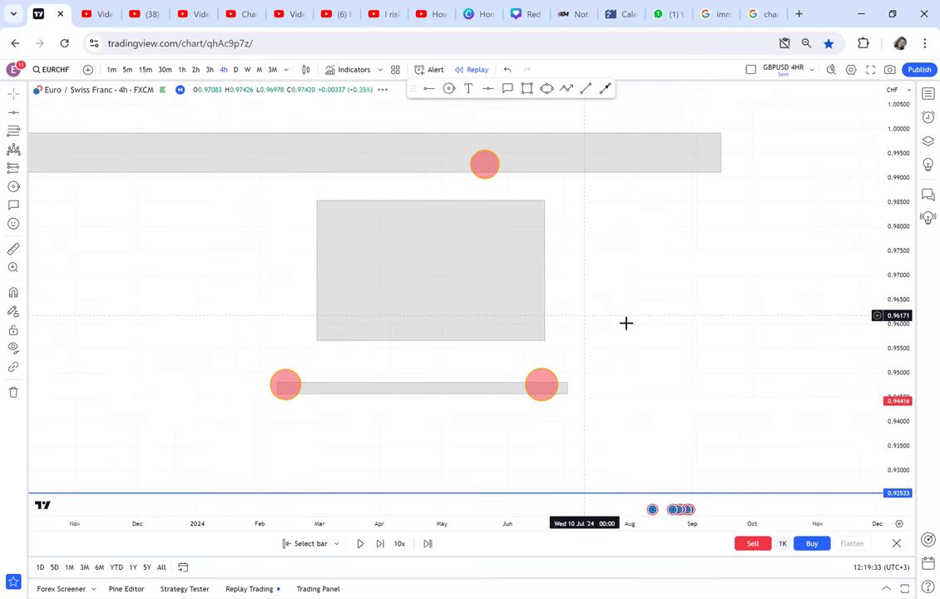
scroll(640, 333, "down", 6)
left_click_drag(887, 448, 820, 241)
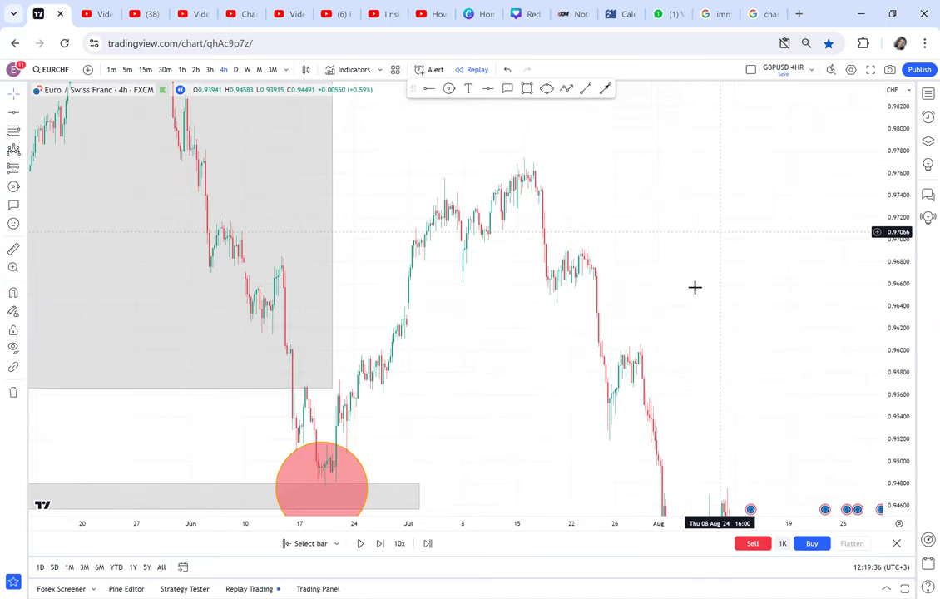
key("alt+shift+r")
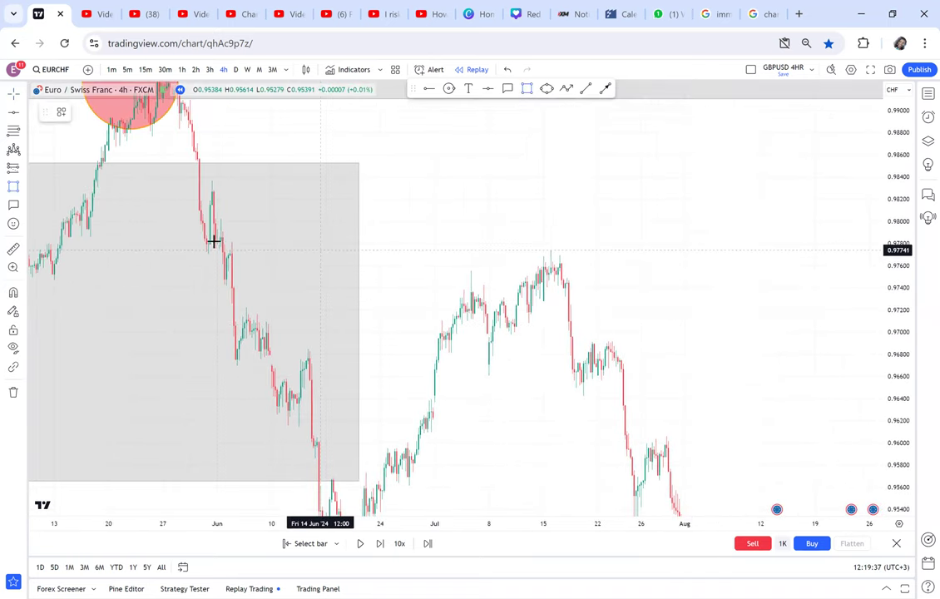
left_click(215, 241)
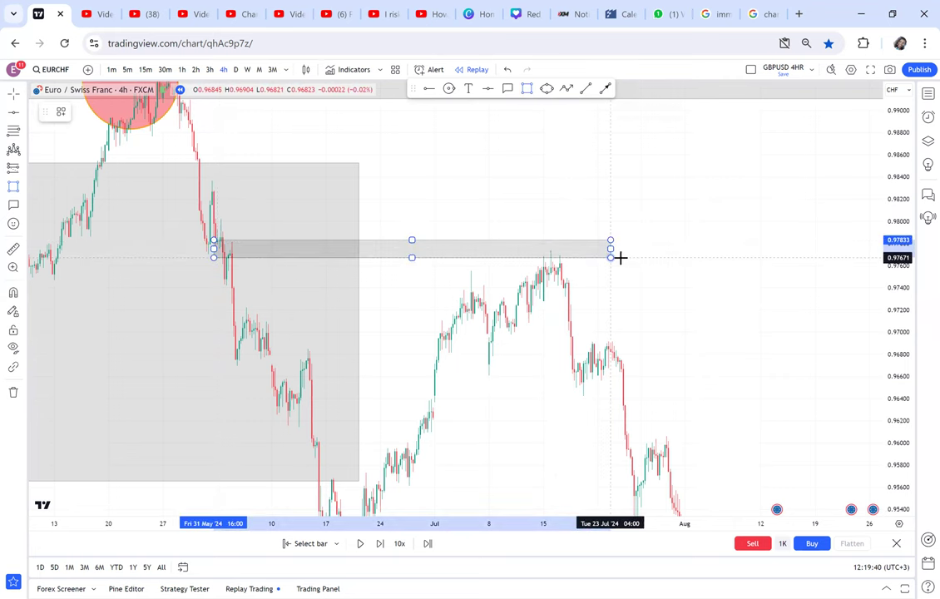
Circle the early June origin and the mid-July 2024 touch of the new narrow zone near 0.9775.
left_click(450, 89)
left_click_drag(228, 248, 247, 251)
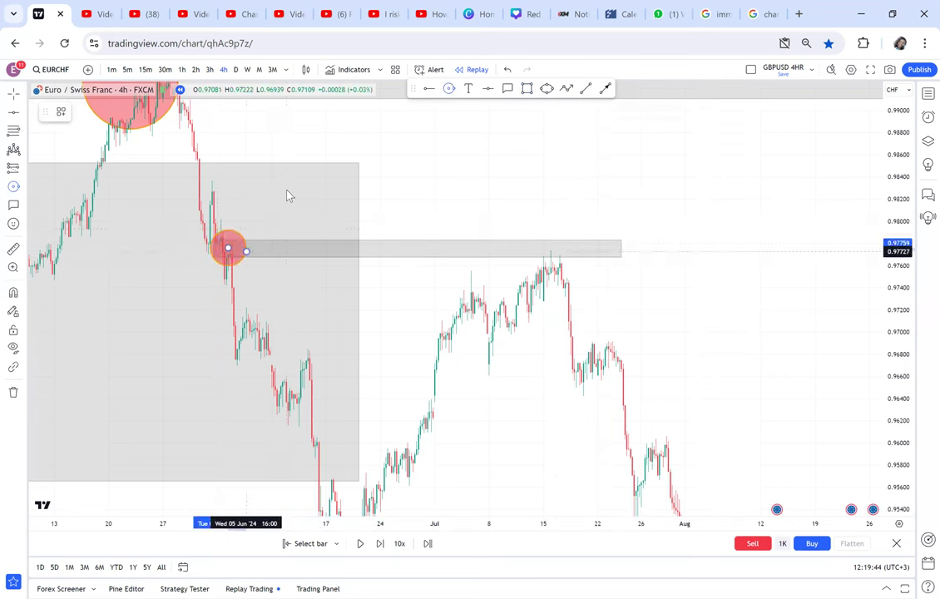
left_click(449, 88)
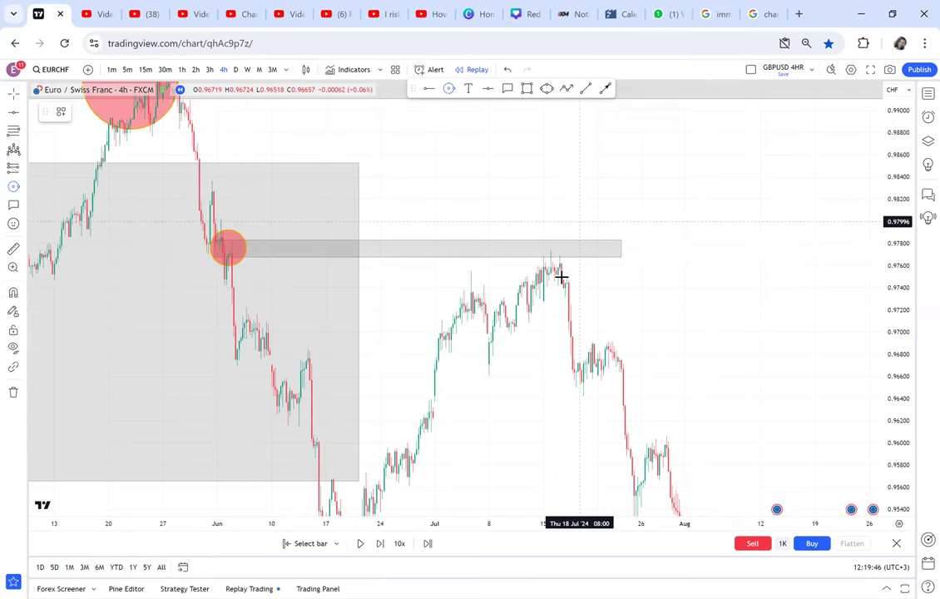
left_click(548, 255)
left_click(708, 187)
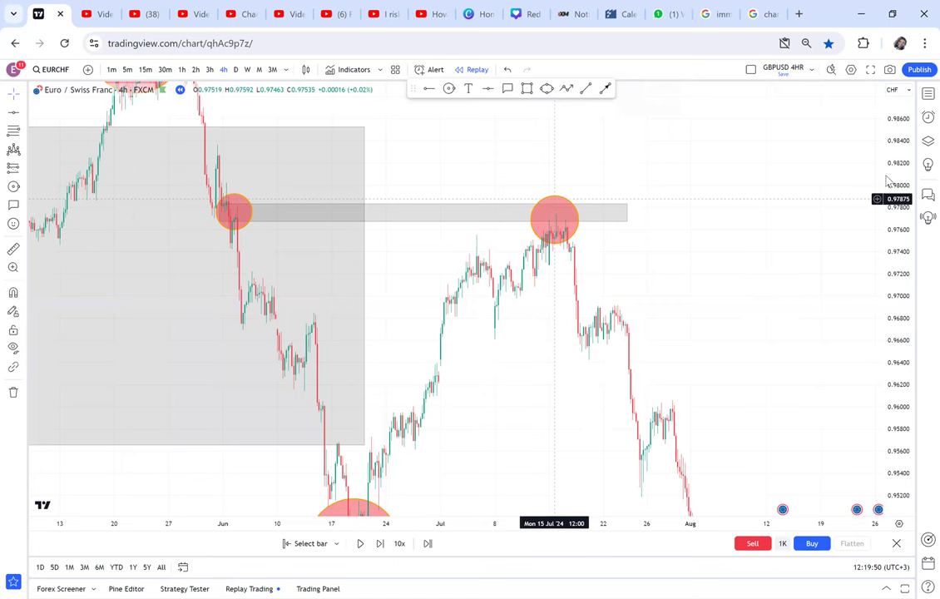
Examine the circled zone touches and the narrow zones against price on the daily chart.
key("d")
key("Return")
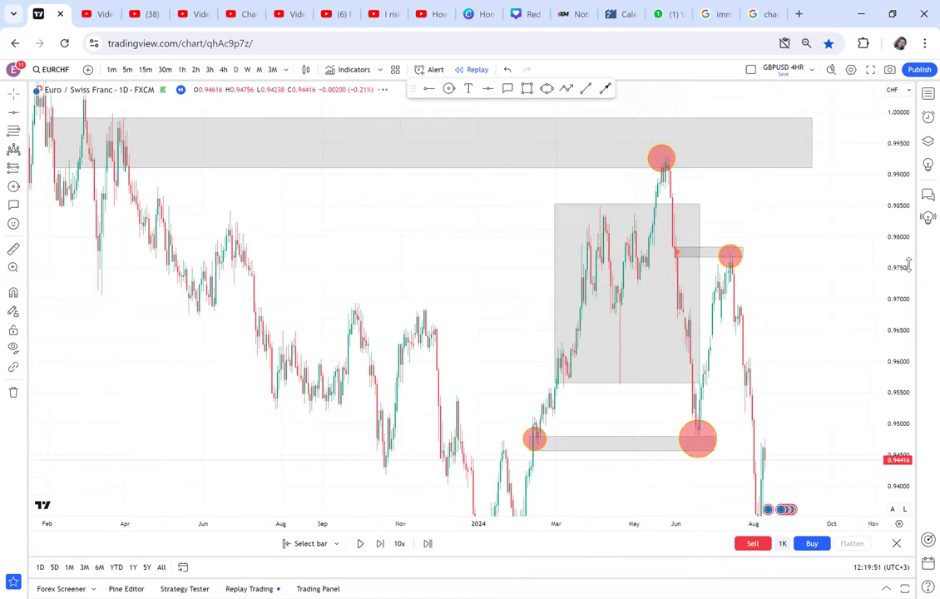
scroll(852, 358, "up", 2)
left_click_drag(898, 329, 898, 413)
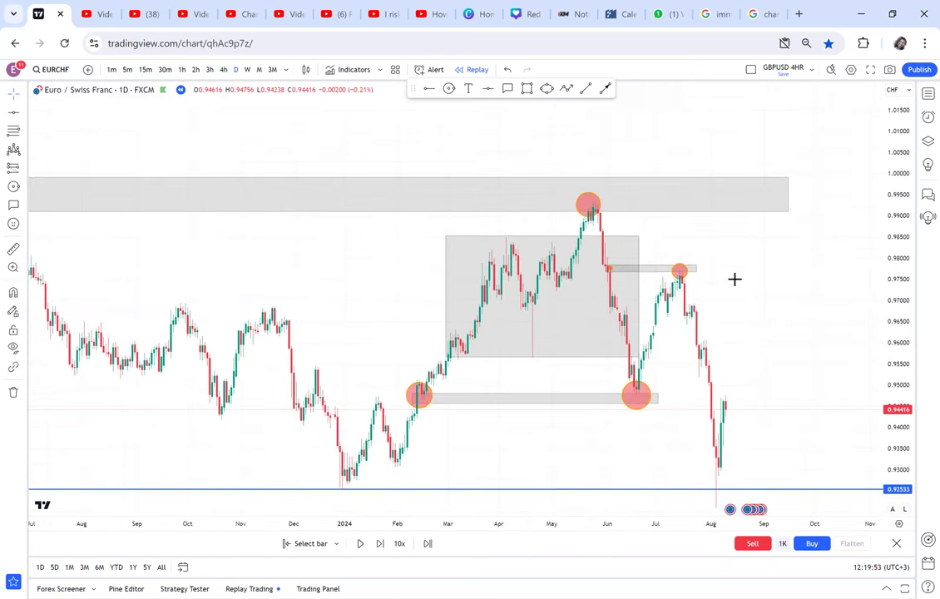
left_click_drag(826, 352, 735, 280)
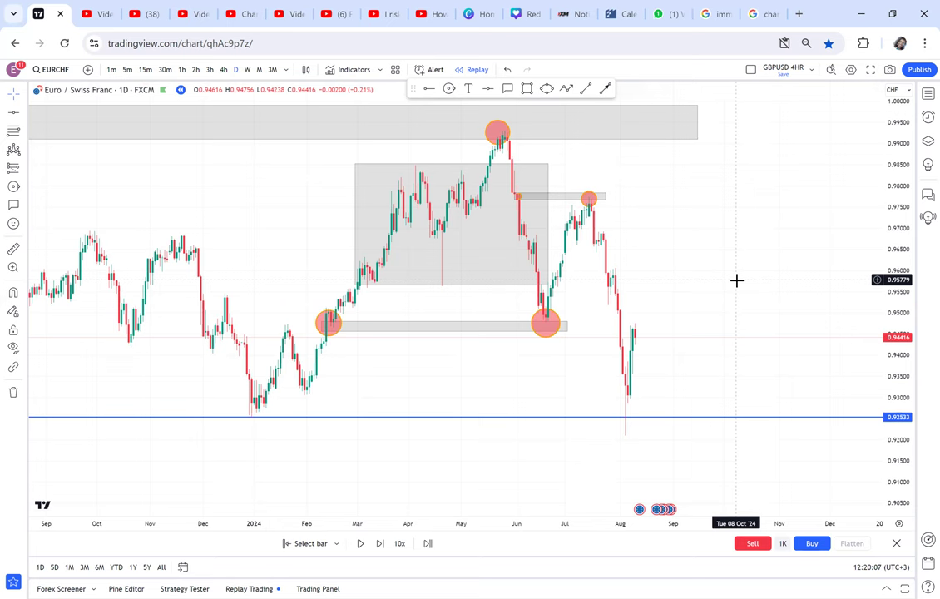
scroll(459, 316, "up", 1)
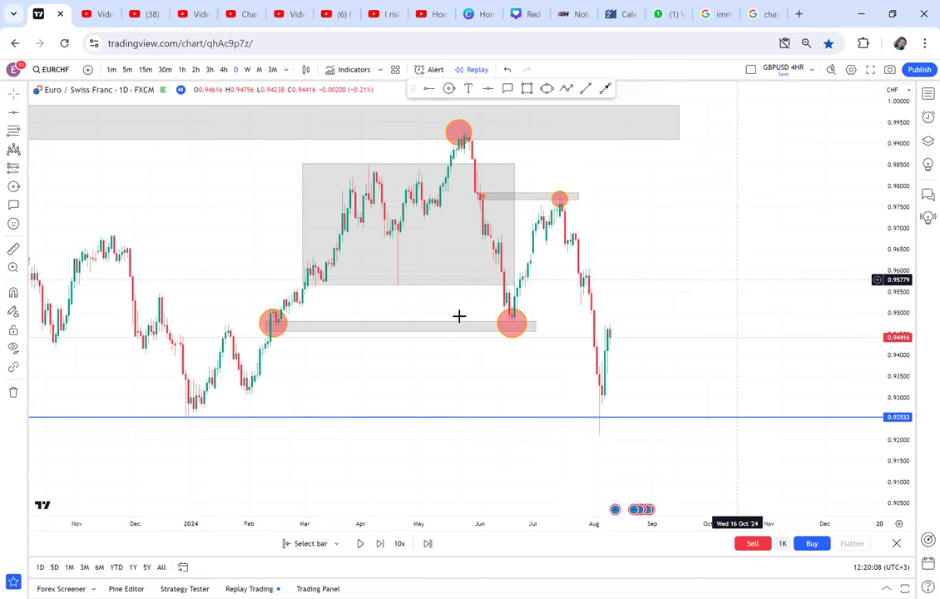
left_click(508, 319)
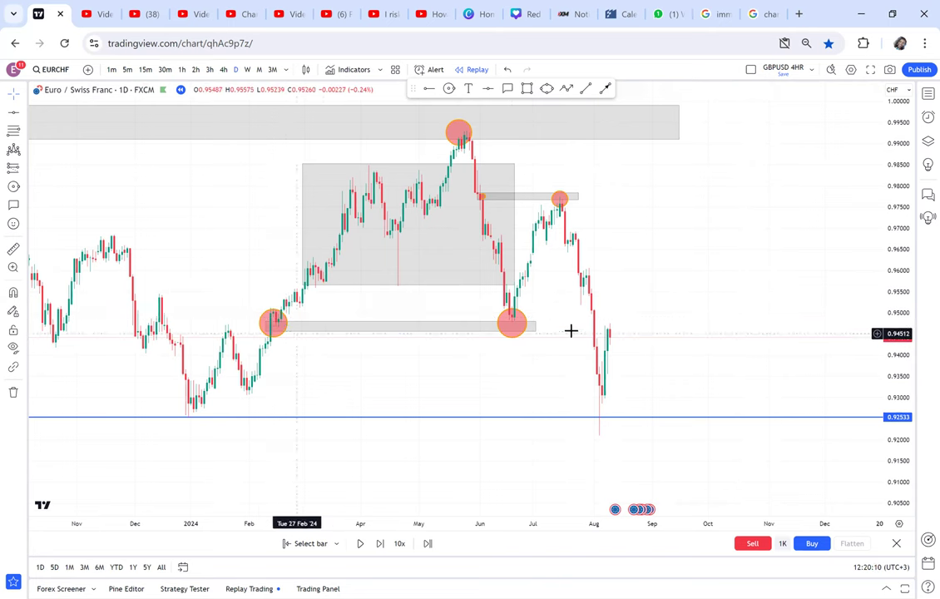
left_click(567, 200)
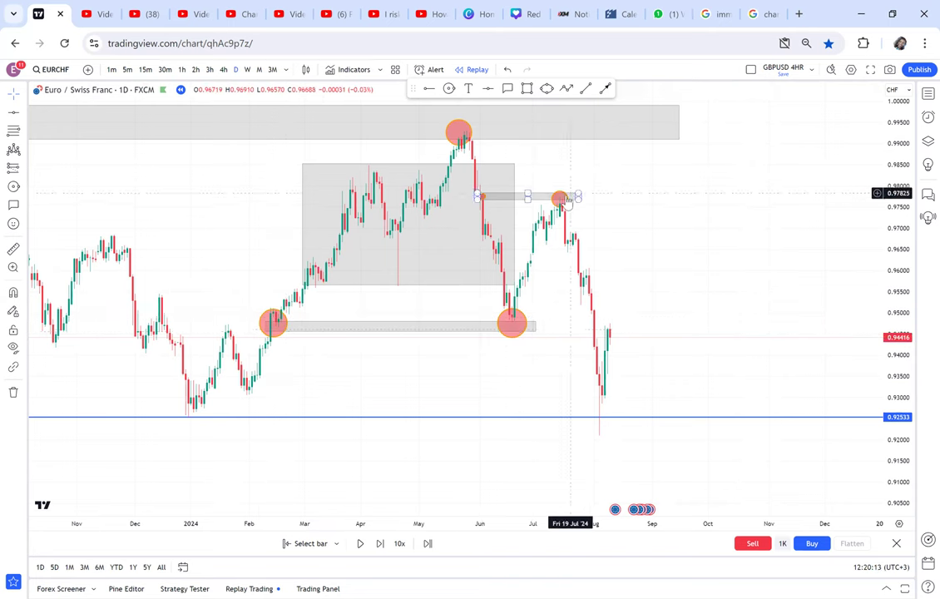
left_click(486, 206)
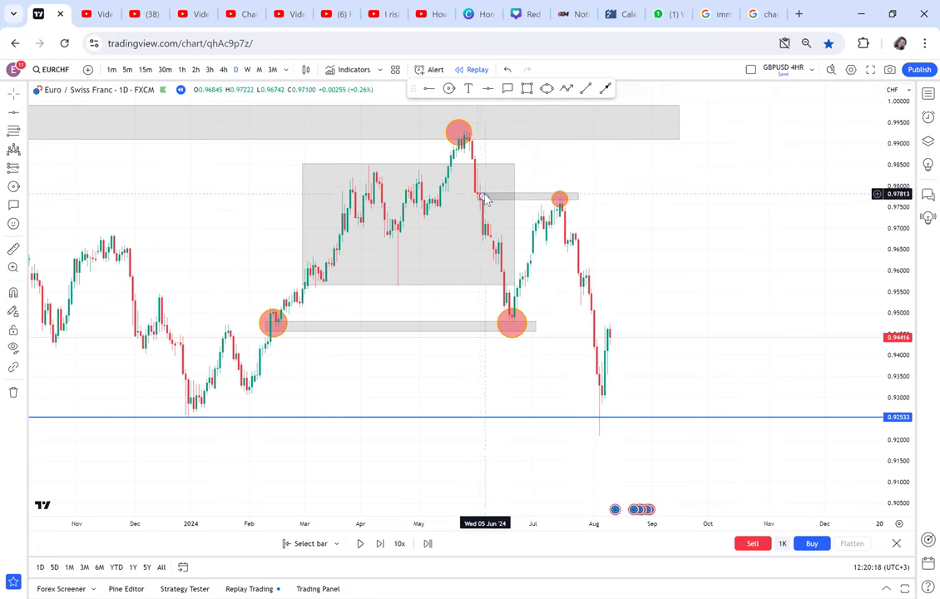